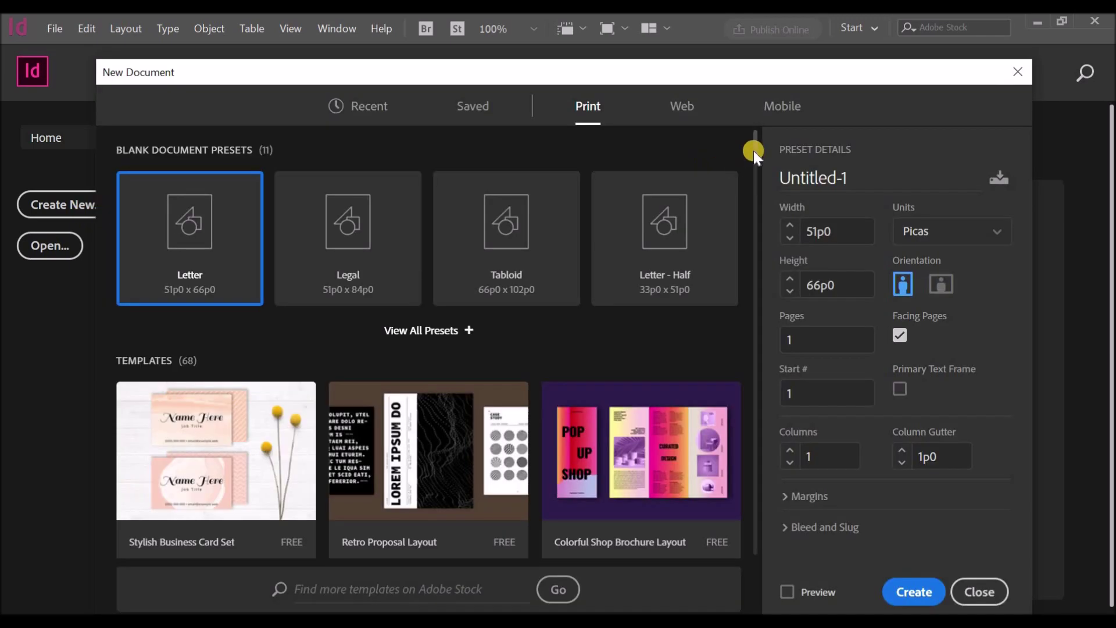
Step: Create a new two-page A4 document from the print page-size presets
scroll(755, 155, "down", 1)
left_click(464, 274)
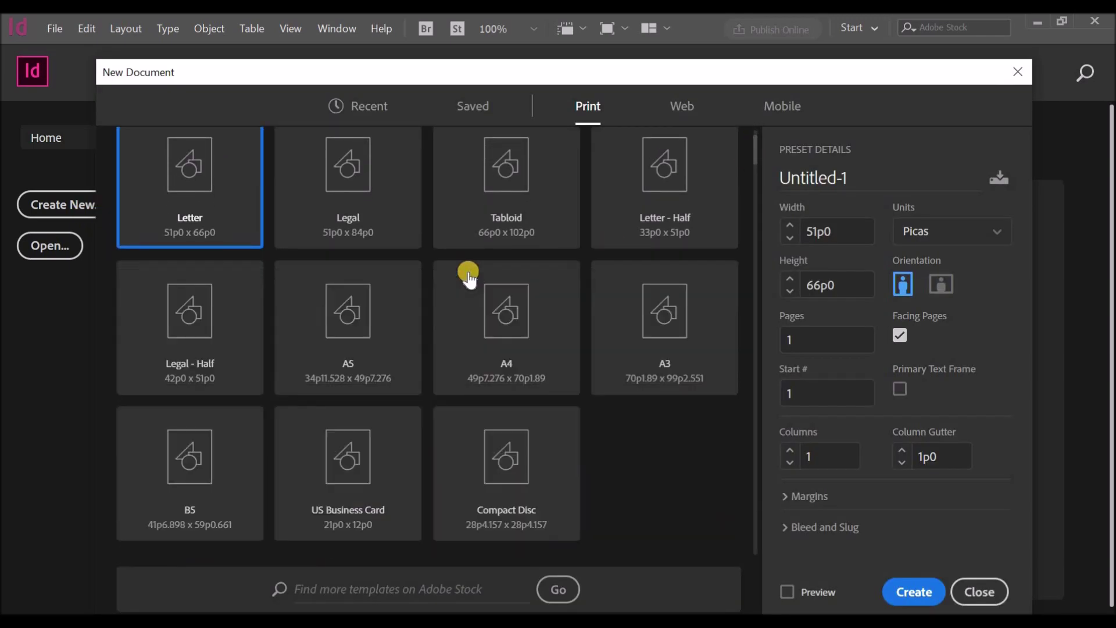
left_click(510, 303)
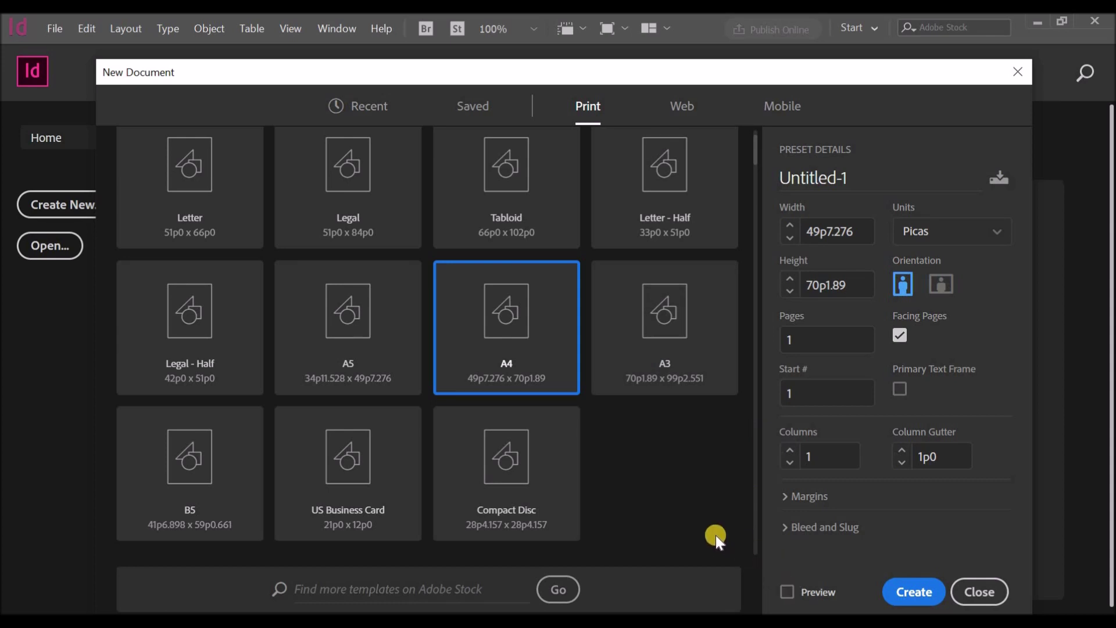
left_click(793, 342)
type("2")
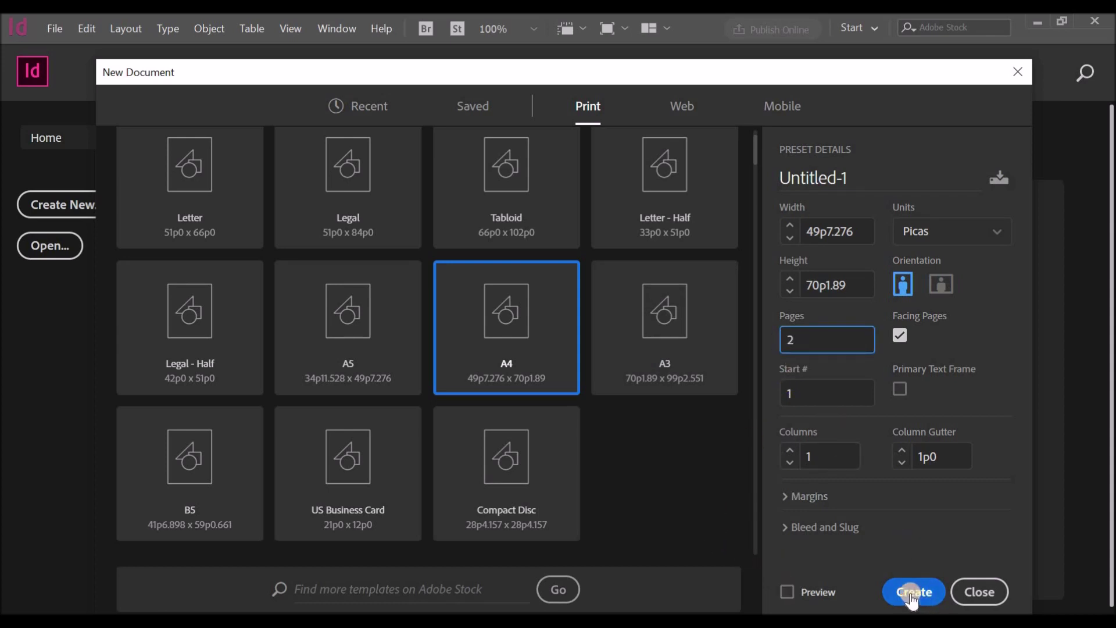
left_click(911, 593)
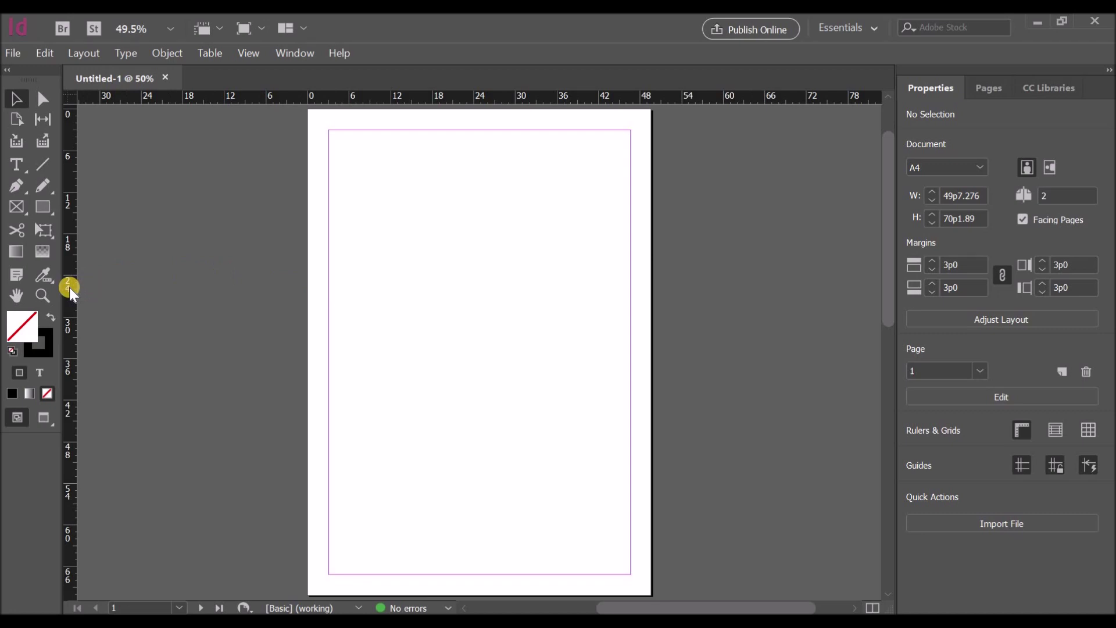
Step: Place a vertical column-split guide and three horizontal guides in the upper page
left_click_drag(69, 287, 512, 302)
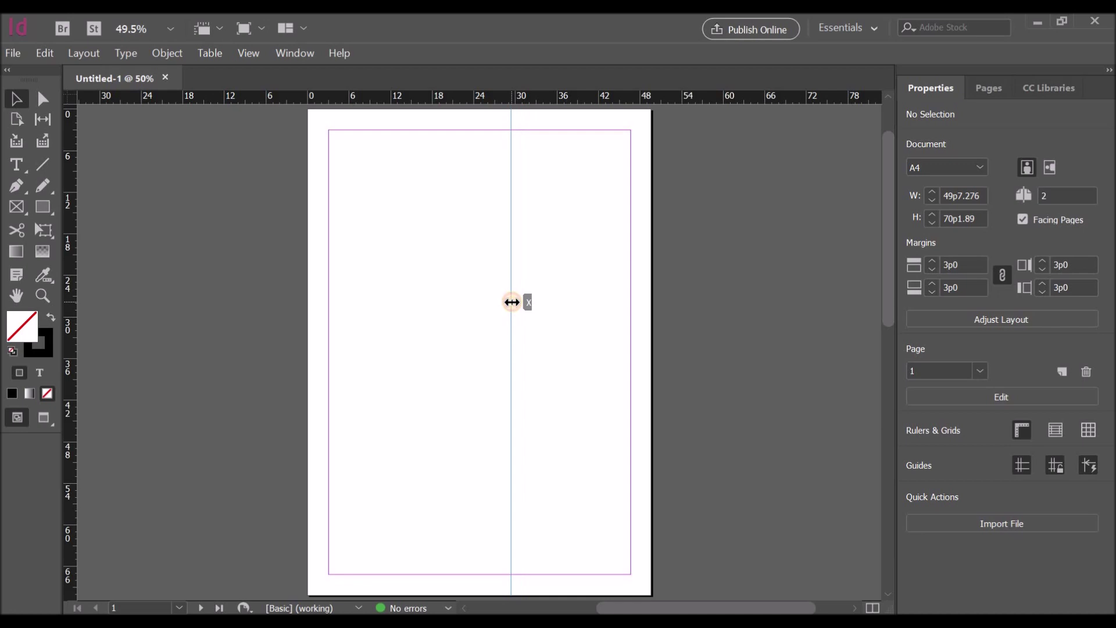
left_click_drag(461, 99, 461, 267)
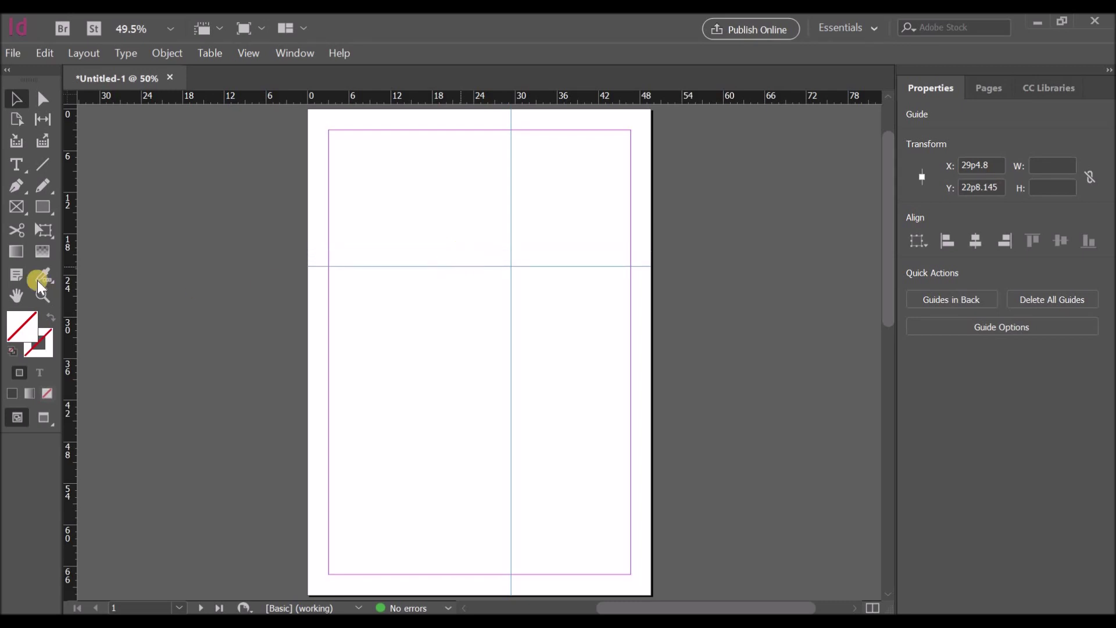
left_click_drag(416, 96, 411, 148)
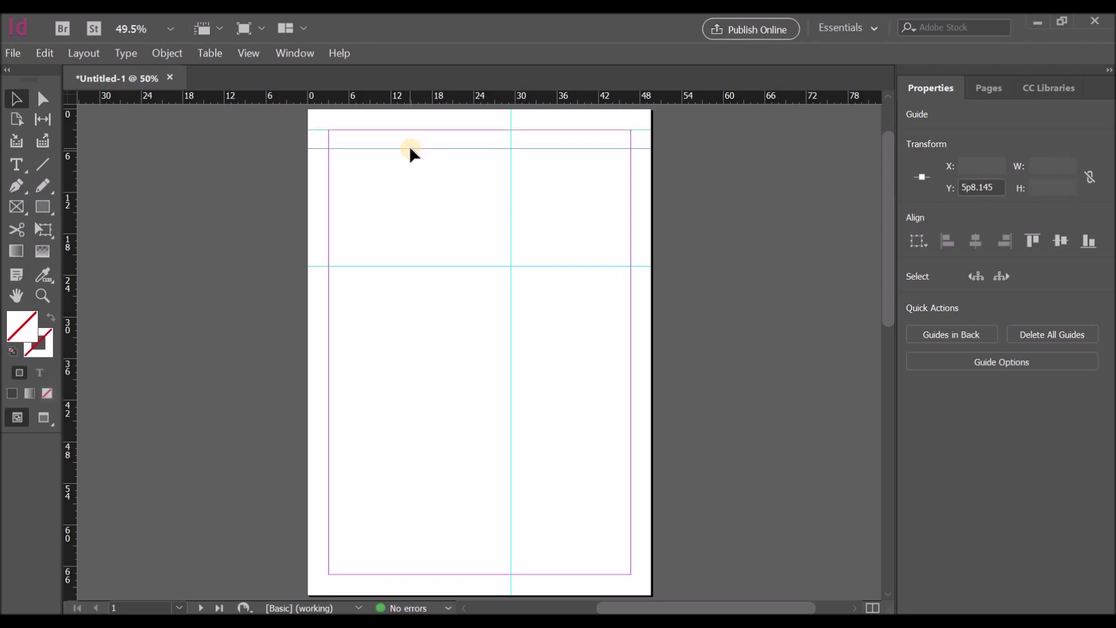
left_click_drag(408, 95, 420, 215)
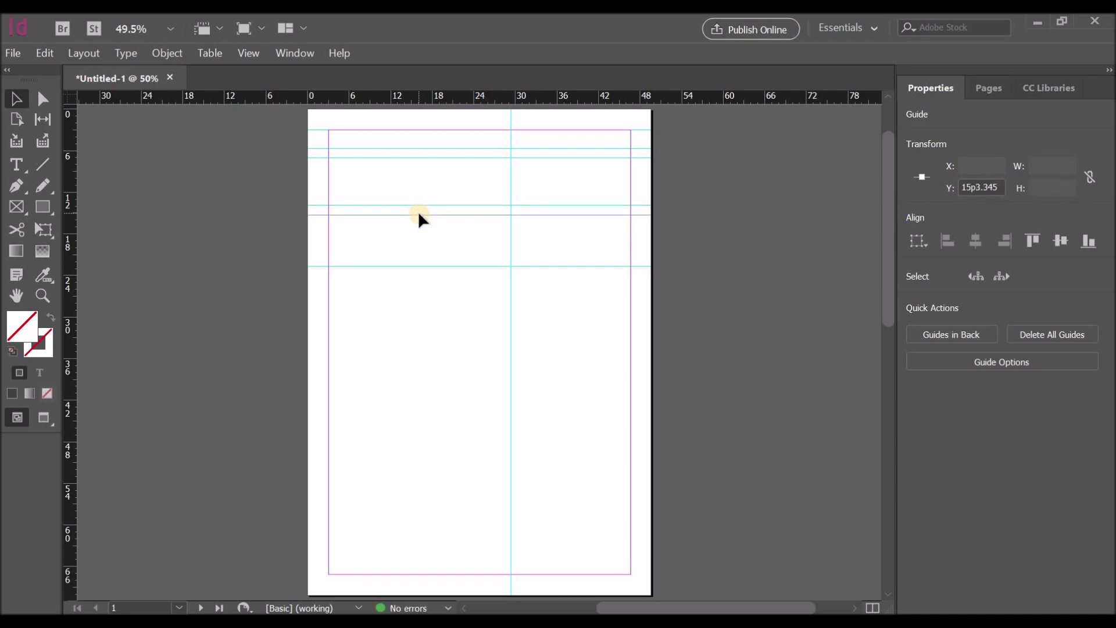
key("ctrl+z")
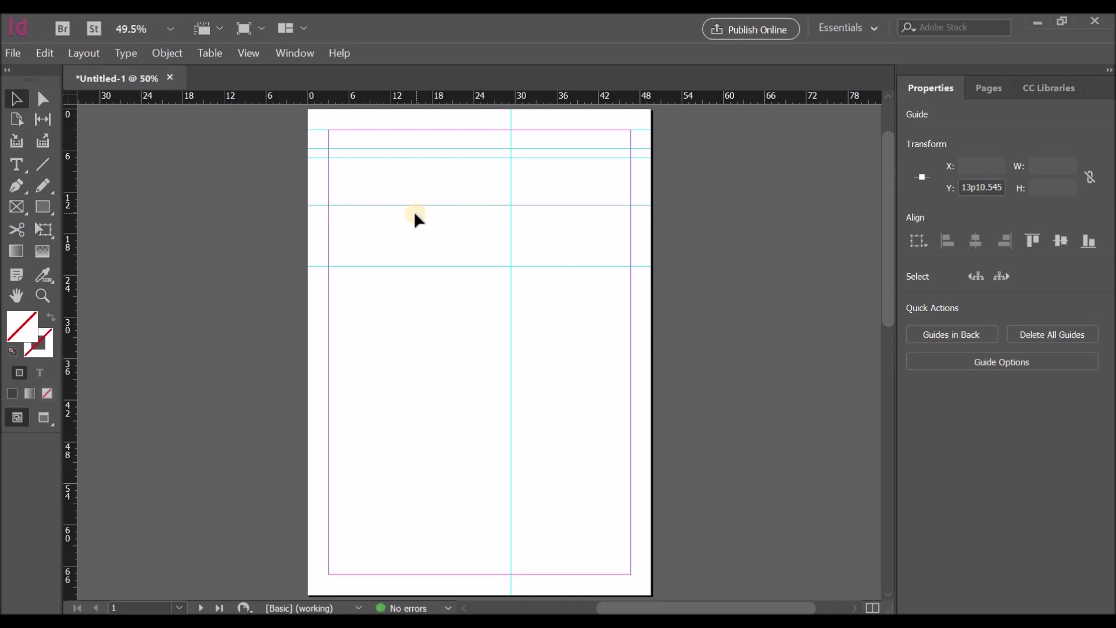
key("ctrl+shift+z")
Step: Try moving the 15p3.345 horizontal guide lower, undo it, and start a vertical line on the column guide
left_click(454, 215)
left_click(456, 217)
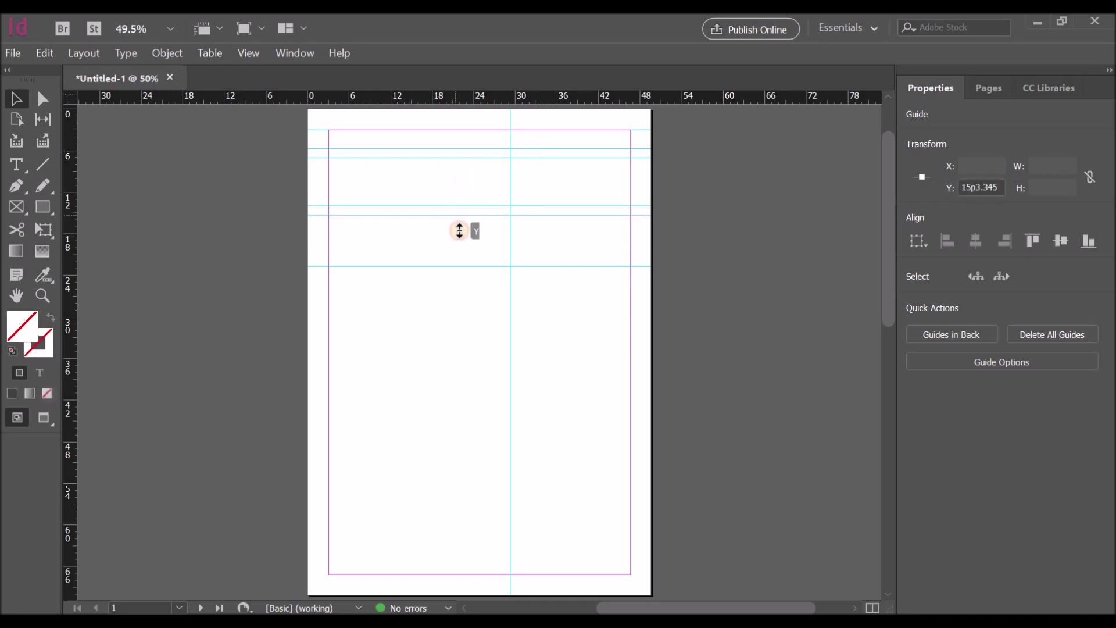
left_click_drag(453, 221, 452, 236)
key("ctrl+z")
left_click(43, 165)
left_click_drag(511, 165, 511, 574)
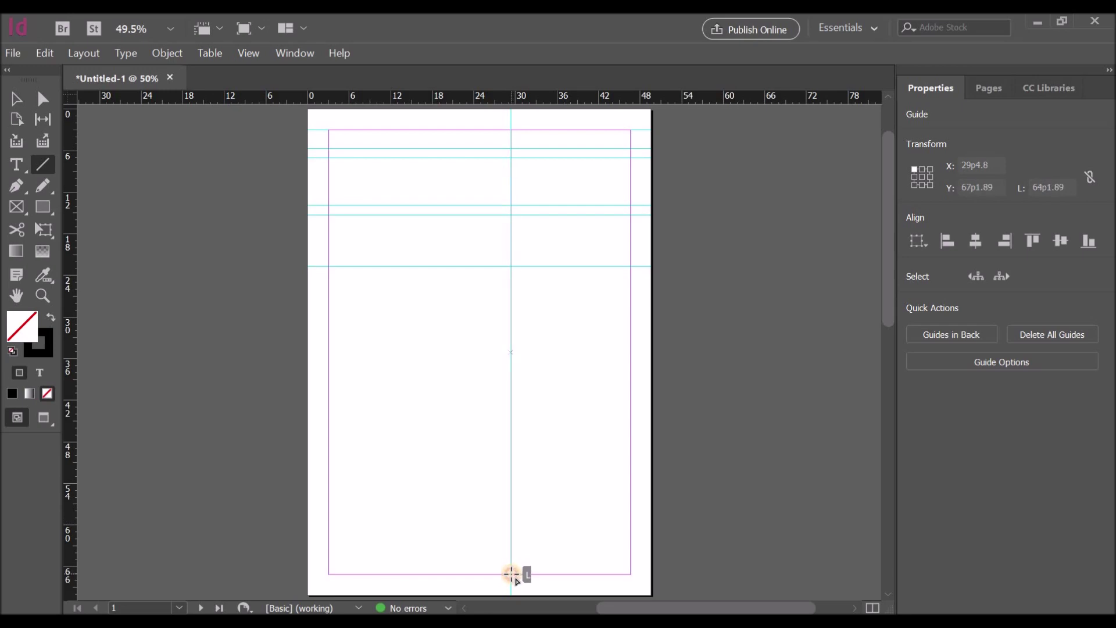
Step: Draw a vertical rule down the column guide and a horizontal rule across the left column
left_click_drag(511, 574, 511, 574)
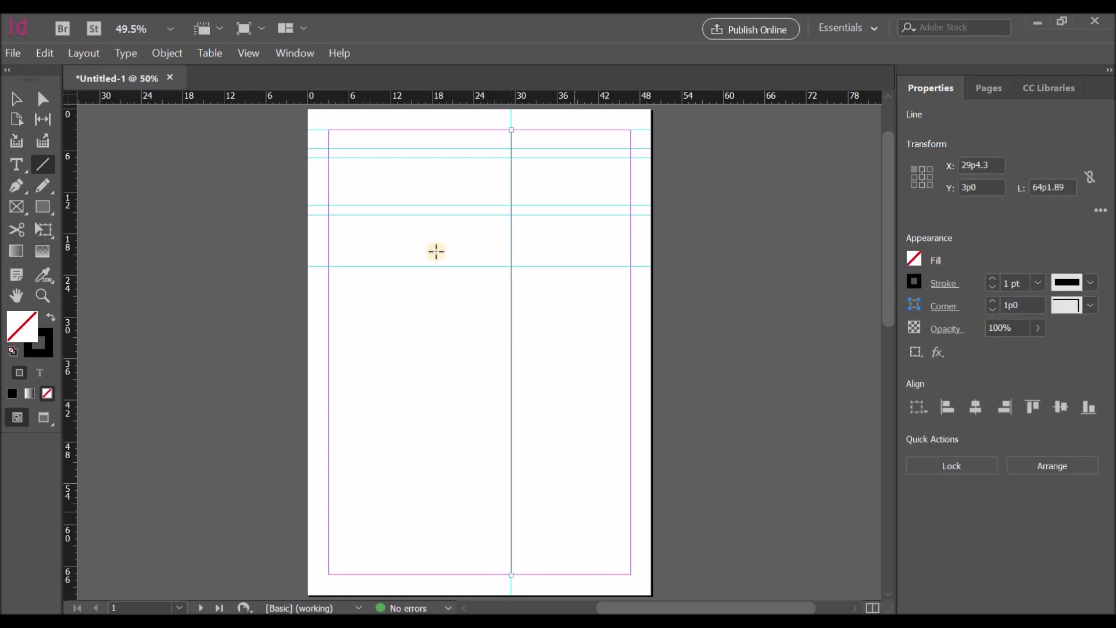
left_click_drag(328, 267, 511, 266)
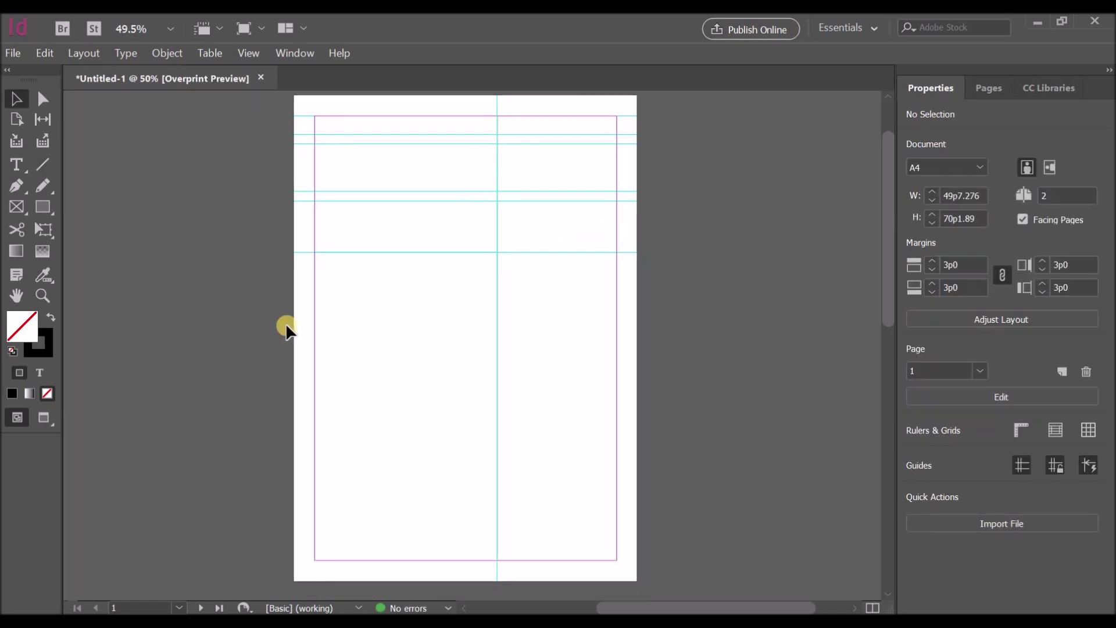
right_click(187, 261)
left_click(236, 370)
Step: Hide the guides to preview the rules, then show the guides again
right_click(157, 200)
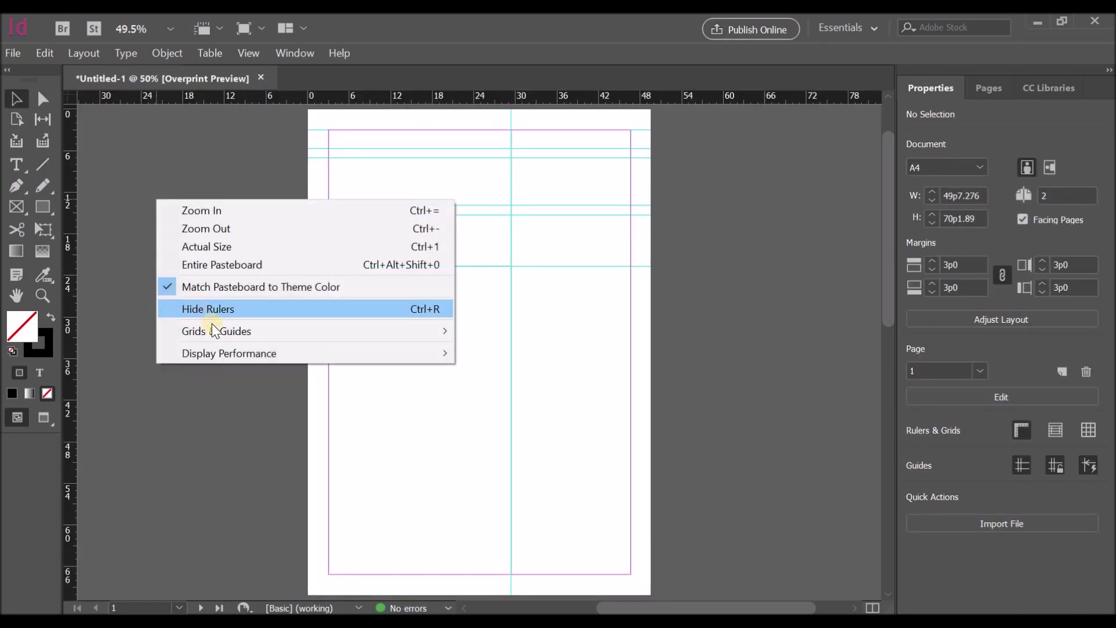
mouse_move(213, 329)
left_click(520, 331)
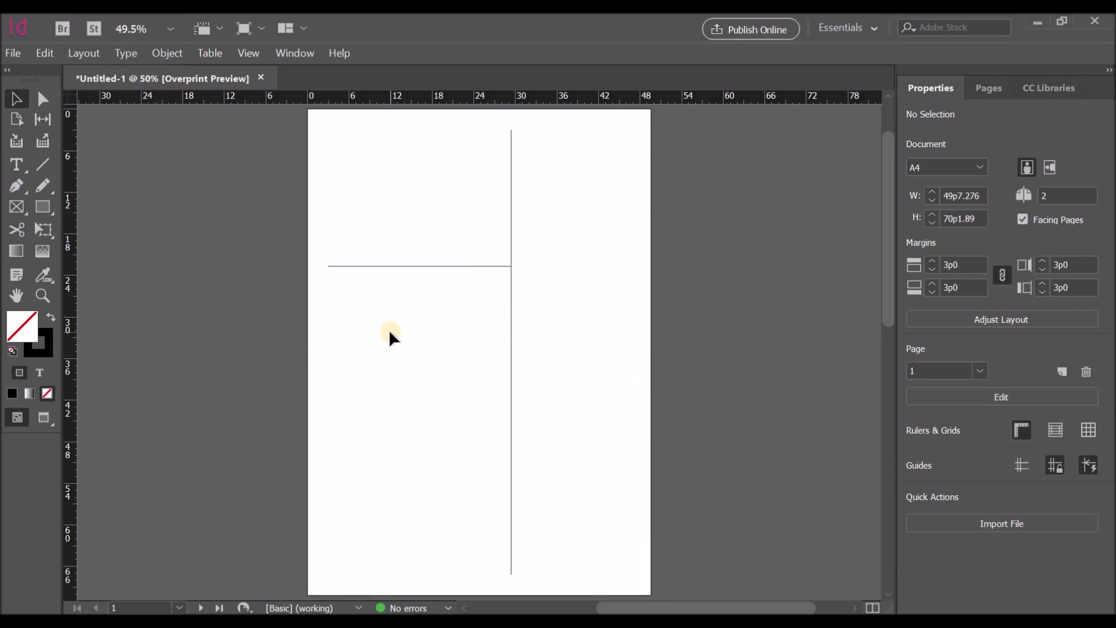
right_click(243, 236)
mouse_move(375, 361)
left_click(584, 366)
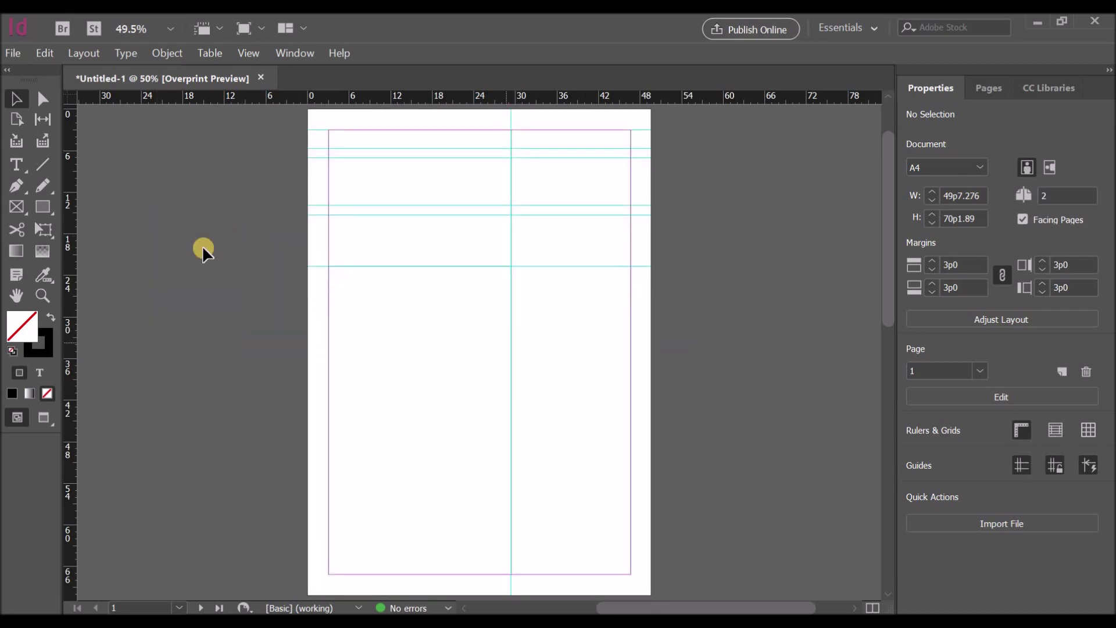
left_click(46, 205)
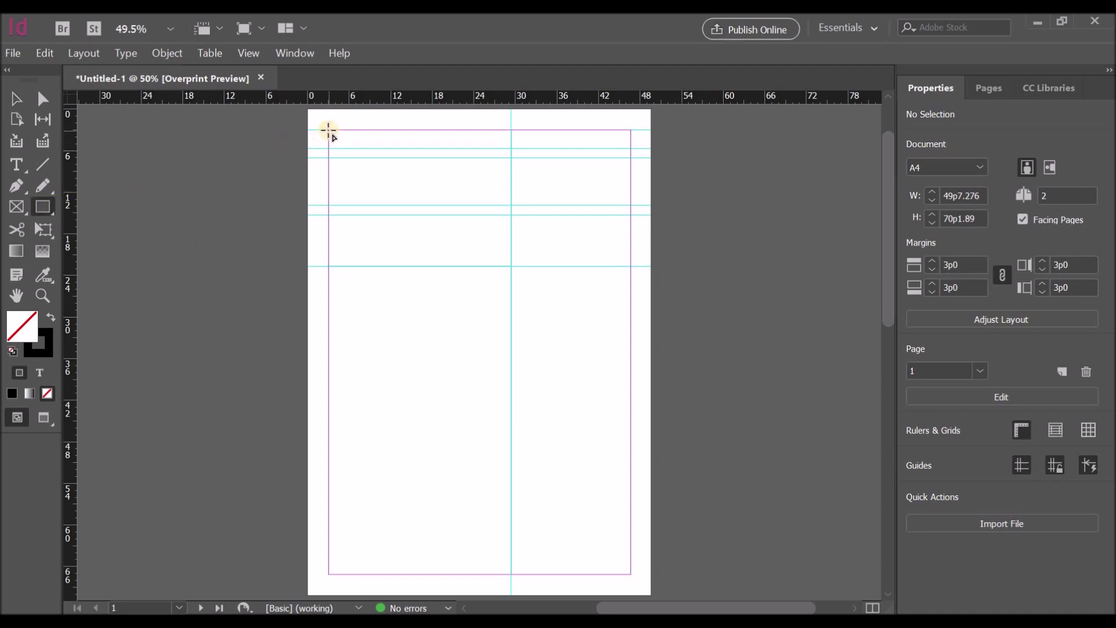
Step: Draw an outlined box from the top-left margin corner
scroll(378, 191, "up", 3)
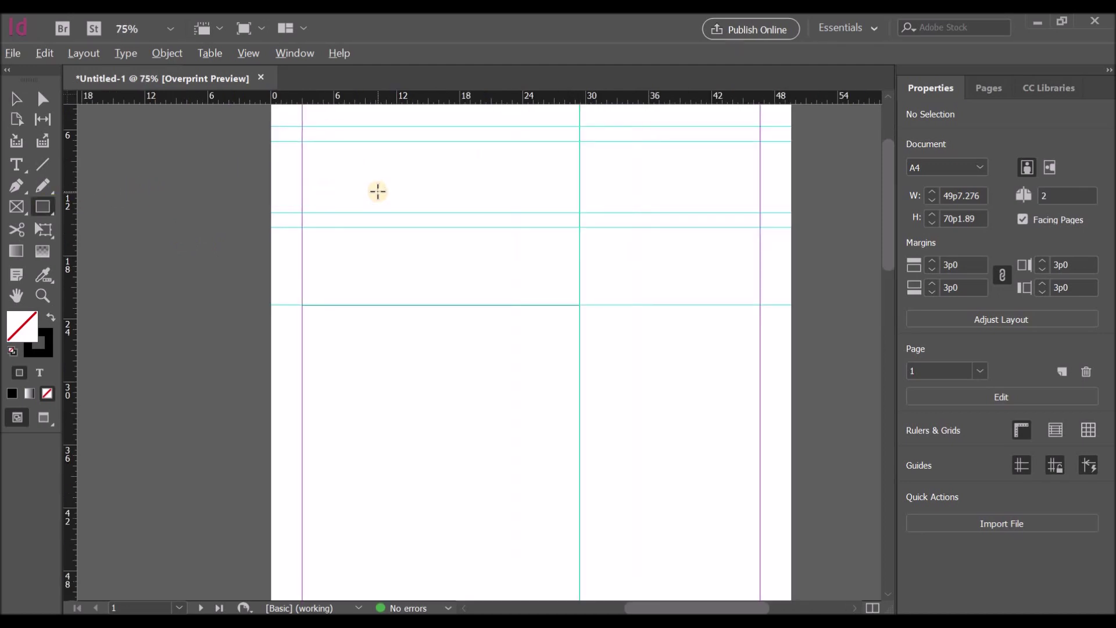
scroll(334, 229, "up", 4)
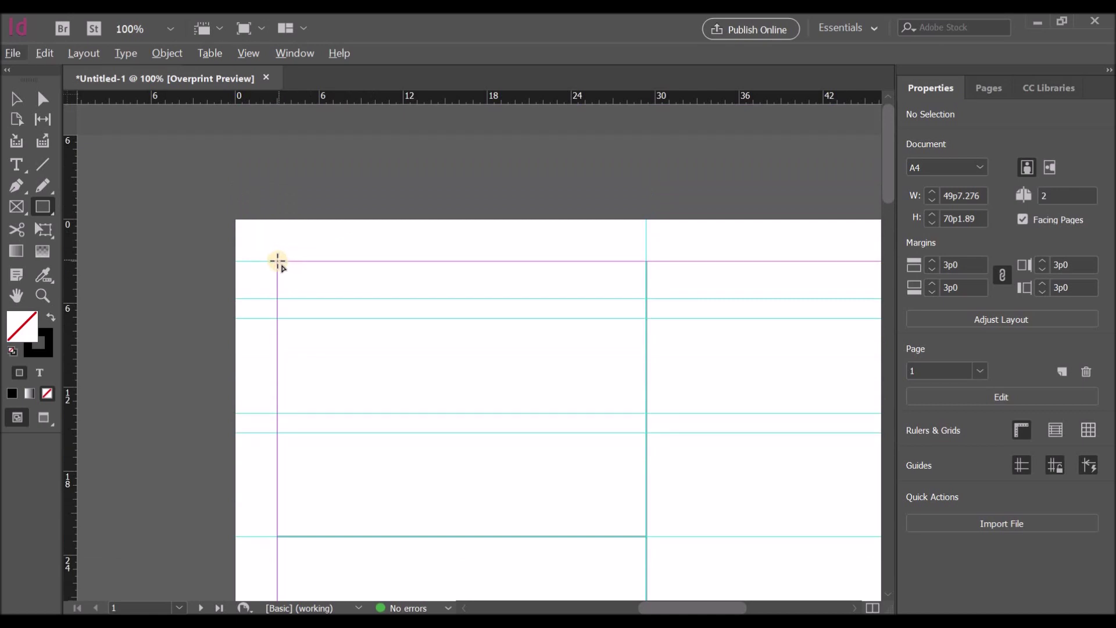
left_click_drag(278, 262, 439, 298)
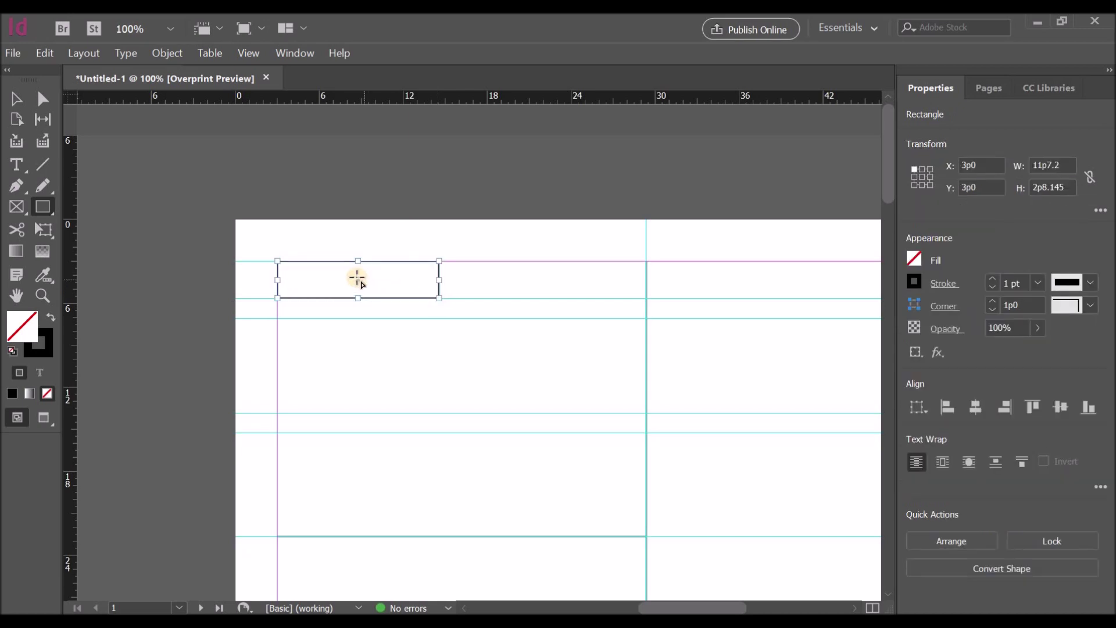
left_click(16, 165)
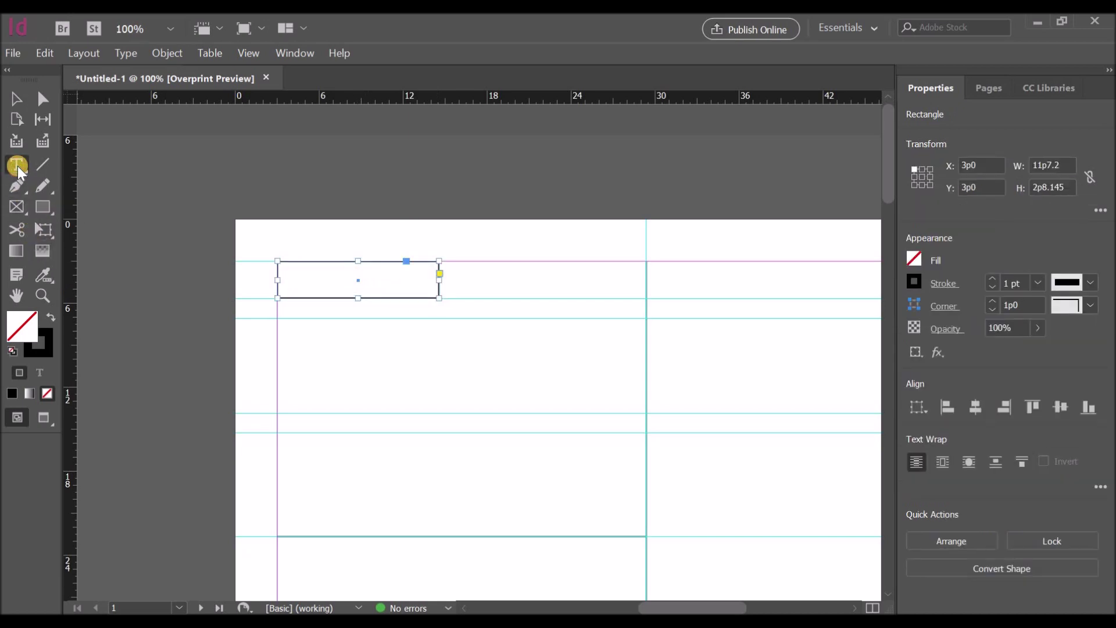
left_click(375, 178)
Step: Create a pasteboard text frame reading REGIONAL DIRECTOR in Roboto Regular 10 pt
left_click_drag(374, 160, 554, 192)
left_click(1086, 350)
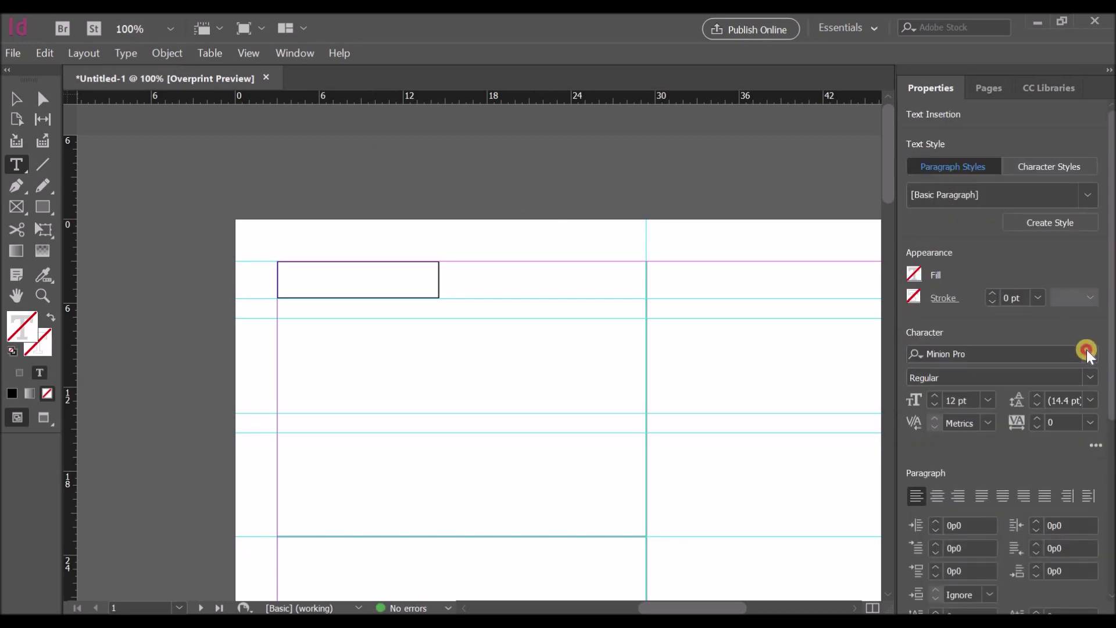
type("Rob")
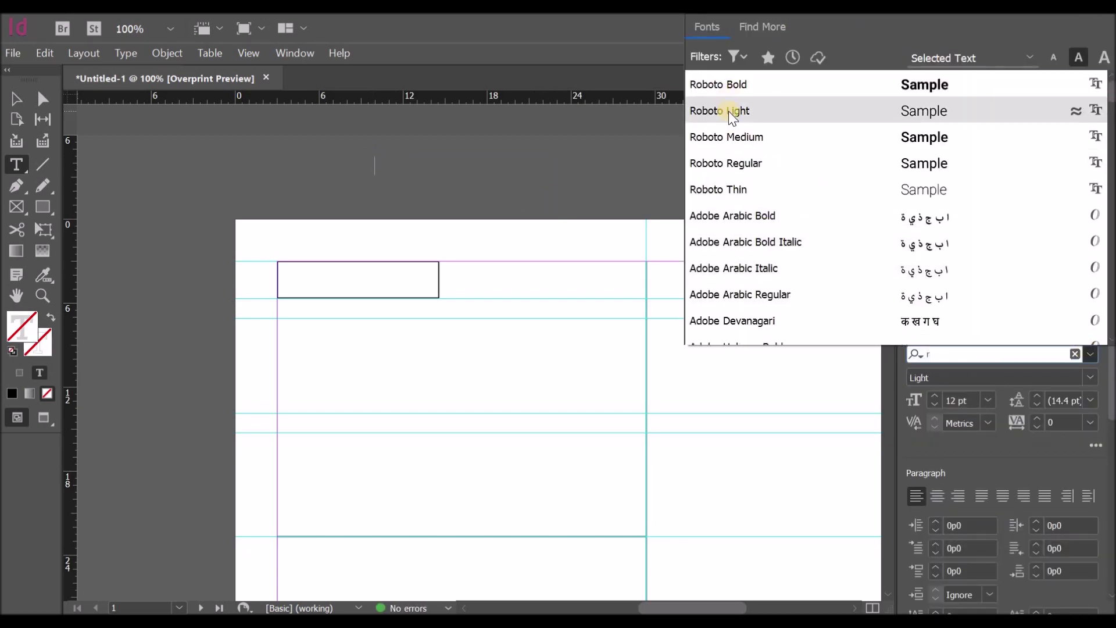
left_click(730, 159)
left_click(934, 406)
left_click(934, 405)
left_click(497, 178)
type("REGIO")
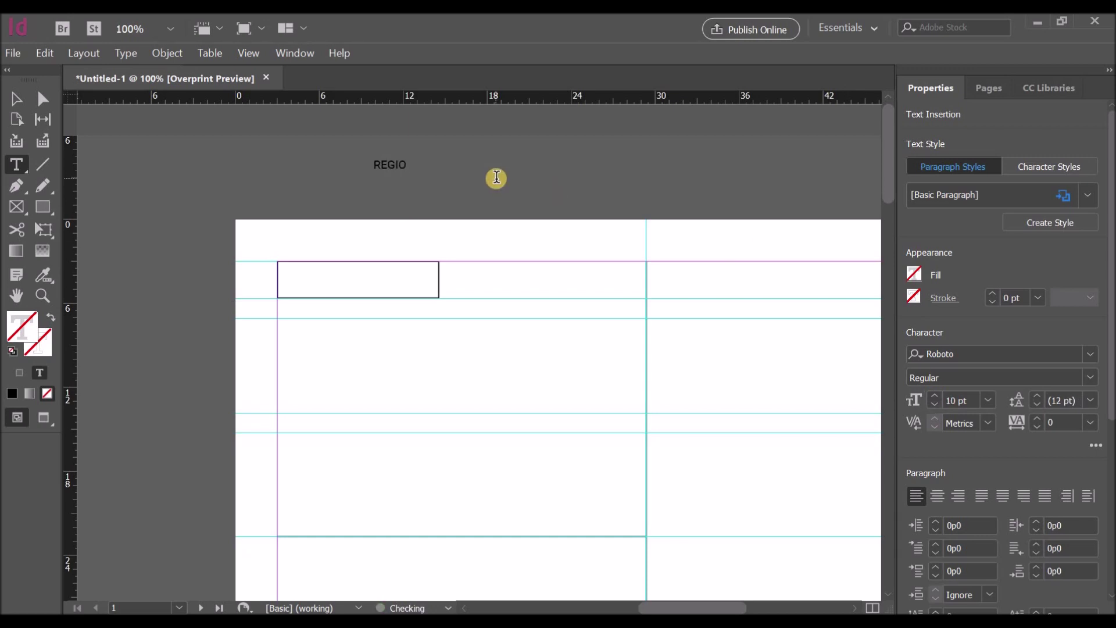
type("NAL DIRECTOR")
Step: Flow the REGIONAL DIRECTOR text into a new frame inside the box
left_click(17, 99)
left_click(442, 168)
left_click(442, 169)
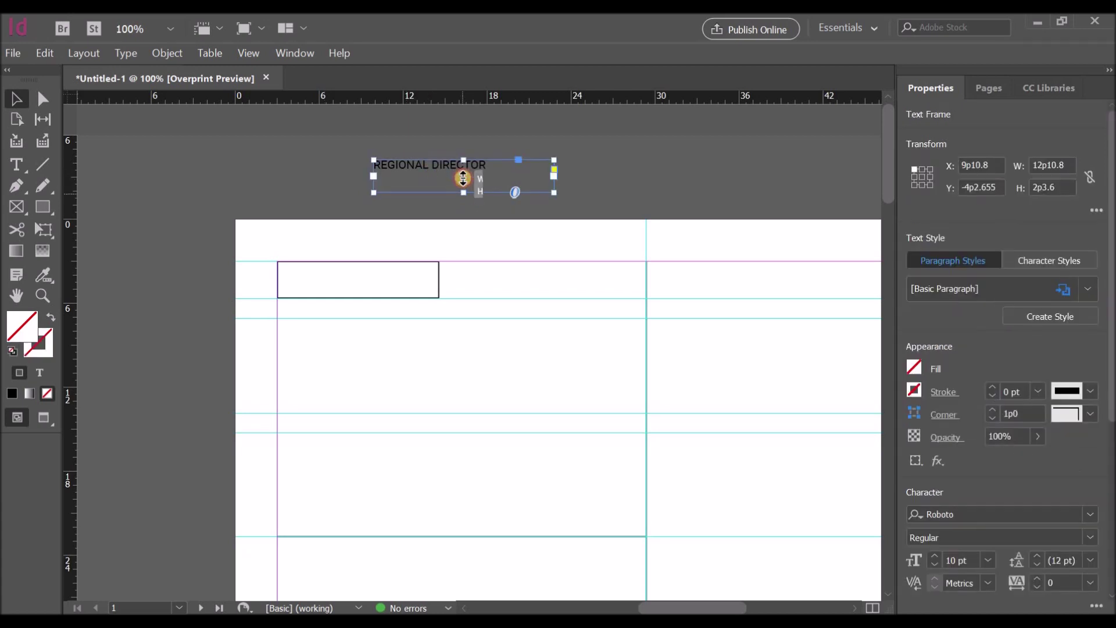
left_click(552, 166)
left_click(490, 173)
left_click(450, 171)
left_click_drag(398, 274, 380, 285)
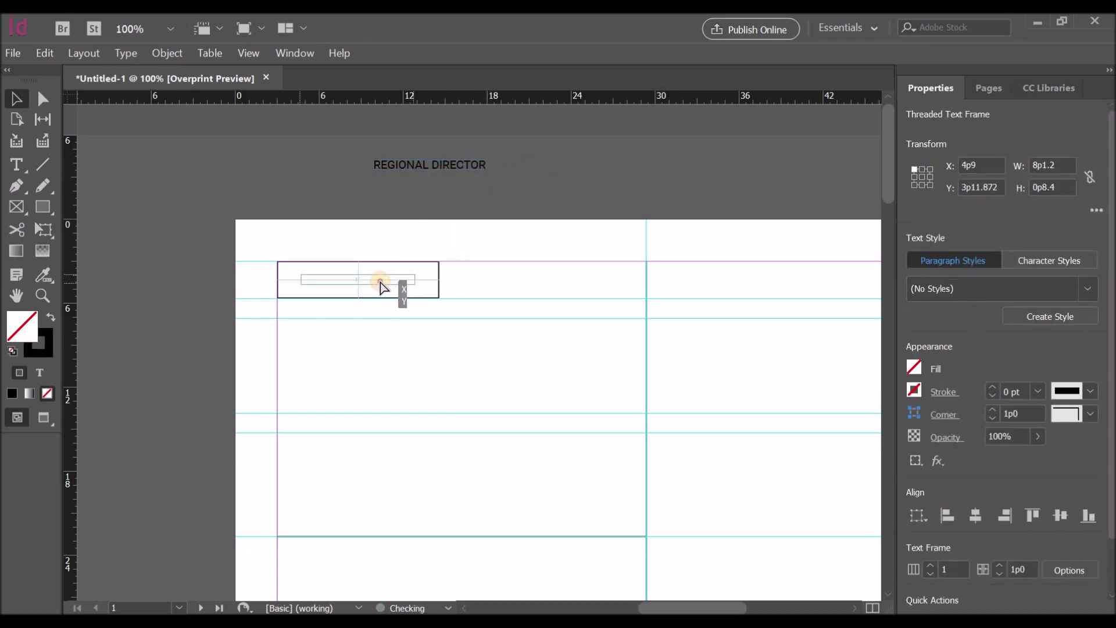
Step: Centre the title text frame horizontally and select it together with the box
left_click(360, 200)
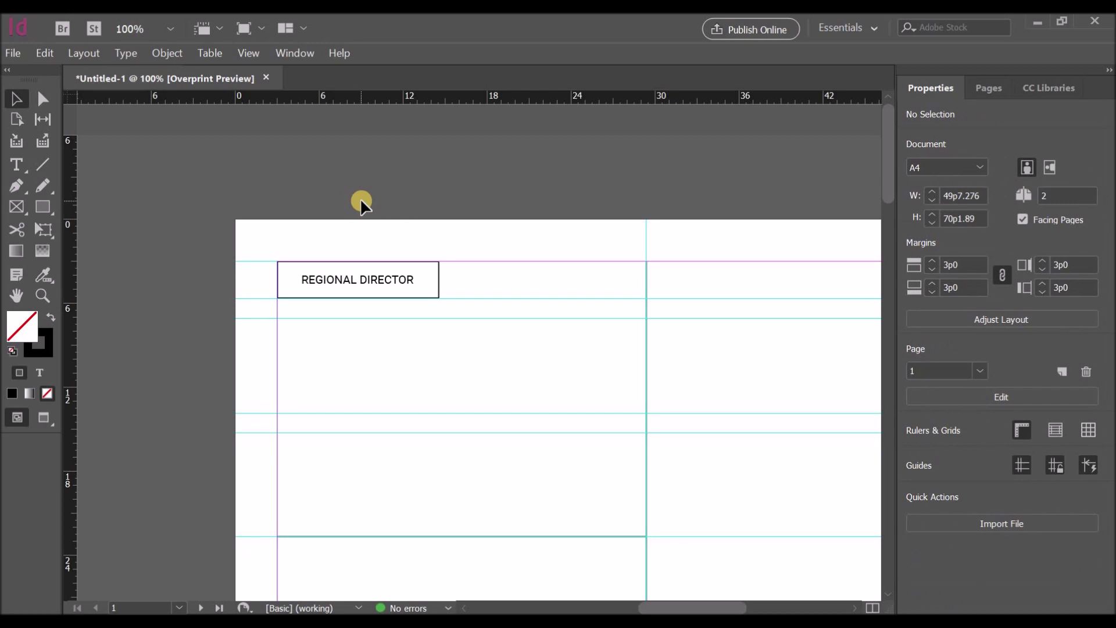
left_click(344, 281)
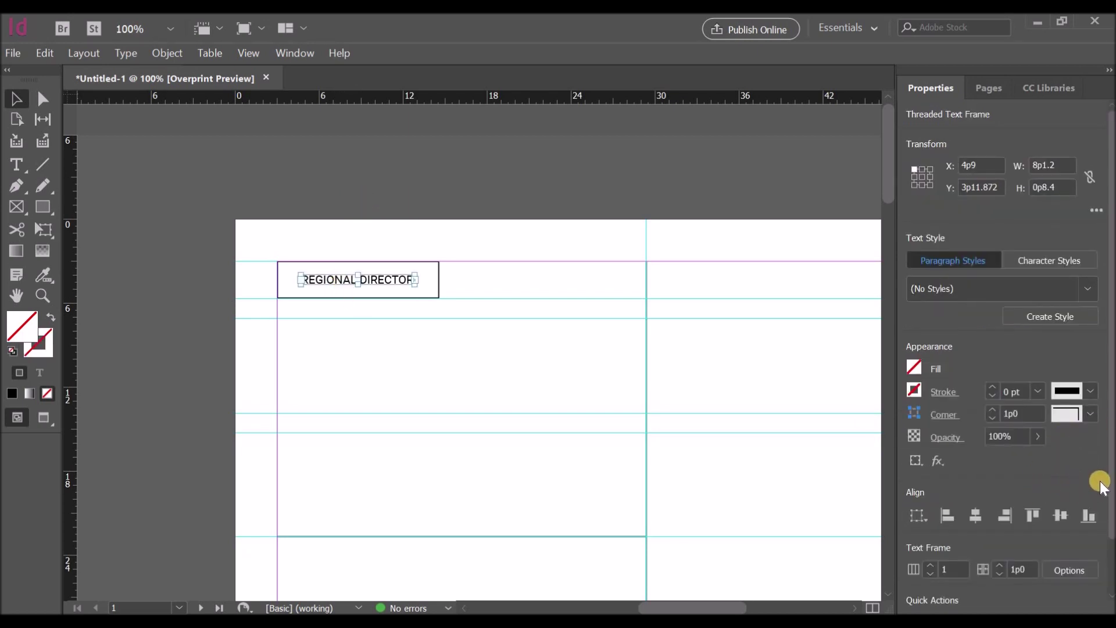
scroll(1099, 465, "down", 2)
left_click(974, 454)
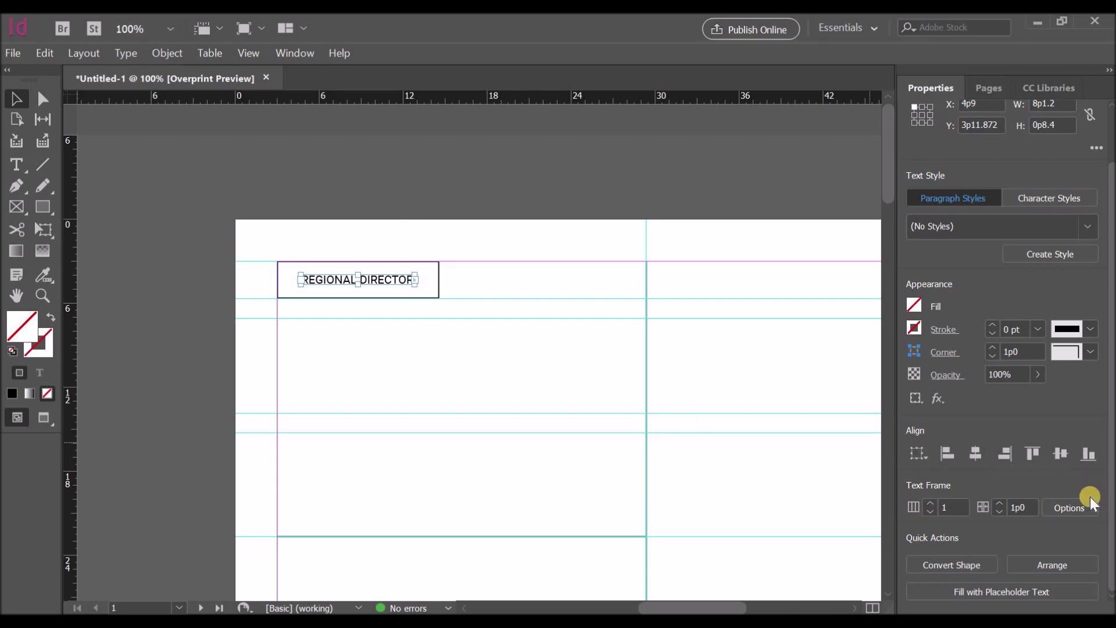
left_click(343, 299)
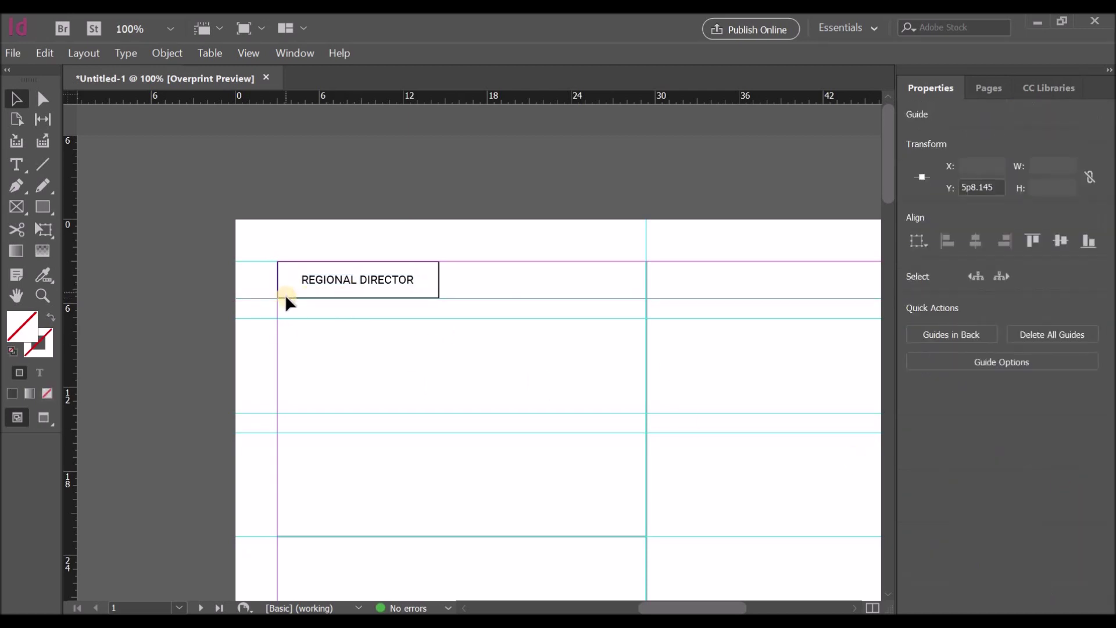
left_click(276, 281)
key("ctrl+a")
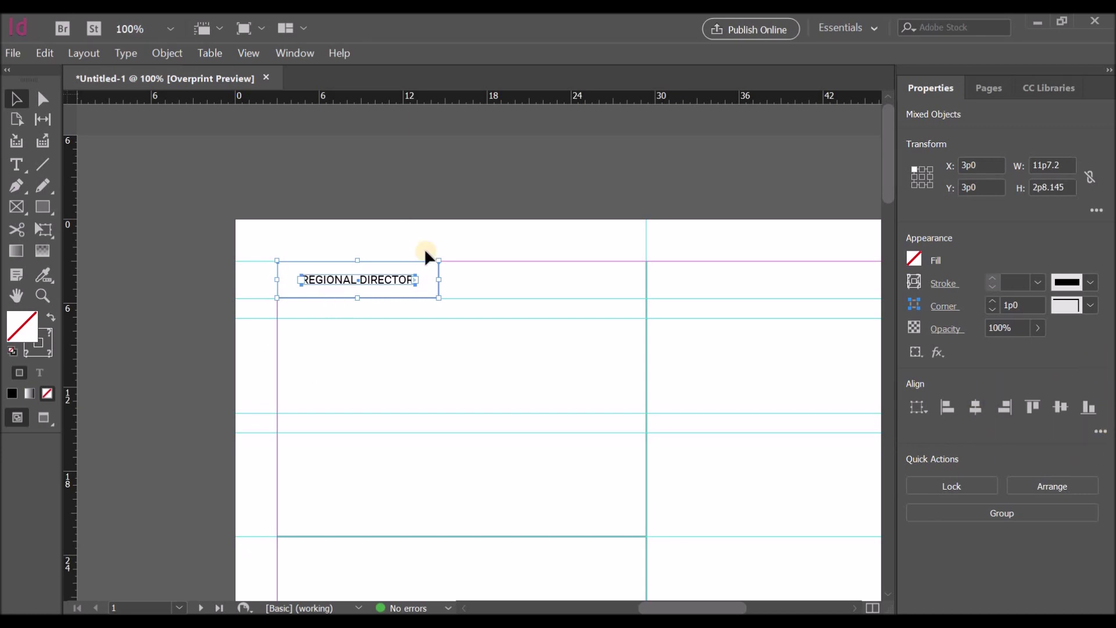
Step: Raise the REGIONAL DIRECTOR tracking to 70
double_click(366, 280)
left_click_drag(414, 280, 284, 287)
left_click(1037, 417)
left_click(1037, 416)
left_click(1037, 417)
left_click(1037, 417)
left_click(1037, 416)
left_click(1037, 417)
left_click(1037, 416)
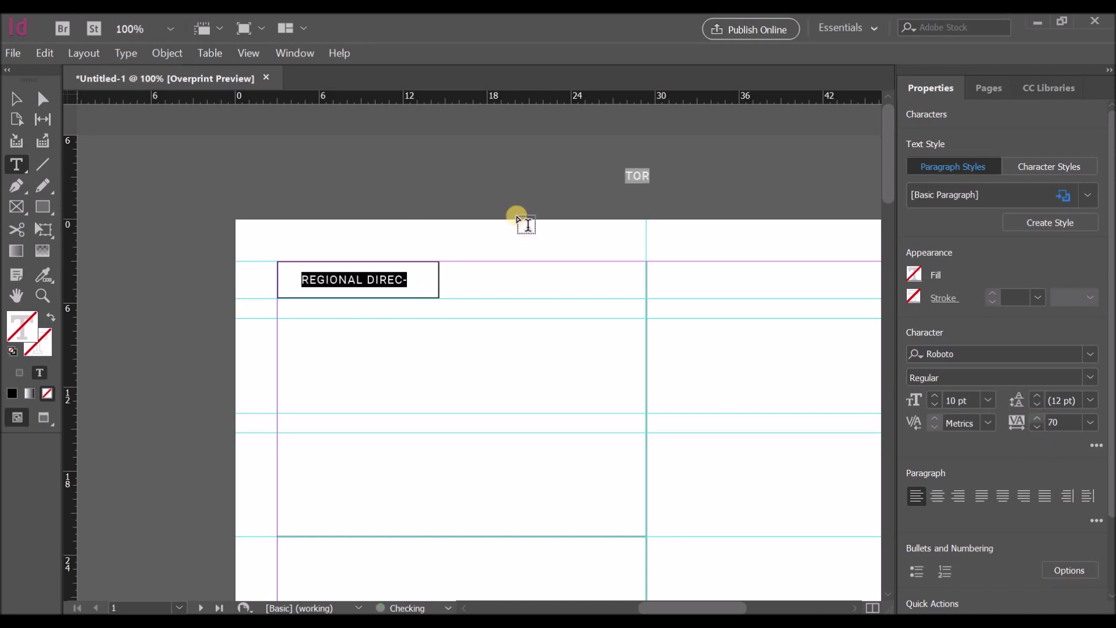
Step: Resize the title frame so the spaced-out text fits on one line
left_click(517, 220)
left_click(17, 99)
left_click(302, 280)
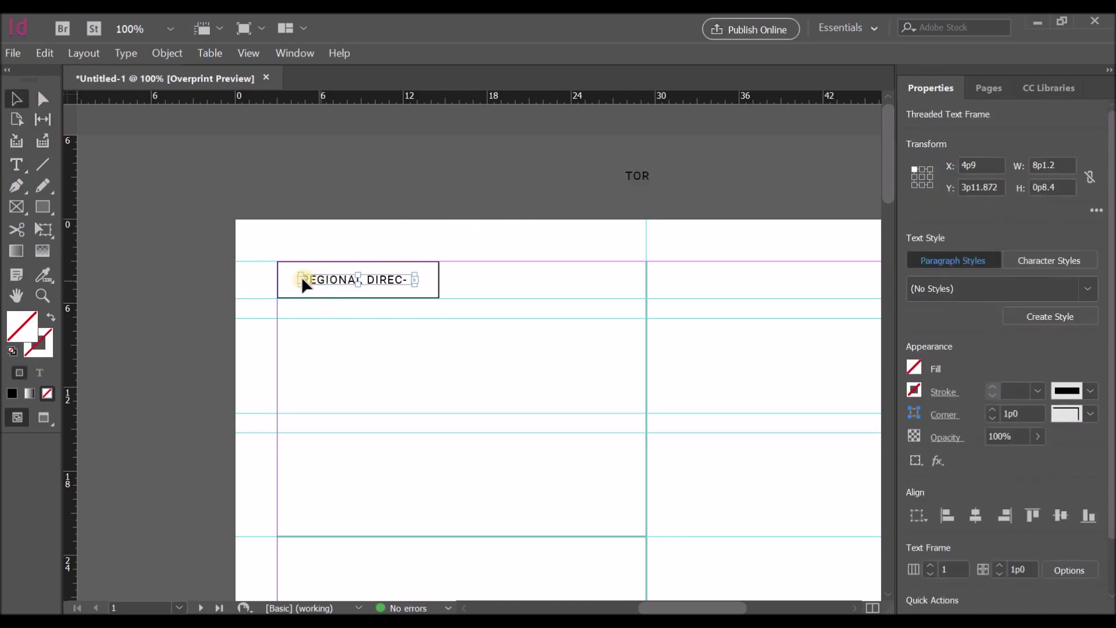
left_click_drag(300, 280, 289, 279)
left_click_drag(427, 280, 442, 280)
left_click_drag(294, 289, 285, 281)
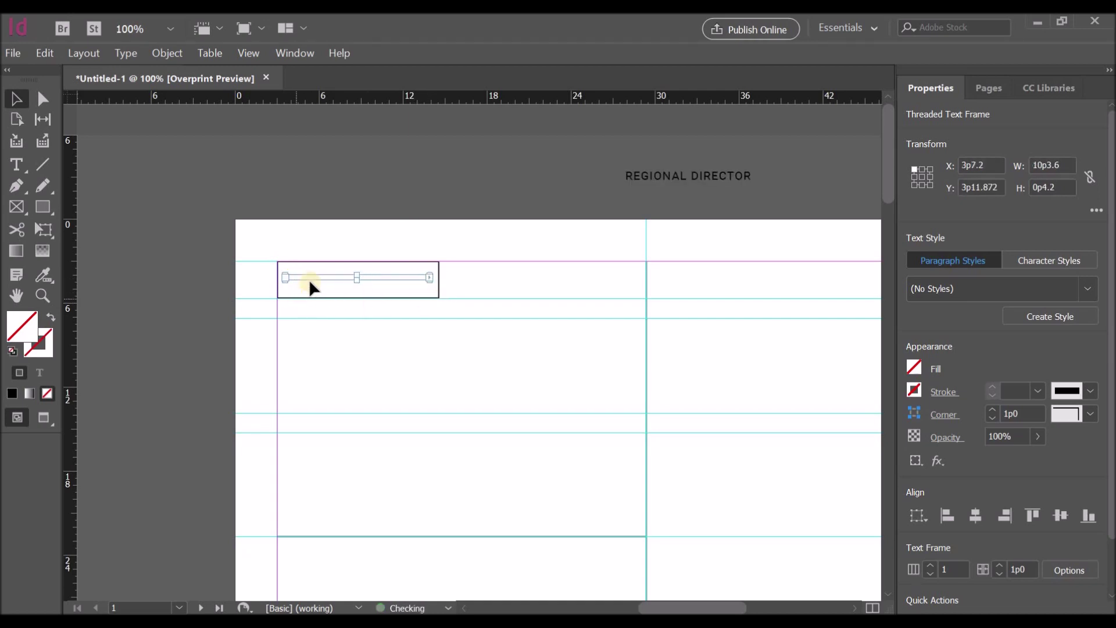
mouse_move(357, 279)
left_mouse_down()
mouse_move(363, 297)
mouse_move(359, 269)
mouse_move(376, 281)
left_mouse_up()
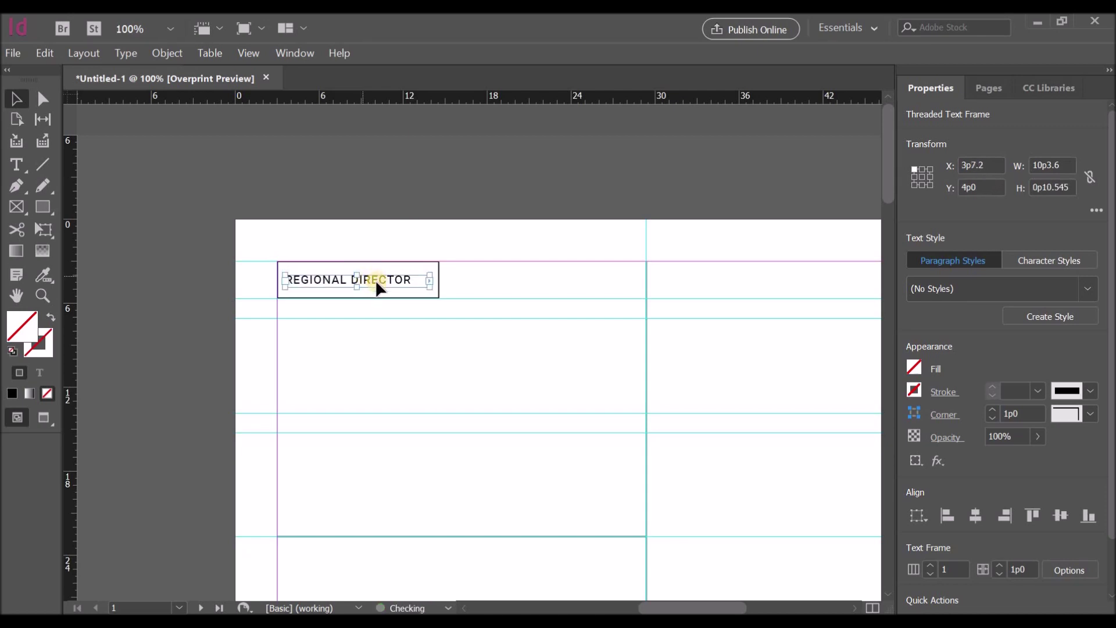
left_click_drag(425, 281, 413, 280)
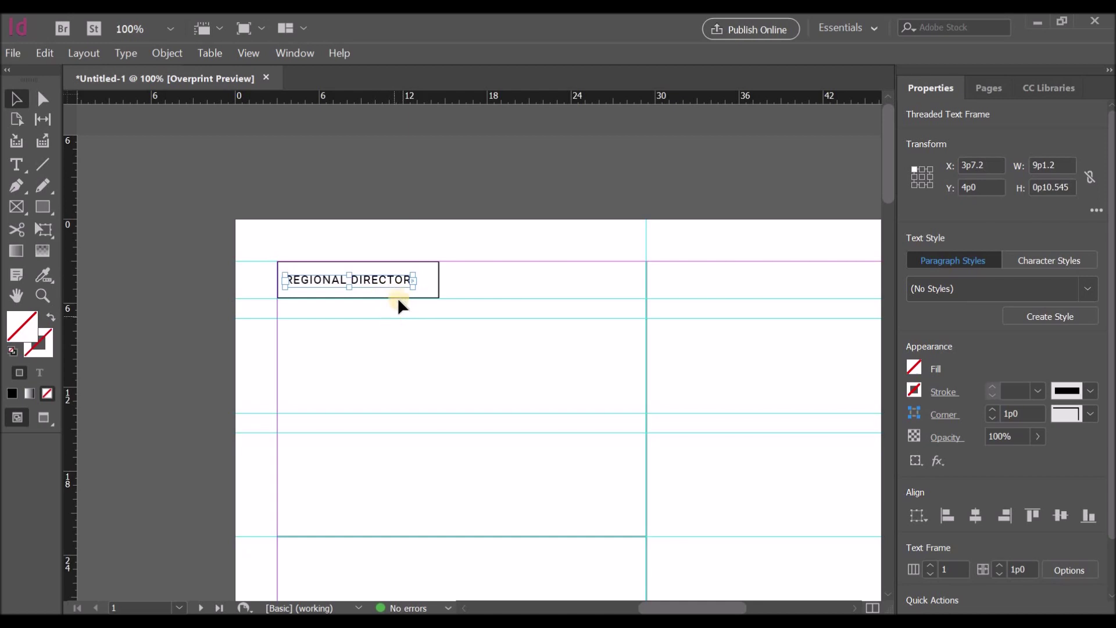
Step: Align the title frame's horizontal centre with its bordered box
left_click(397, 292)
left_click(396, 298)
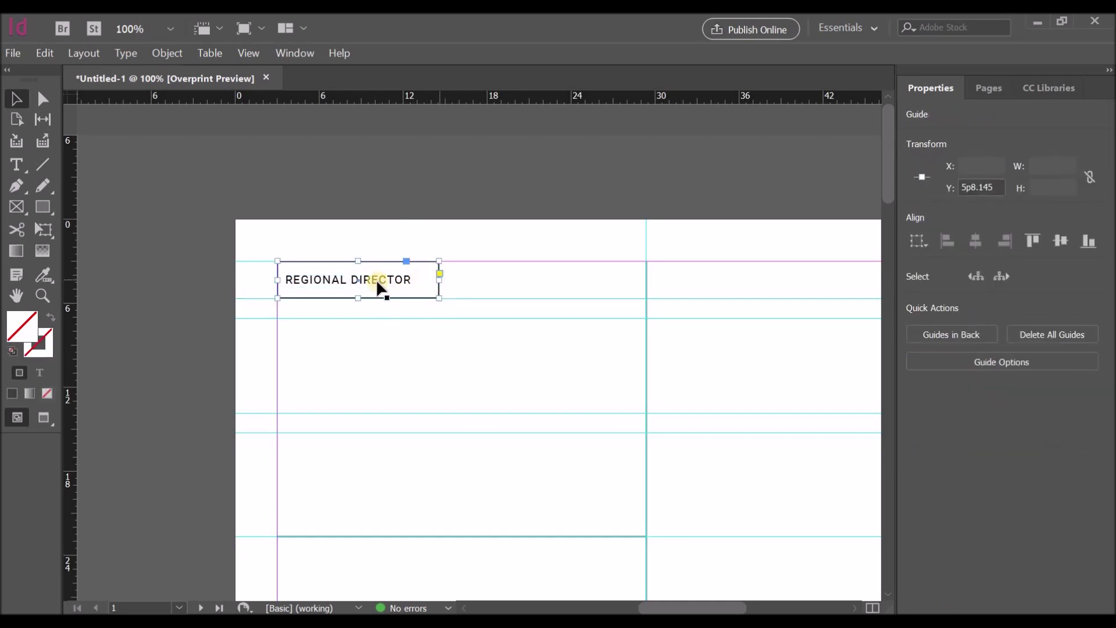
left_click(378, 286)
left_click(443, 289)
left_click(439, 282, "shift")
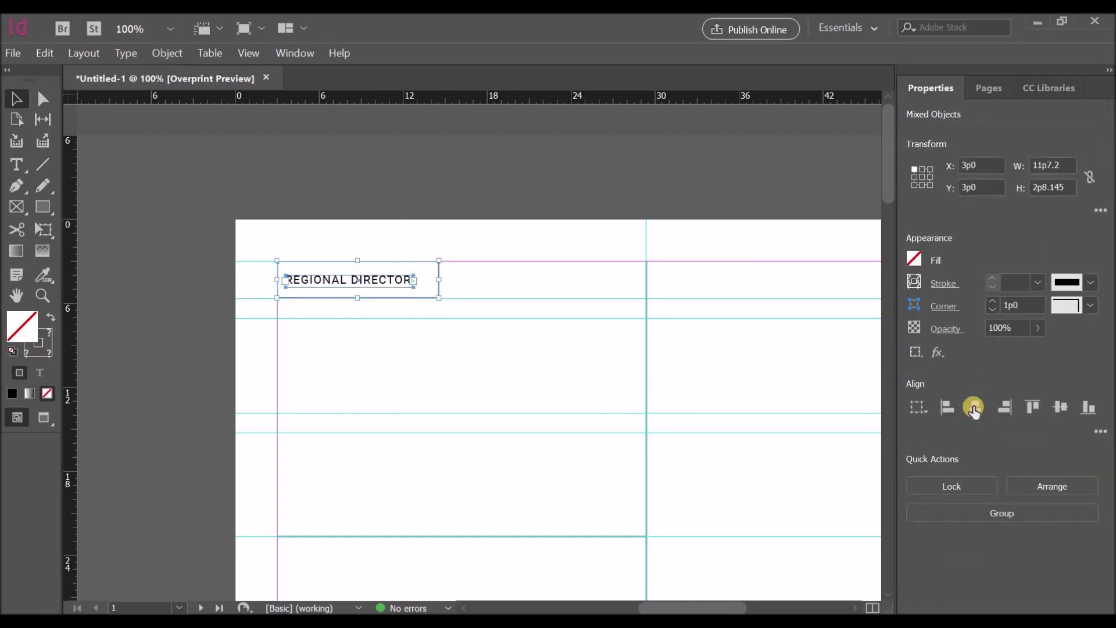
left_click(443, 211)
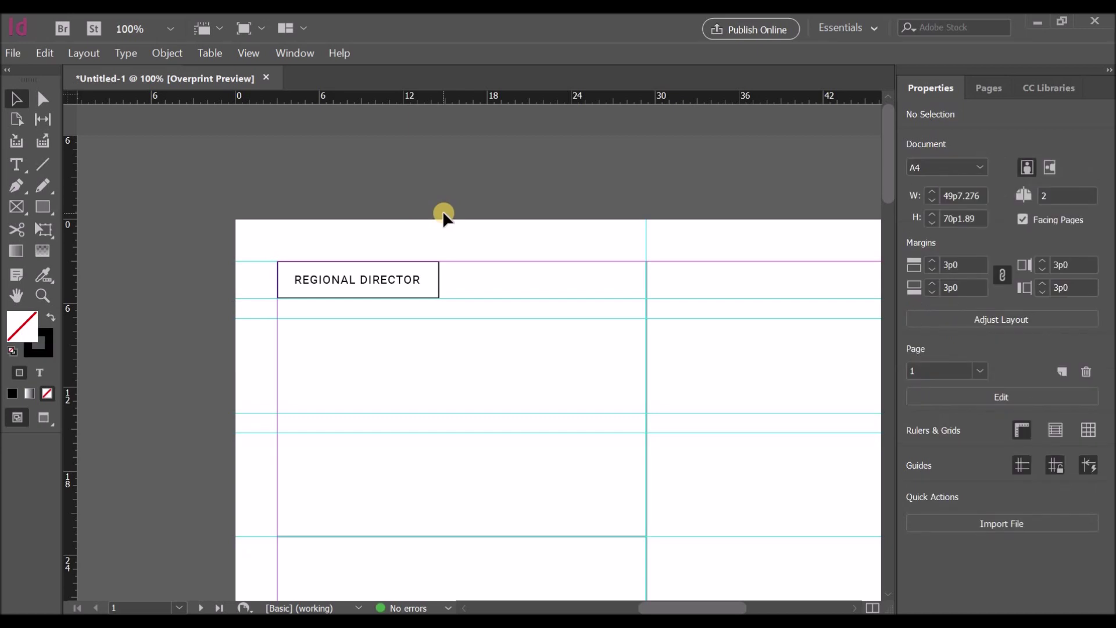
Step: Draw a text frame and type the 'Hello, I'm' greeting in Roboto Bold 30 pt
left_click(16, 164)
left_click_drag(279, 319, 642, 415)
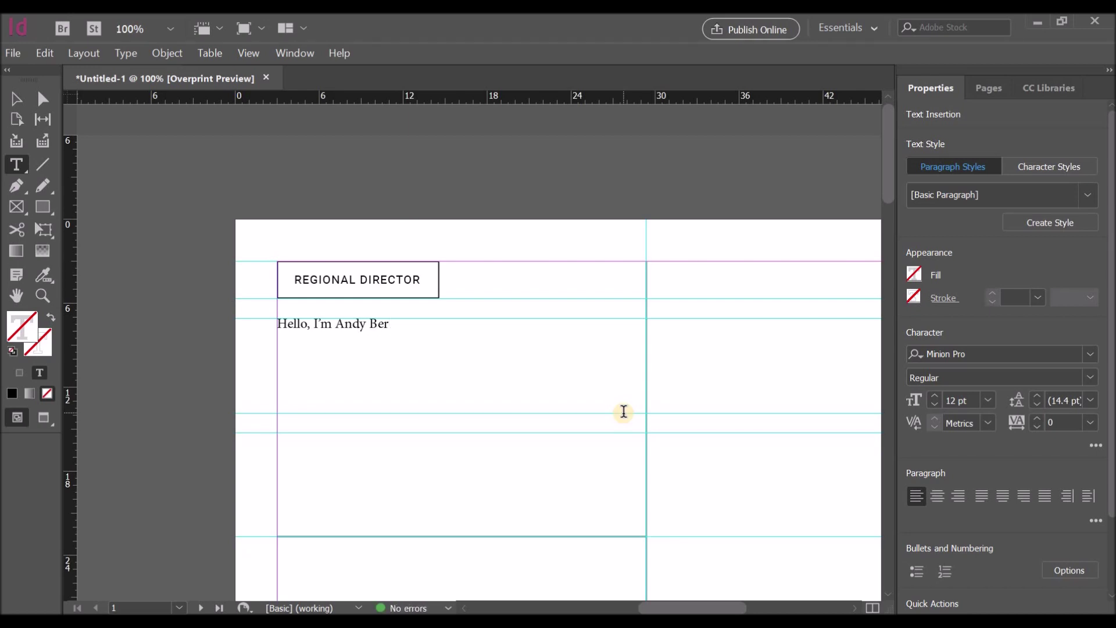
type(".")
left_click_drag(278, 324, 419, 324)
left_click(1083, 354)
type("r")
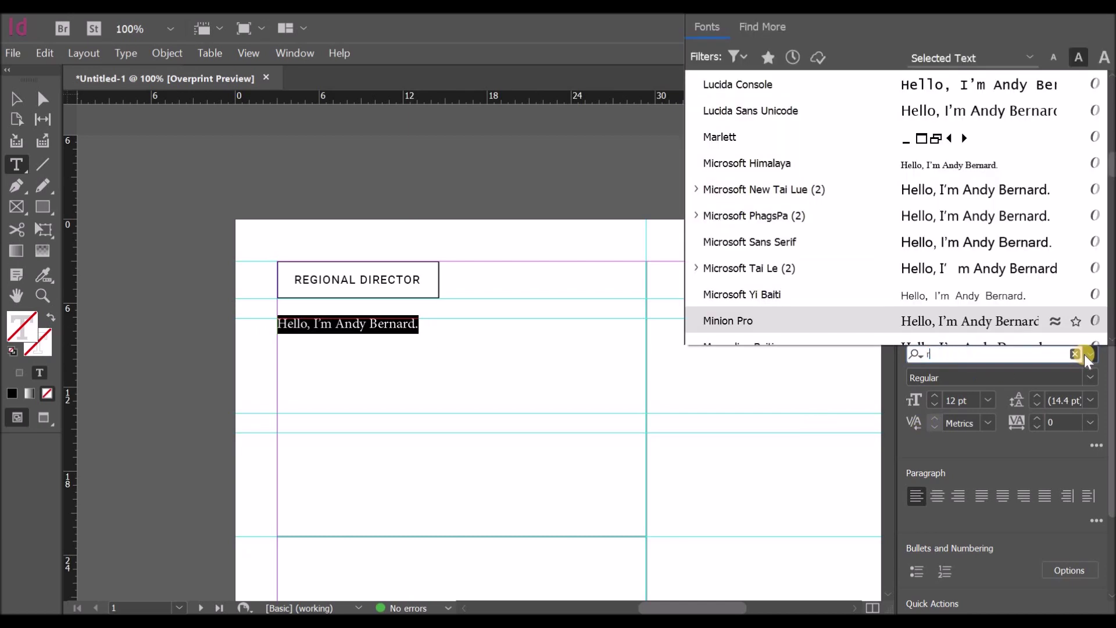
left_click(735, 84)
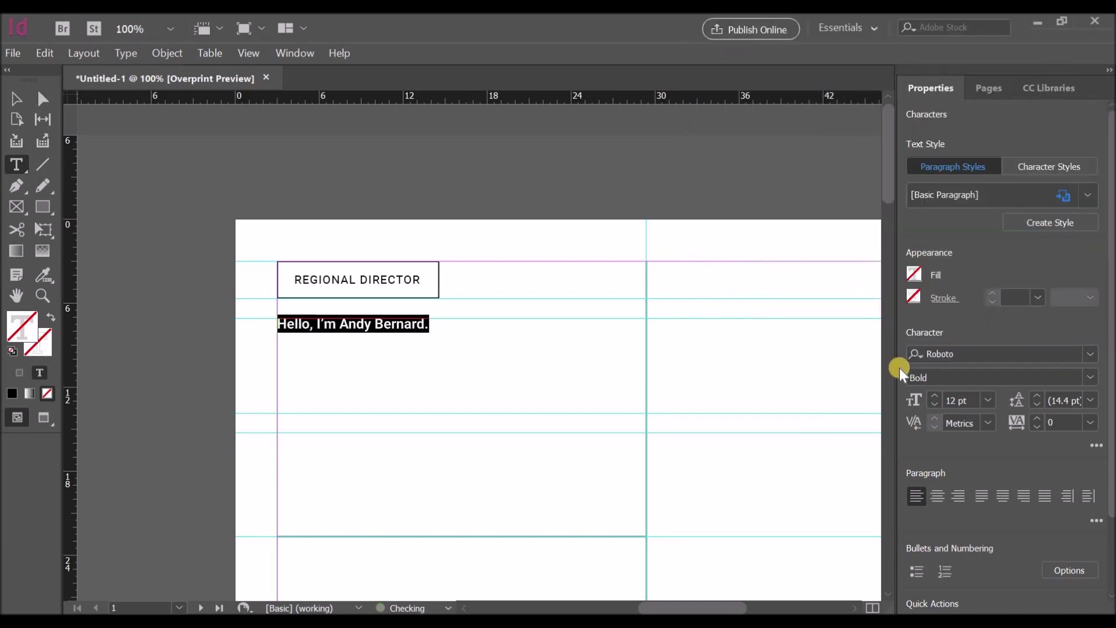
left_click(982, 399)
left_click(963, 312)
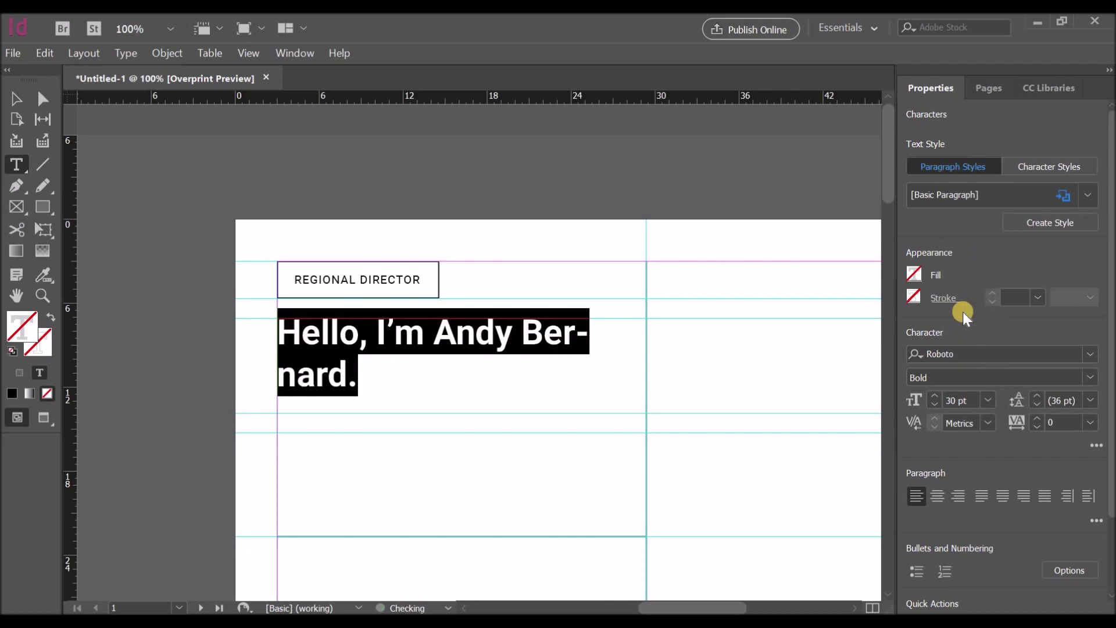
Step: Break the name onto a second line and enlarge the whole headline to 36 pt
left_click(437, 334)
key("shift+Return")
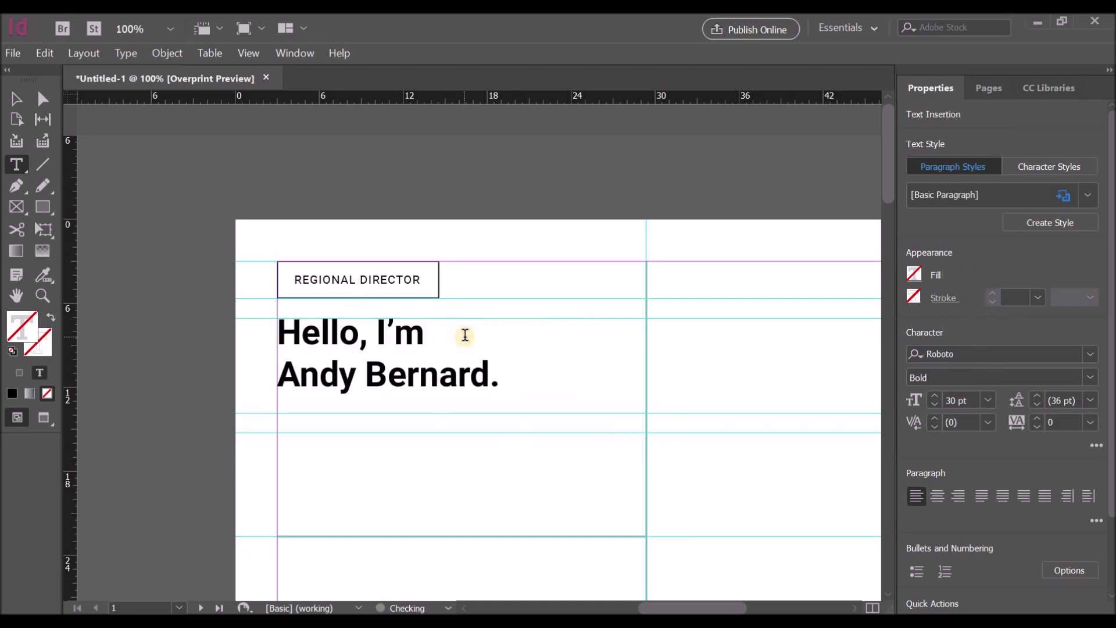
left_click(503, 382)
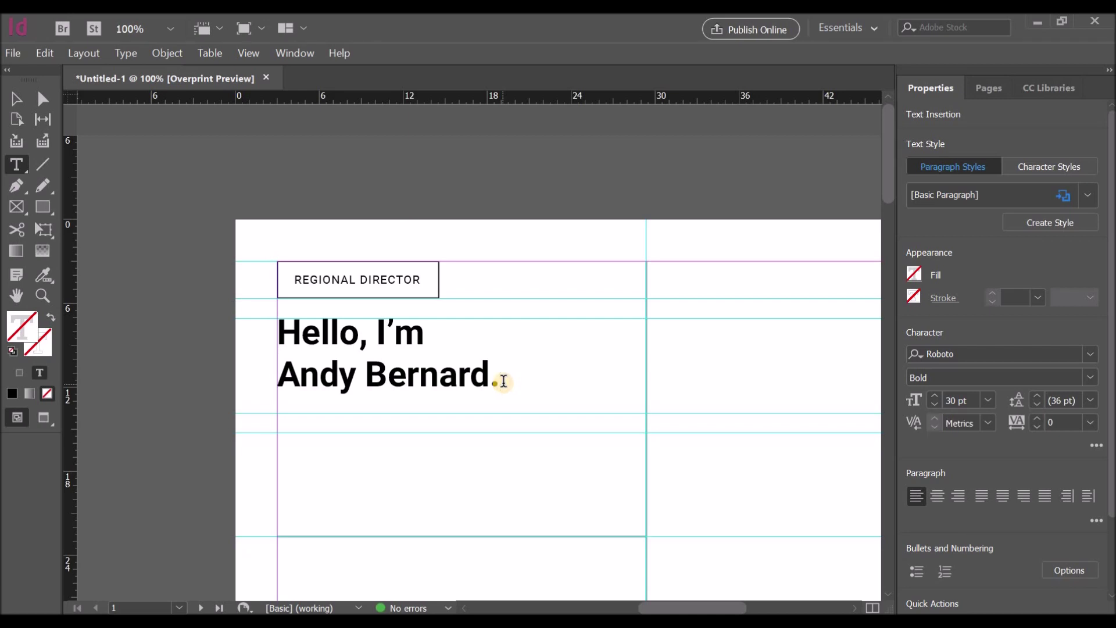
key("ctrl+a")
left_click(988, 400)
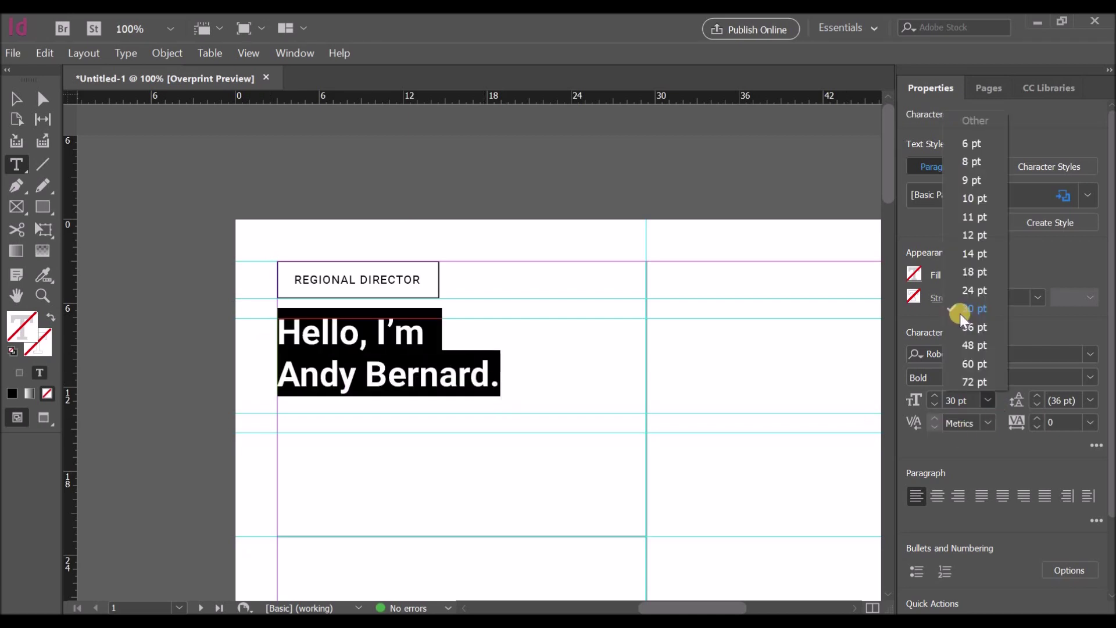
left_click(972, 325)
left_click(563, 389)
scroll(570, 399, "down", 3)
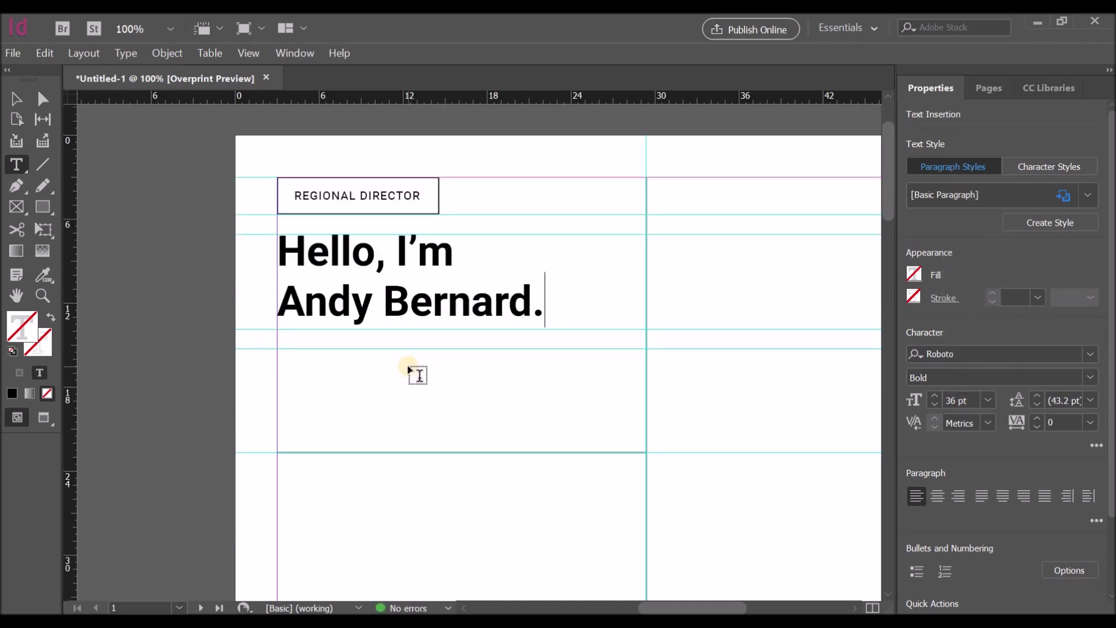
Step: Draw a body text frame below the headline and fill it with placeholder text
key("Escape")
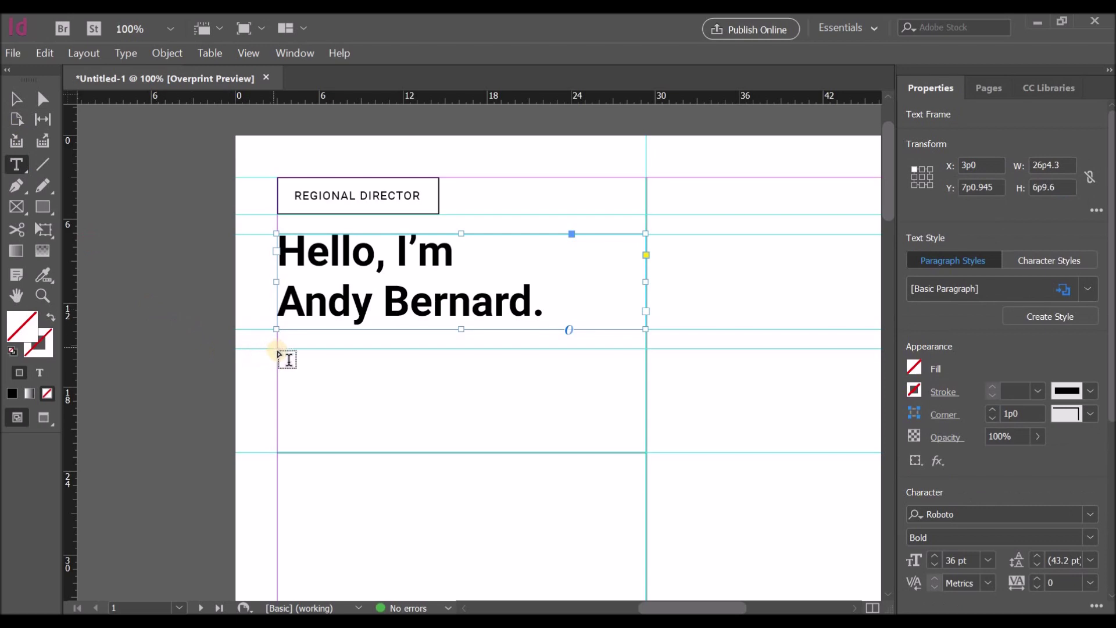
left_click_drag(277, 349, 644, 441)
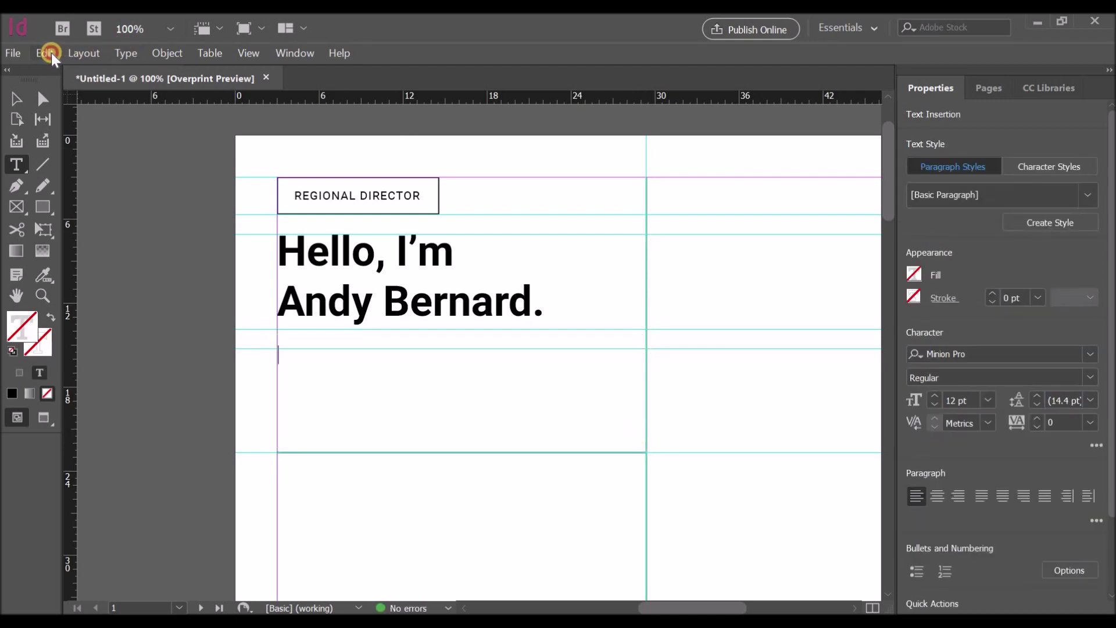
left_click(46, 53)
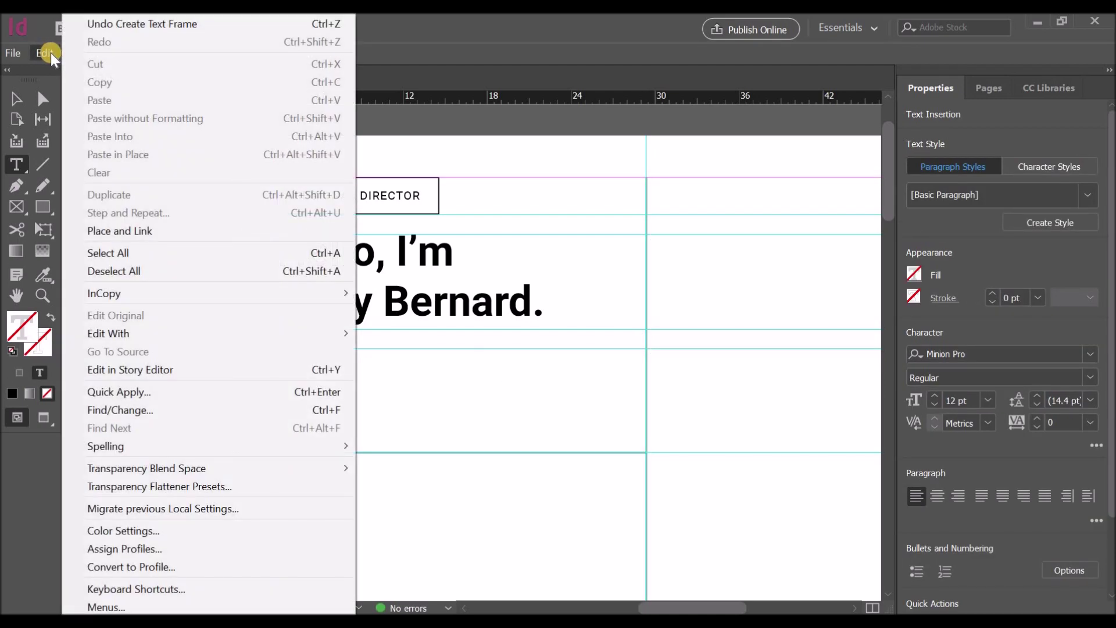
left_click(48, 52)
left_click(77, 54)
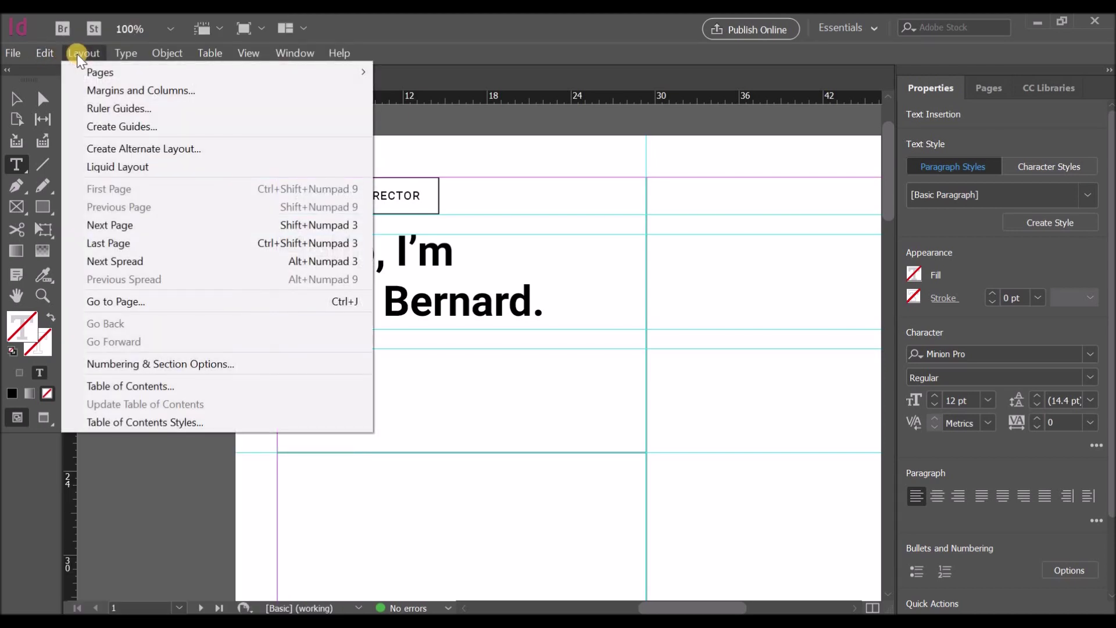
left_click(127, 55)
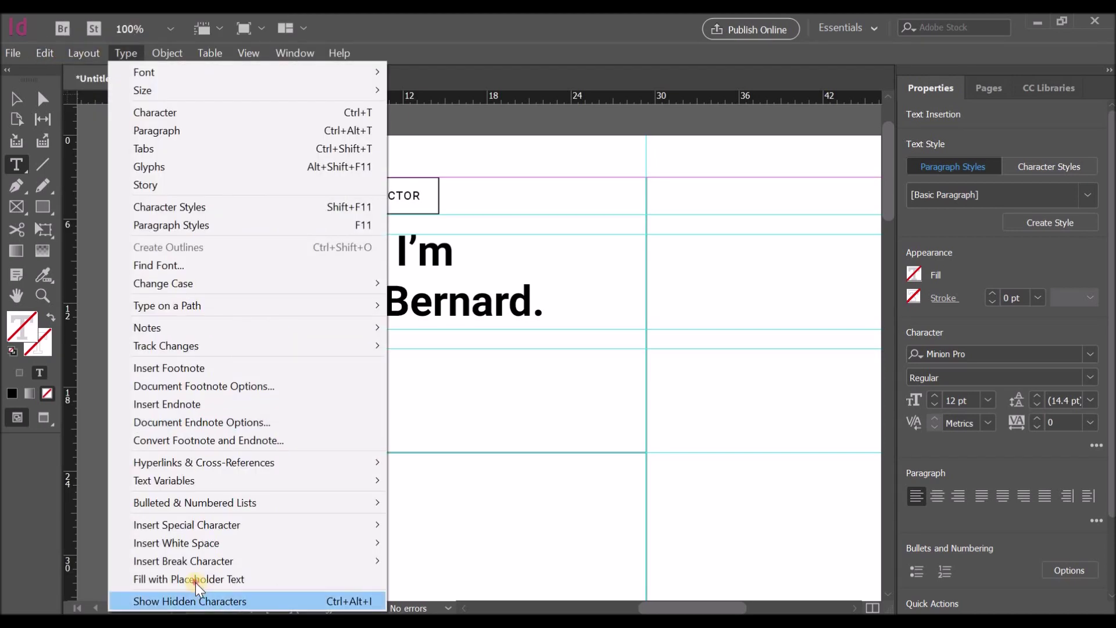
left_click(191, 579)
Step: Set the placeholder text to Roboto Light 9 pt and join its two paragraphs into one
key("ctrl+a")
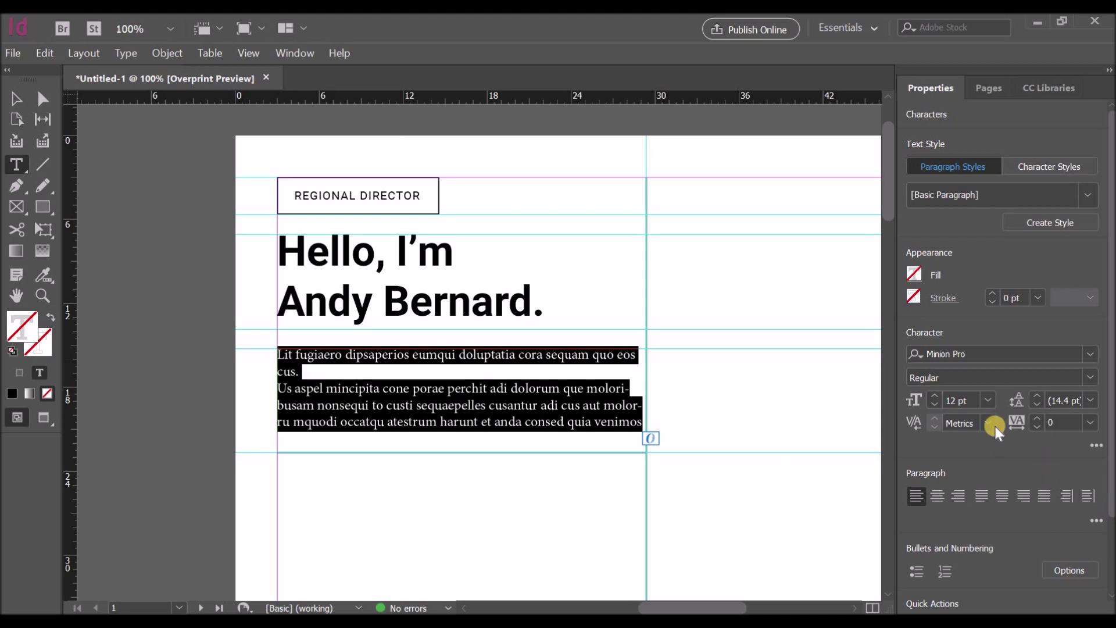
left_click(1091, 354)
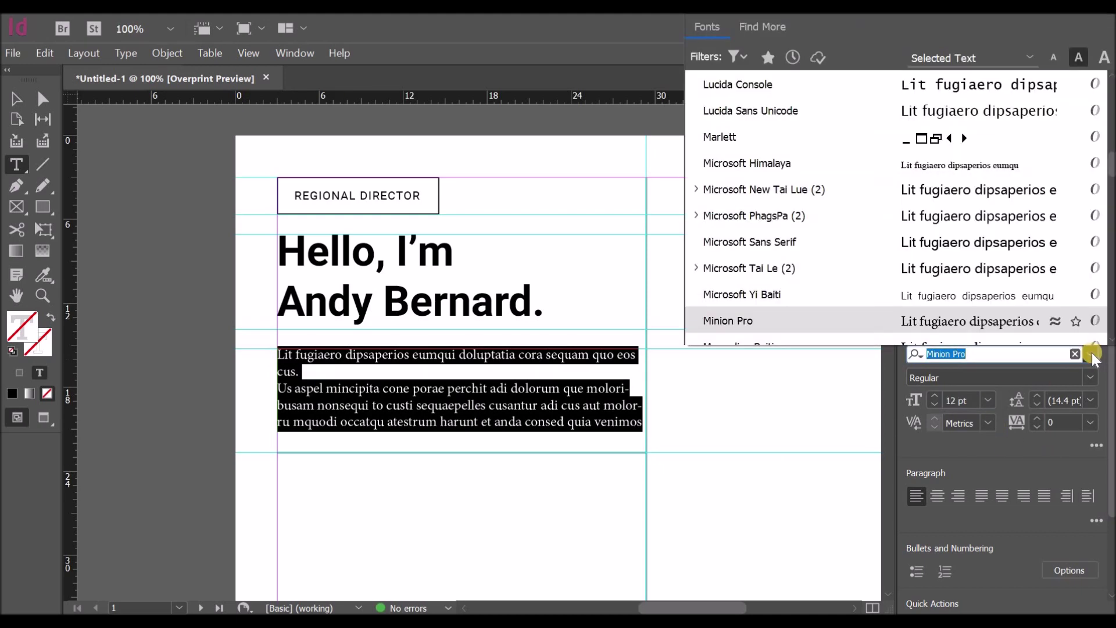
type("r")
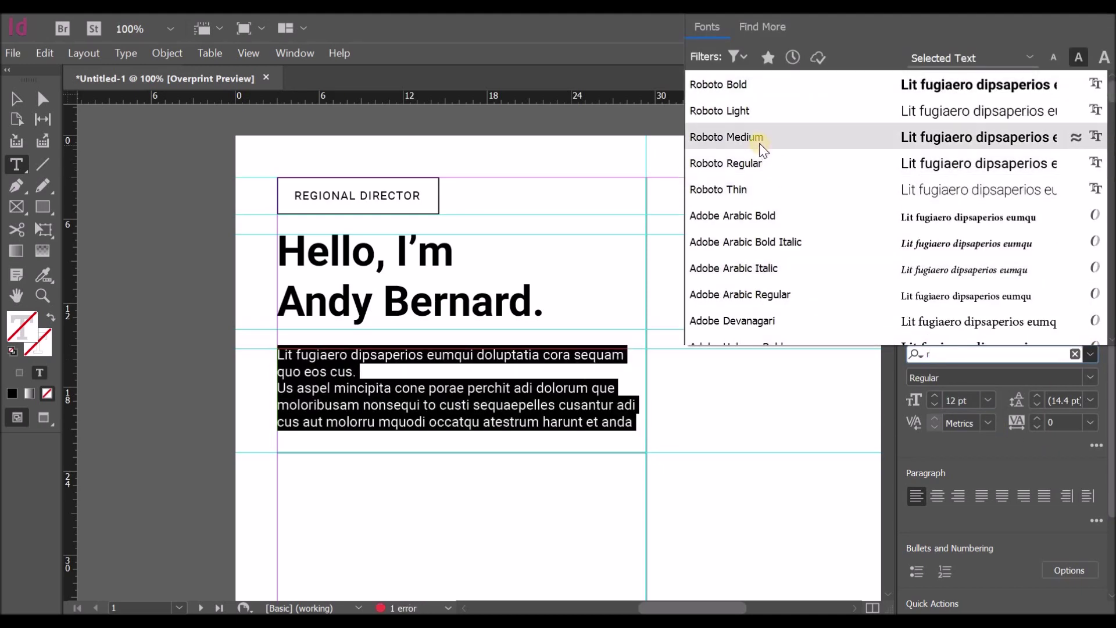
left_click(735, 187)
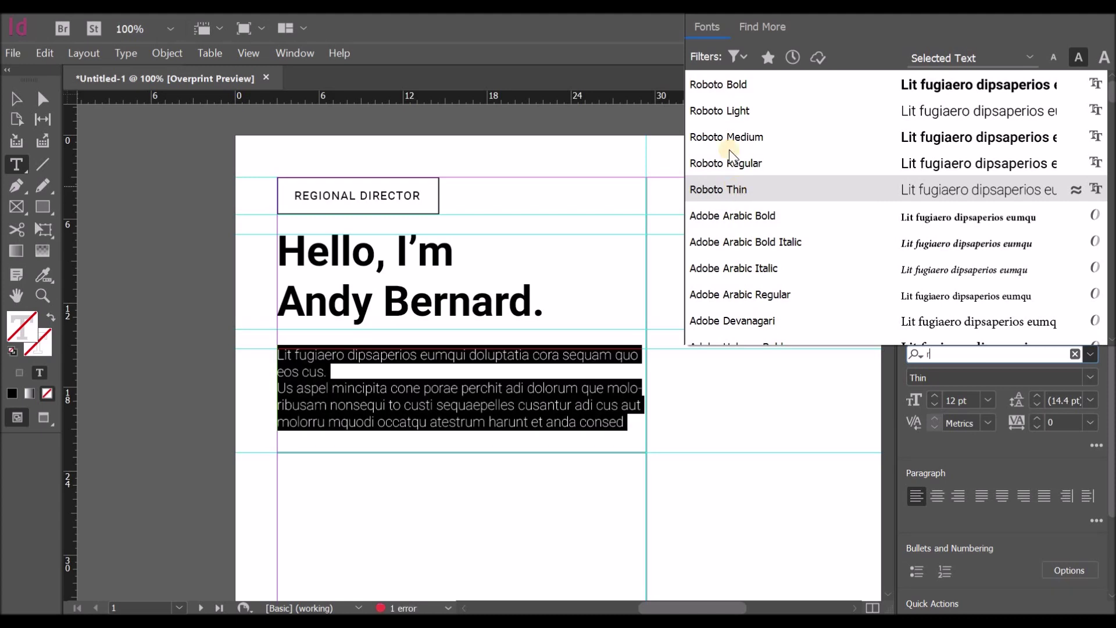
left_click(724, 117)
left_click(985, 400)
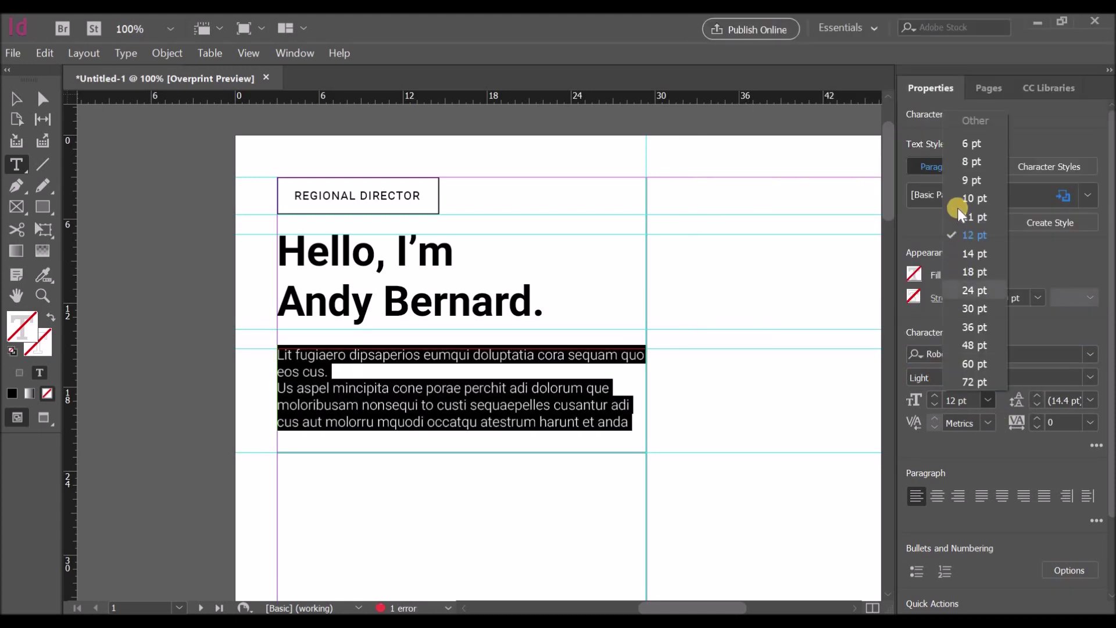
left_click(958, 202)
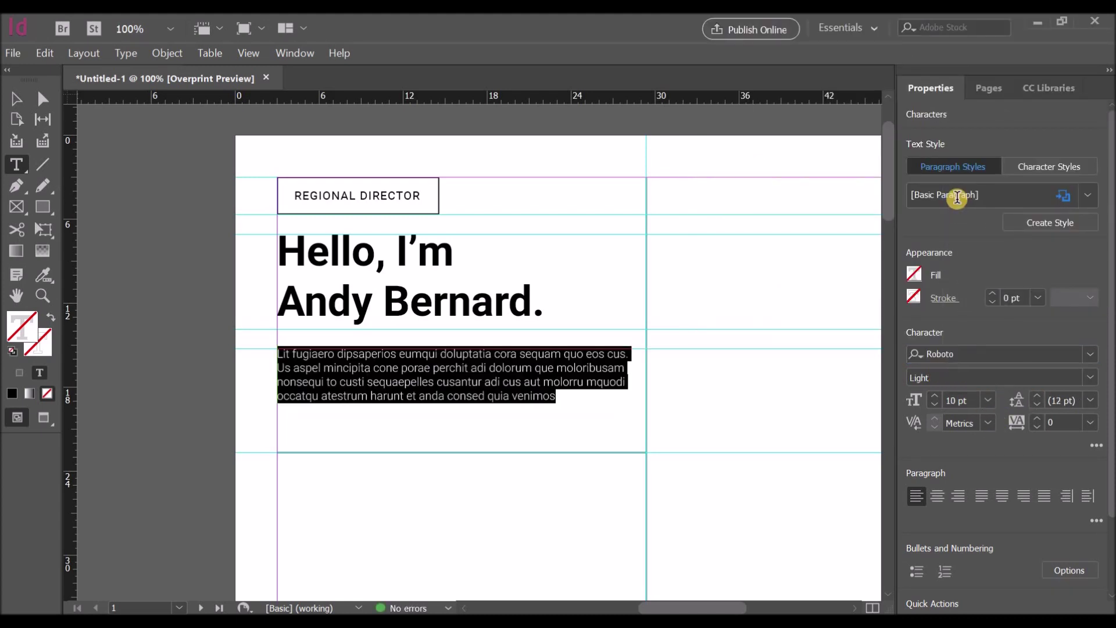
left_click(960, 187)
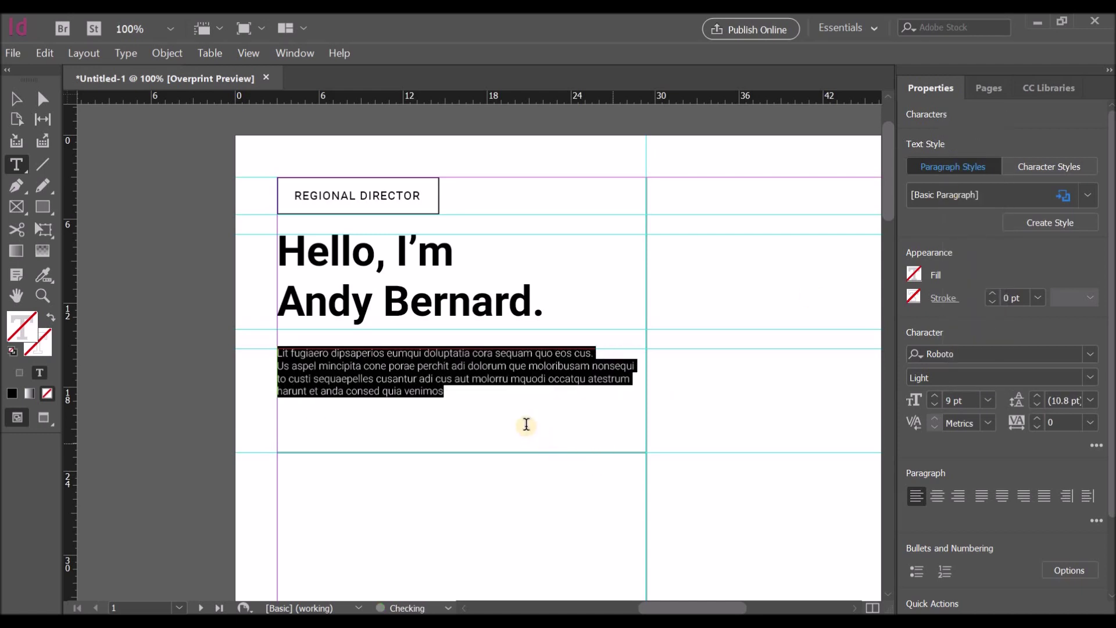
left_click(525, 422)
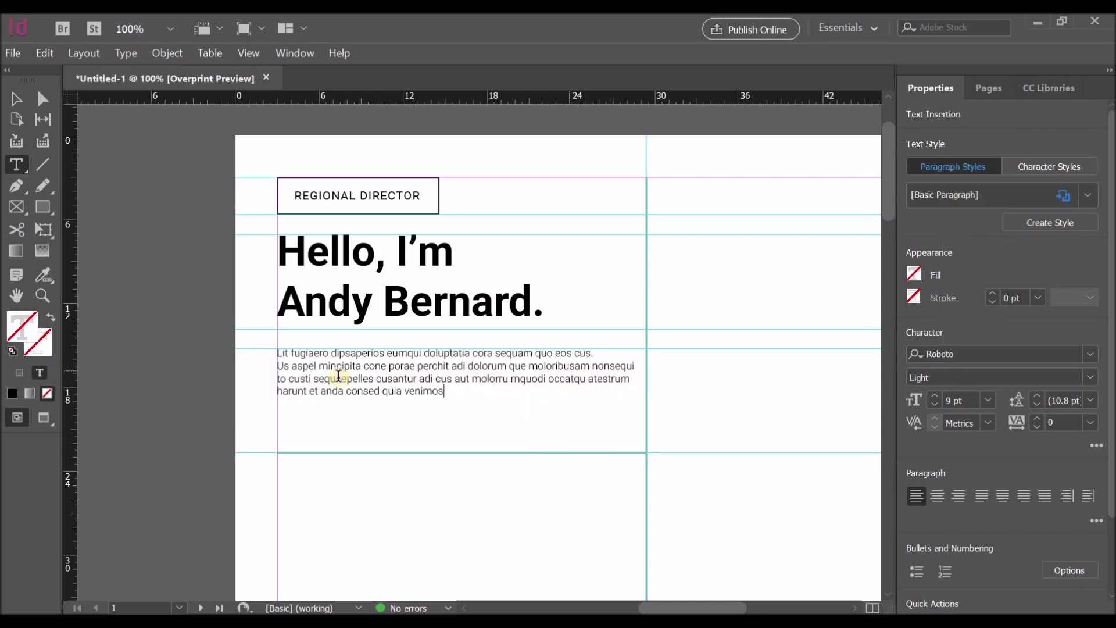
left_click(282, 370)
key("BackSpace")
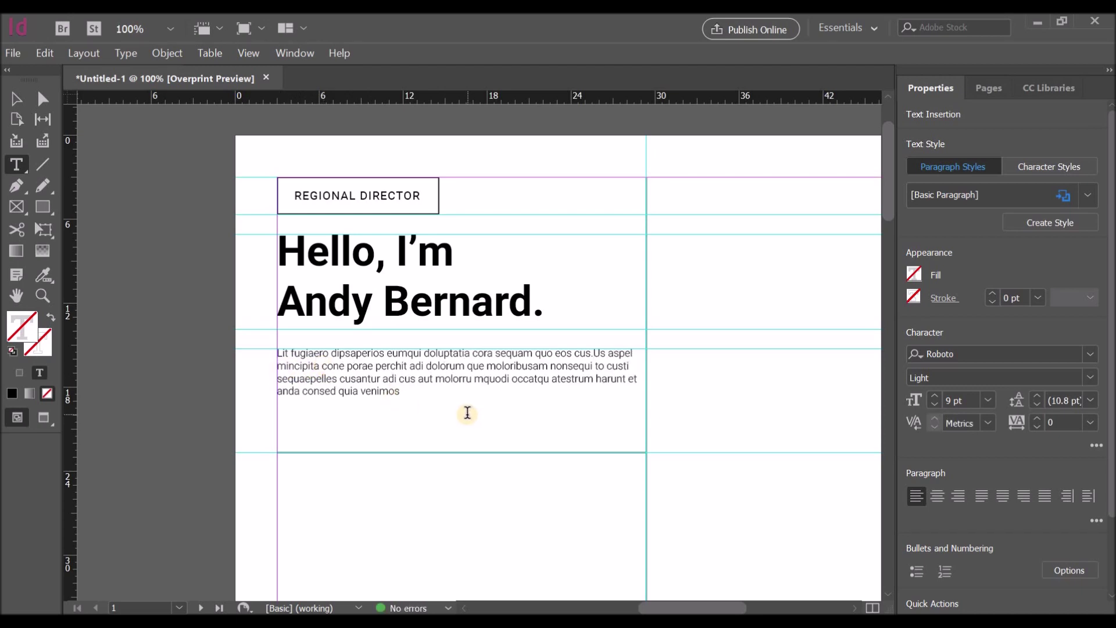
Step: Copy the name heading frame below the intro and retype it as Experience
scroll(513, 410, "down", 6)
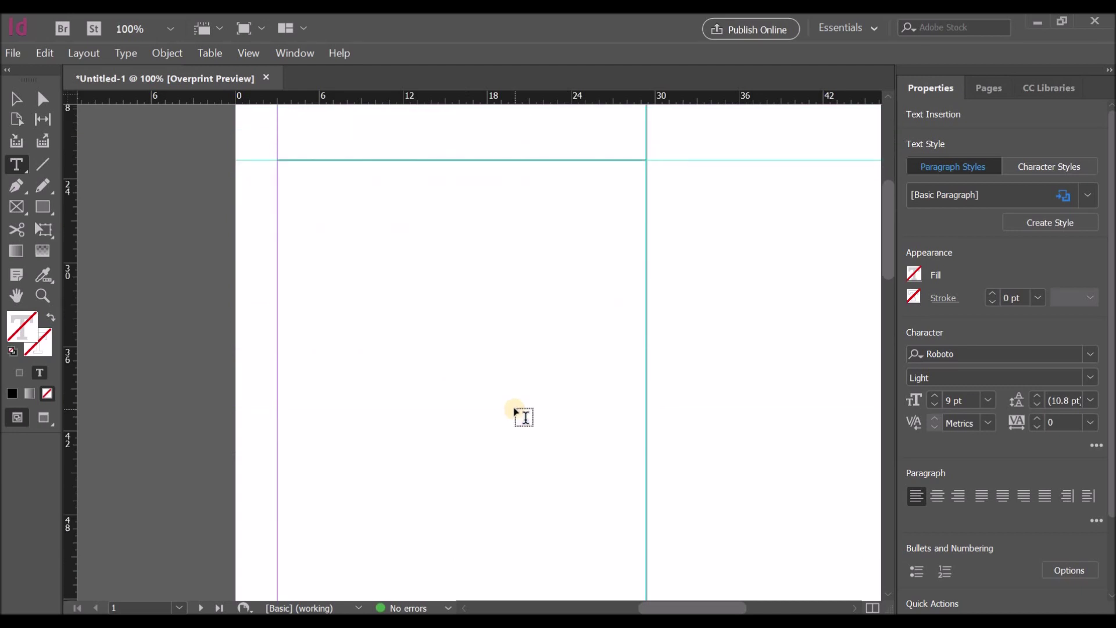
scroll(514, 410, "up", 6)
left_click(17, 99)
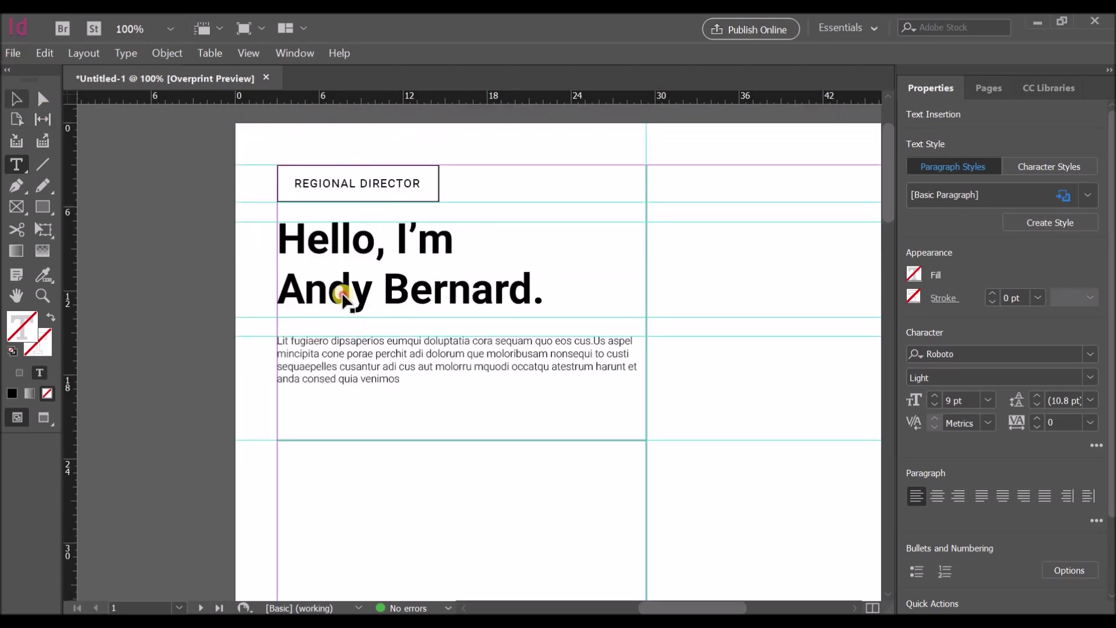
left_click(342, 295)
left_click_drag(341, 295, 340, 512)
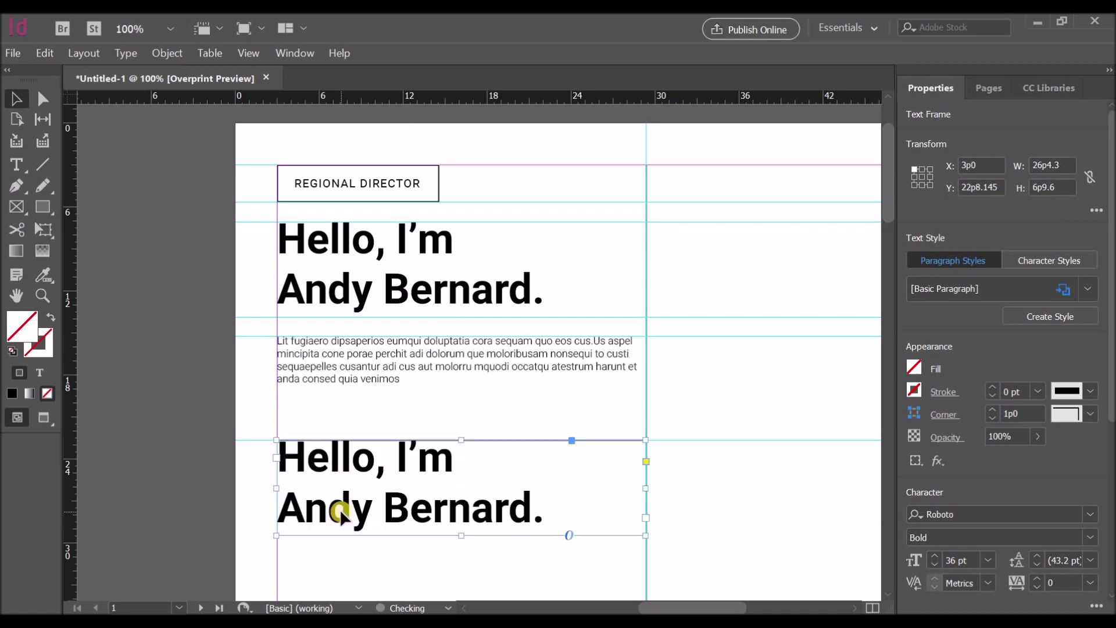
double_click(550, 518)
left_click_drag(550, 518, 266, 468)
type("Experience")
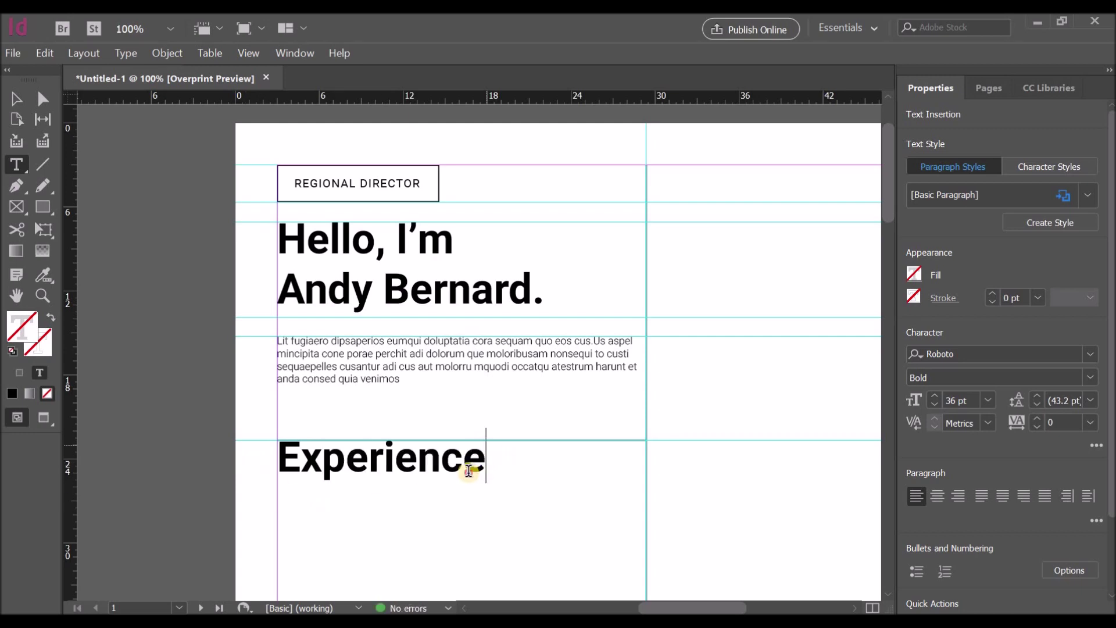
Step: Set the Experience heading to 15 pt
left_click_drag(473, 466, 243, 466)
left_click(988, 400)
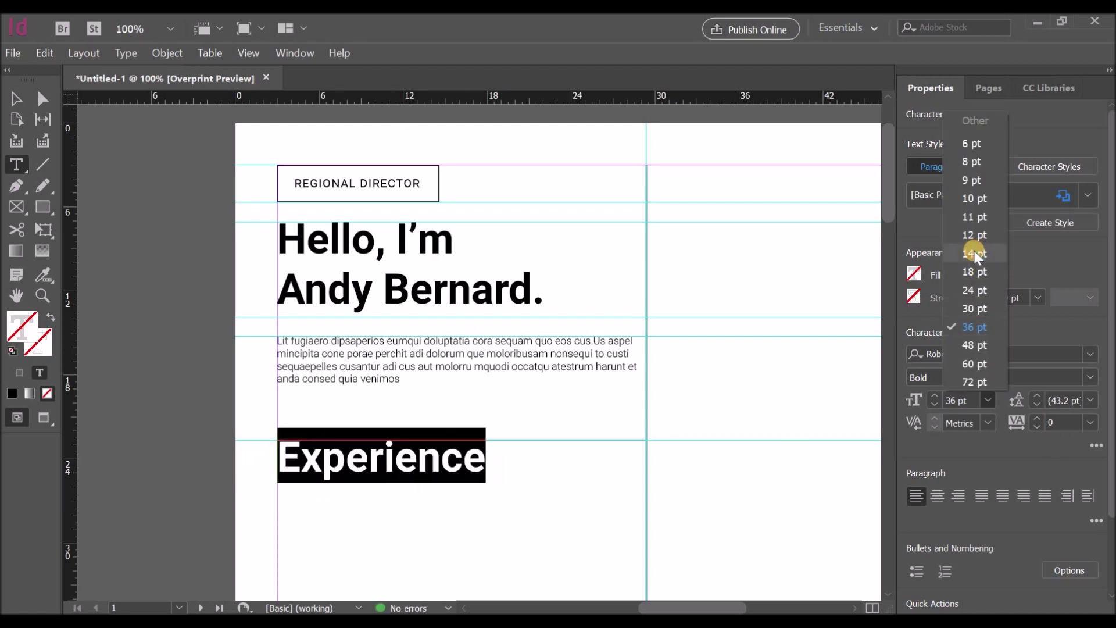
left_click(974, 251)
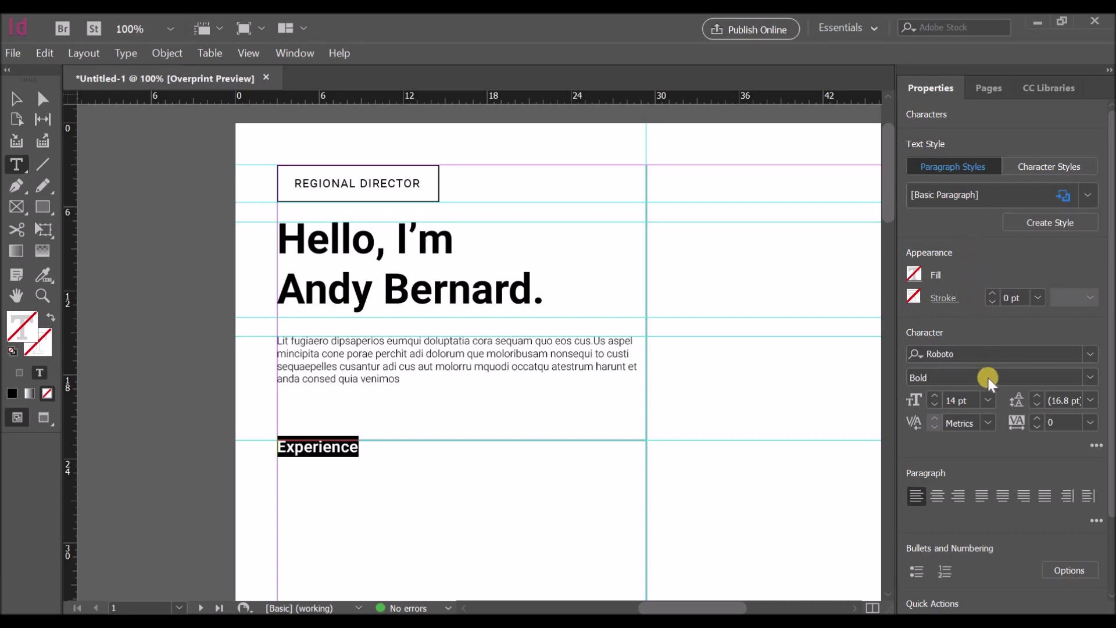
left_click(987, 400)
left_click(972, 271)
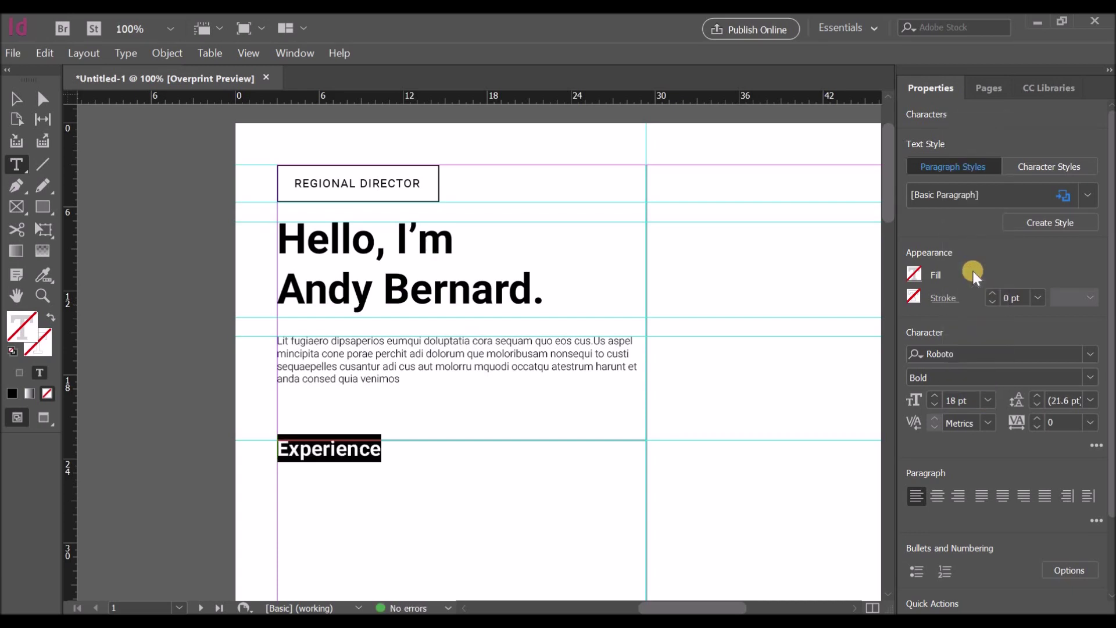
left_click(988, 400)
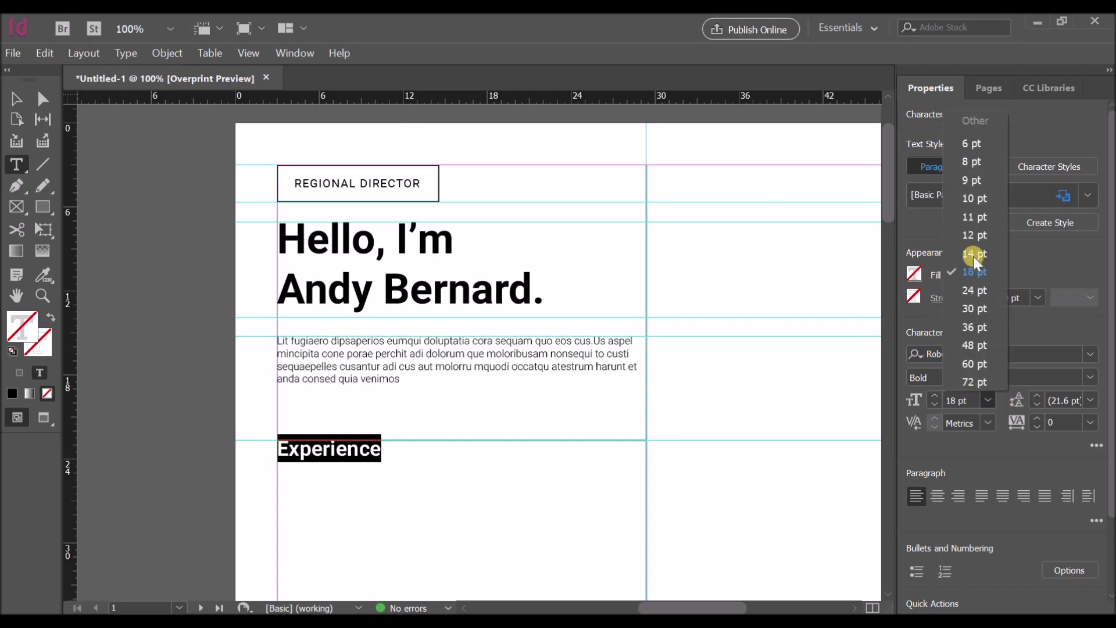
double_click(954, 400)
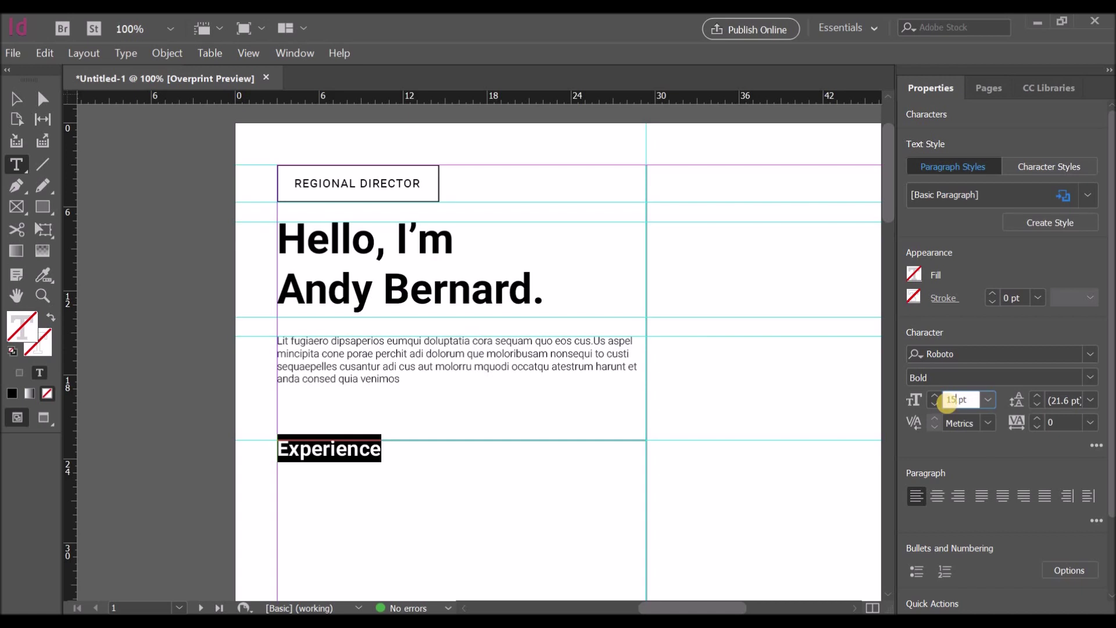
key("Return")
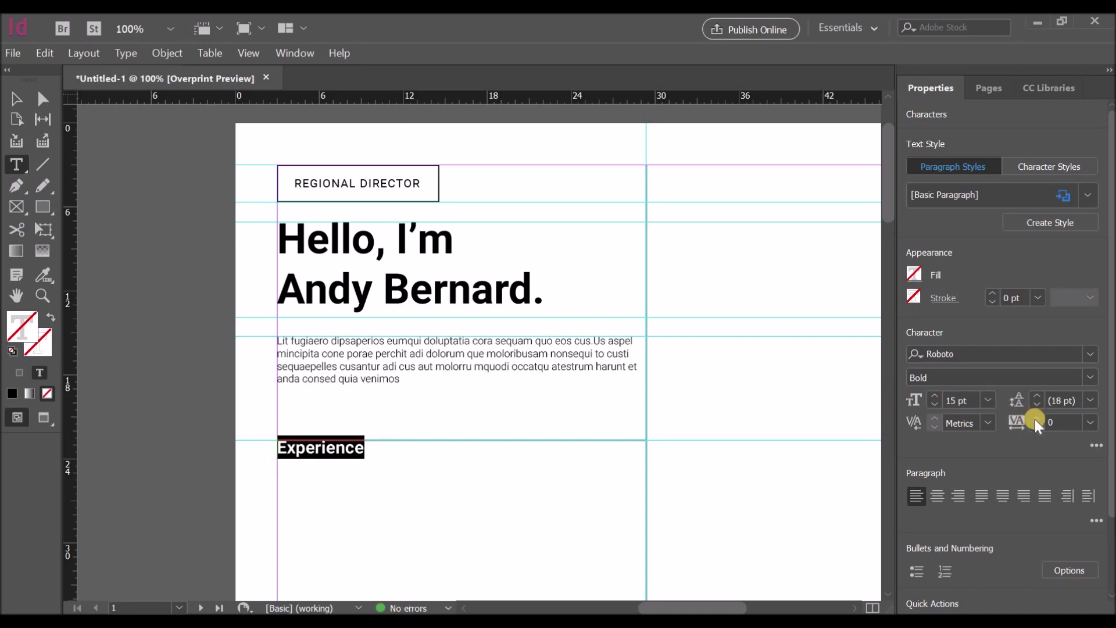
Step: Set the Experience heading's tracking to 50
scroll(1030, 325, "down", 2)
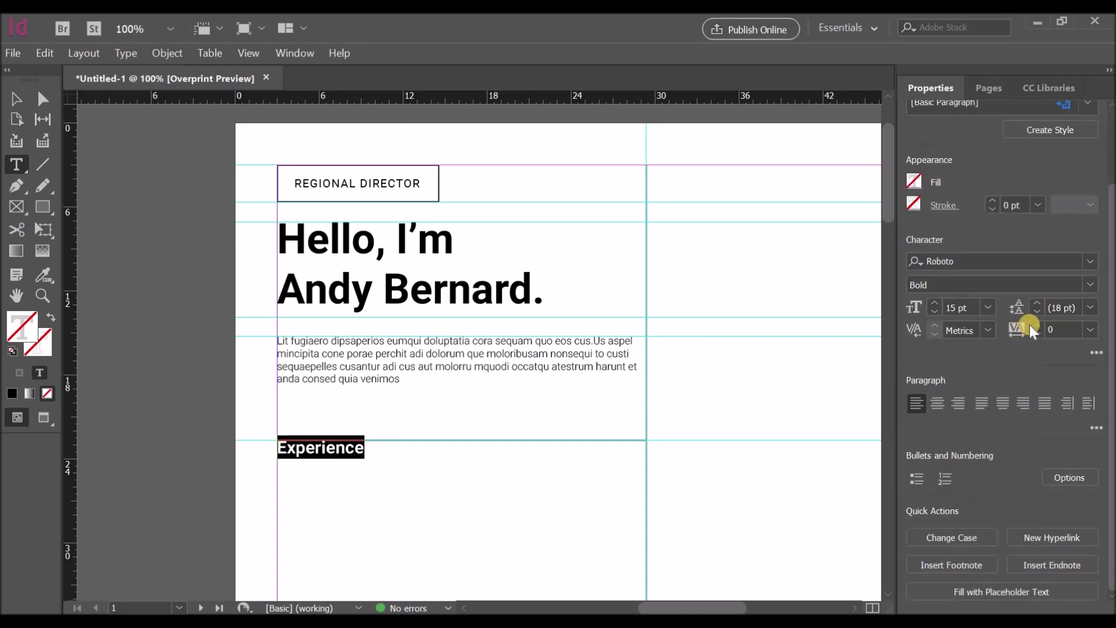
left_click(1082, 329)
left_click(1071, 504)
left_click(1089, 330)
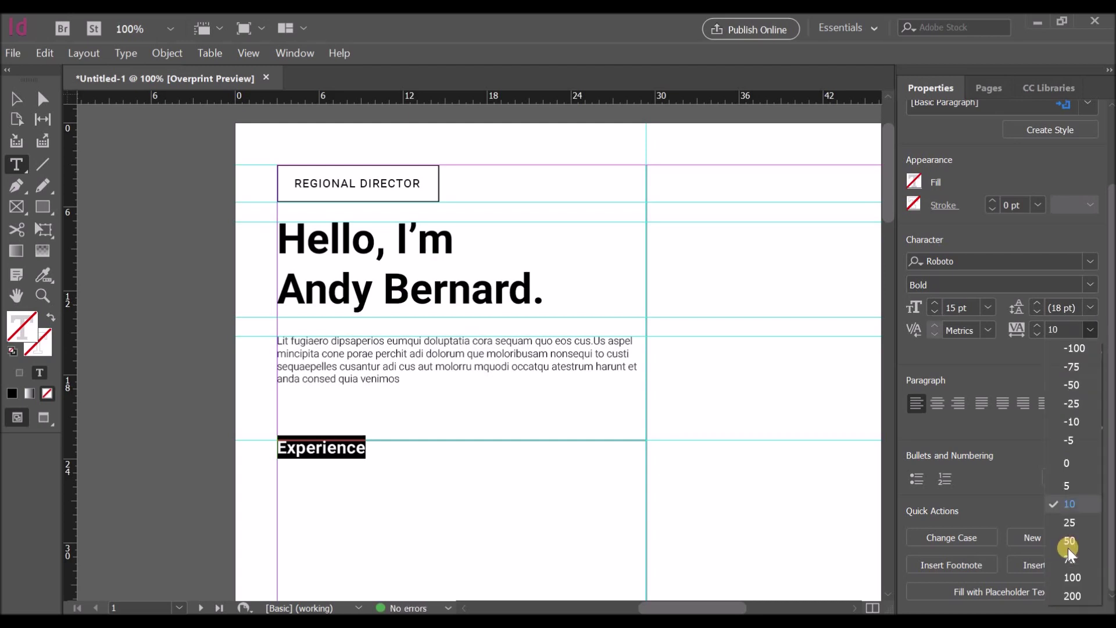
left_click(1068, 557)
left_click(1090, 329)
left_click(1072, 533)
left_click(17, 102)
left_click(329, 466)
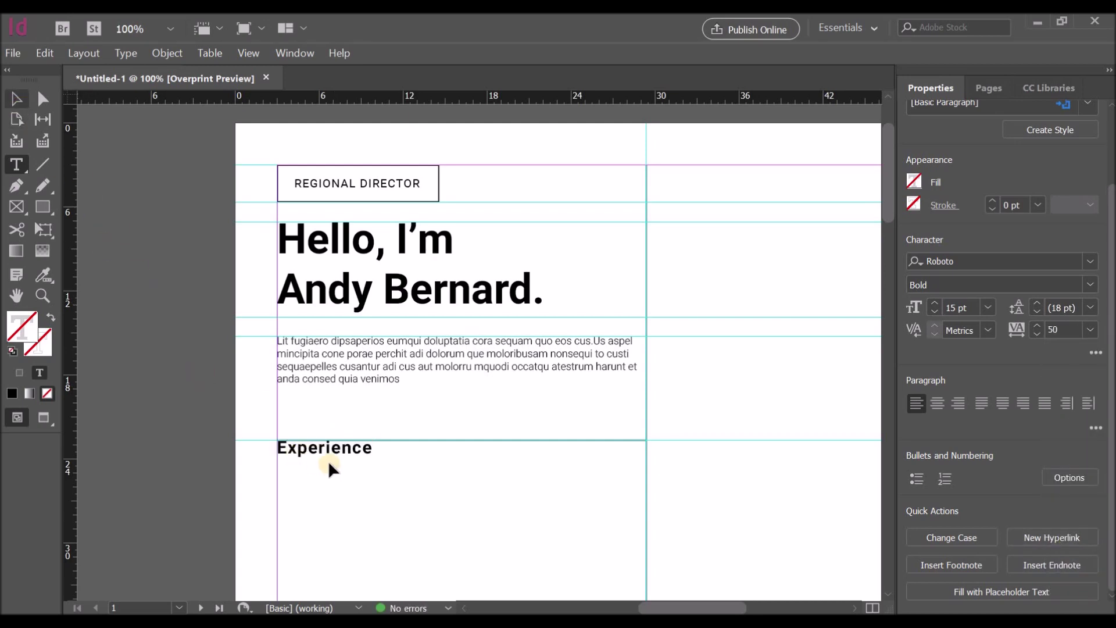
Step: Adjust the Experience frame's top and bottom edges and drag a guide from the ruler
left_click_drag(460, 441, 459, 463)
left_click_drag(461, 536, 461, 480)
scroll(425, 499, "down", 2)
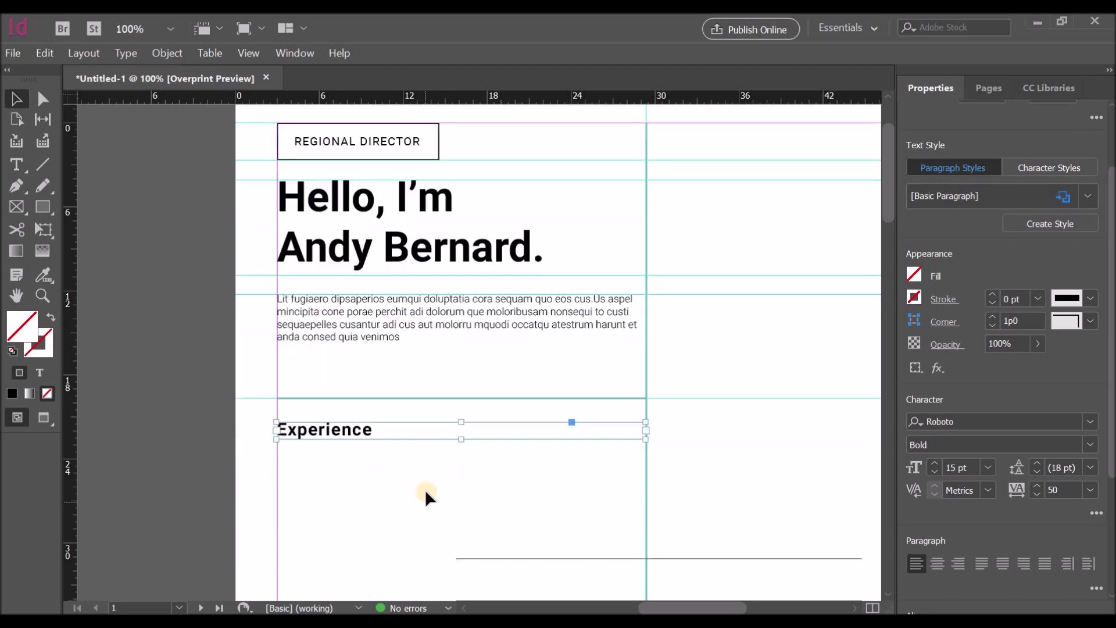
scroll(426, 498, "down", 5)
scroll(417, 477, "down", 2)
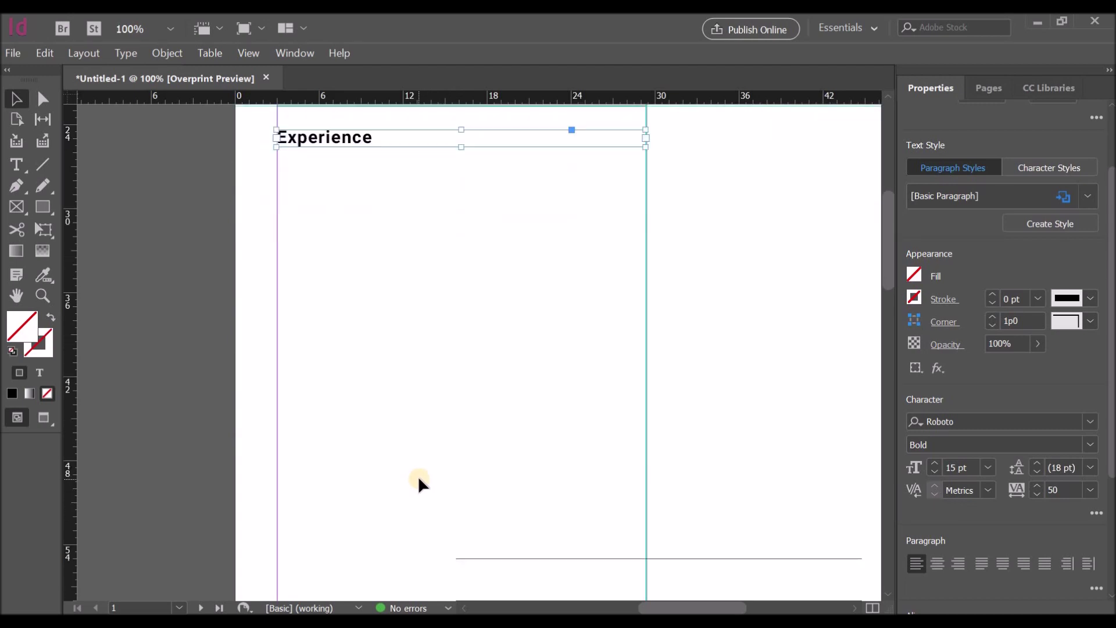
left_click_drag(70, 354, 335, 353)
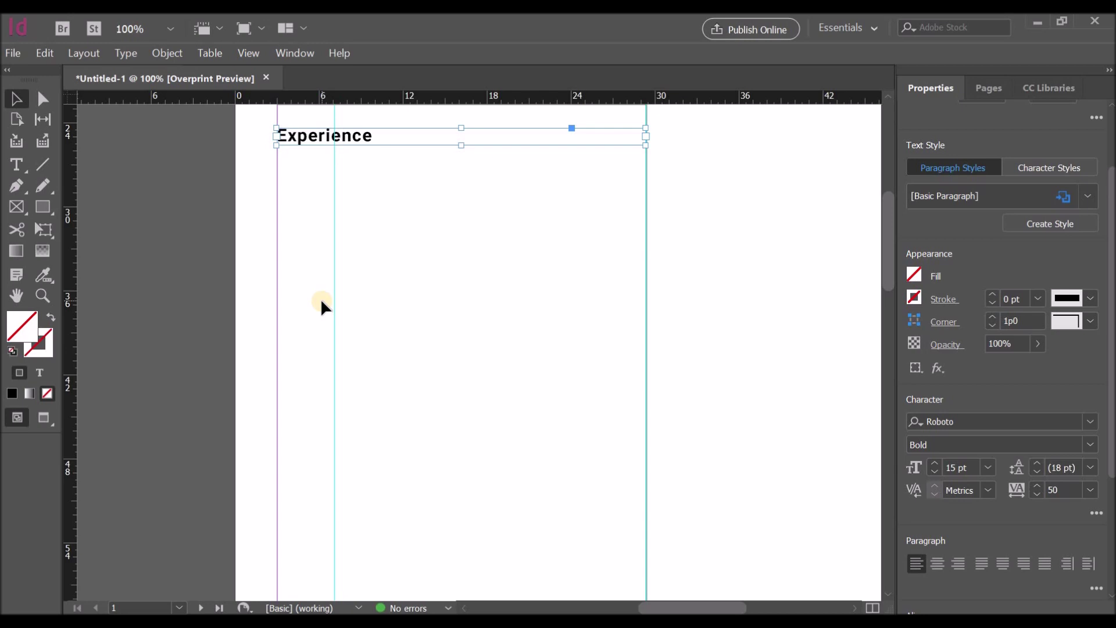
Step: Add a horizontal guide below the Experience heading and draw a new text frame under it
left_click(16, 165)
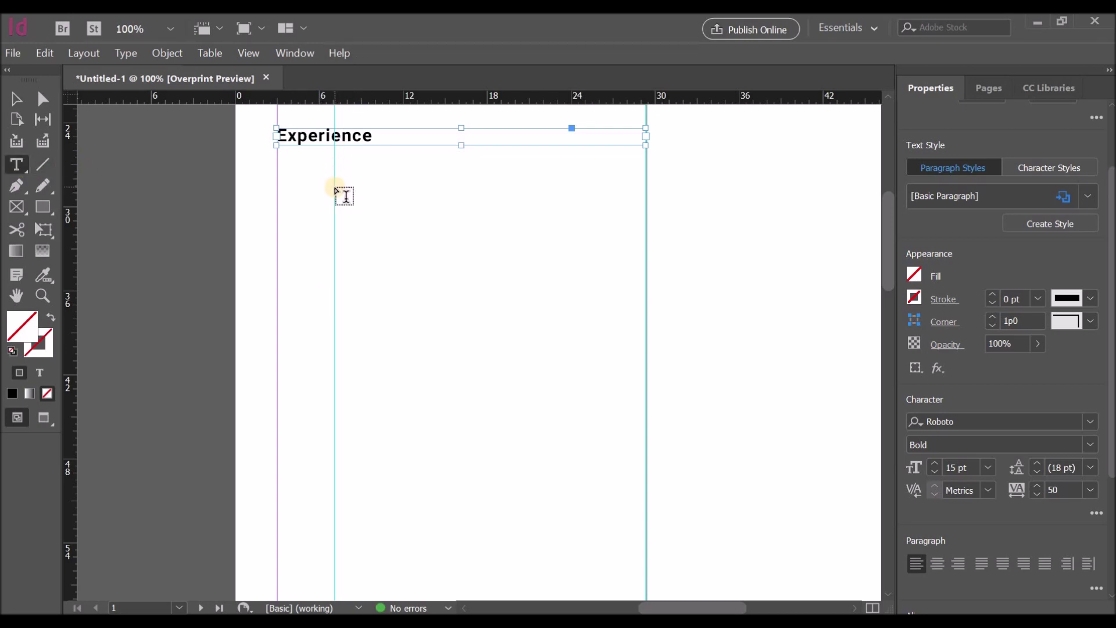
left_click_drag(416, 95, 398, 360)
scroll(536, 303, "down", 4)
scroll(532, 300, "up", 5)
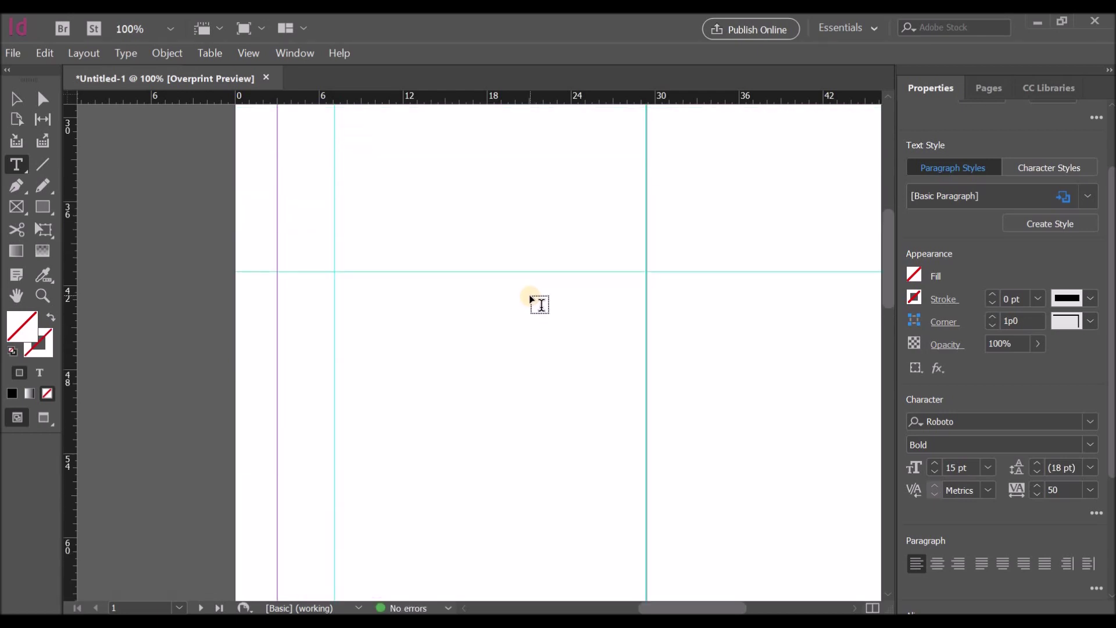
left_click_drag(336, 218, 643, 387)
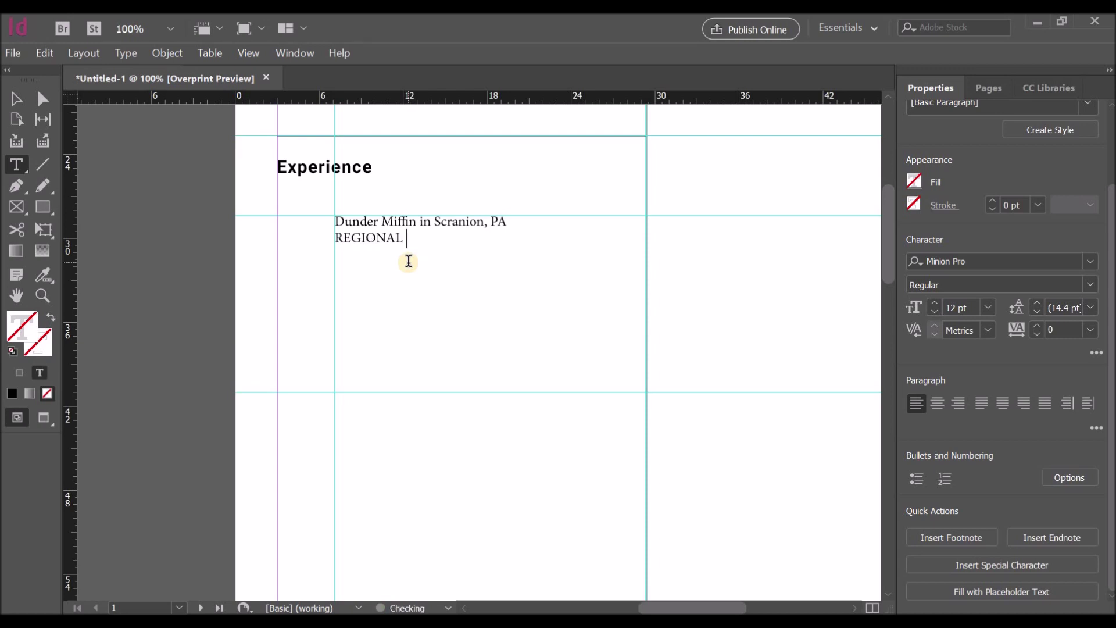
Step: Fill the new frame with placeholder text
left_click(124, 53)
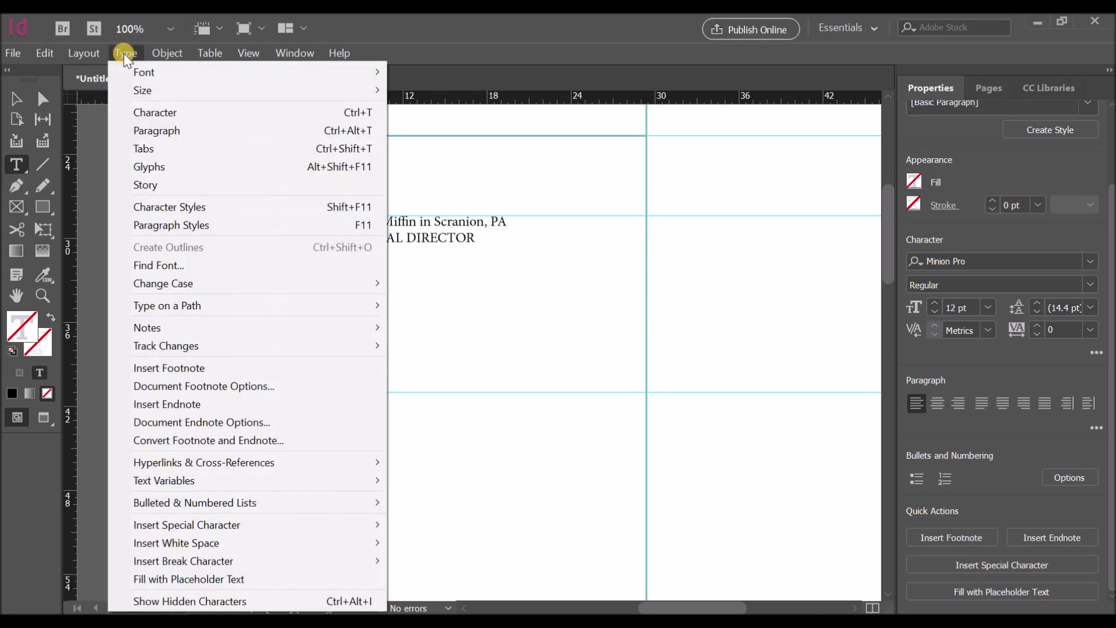
left_click(162, 575)
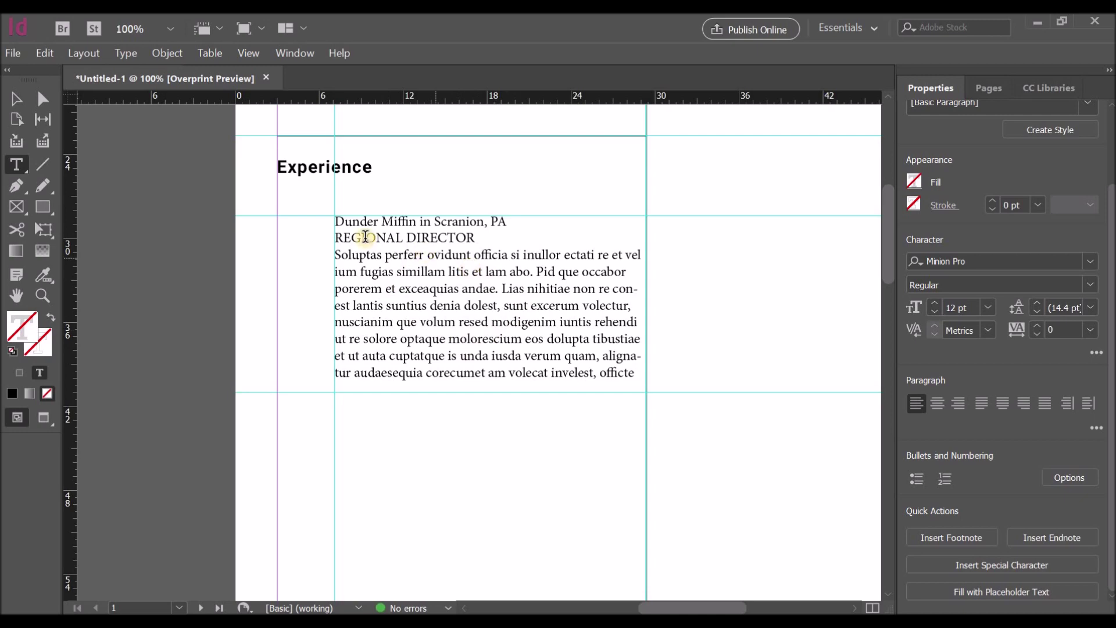
key("ctrl+a")
left_click(1036, 257)
type("RO")
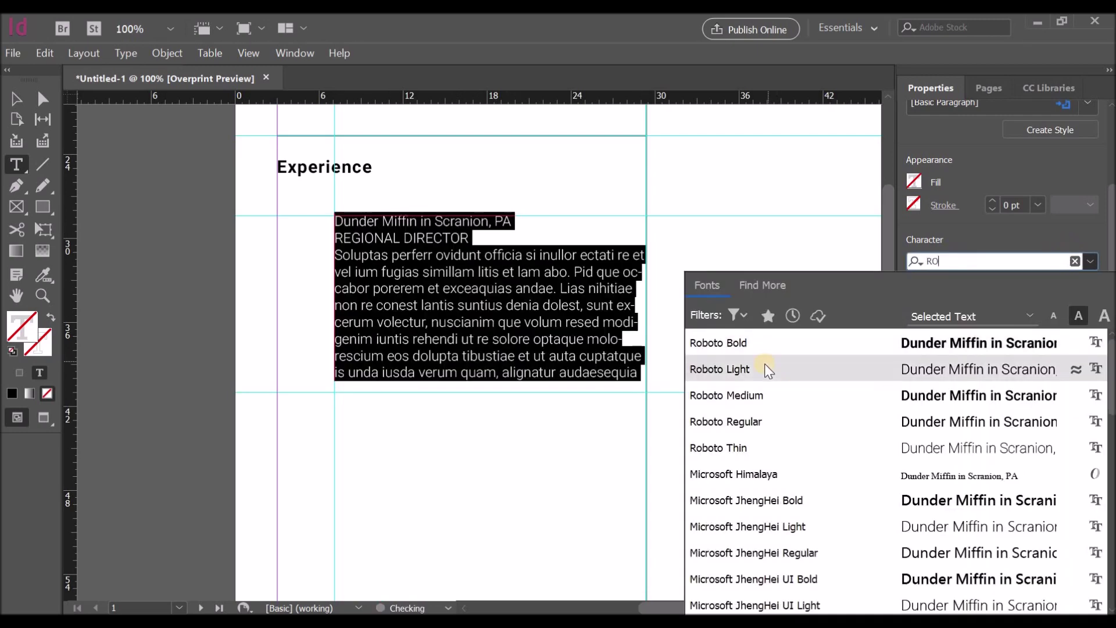
left_click(349, 266)
Step: Set the job title and description text to Roboto Light 9 pt
left_click_drag(335, 231, 635, 375)
left_click(1049, 258)
type("RO")
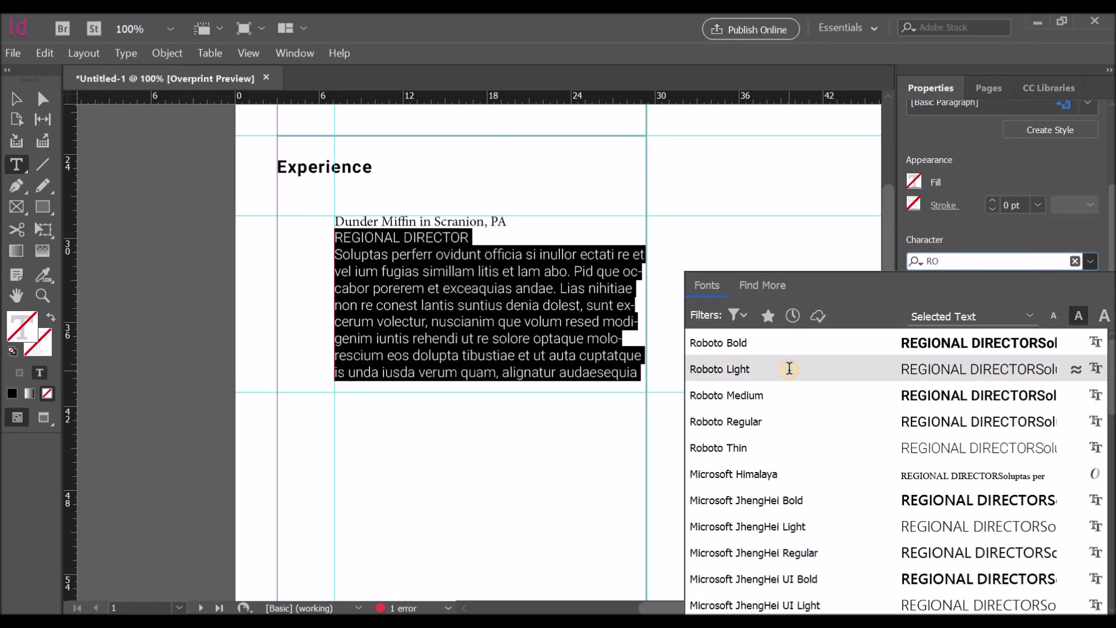
left_click(787, 366)
left_click(988, 307)
left_click(965, 382)
Step: Set the company line to Times New Roman 9 pt
triple_click(401, 222)
left_click(988, 307)
left_click(977, 389)
left_click(1090, 284)
left_click(1046, 298)
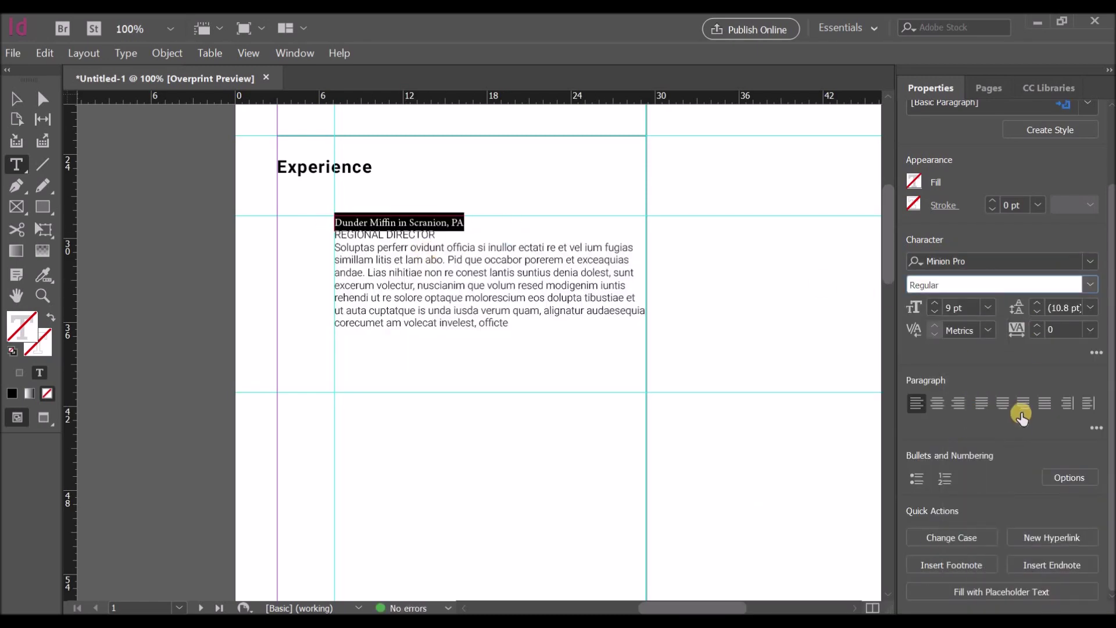
scroll(1041, 428, "down", 3)
left_click(1090, 261)
type("Ti")
left_click(750, 395)
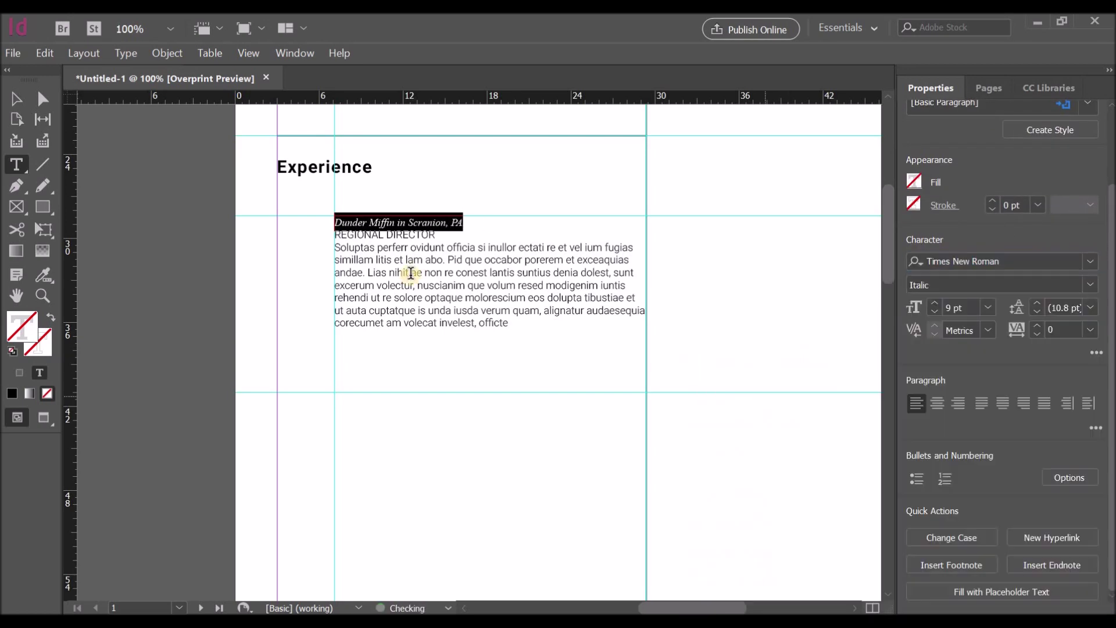
Step: Make the company line italic and the REGIONAL DIRECTOR title bold
triple_click(349, 234)
left_click(1092, 284)
left_click(924, 381)
left_click(340, 248)
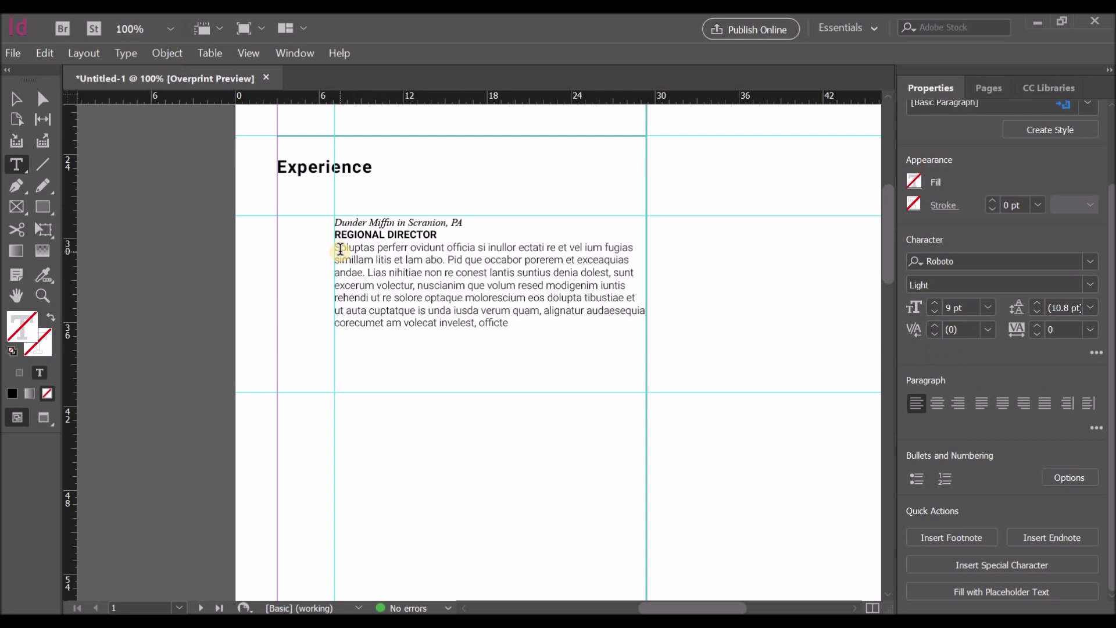
left_click(367, 272)
Step: Start a new paragraph at 'Lias' and format it as a bulleted list
key("Return")
left_click_drag(335, 285, 827, 350)
left_click(917, 479)
left_click(610, 291)
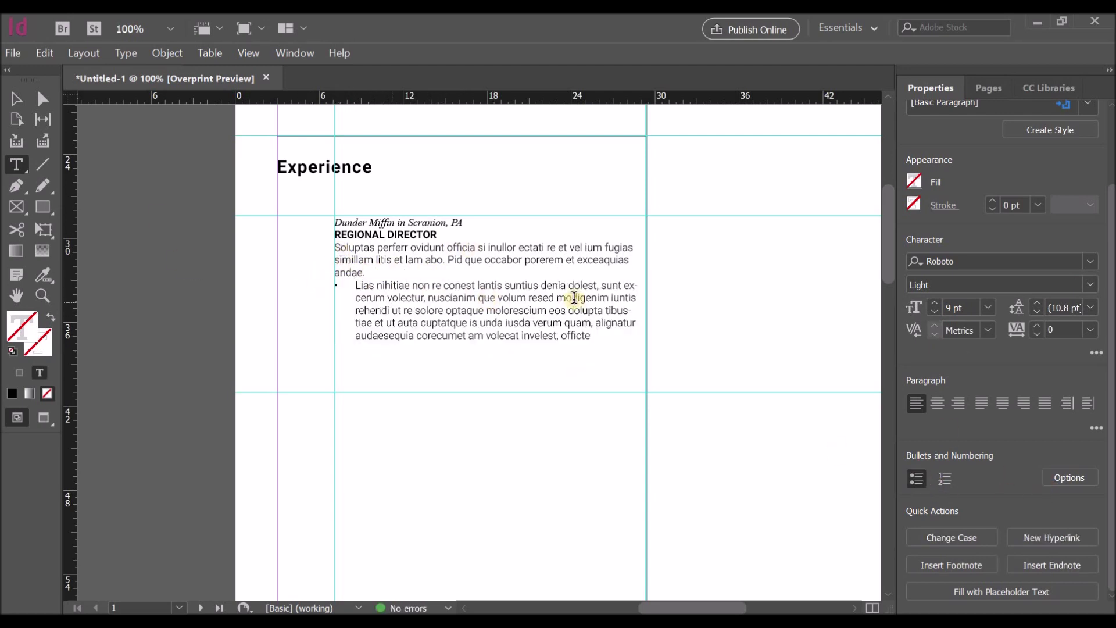
Step: Split new bullets after 'dolest' and 'rehendi', ending each with a period and capitalising the next
left_click(602, 285)
key("BackSpace")
key("BackSpace")
type(".")
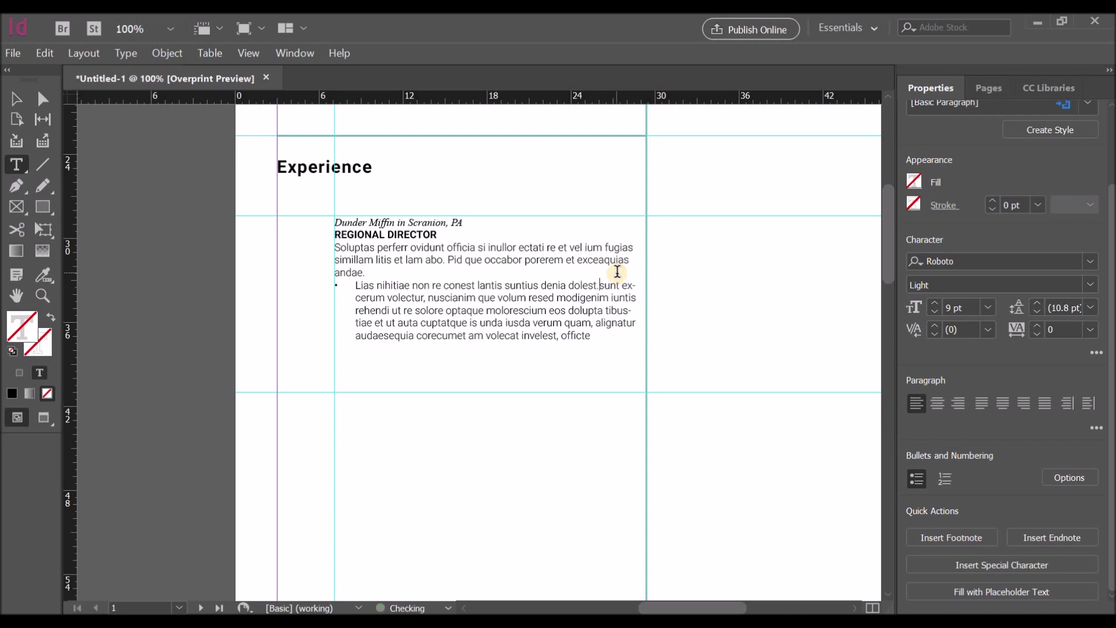
key("Return")
key("Delete")
type("S")
left_click(419, 311)
key("BackSpace")
key("BackSpace")
type(".")
key("Return")
key("Delete")
key("Delete")
key("Delete")
key("Delete")
key("Delete")
key("Delete")
key("Delete")
type("S")
Step: End the bullet at 'quam.' and start a fourth bullet with a capital 'A'
left_click(556, 329)
key("BackSpace")
type(".")
key("Return")
key("Delete")
type("A")
left_click(665, 299)
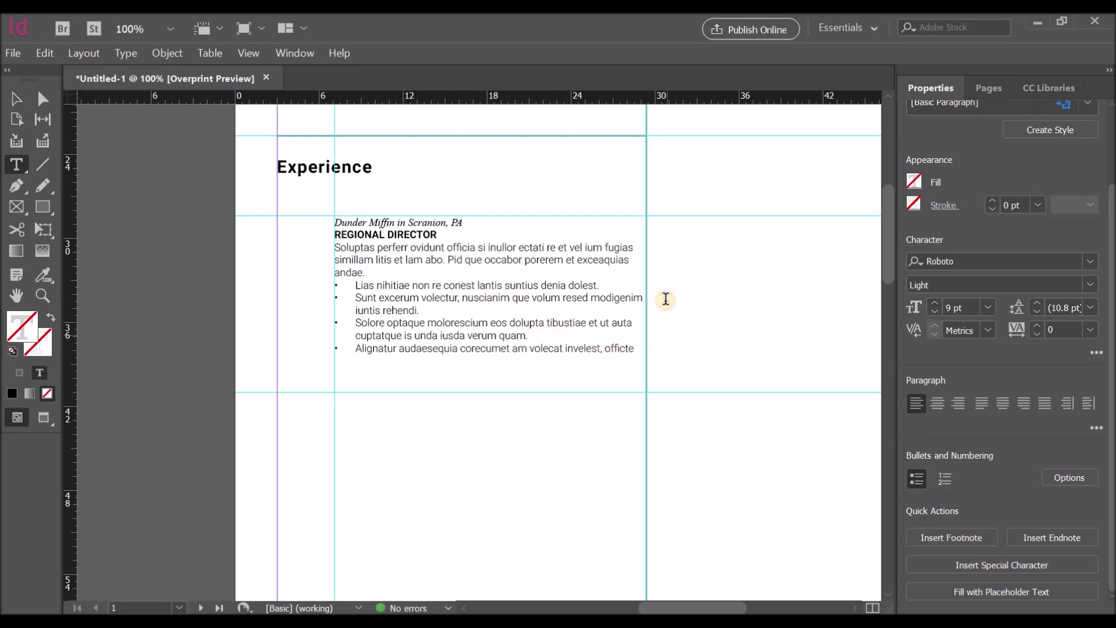
Step: Narrow the entry's text frame from the right so the text reflows
left_click_drag(665, 299, 632, 294)
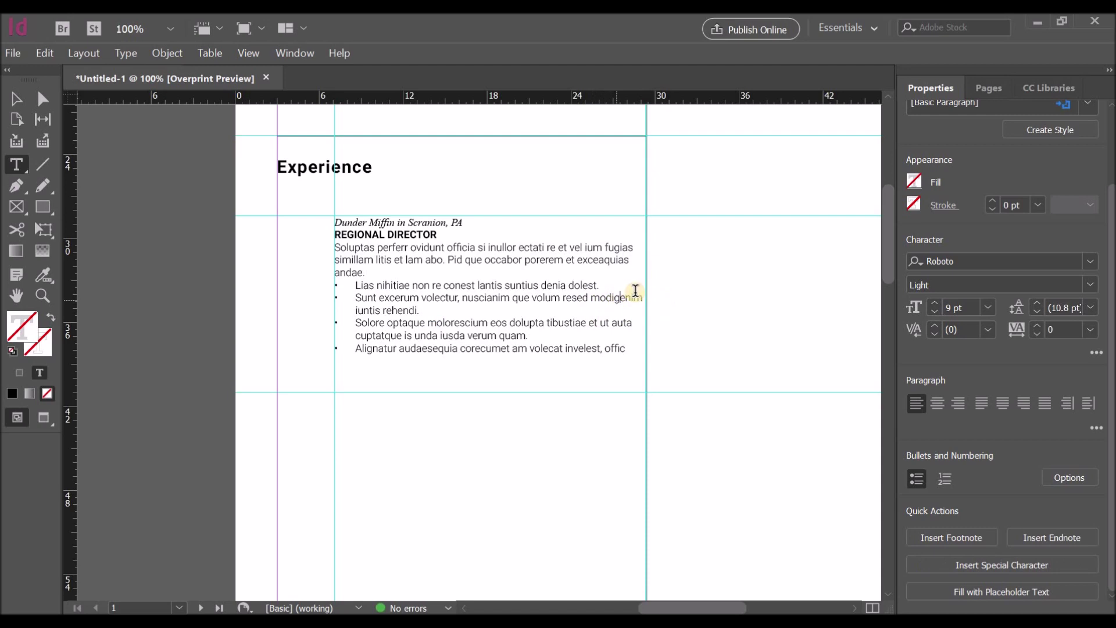
left_click(625, 232)
left_click(17, 99)
left_click_drag(645, 304, 610, 305)
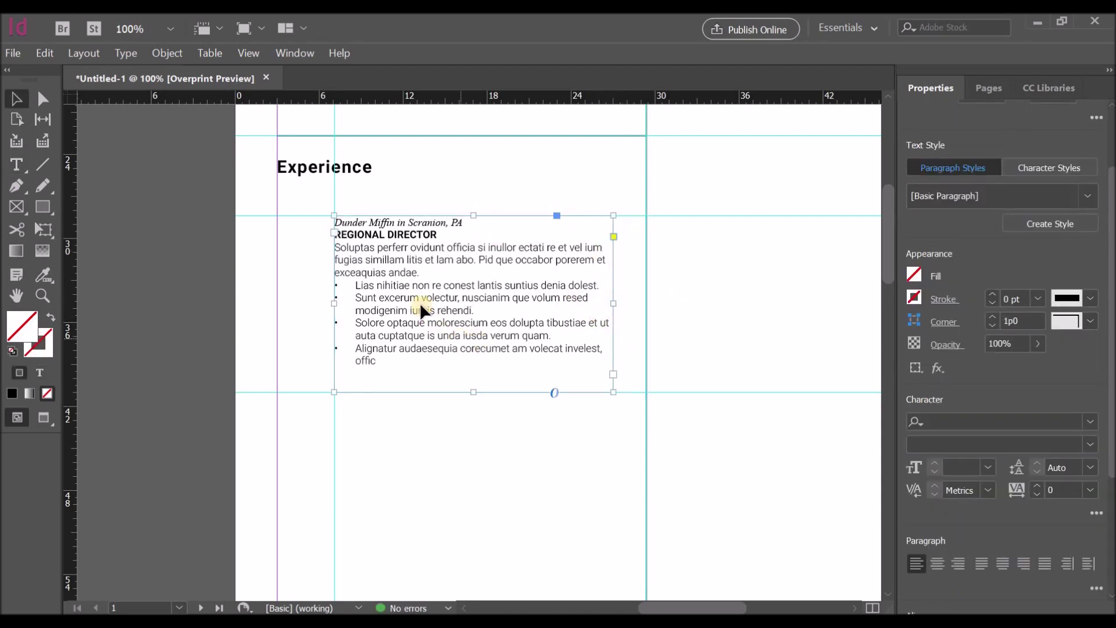
left_click(399, 434)
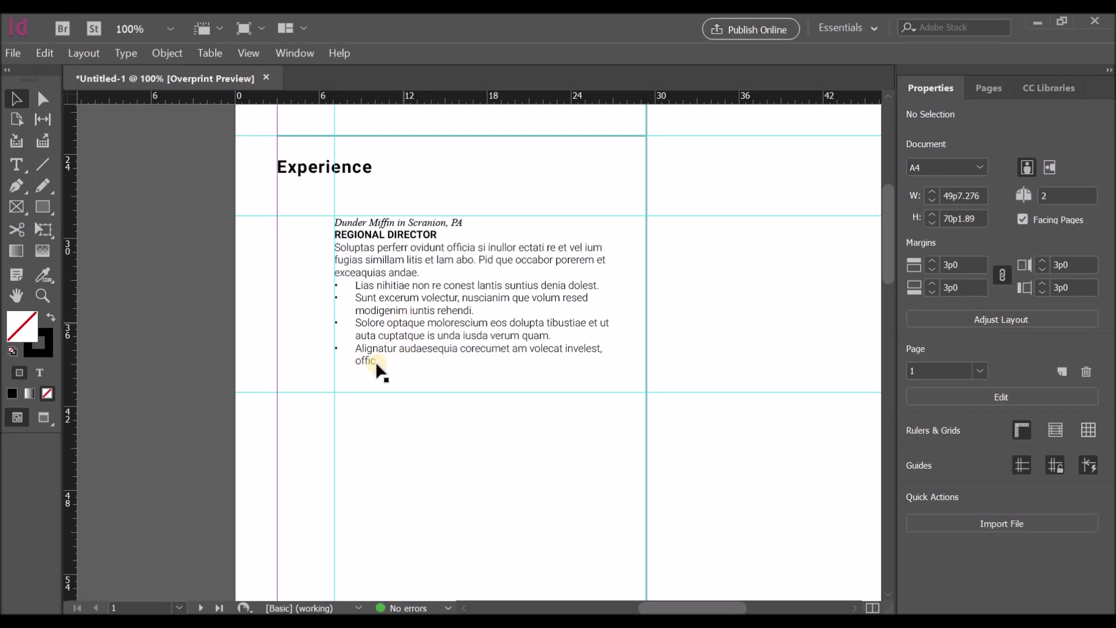
Step: Set all of the entry's text to 12 pt leading
double_click(430, 232)
key("ctrl+a")
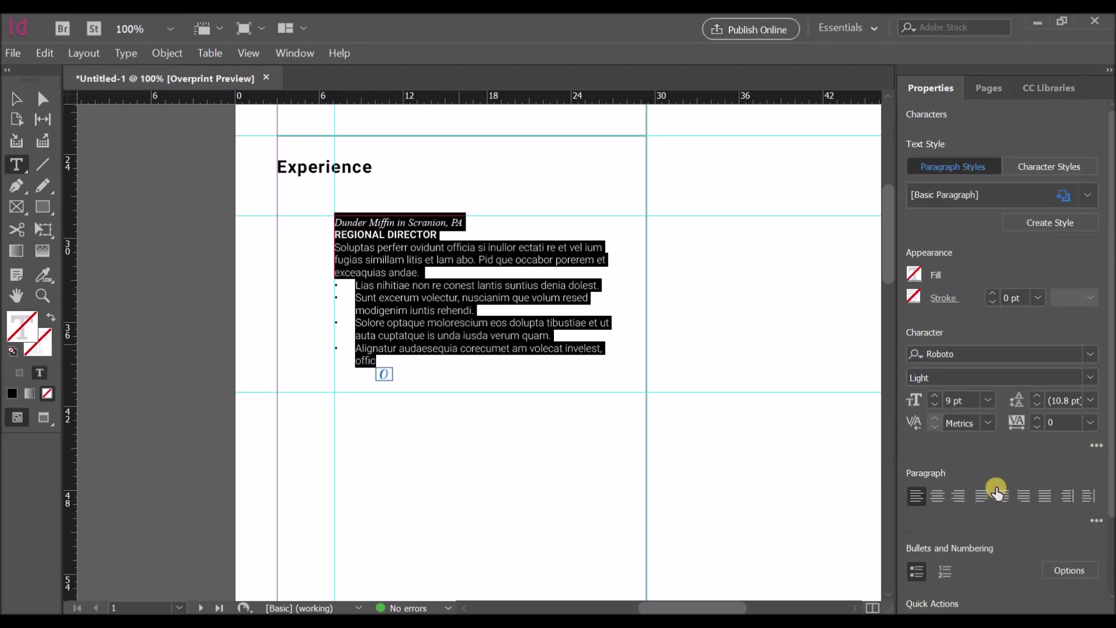
left_click(1091, 401)
left_click(1068, 176)
left_click(1090, 400)
left_click(1067, 252)
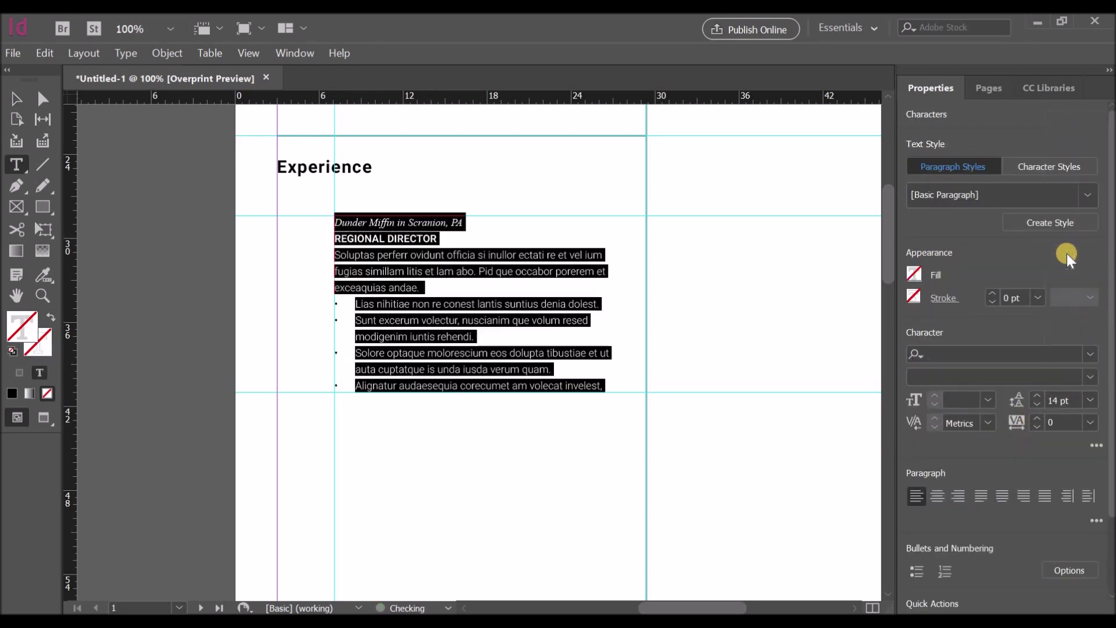
left_click(1070, 235)
left_click(415, 292)
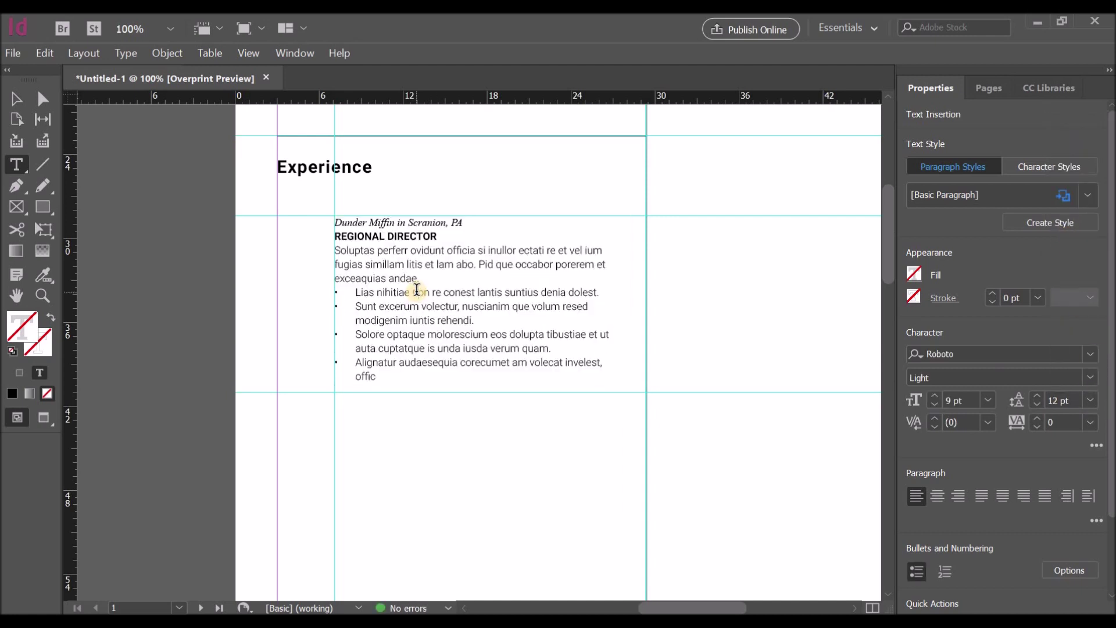
left_click(23, 98)
scroll(418, 312, "down", 4)
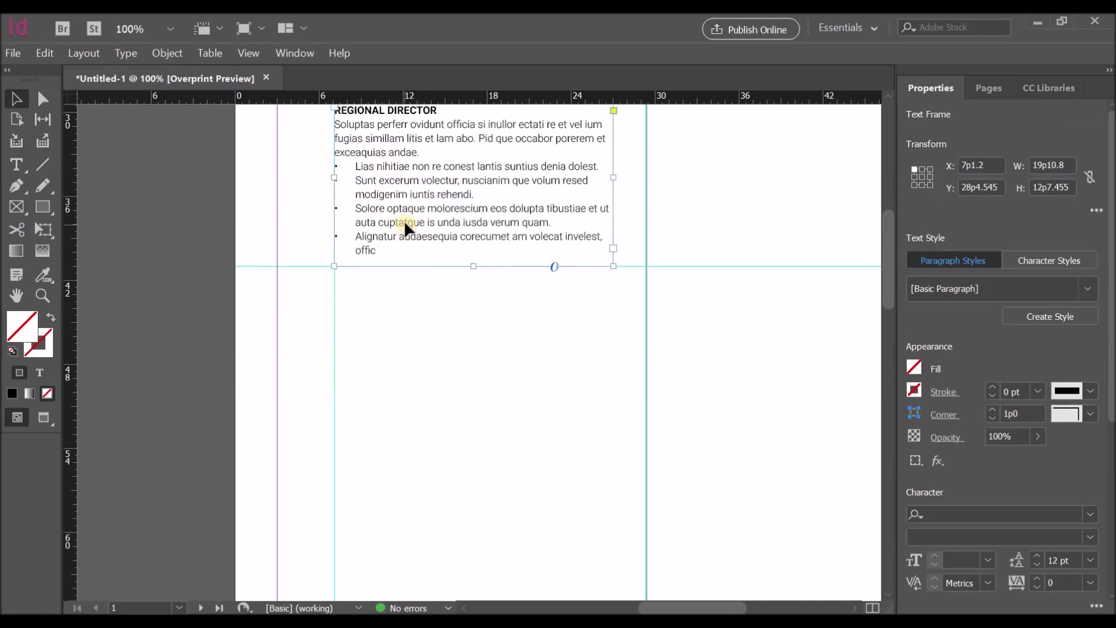
Step: Duplicate the entry below and retitle the copy SALES ASSOCIATE
left_click_drag(401, 284, 403, 438)
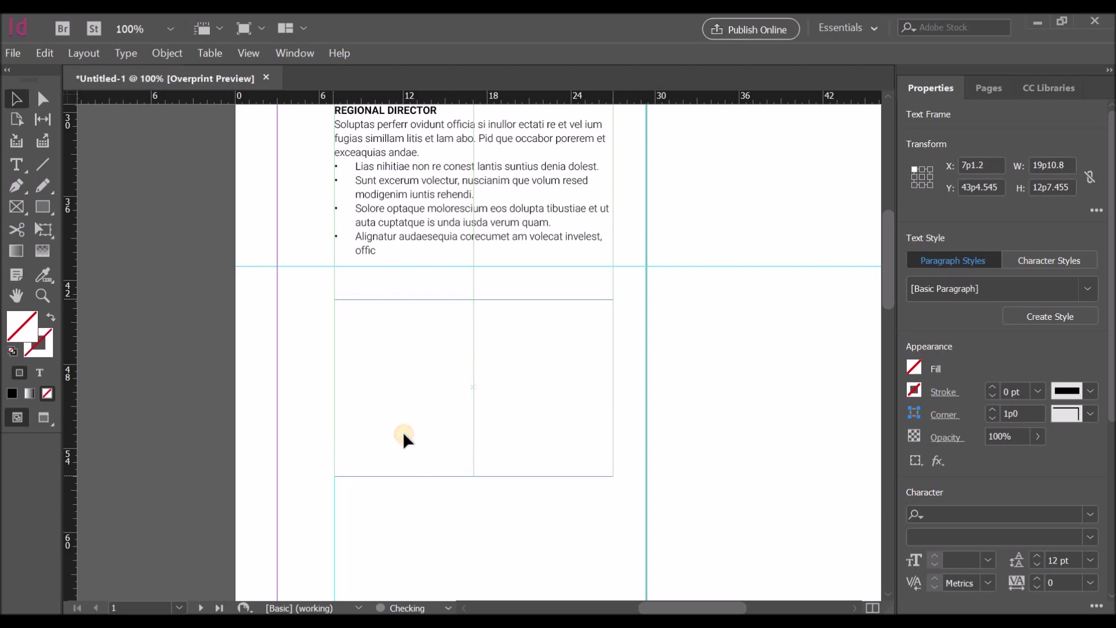
double_click(351, 330)
left_click_drag(437, 320, 336, 319)
type("SALES ASSOCIATE")
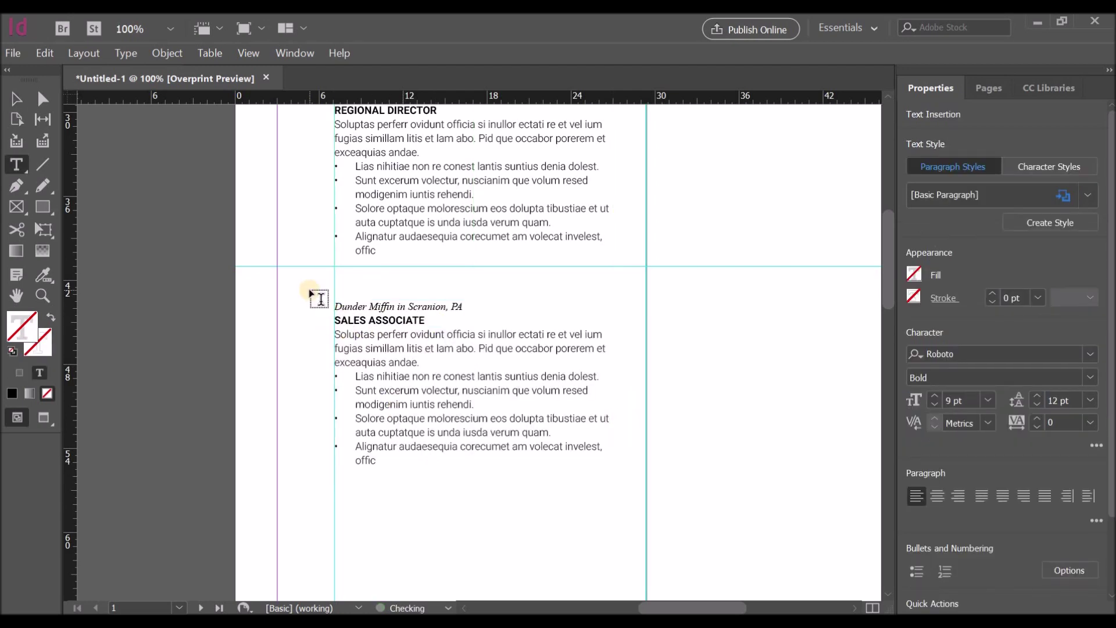
scroll(434, 398, "down", 4)
Step: Duplicate the SALES ASSOCIATE entry further down and delete its last two bullets
left_click(16, 100)
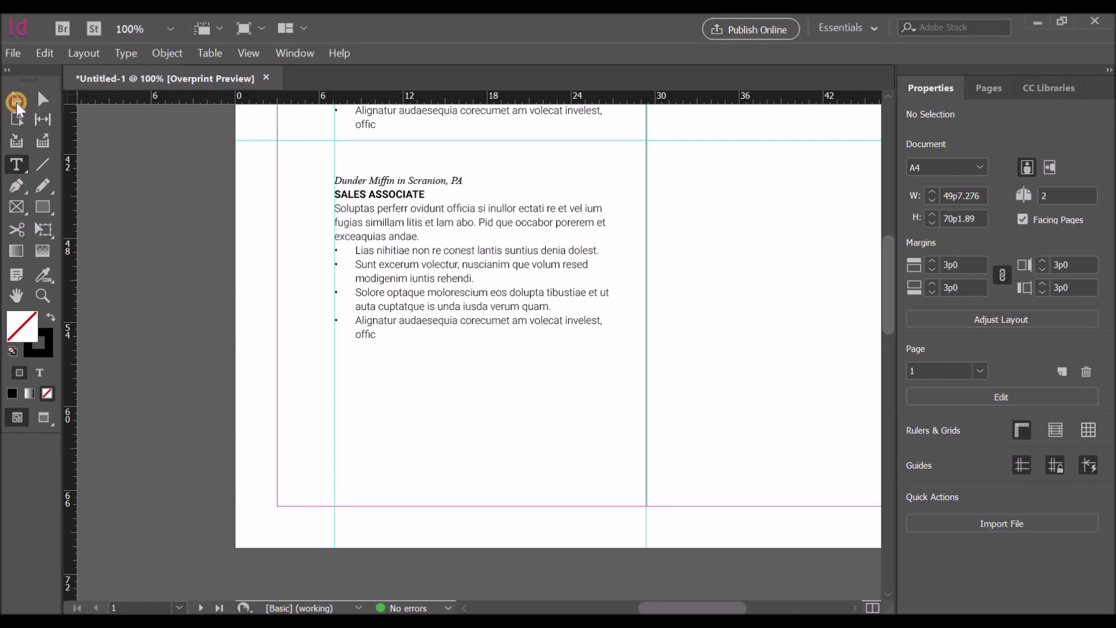
left_click_drag(424, 275, 424, 474)
double_click(389, 535)
left_click_drag(389, 535, 316, 486)
key("BackSpace")
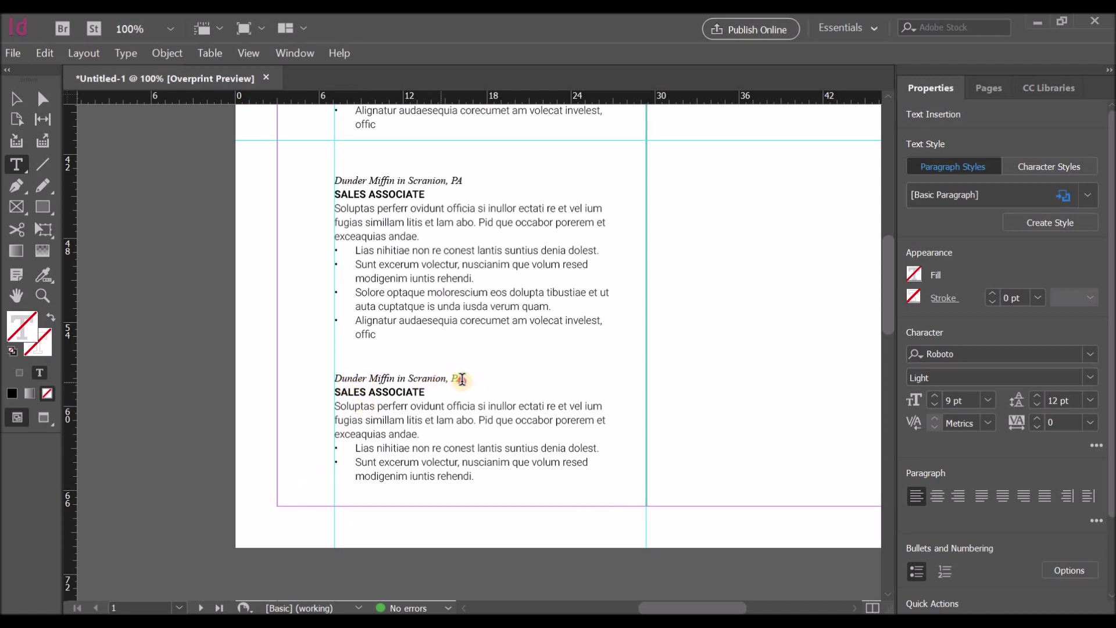
Step: Change the third entry's company line to 'Lehman Brothers in New York, NY' and shorten its frame
left_click_drag(462, 379, 337, 378)
type("LEH")
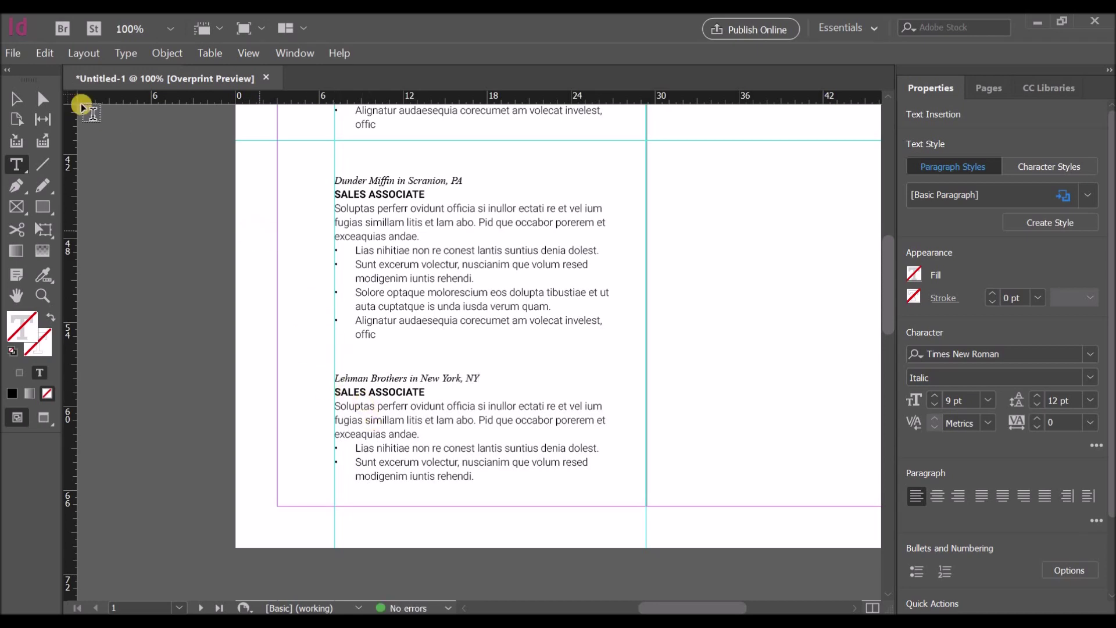
key("Escape")
left_click_drag(473, 537, 471, 506)
scroll(501, 328, "up", 10)
scroll(501, 329, "down", 9)
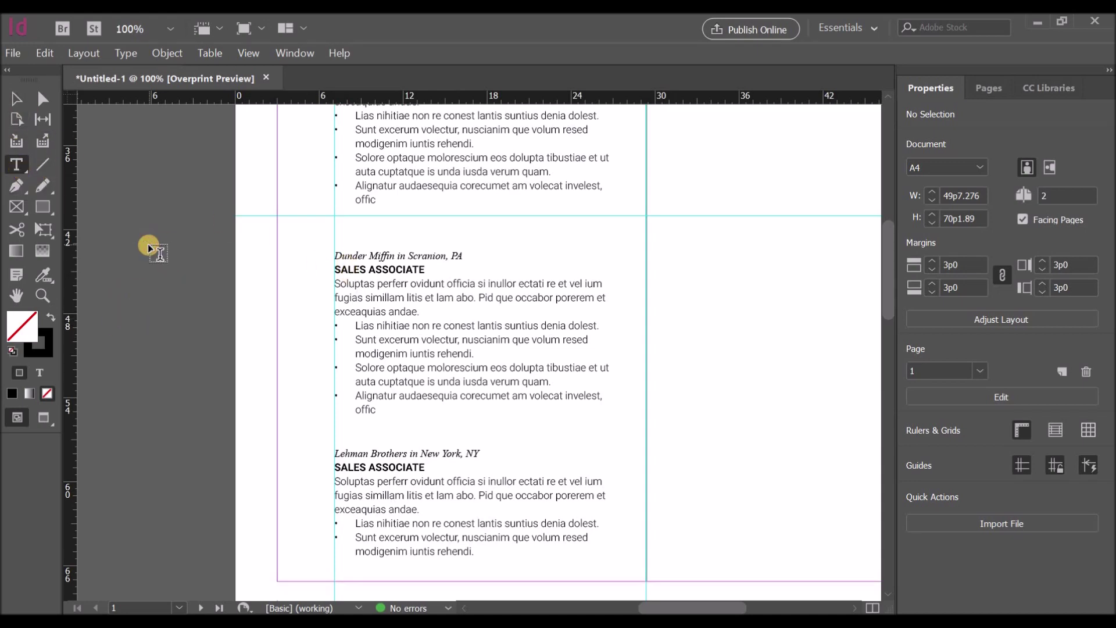
left_click(366, 221)
scroll(366, 218, "up", 8)
scroll(366, 218, "up", 3)
left_click(382, 181)
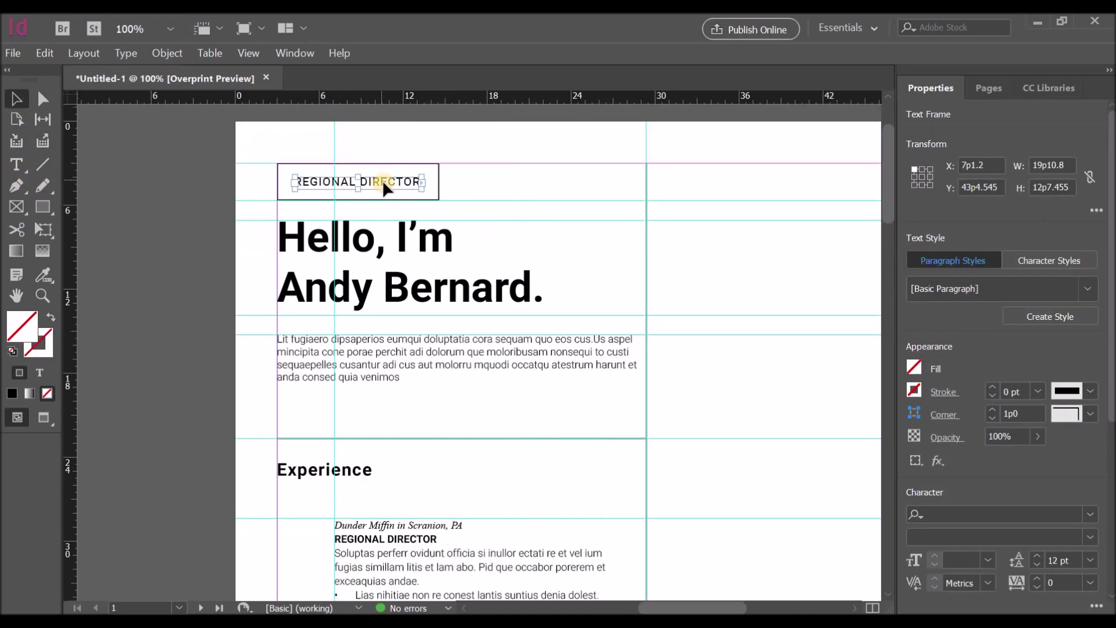
Step: Duplicate the REGIONAL DIRECTOR label, change it to '2017-2019' and fit the frame
left_click_drag(383, 184, 725, 189)
double_click(662, 184)
left_click(777, 177, "shift")
type("2017-2019")
key("Escape")
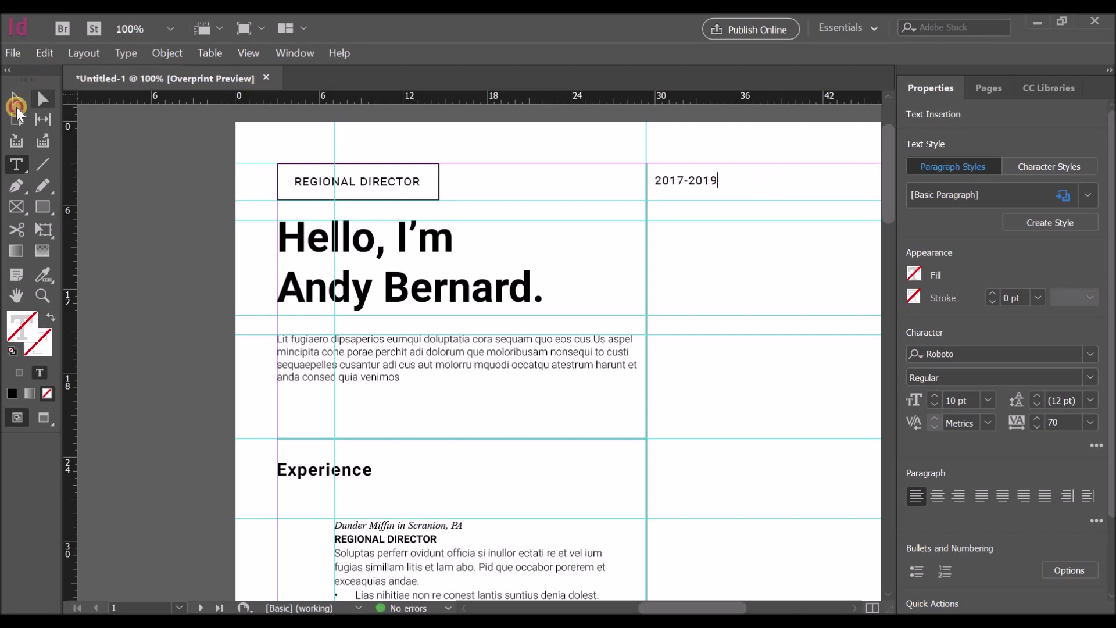
double_click(785, 179)
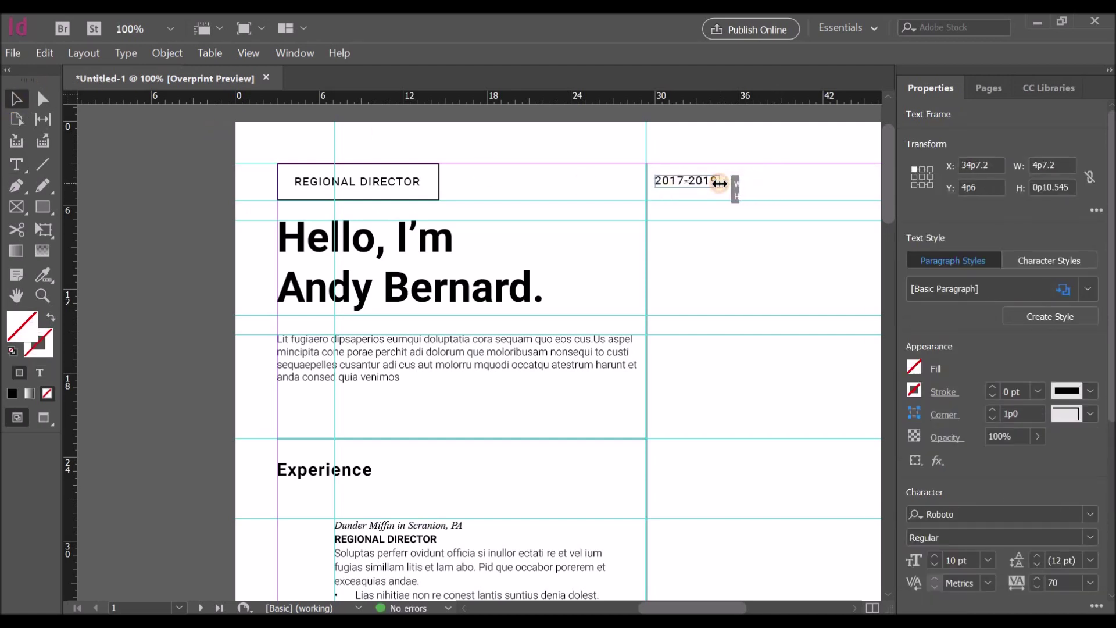
Step: Zoom out and add a vertical guide in the left gutter
left_click_drag(677, 186, 714, 488)
scroll(791, 297, "down", 10)
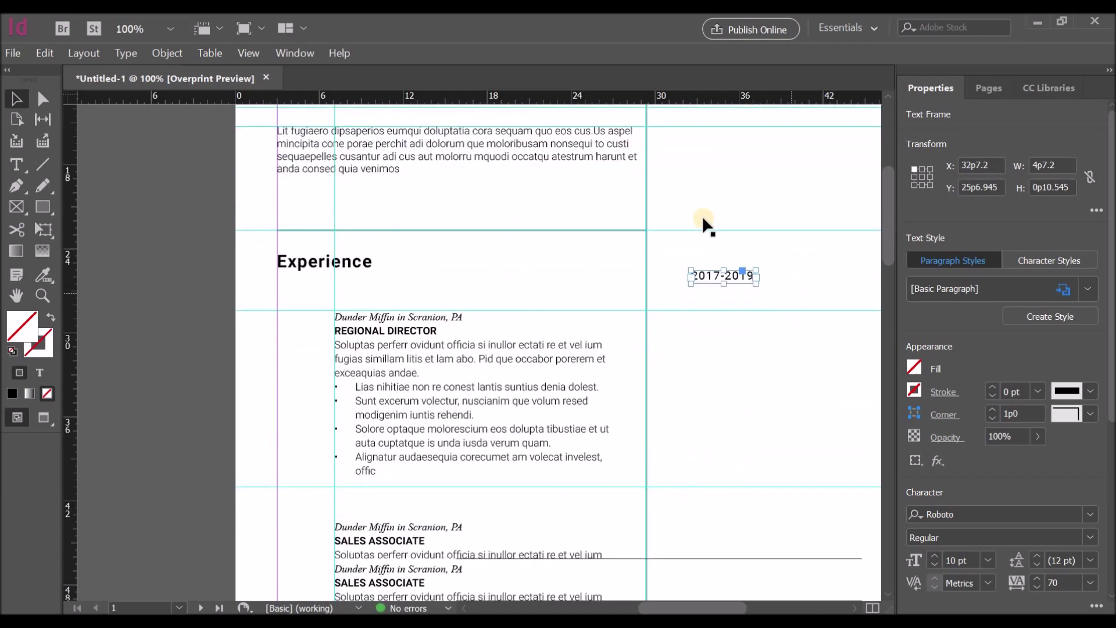
left_click_drag(715, 112, 727, 409)
scroll(724, 314, "down", 4)
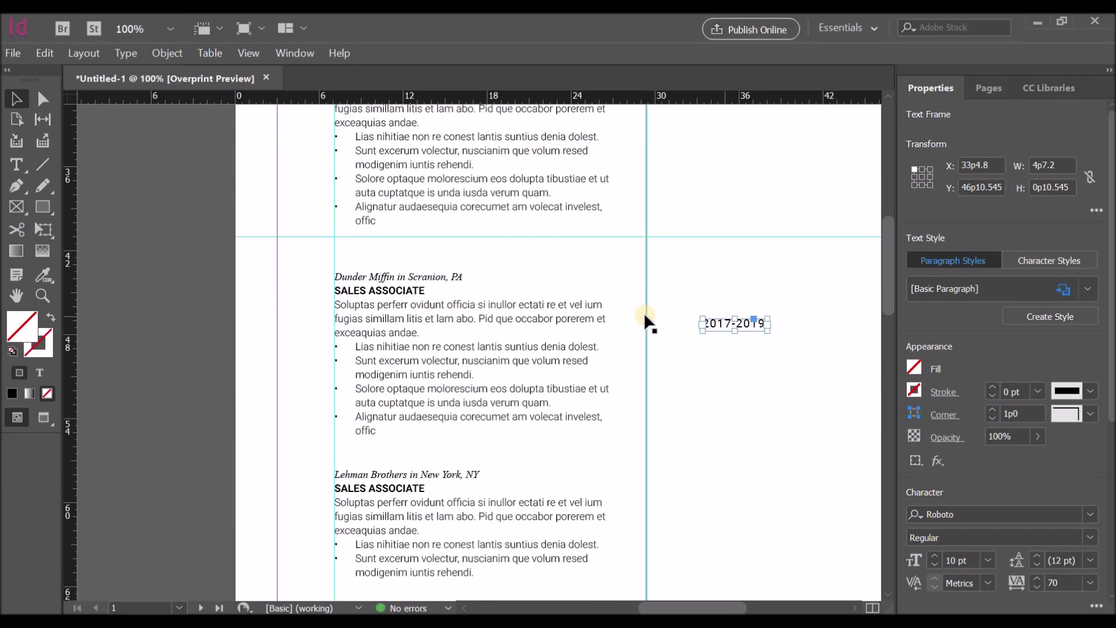
key("ctrl+minus")
scroll(620, 316, "up", 1)
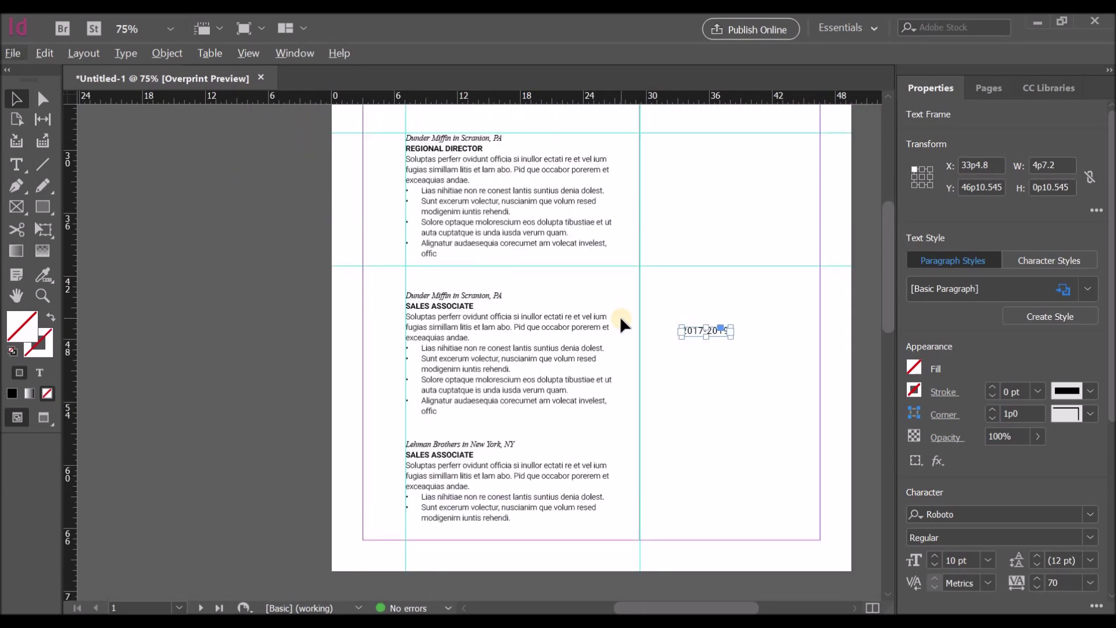
scroll(619, 316, "up", 1)
left_click_drag(71, 295, 383, 324)
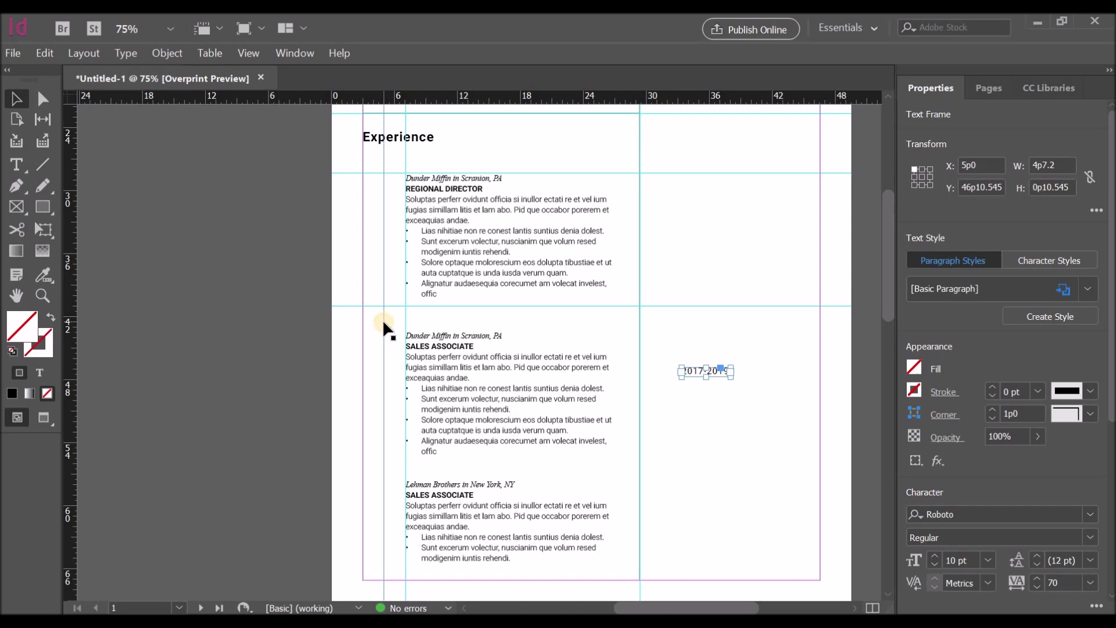
Step: Rotate the 2017-2019 label 90° and place it beside the Lehman Brothers entry
left_click(695, 368)
left_click_drag(736, 366, 677, 333)
left_click_drag(703, 378, 381, 376)
left_click(207, 425)
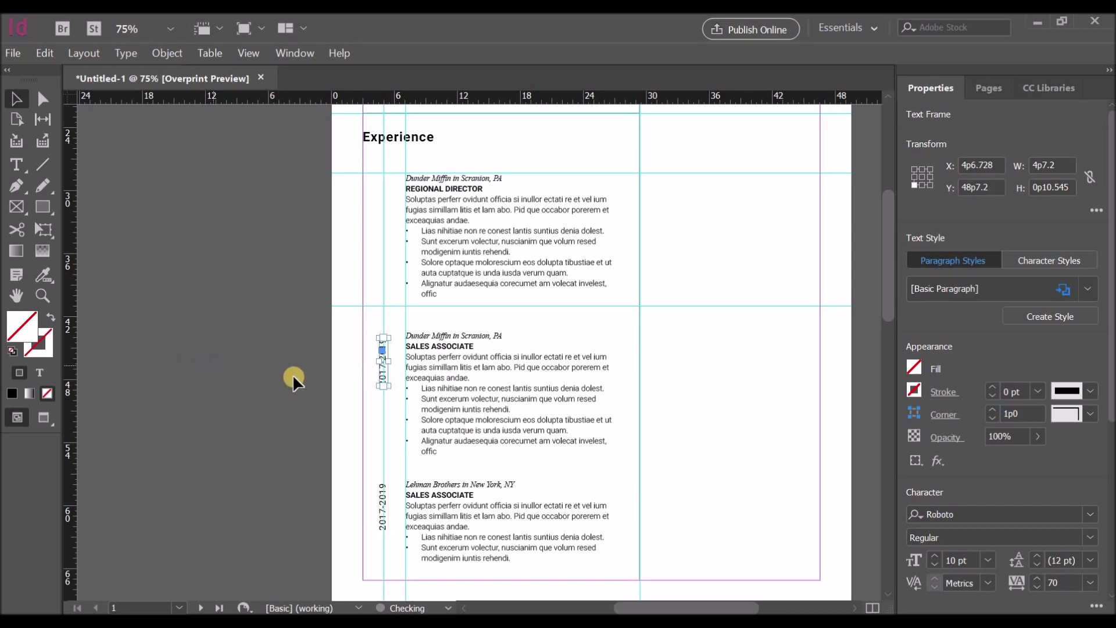
key("ctrl+shift+a")
Step: Place a date copy beside the first entry and change the middle date to 2019-2021
left_click_drag(381, 378, 379, 236)
left_click(190, 285)
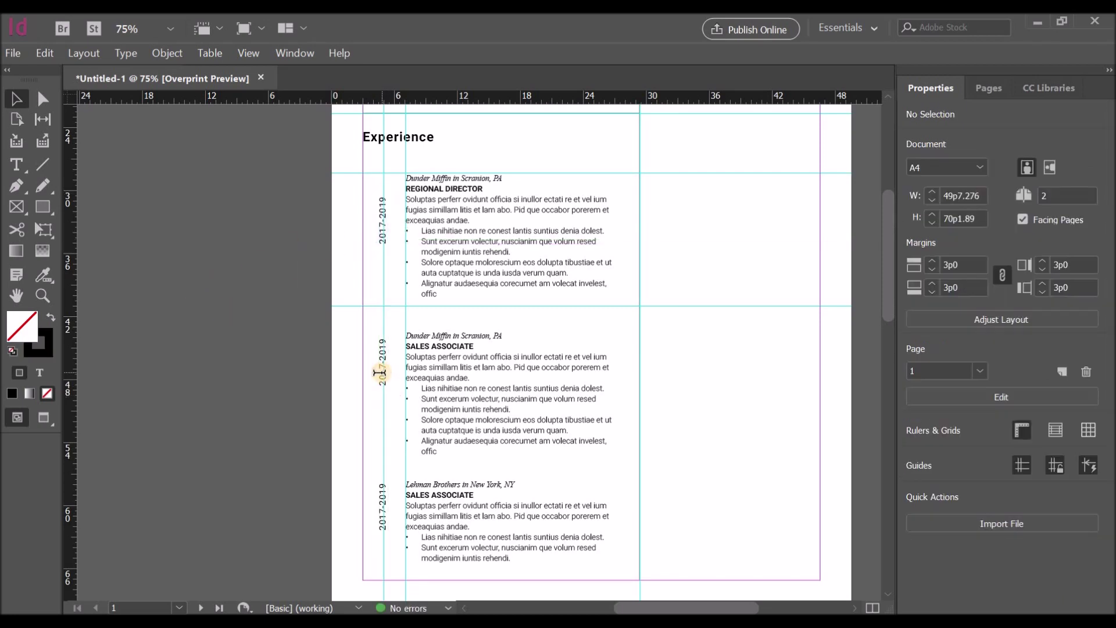
double_click(386, 361)
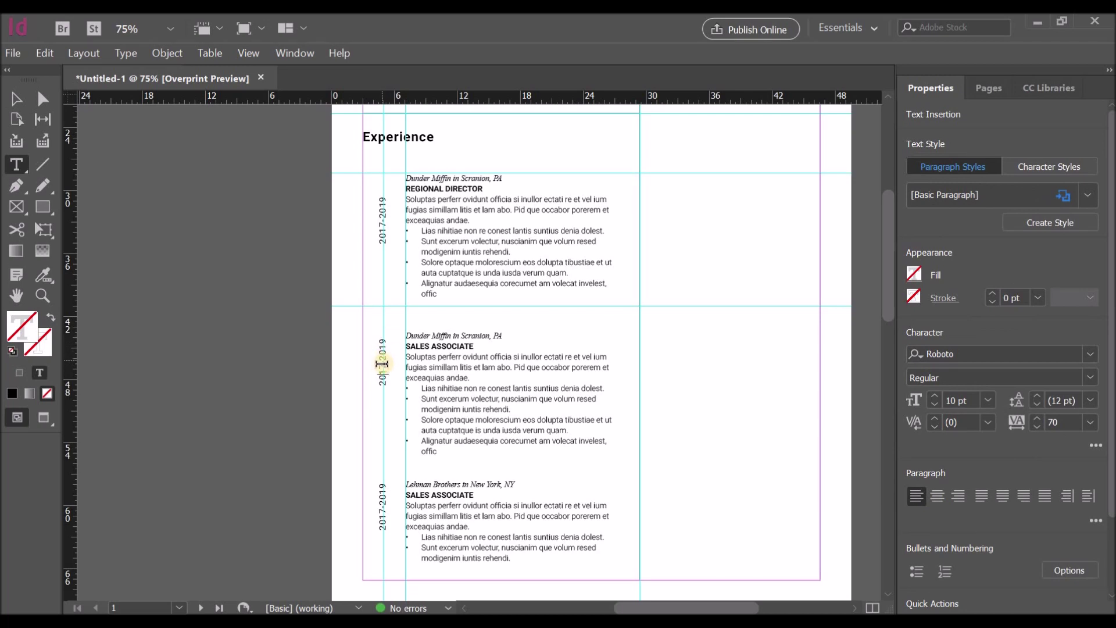
double_click(381, 367)
type("2019")
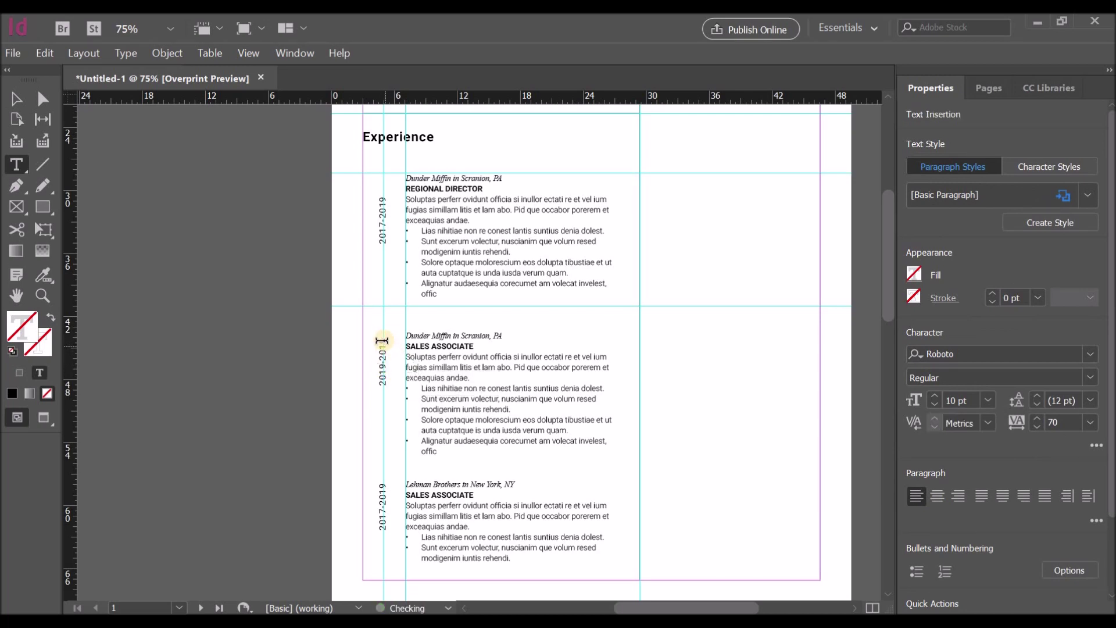
double_click(382, 345)
type("2021")
Step: Change the top date to 2021-CURRENT and lengthen its frame to fit
left_click(17, 99)
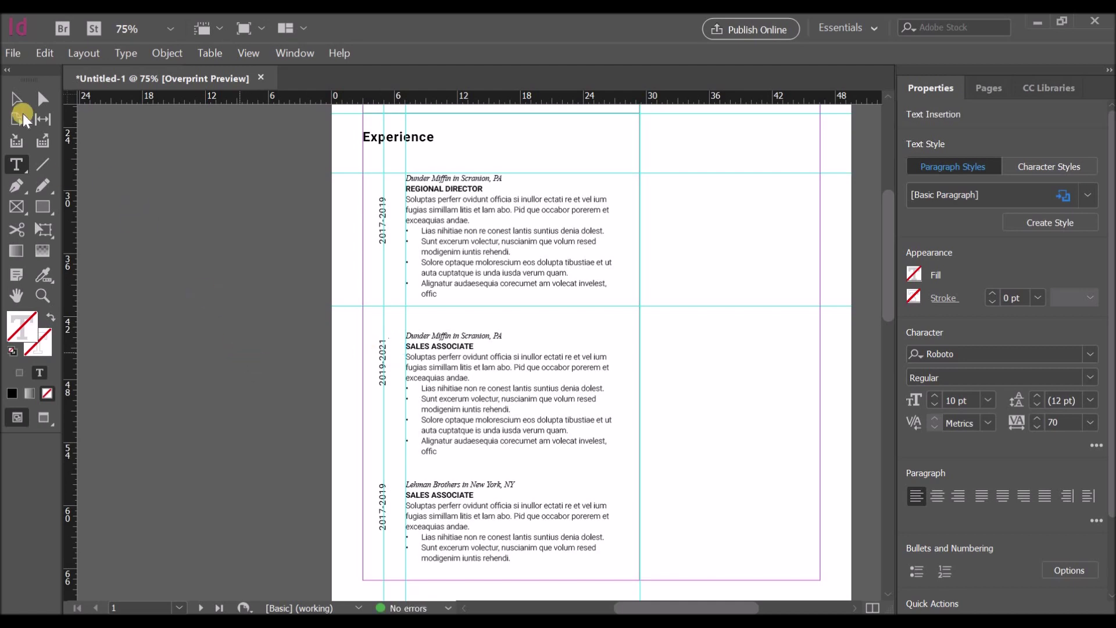
left_click(375, 228)
left_click(24, 166)
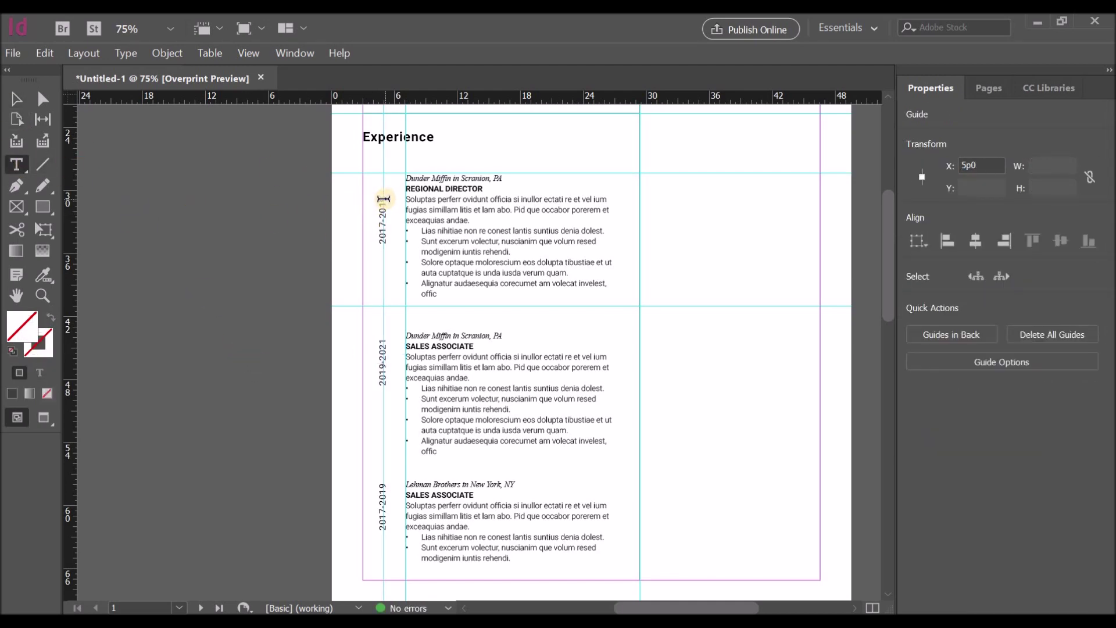
double_click(382, 209)
left_click_drag(382, 215, 446, 196)
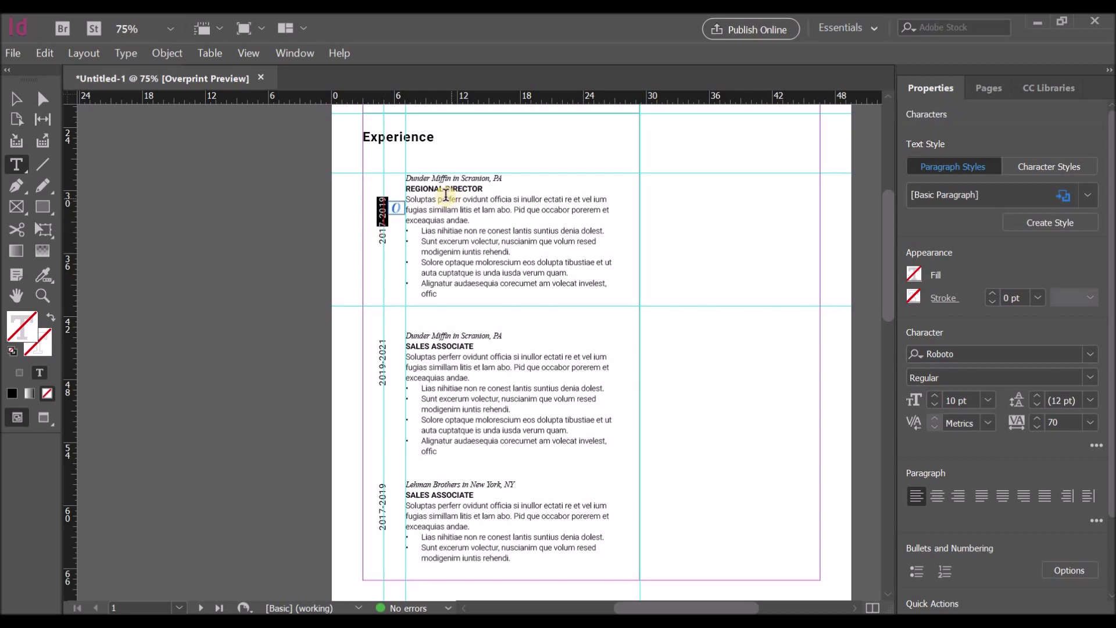
key("BackSpace")
key("BackSpace")
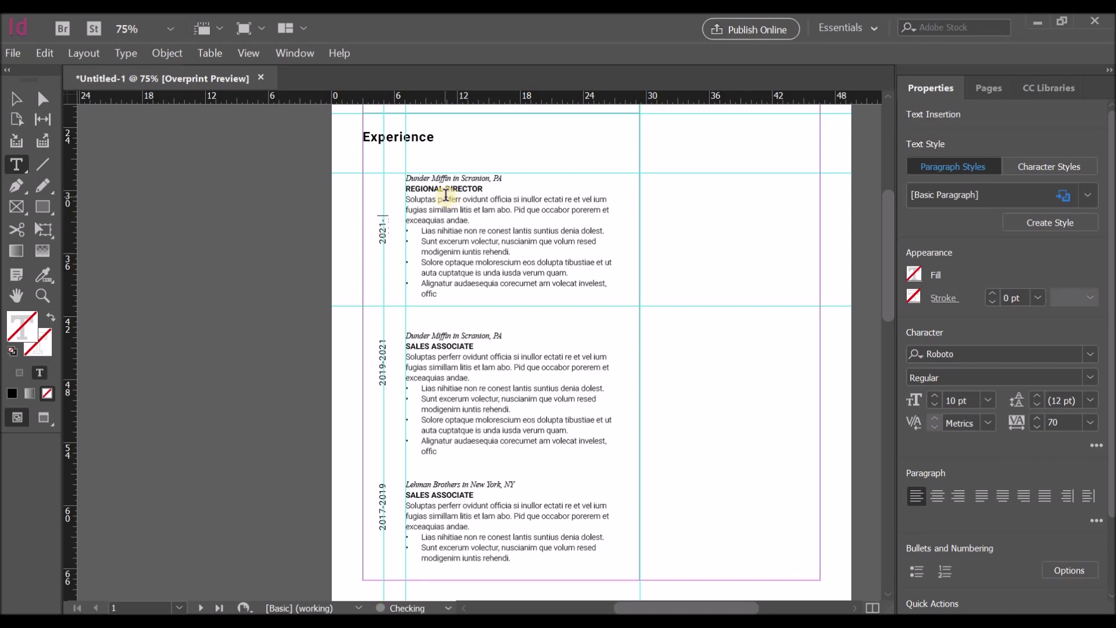
type("21-CURRENT")
left_click(21, 100)
left_click(382, 219)
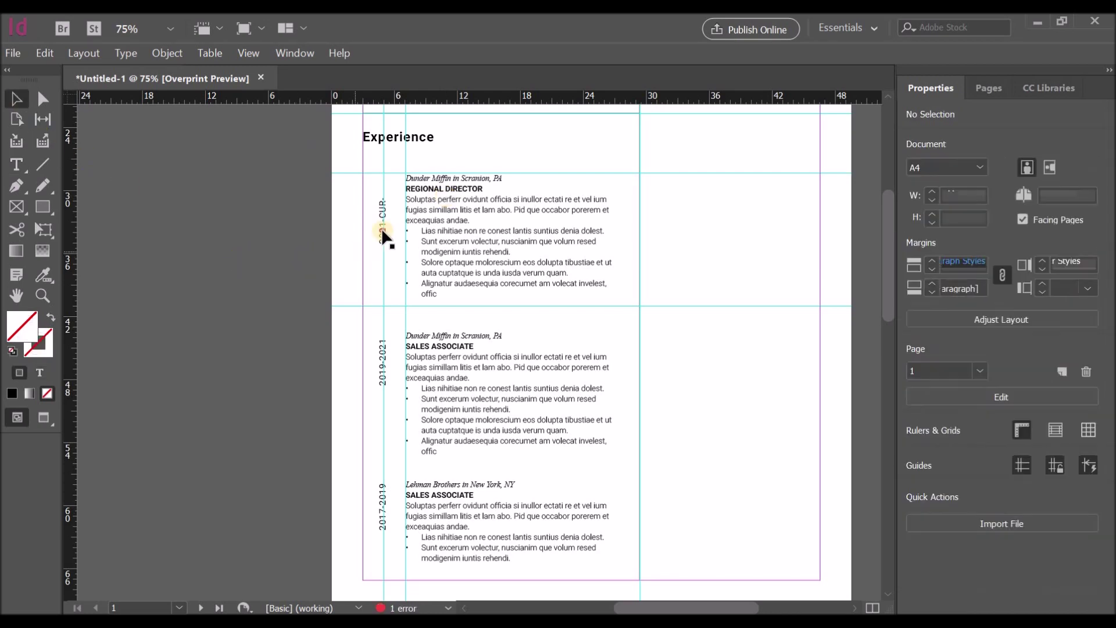
left_click_drag(390, 194, 389, 176)
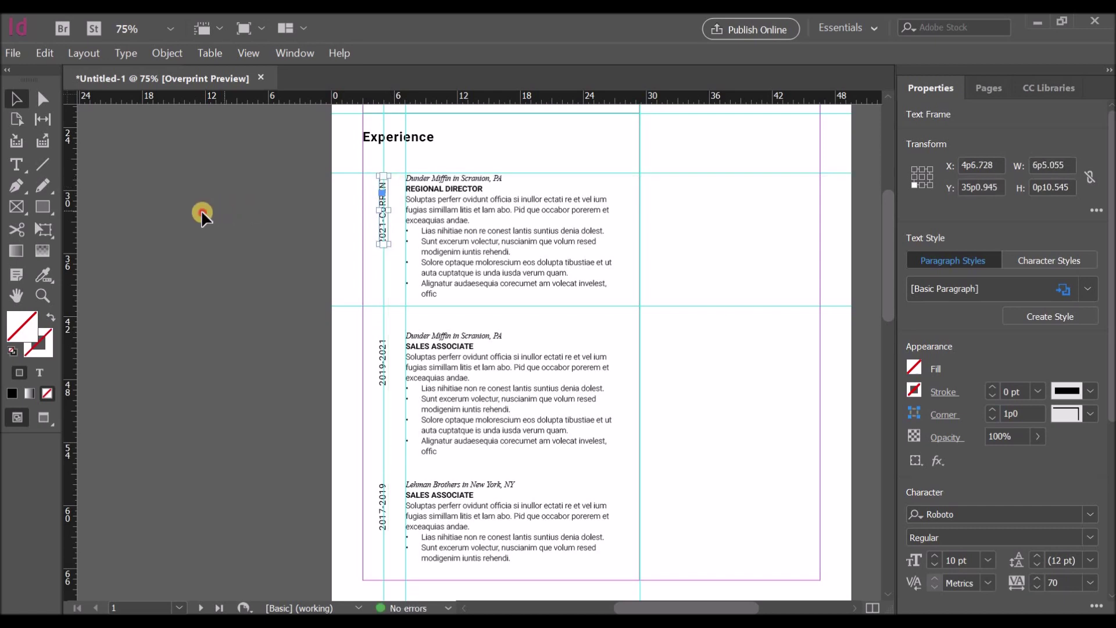
left_click(320, 292)
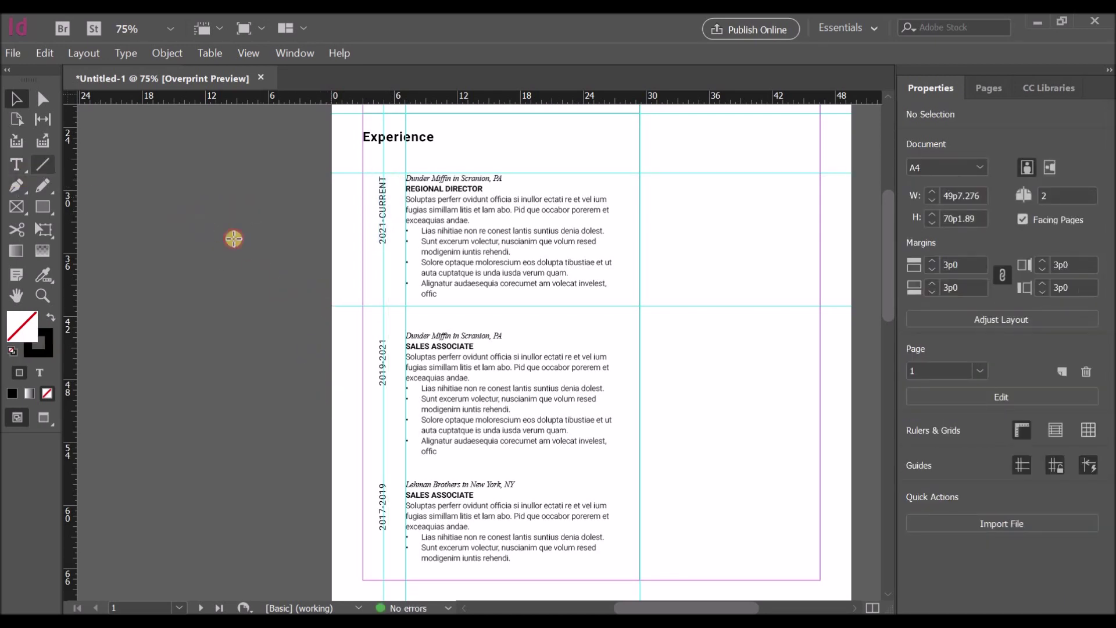
Step: Draw a vertical rule under 2021-CURRENT and copy it down between 2019-2021 and 2017-2019
key("backslash")
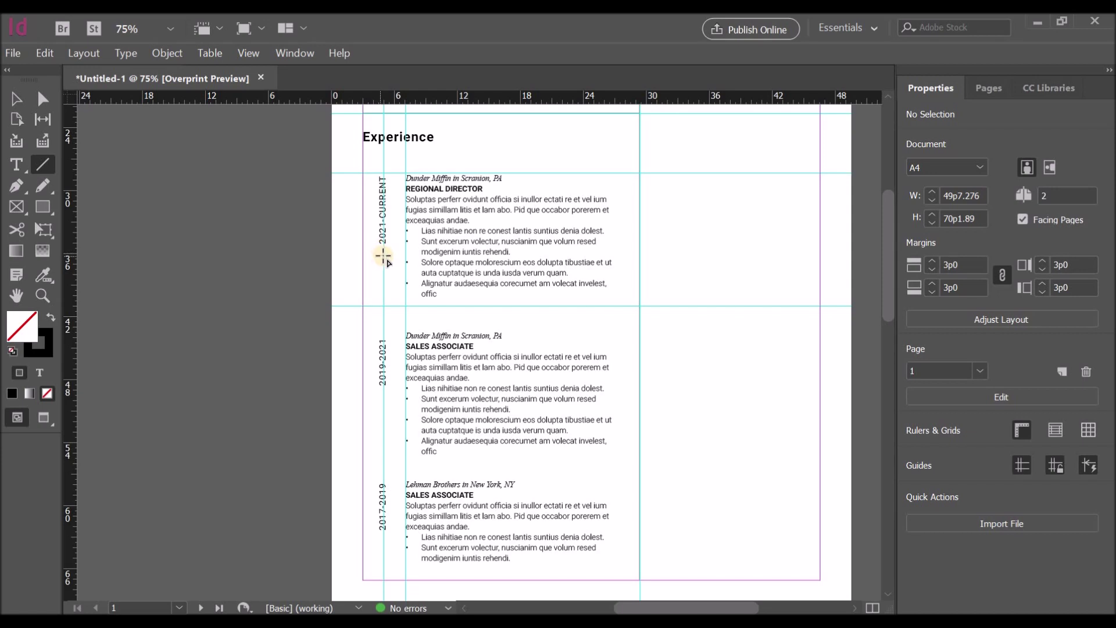
mouse_move(384, 256)
left_mouse_down()
mouse_move(384, 330)
mouse_move(382, 294)
mouse_move(361, 304)
mouse_move(59, 299)
left_mouse_up()
left_click(16, 99)
left_click(382, 296)
left_click(459, 285)
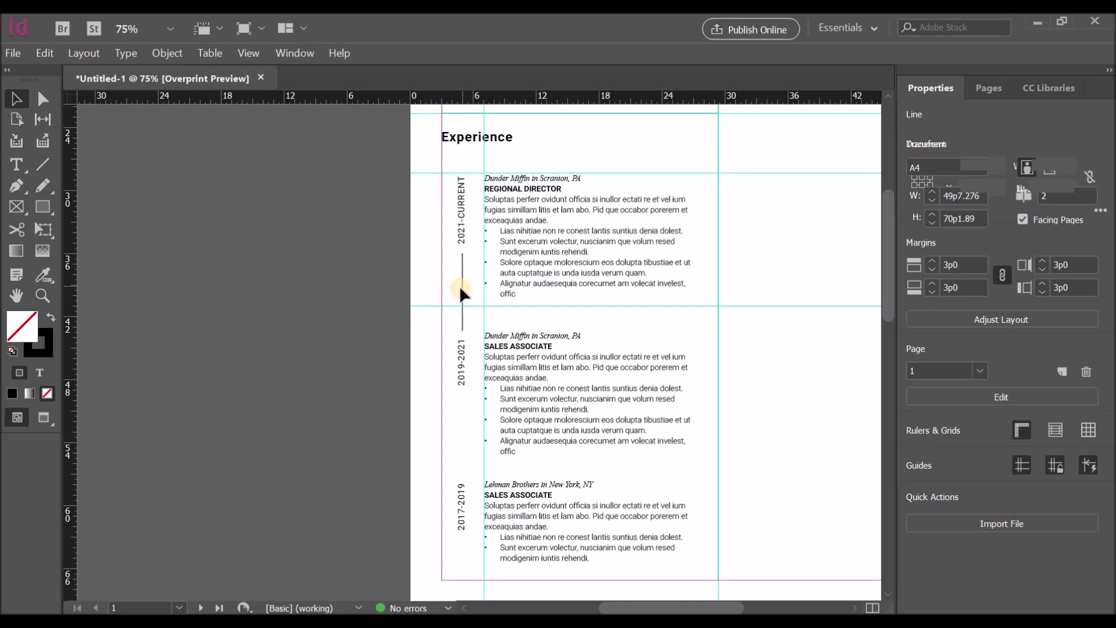
left_click_drag(462, 292, 463, 440)
left_click(316, 434)
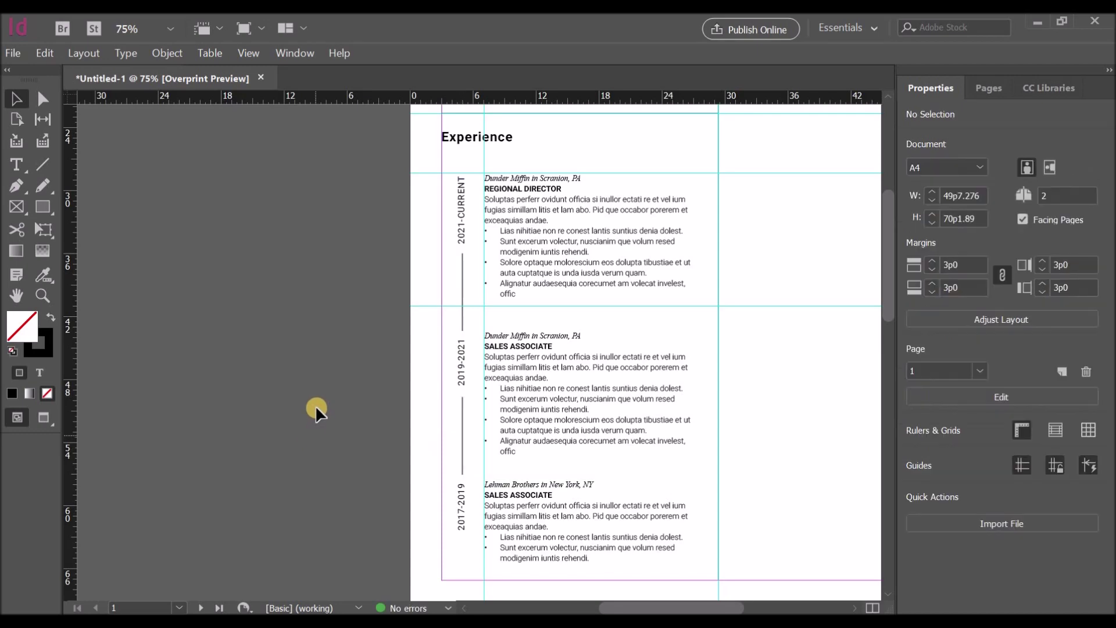
scroll(671, 378, "down", 5)
scroll(661, 347, "up", 10)
scroll(661, 345, "down", 4)
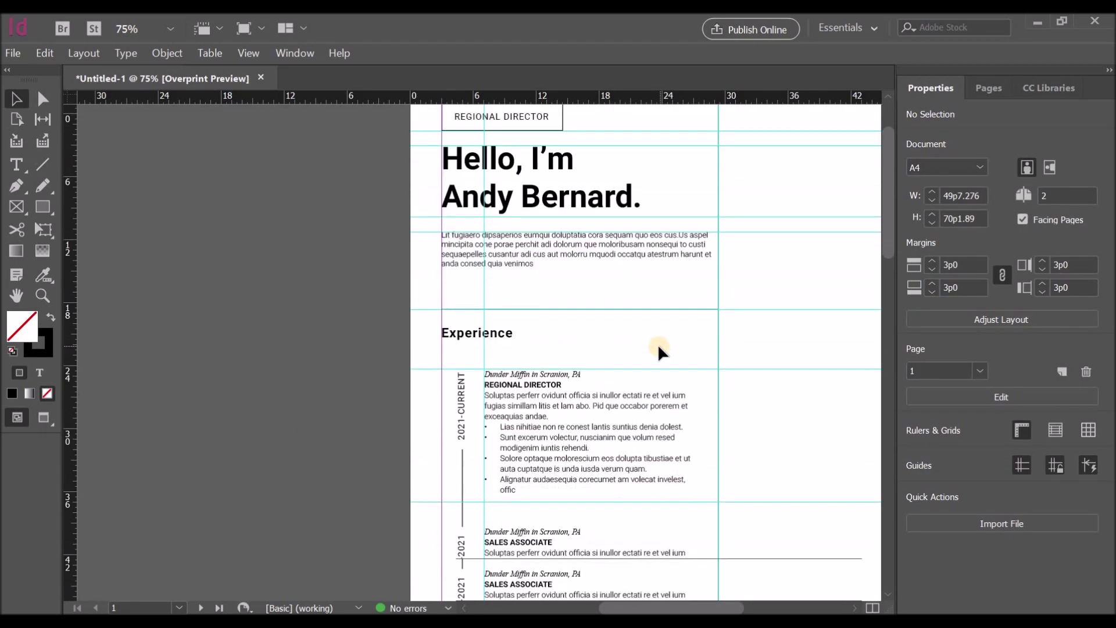
Step: At 100% zoom, Alt-drag the REGIONAL DIRECTOR rectangle and its text frame into the right column
scroll(660, 351, "down", 2)
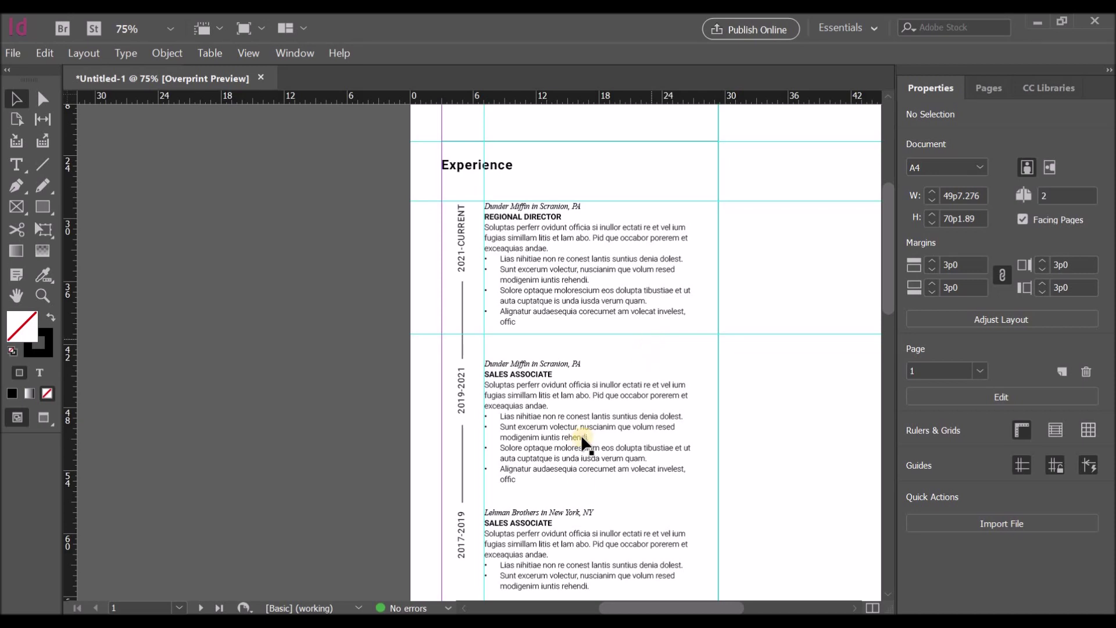
left_click_drag(455, 386, 501, 465)
key("ctrl+equal")
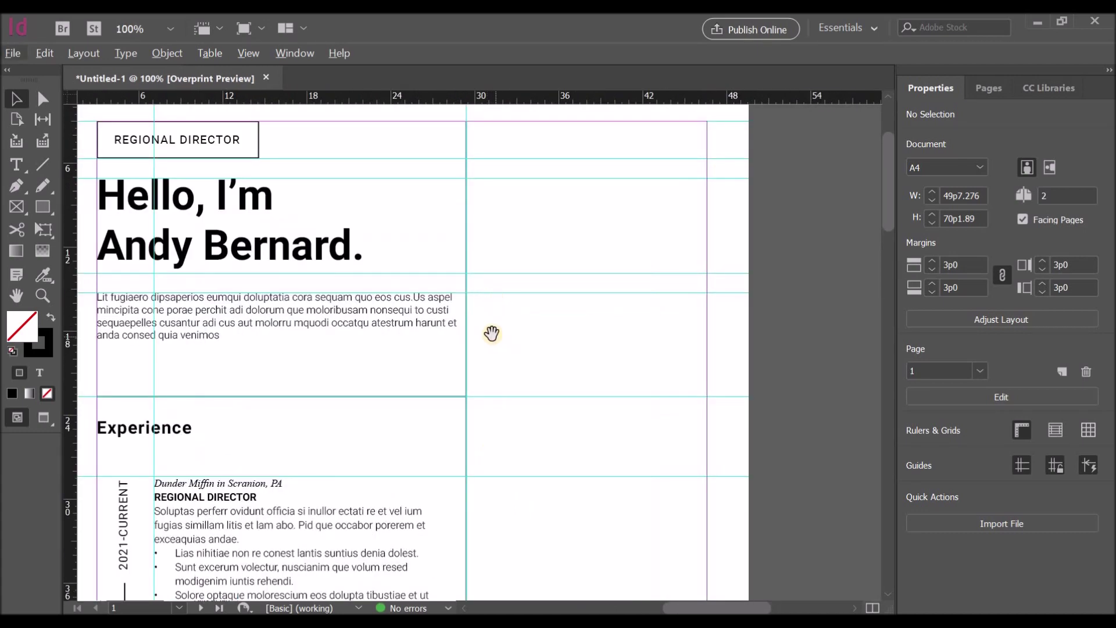
left_click_drag(491, 332, 530, 374)
scroll(250, 280, "up", 2)
left_click(250, 283)
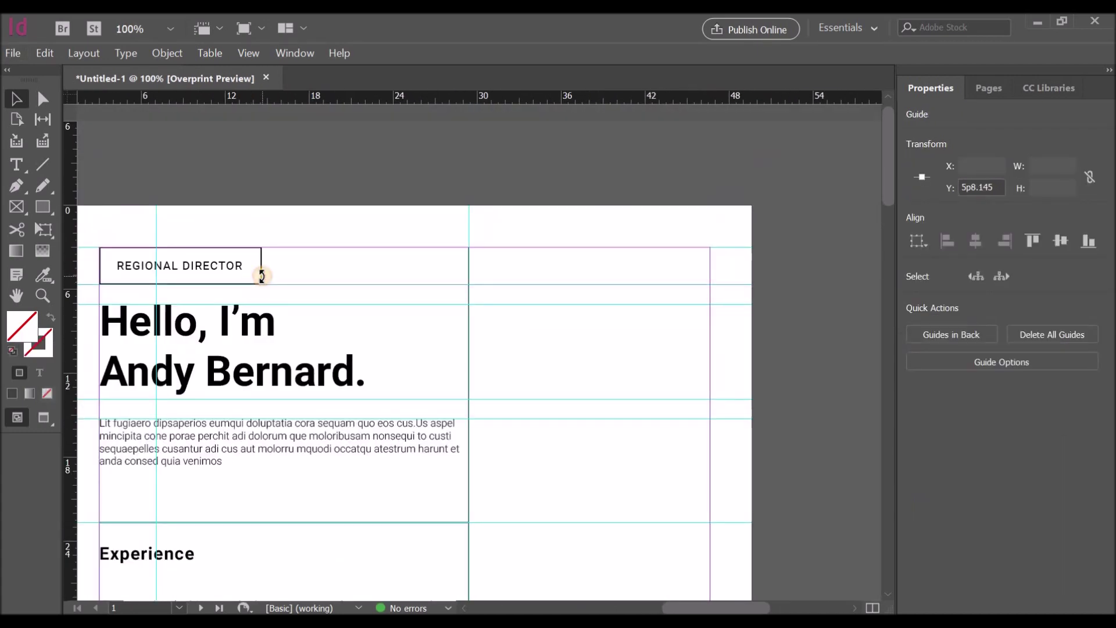
left_click(261, 273)
left_click(222, 263, "shift")
left_click_drag(224, 265, 634, 273)
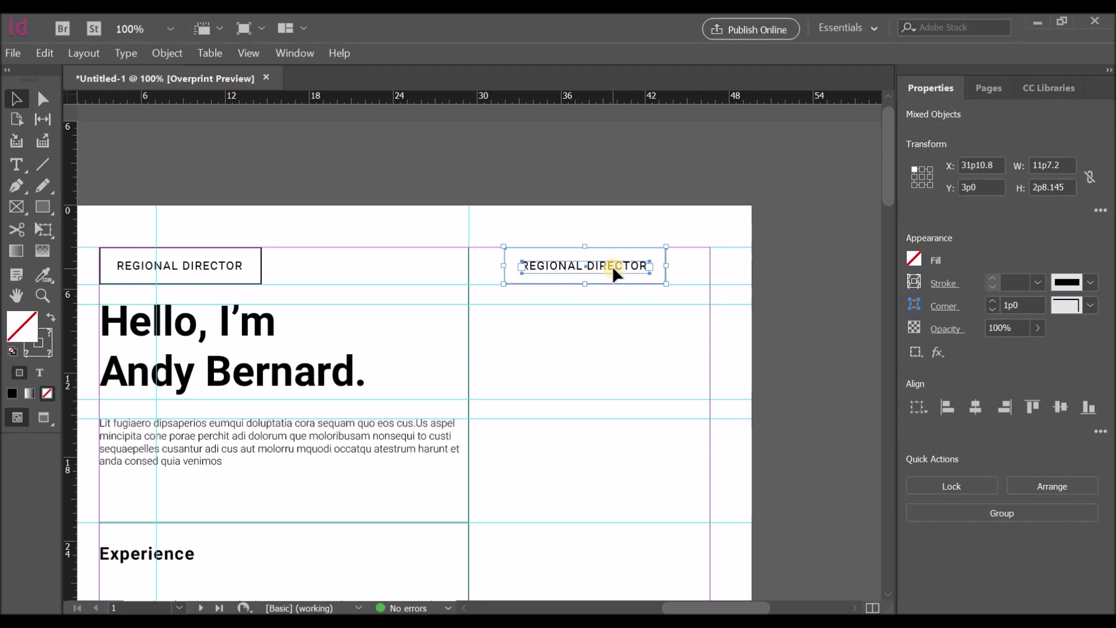
Step: Replace the copied label's text with CONTACT
double_click(574, 260)
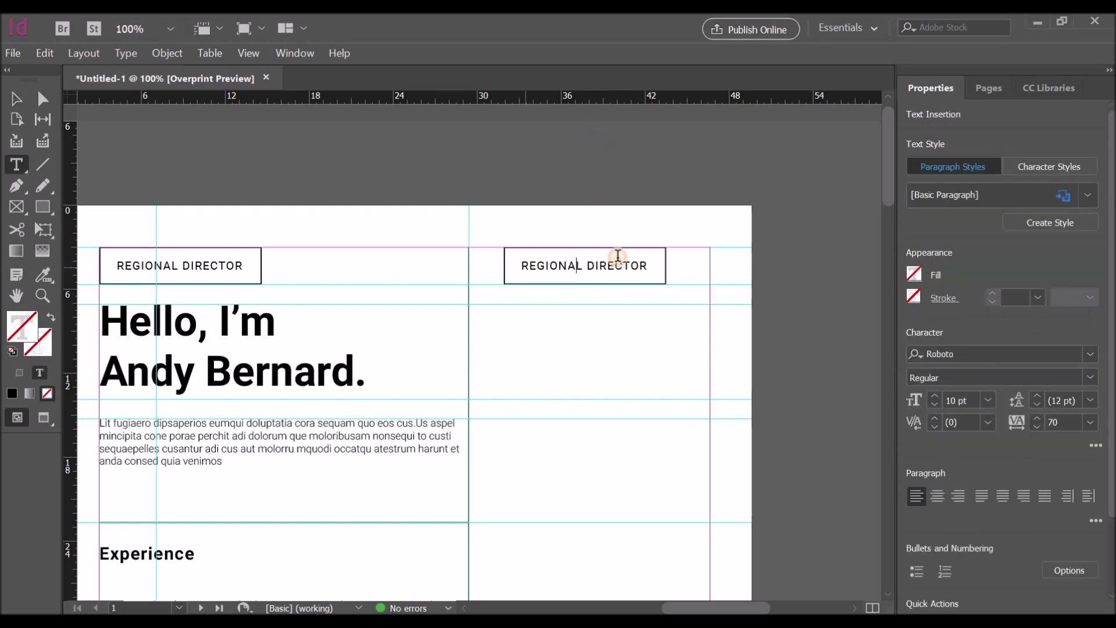
triple_click(644, 260)
type("CONTACT")
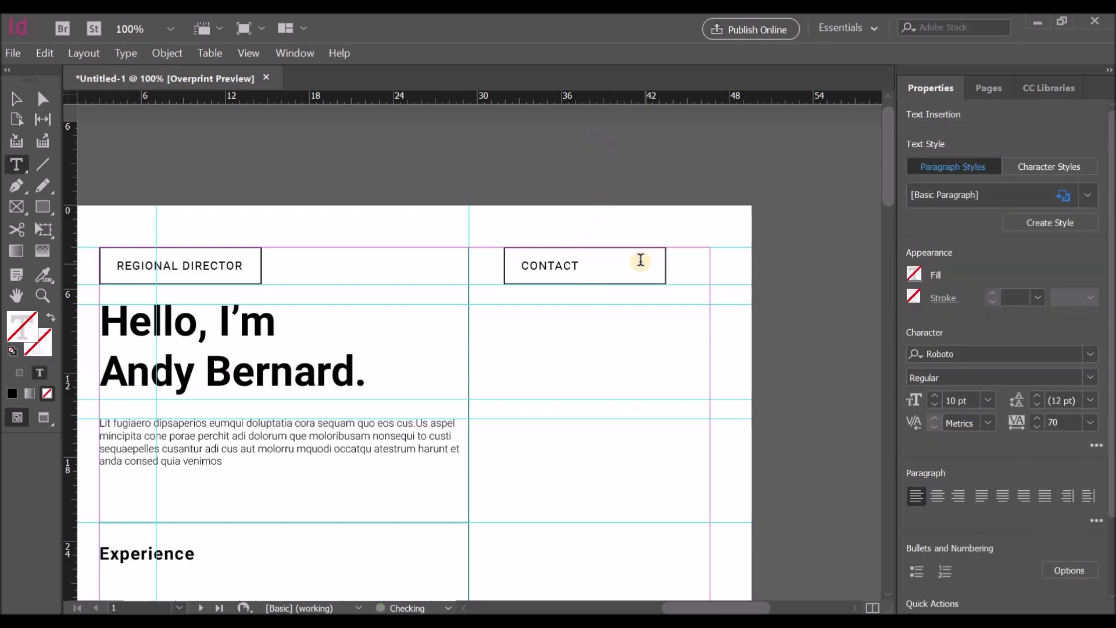
left_click(455, 169)
Step: Narrow the CONTACT rectangle and text frame to fit the word and left-align them
left_click(16, 99)
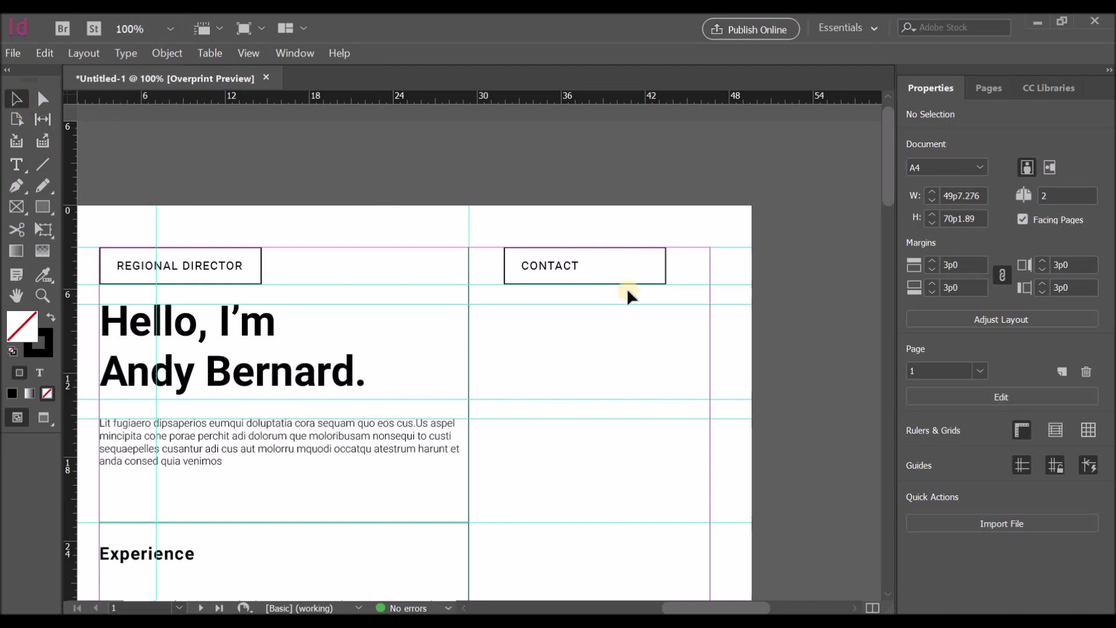
left_click(559, 264)
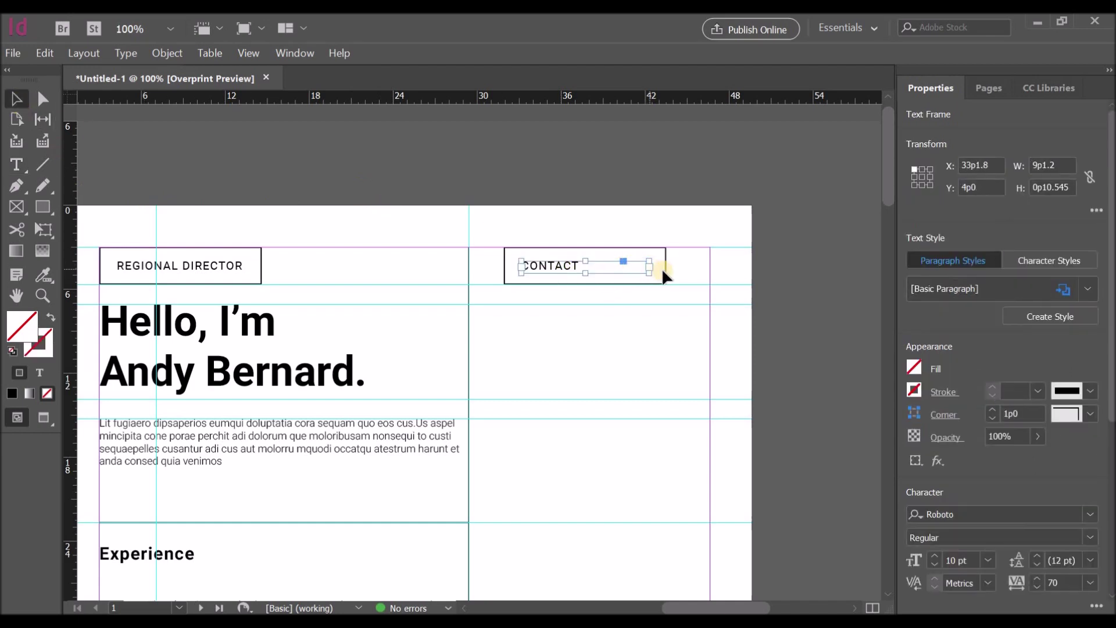
left_click(661, 268)
left_click_drag(663, 266, 581, 273)
left_click(619, 273)
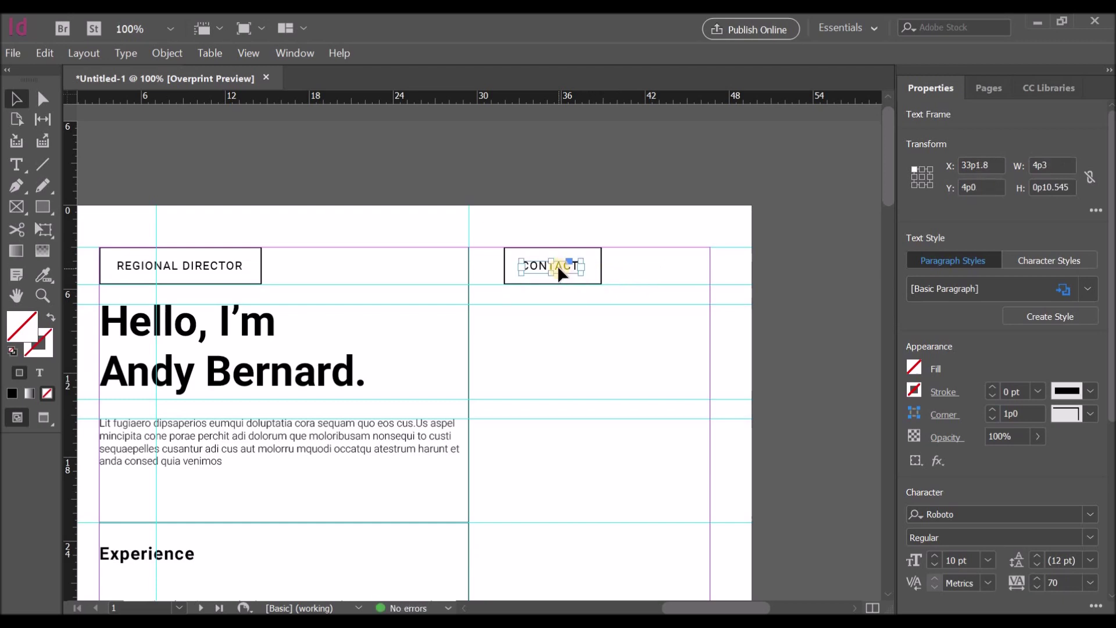
left_click(560, 280)
left_click(600, 267)
left_click(946, 406)
left_click(592, 191)
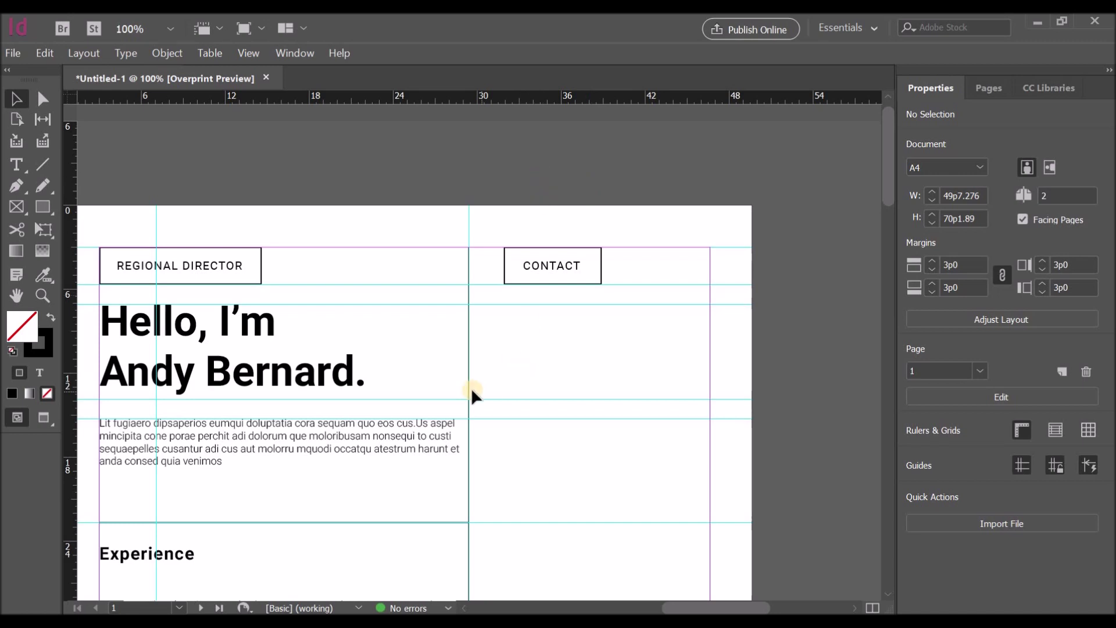
scroll(471, 388, "down", 2)
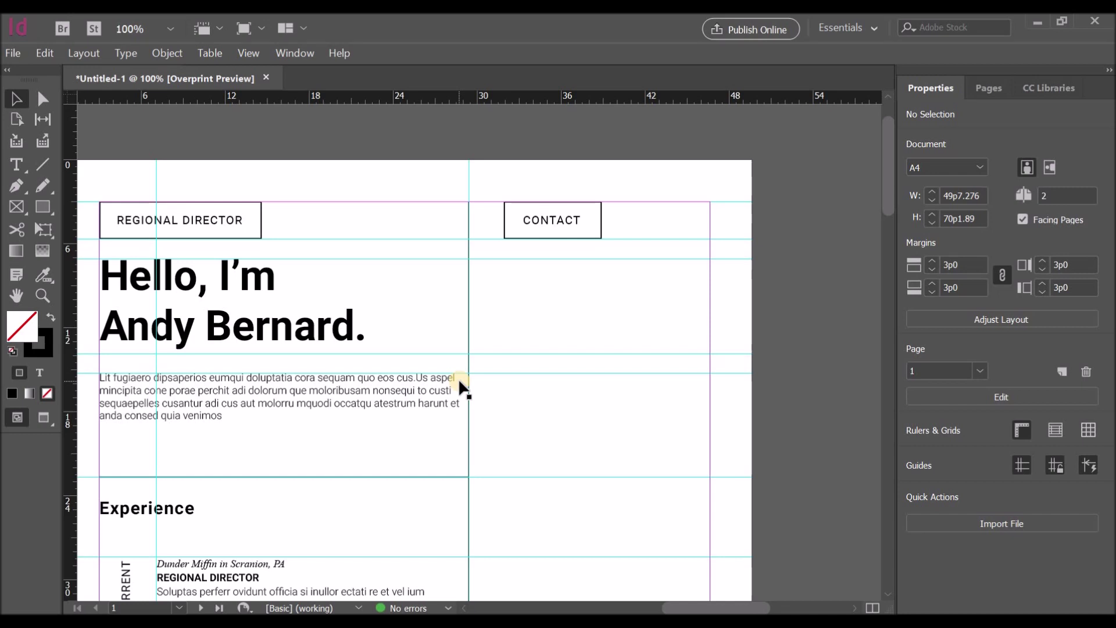
Step: Draw a text frame below CONTACT and type the e-mail address, phone number, website and location lines
scroll(420, 365, "down", 5)
scroll(419, 364, "up", 5)
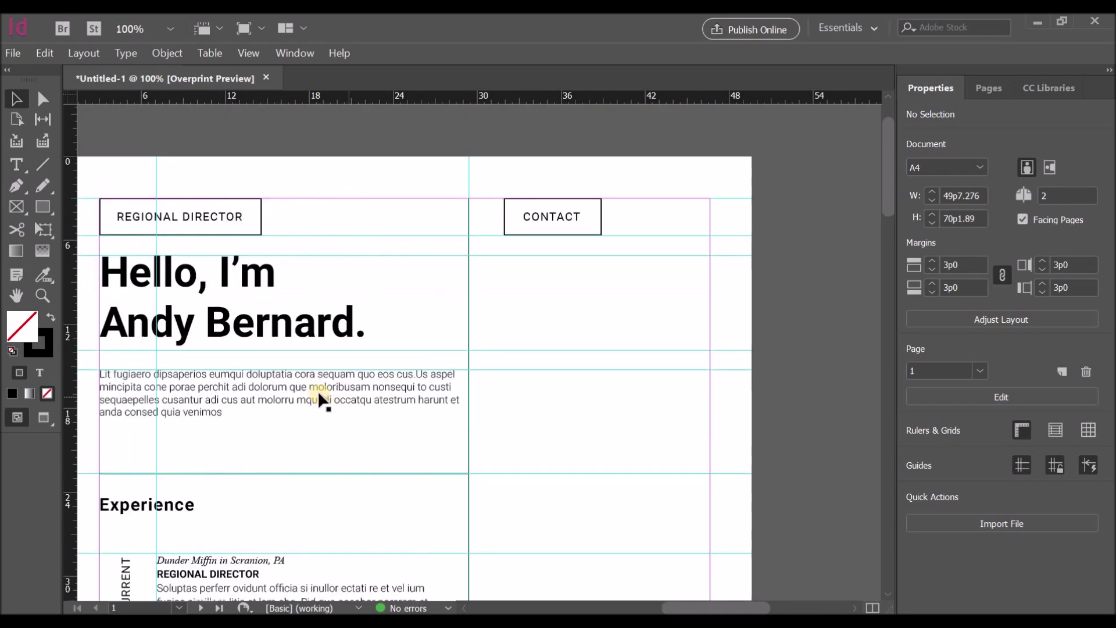
left_click(30, 169)
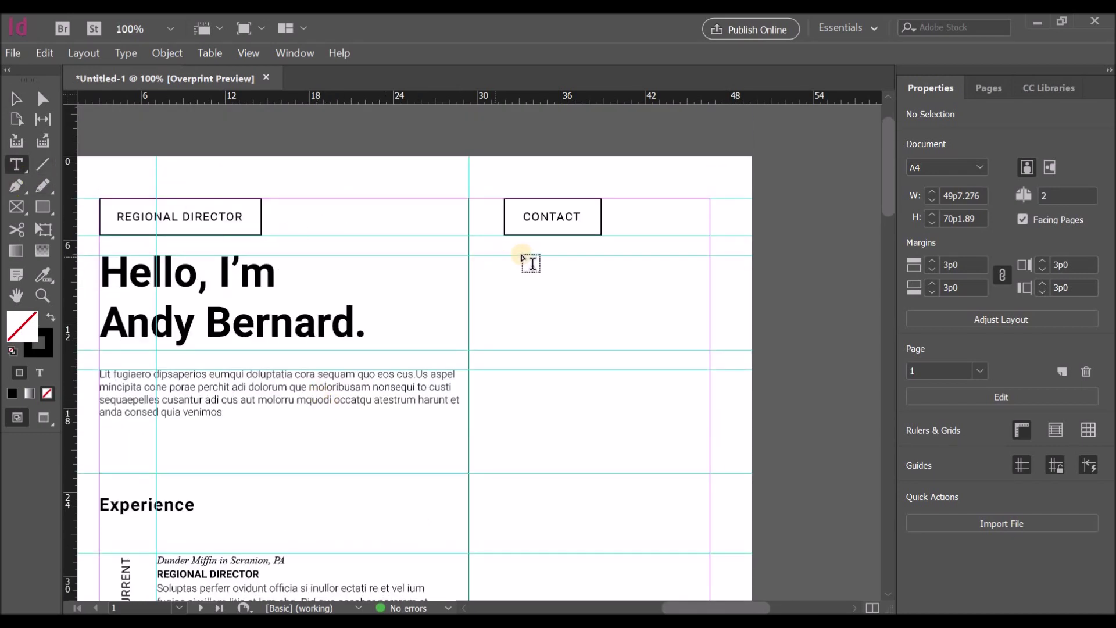
left_click_drag(504, 255, 700, 349)
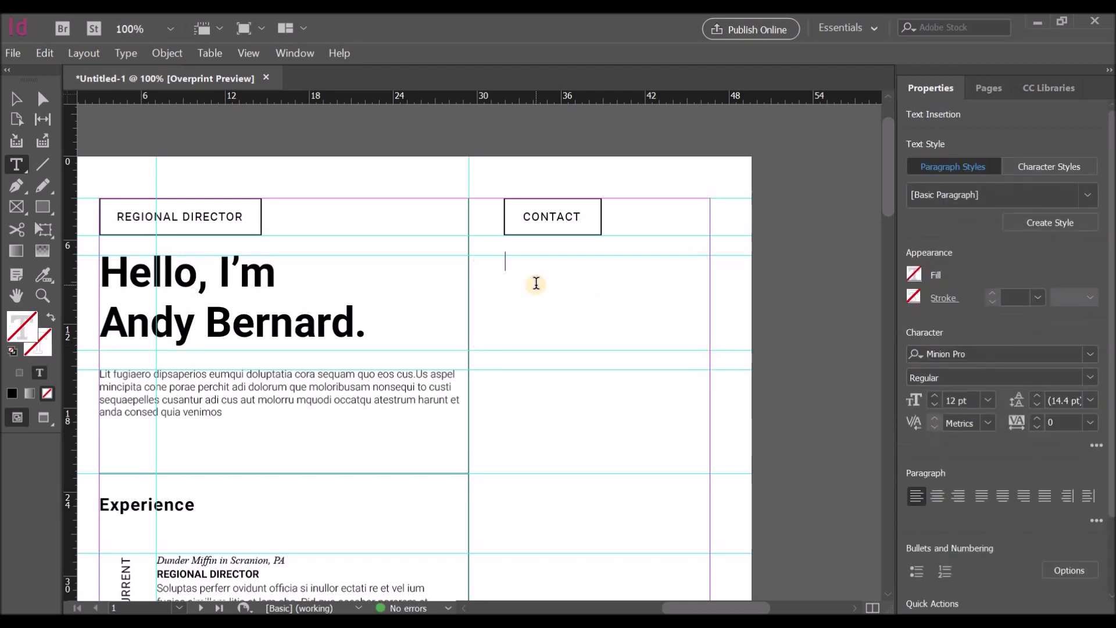
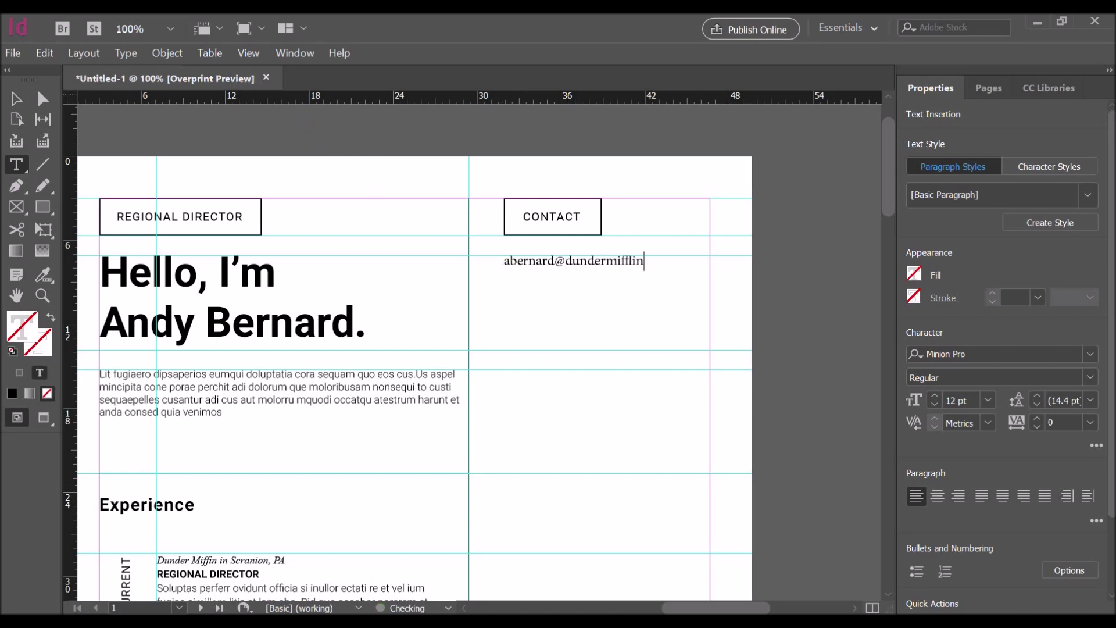
left_click(859, 603)
scroll(1036, 516, "down", 2)
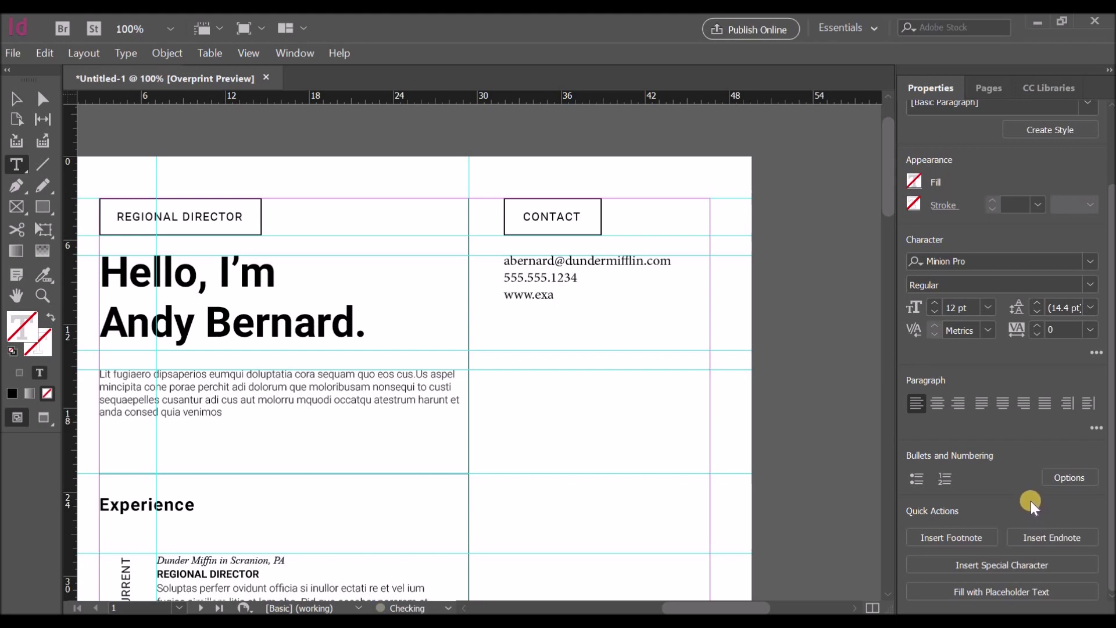
type("le.com")
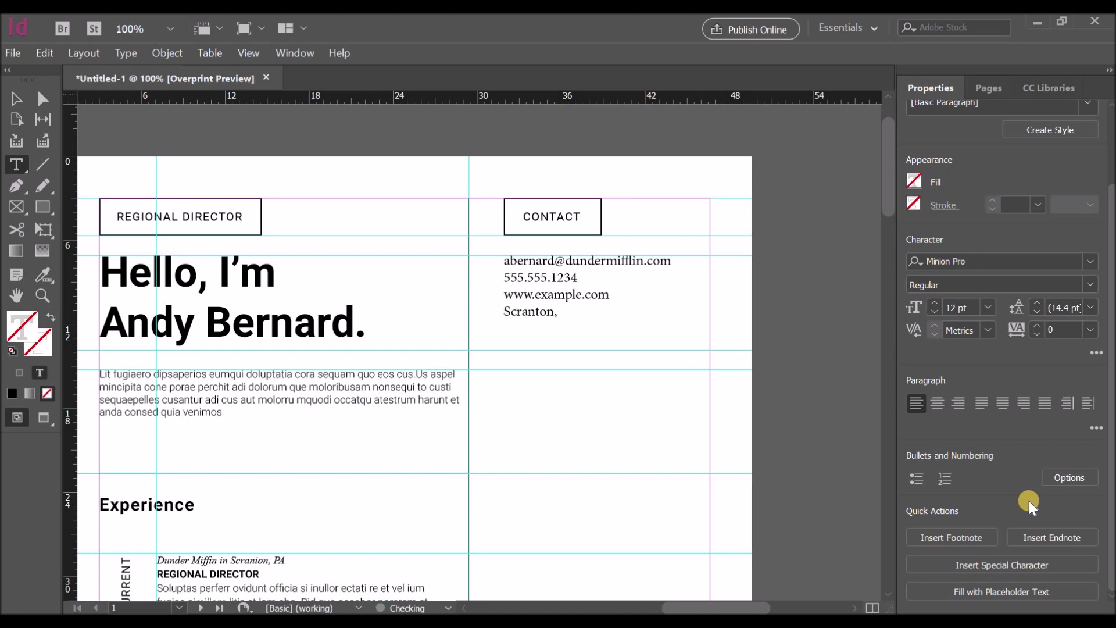
Step: Set the four contact lines in Roboto Medium at 9 pt
left_click(558, 312)
left_click_drag(579, 316, 461, 259)
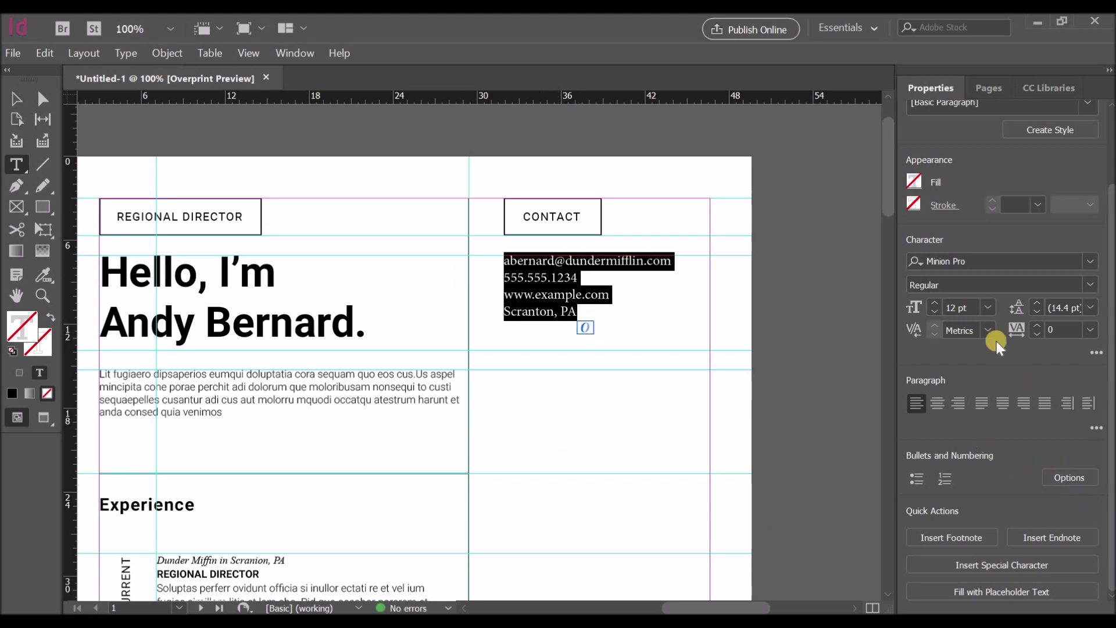
left_click(984, 261)
type("r")
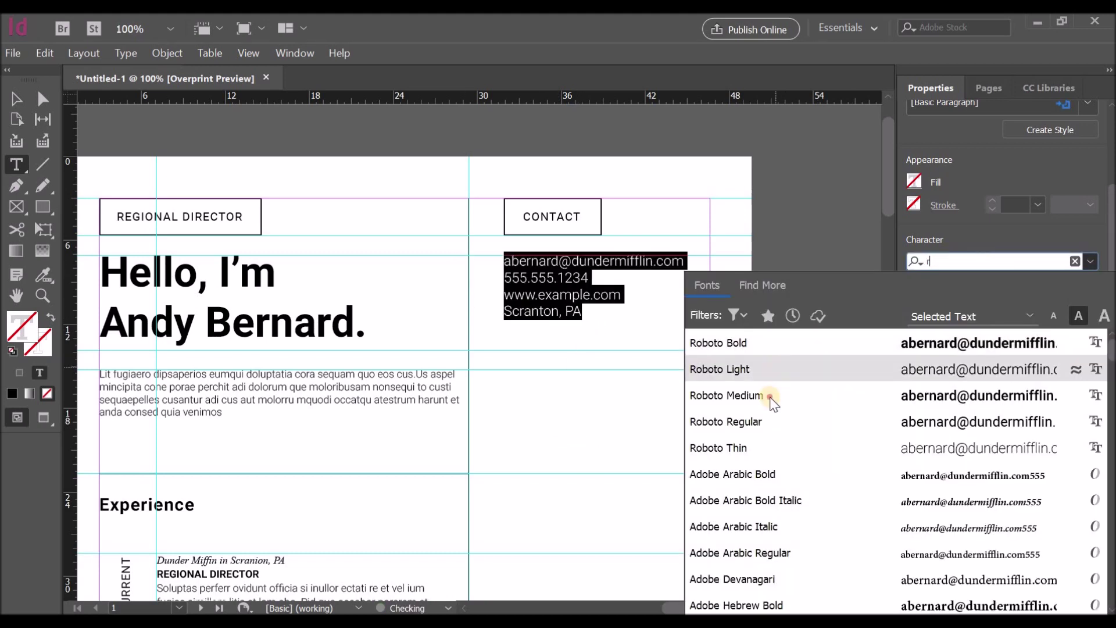
left_click(772, 393)
left_click(988, 307)
left_click(968, 381)
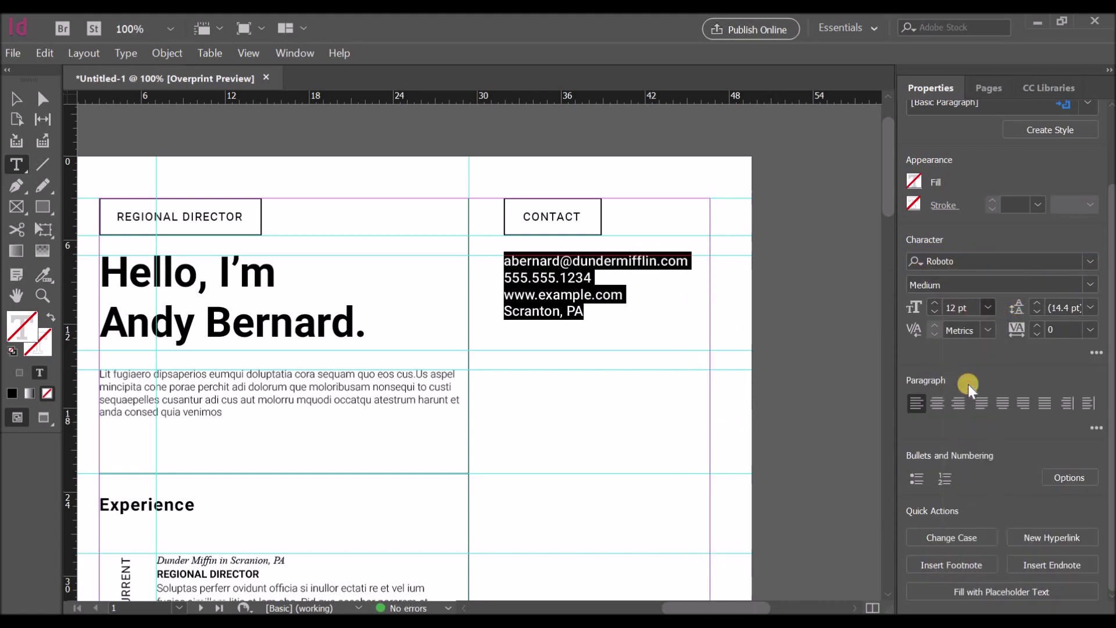
left_click(586, 298)
Step: Change the contact lines to Regular weight with 14 pt leading
left_click_drag(586, 298, 501, 257)
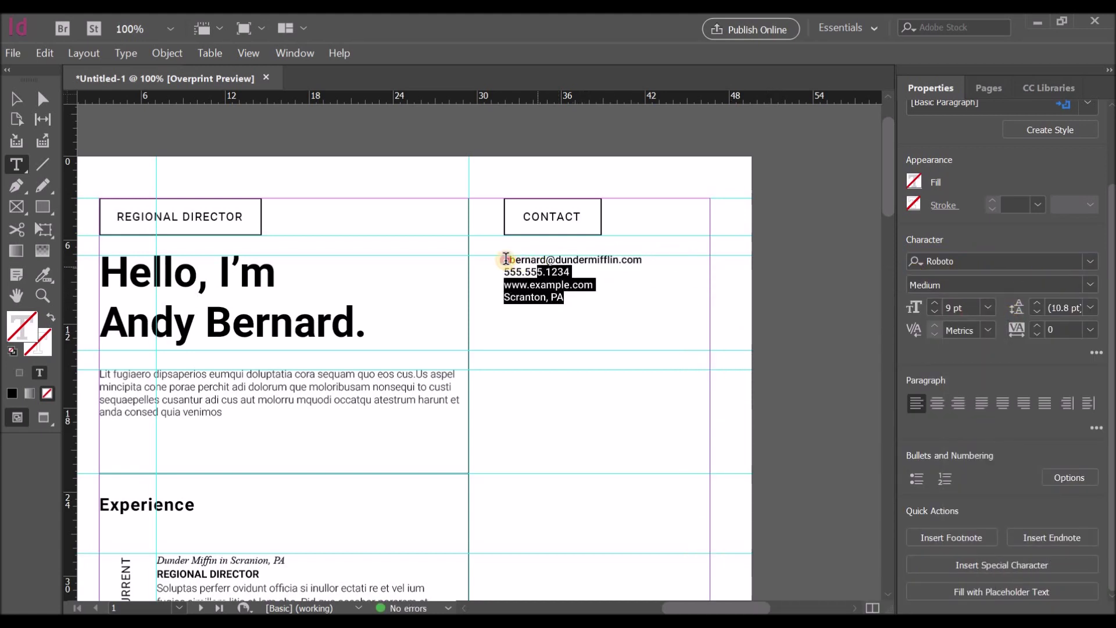
left_click(1090, 285)
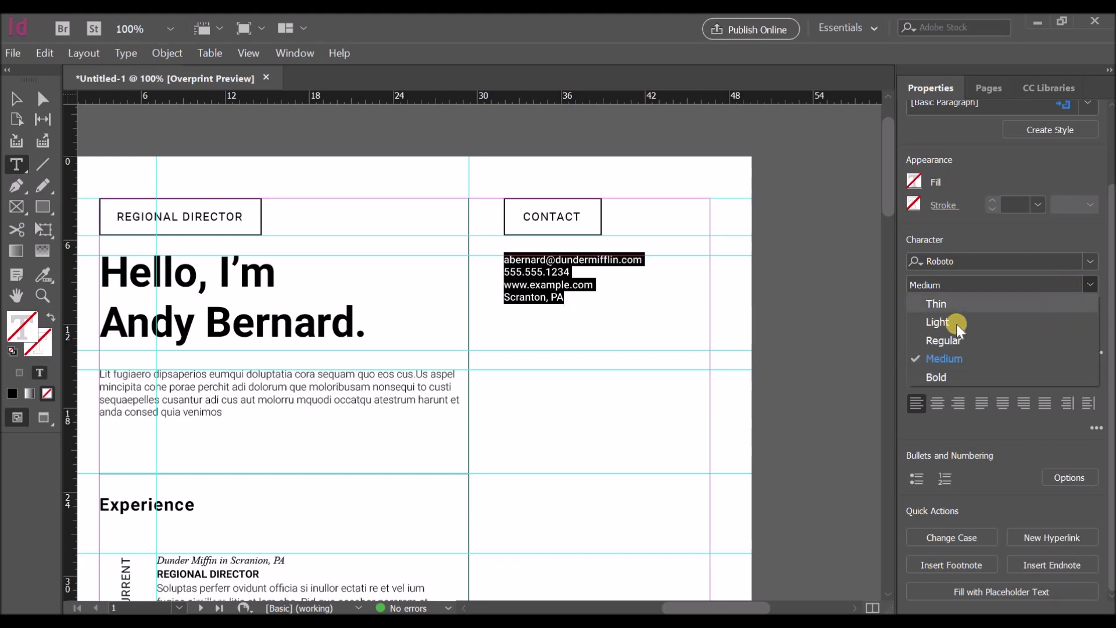
left_click(952, 337)
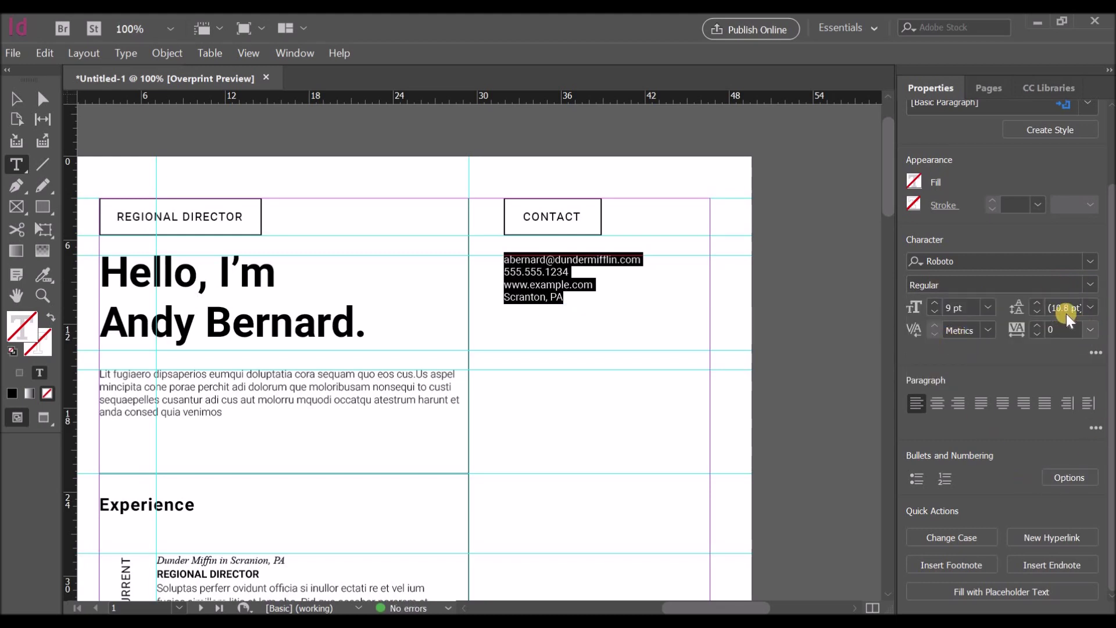
left_click(1090, 308)
left_click(1074, 439)
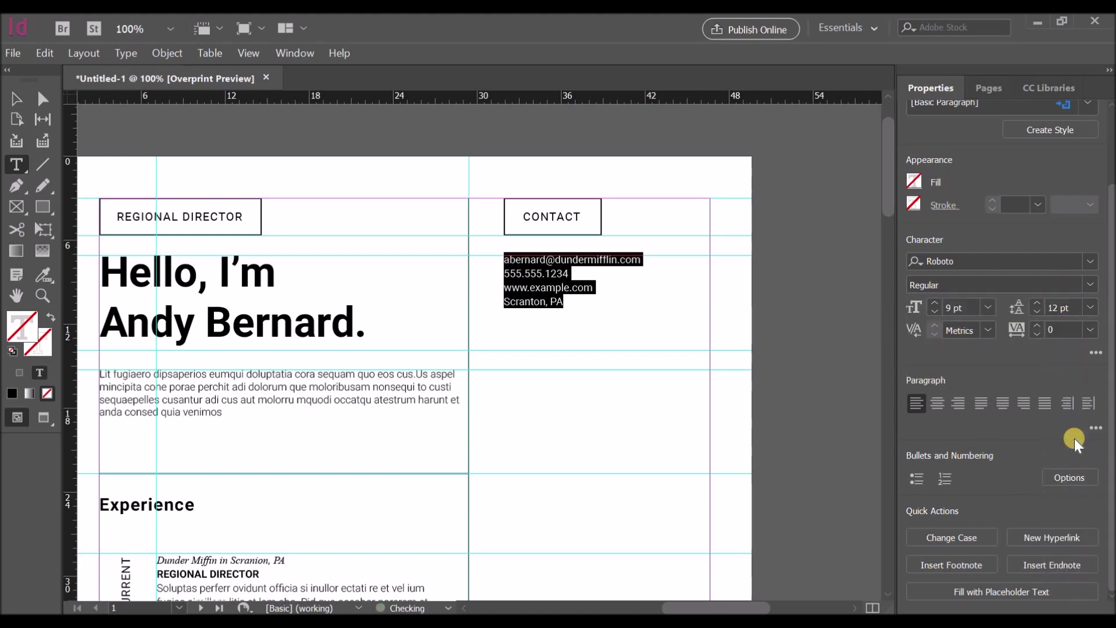
left_click(1091, 308)
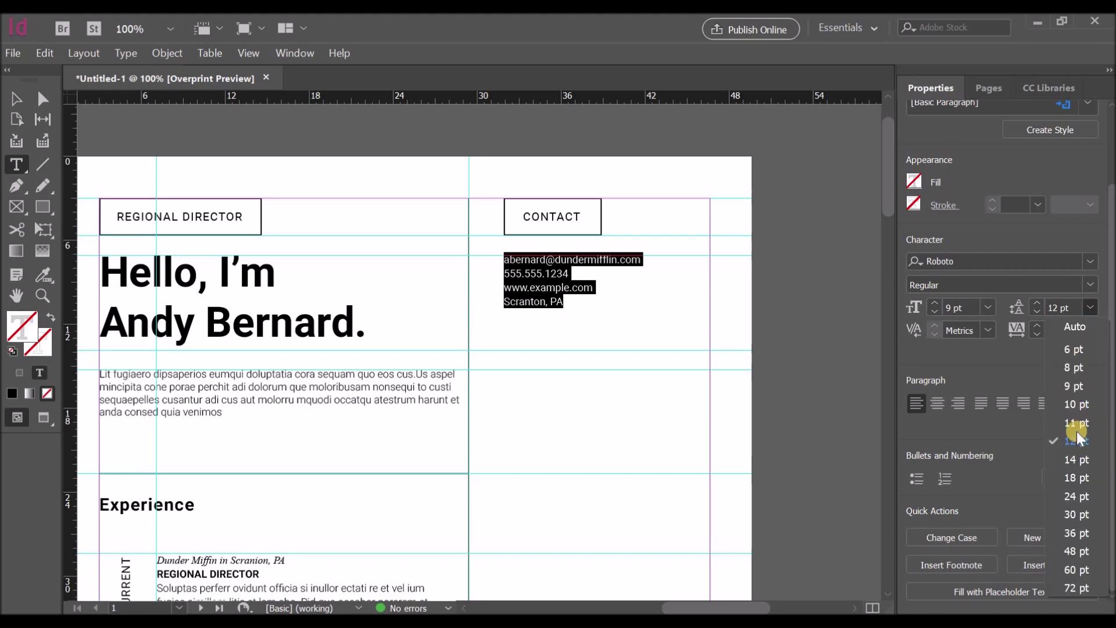
left_click(1075, 461)
Step: Switch the e-mail line and then the phone, website and city lines to Medium weight
left_click(650, 301)
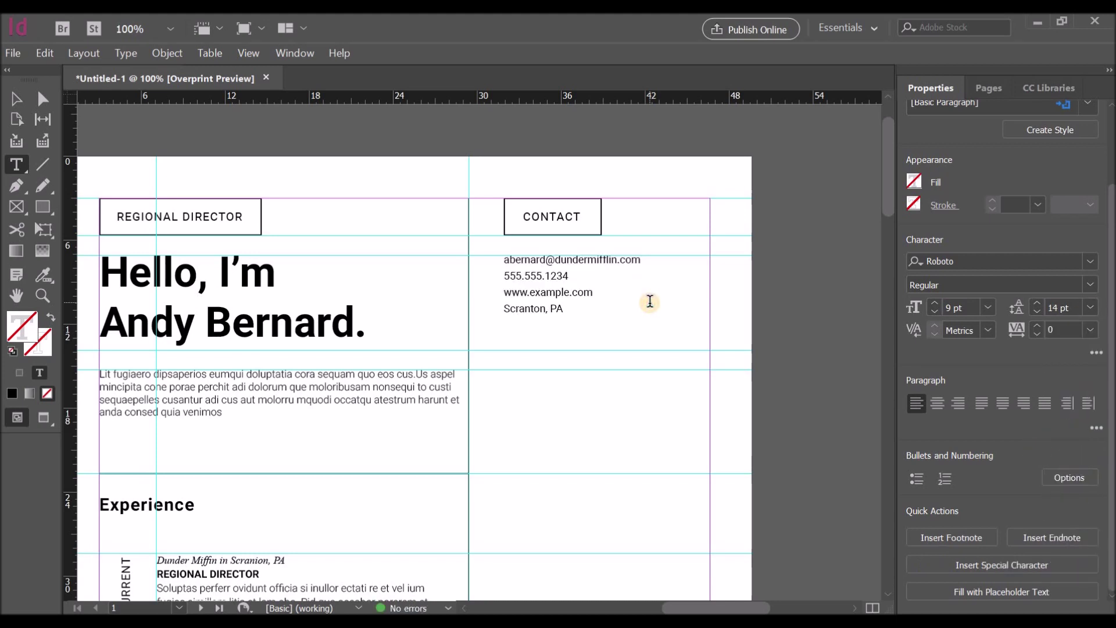
triple_click(519, 259)
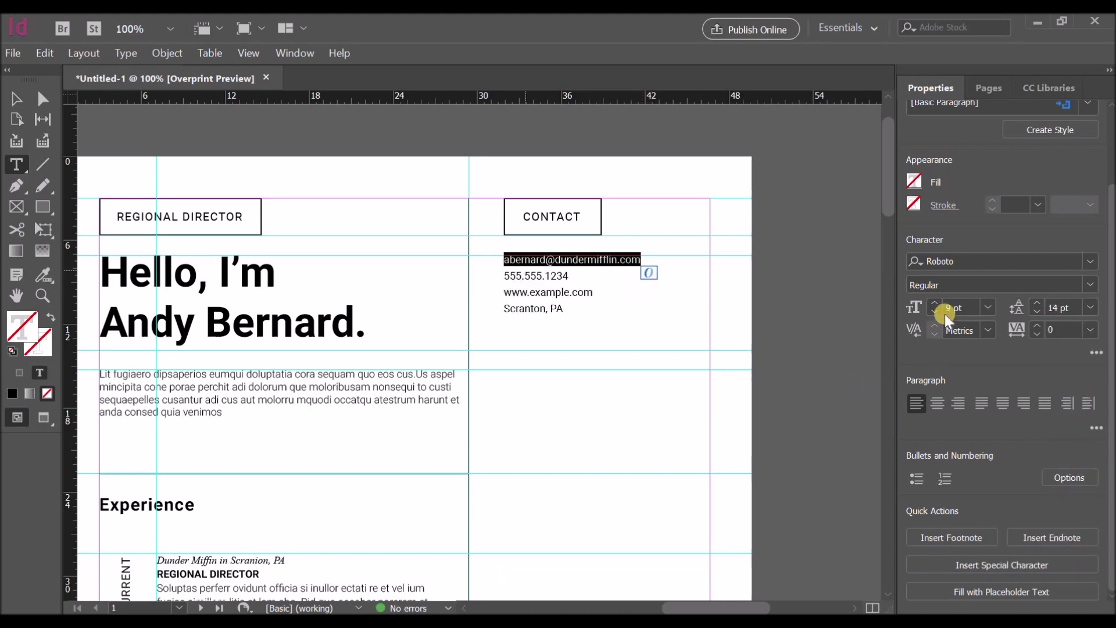
left_click(1083, 286)
left_click(951, 356)
left_click(610, 310)
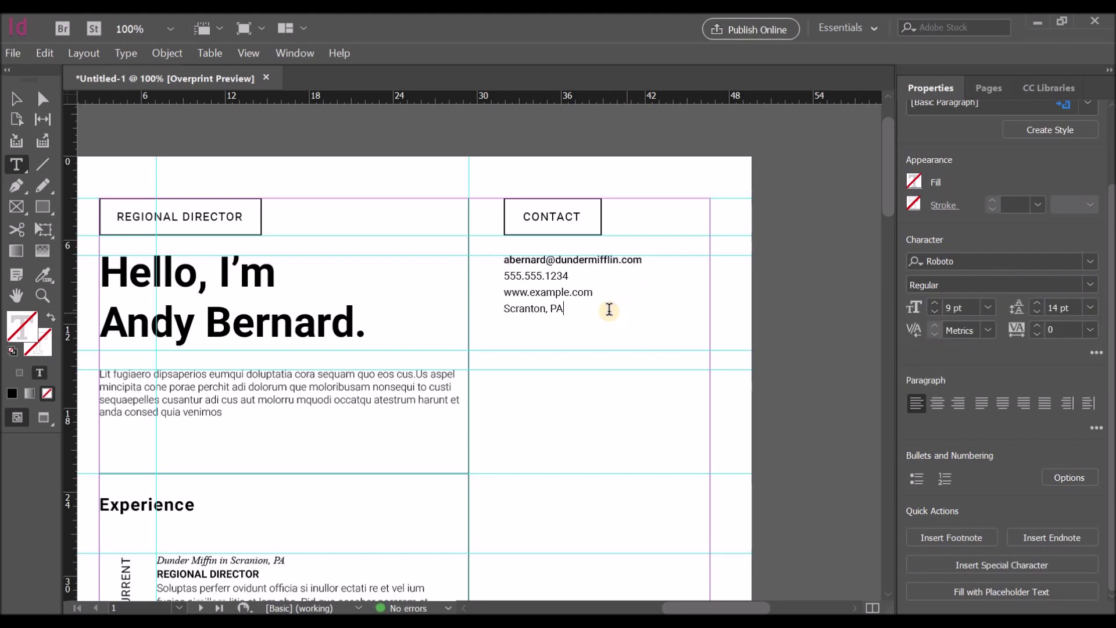
left_click_drag(573, 310, 504, 275)
left_click(1085, 286)
left_click(933, 358)
left_click(658, 330)
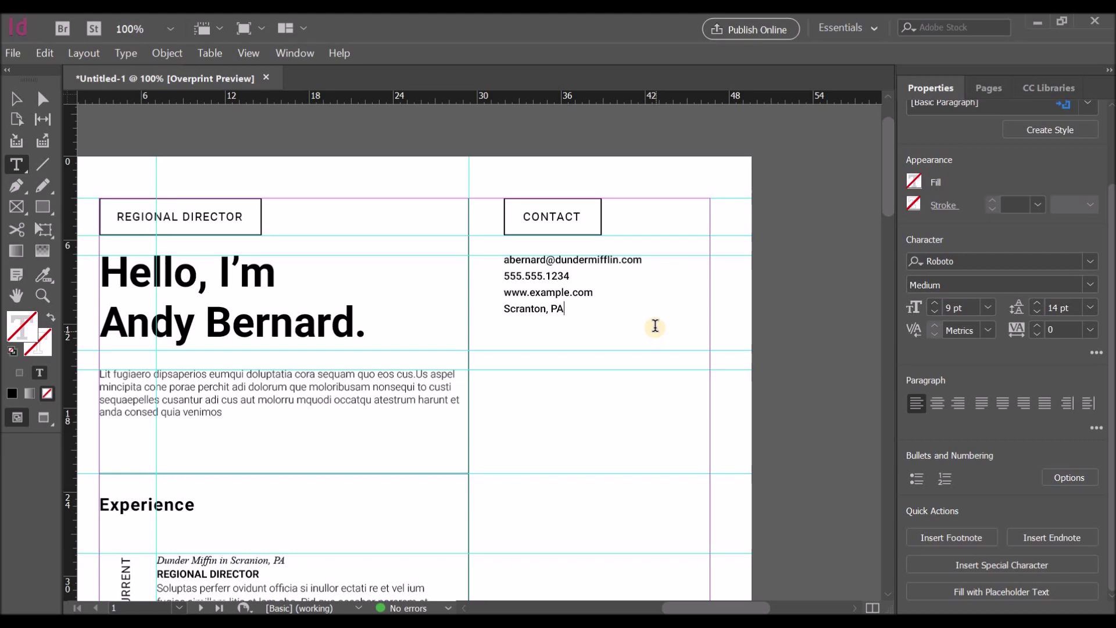
Step: Make the REGIONAL DIRECTOR and CONTACT label text Medium weight
left_click_drag(243, 220, 115, 219)
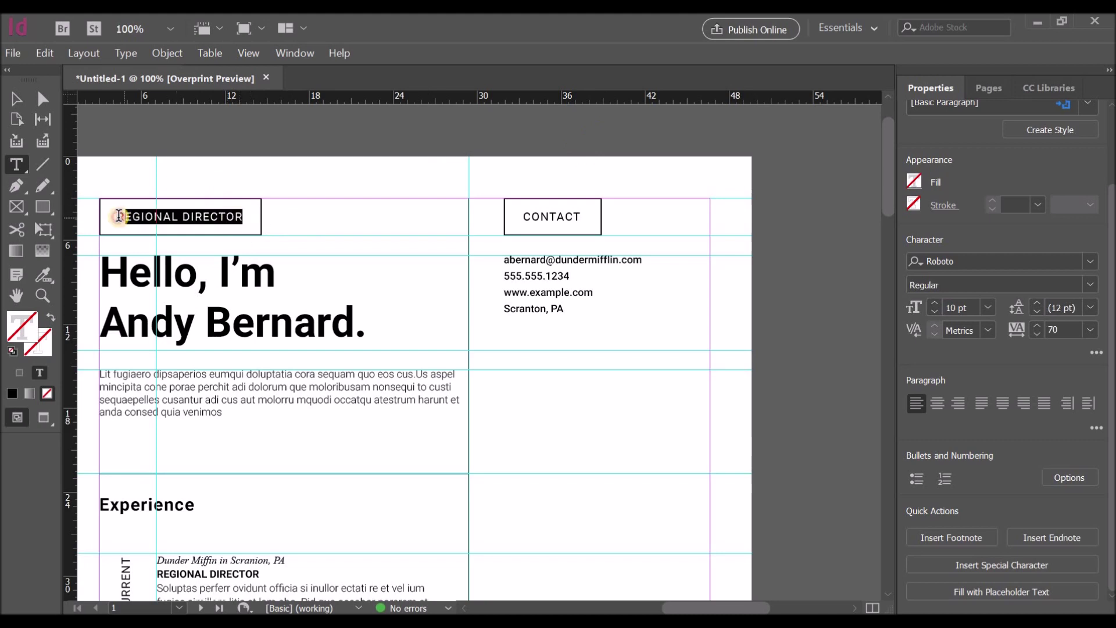
left_click(988, 285)
left_click(946, 356)
left_click(525, 218)
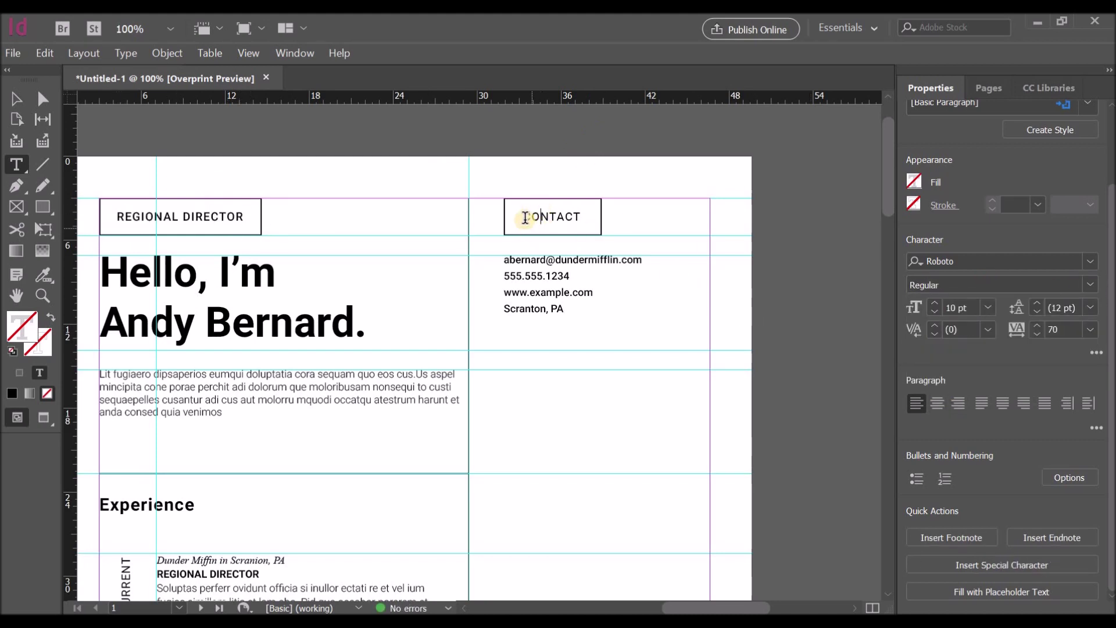
left_click_drag(525, 218, 605, 223)
left_click(970, 285)
left_click(944, 358)
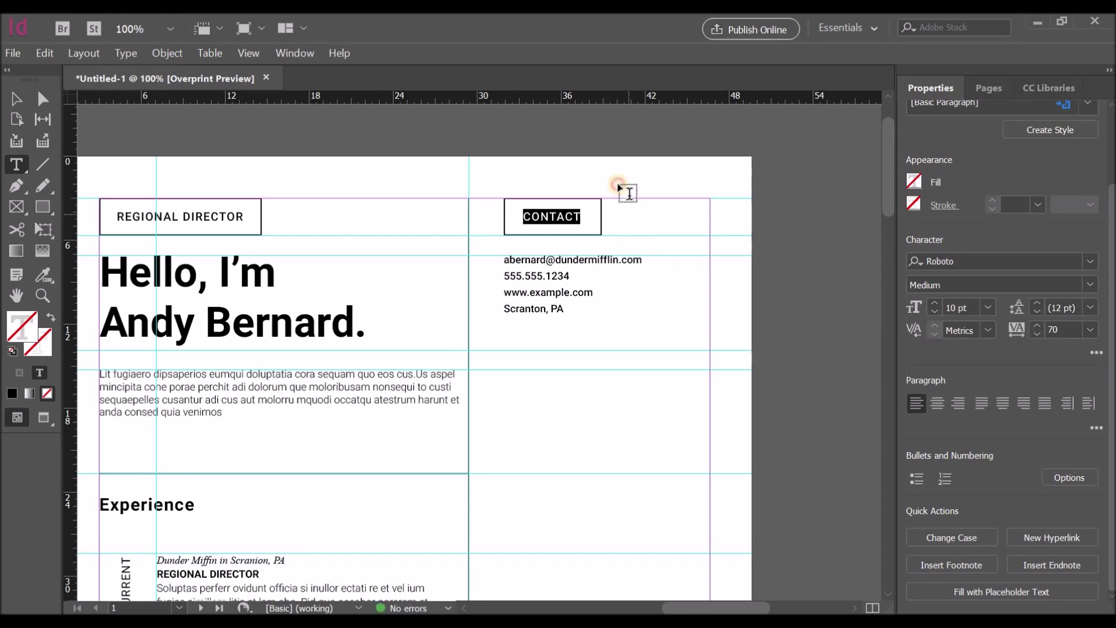
left_click(620, 187)
scroll(511, 283, "down", 10)
scroll(510, 282, "up", 10)
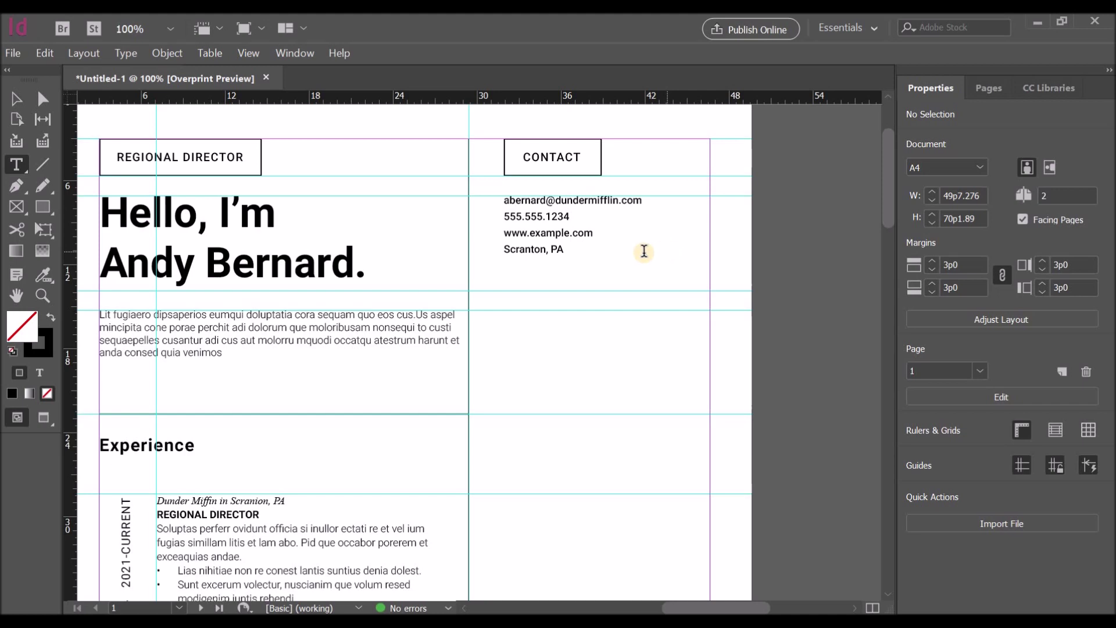
Step: Alt-drag a copy of the CONTACT box below the contact details and retype it as EDUCATION
left_click(16, 99)
left_click(559, 158)
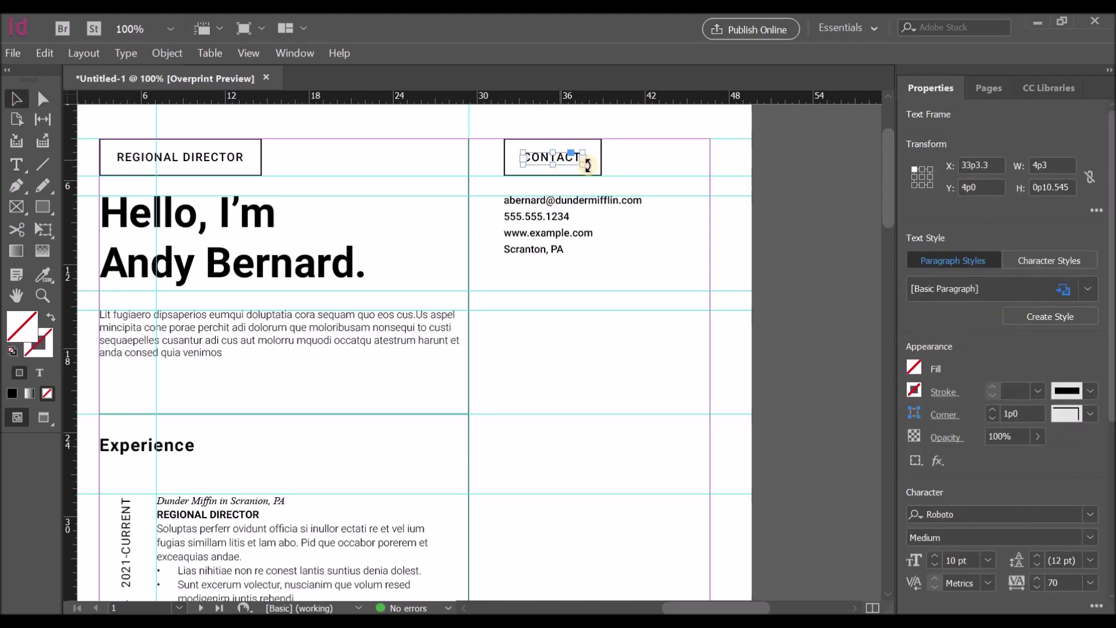
left_click(600, 165, "shift")
left_click_drag(569, 177, 560, 322)
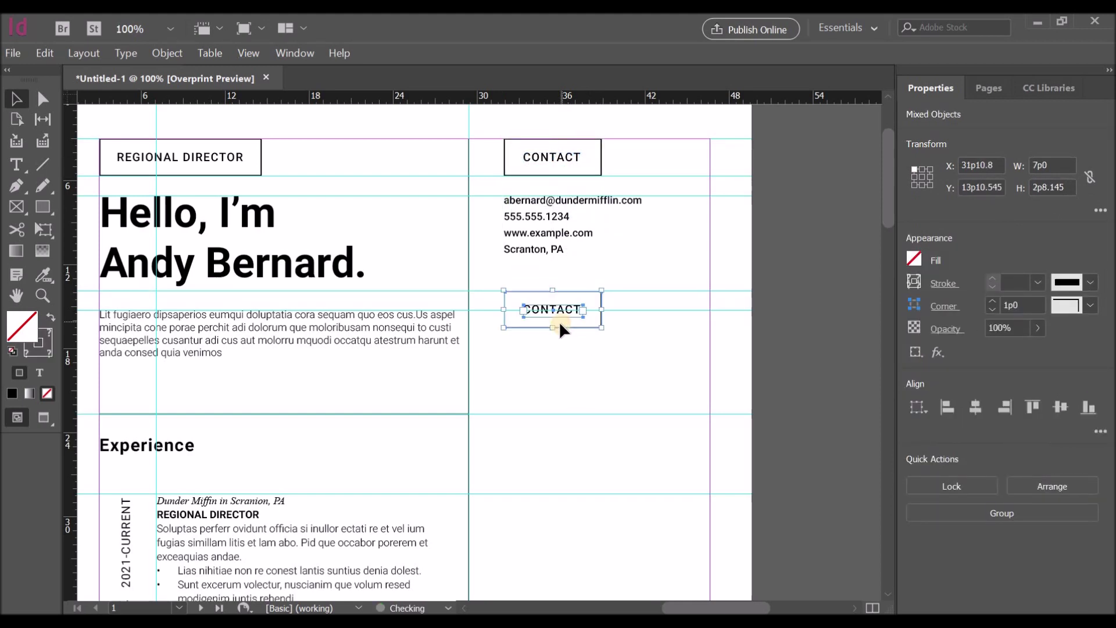
double_click(558, 309)
left_click_drag(580, 308, 527, 307)
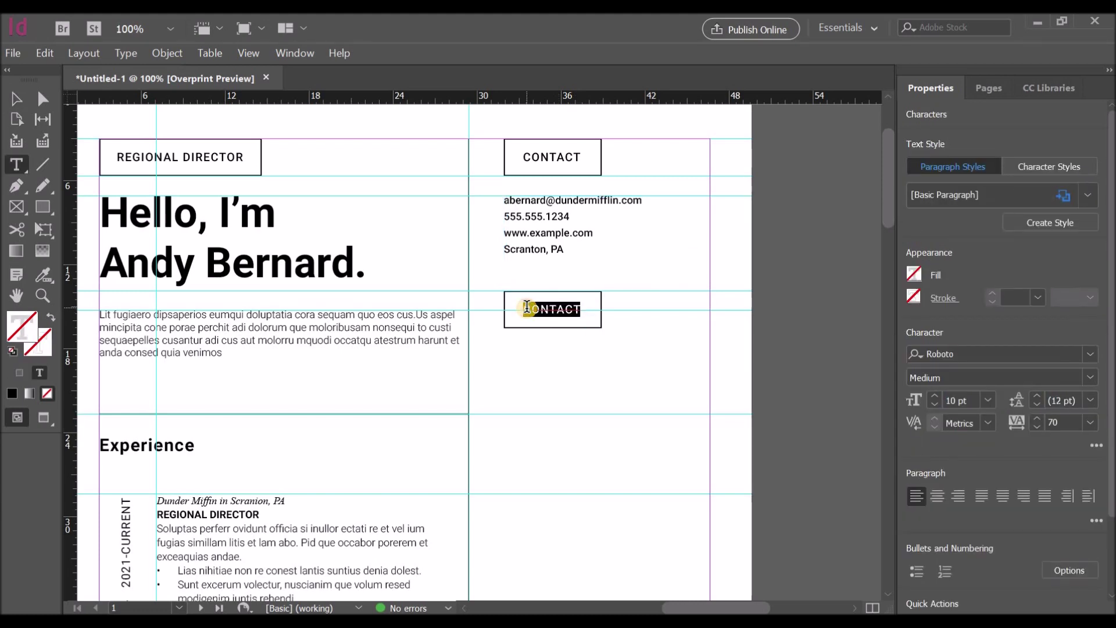
type("EDUCA-")
key("Escape")
Step: Widen the EDUCATION rectangle to fit and centre the label horizontally inside it
left_click(595, 323)
left_click(596, 323)
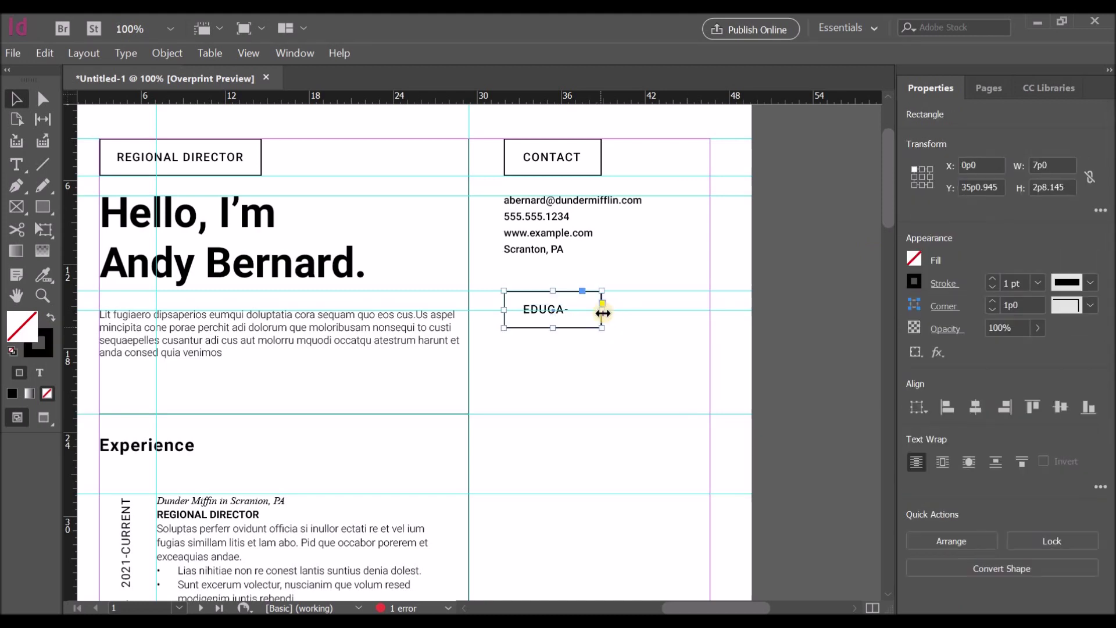
mouse_move(601, 309)
left_mouse_down()
mouse_move(627, 313)
mouse_move(595, 318)
left_mouse_up()
left_click(559, 310)
left_click(619, 323, "shift")
left_click(976, 406)
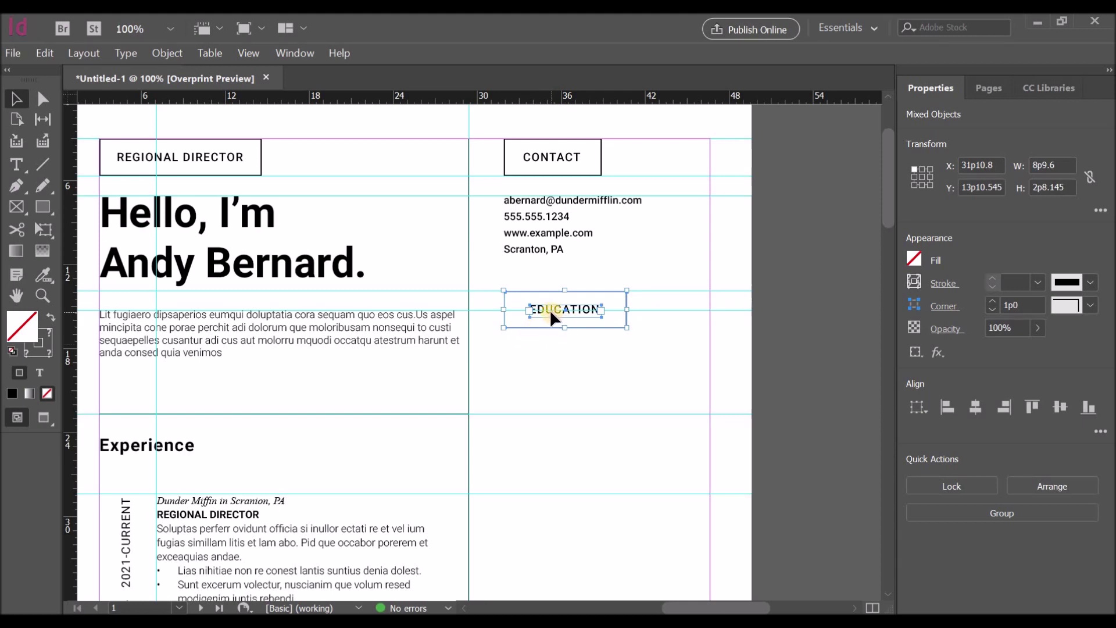
mouse_move(627, 309)
left_mouse_down()
mouse_move(615, 309)
mouse_move(625, 308)
left_mouse_up()
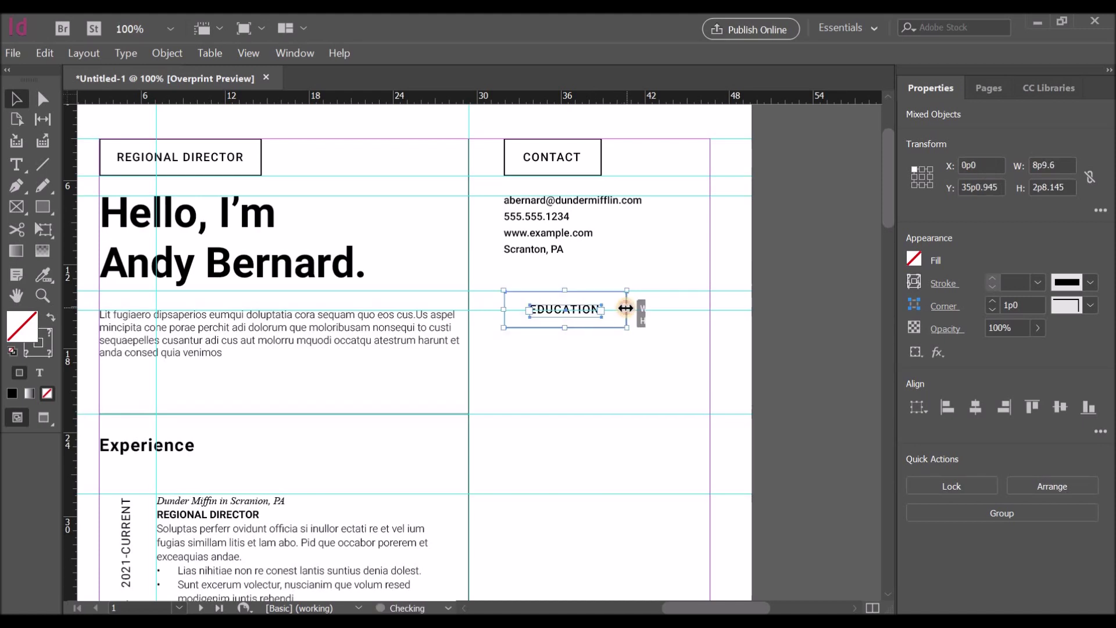
left_click(667, 331)
Step: Undo an accidental text thread on the EDUCATION frame, then select the contact details frame
scroll(667, 331, "down", 1)
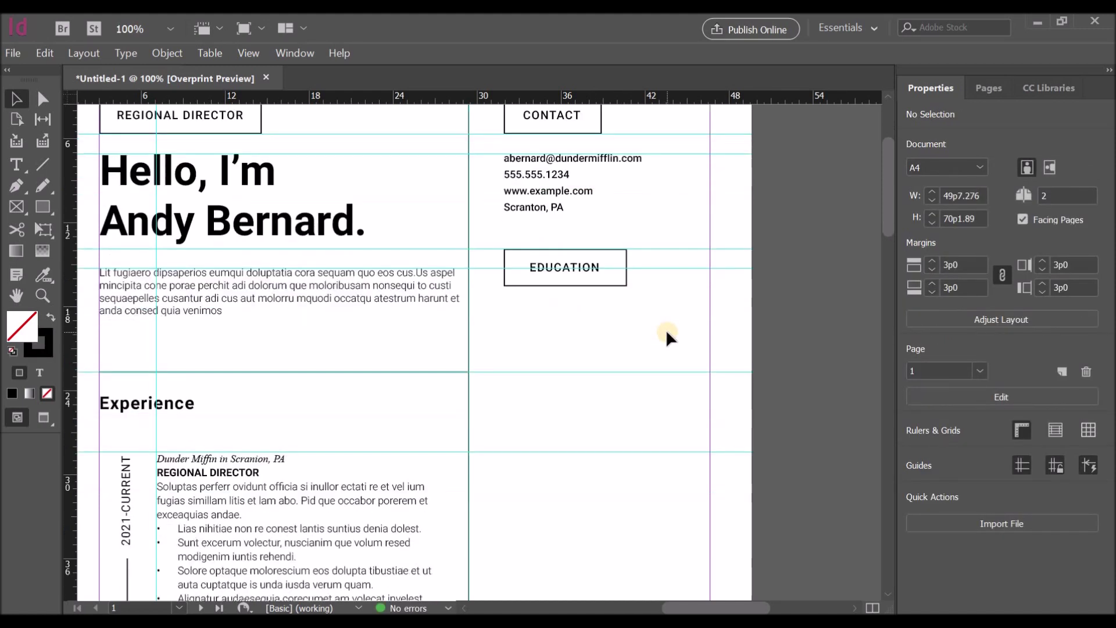
left_click(547, 272)
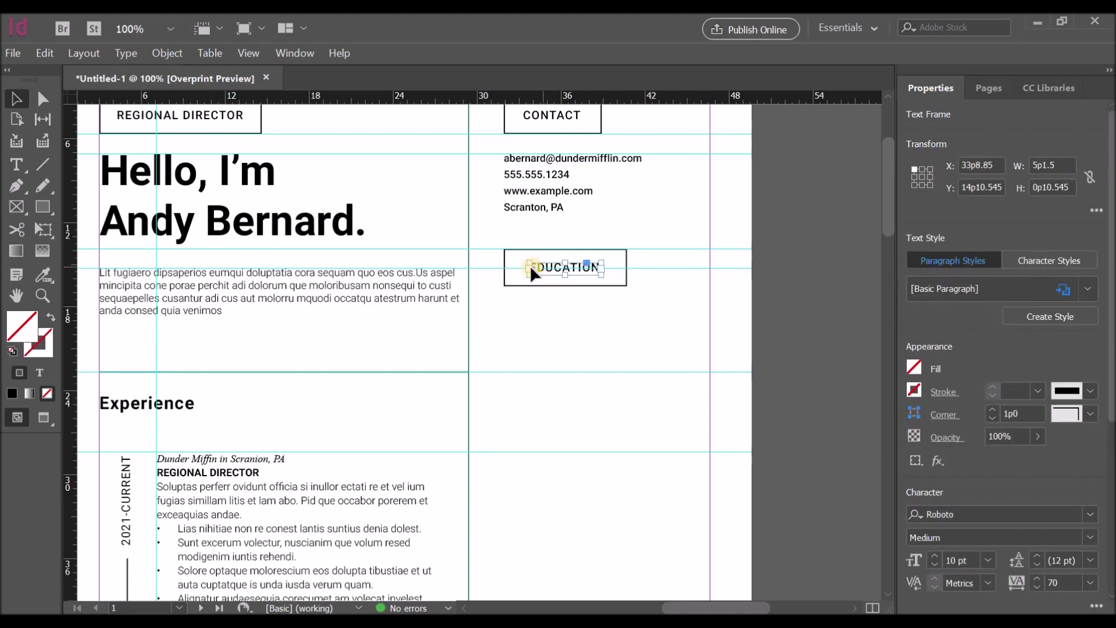
left_click_drag(526, 267, 533, 283)
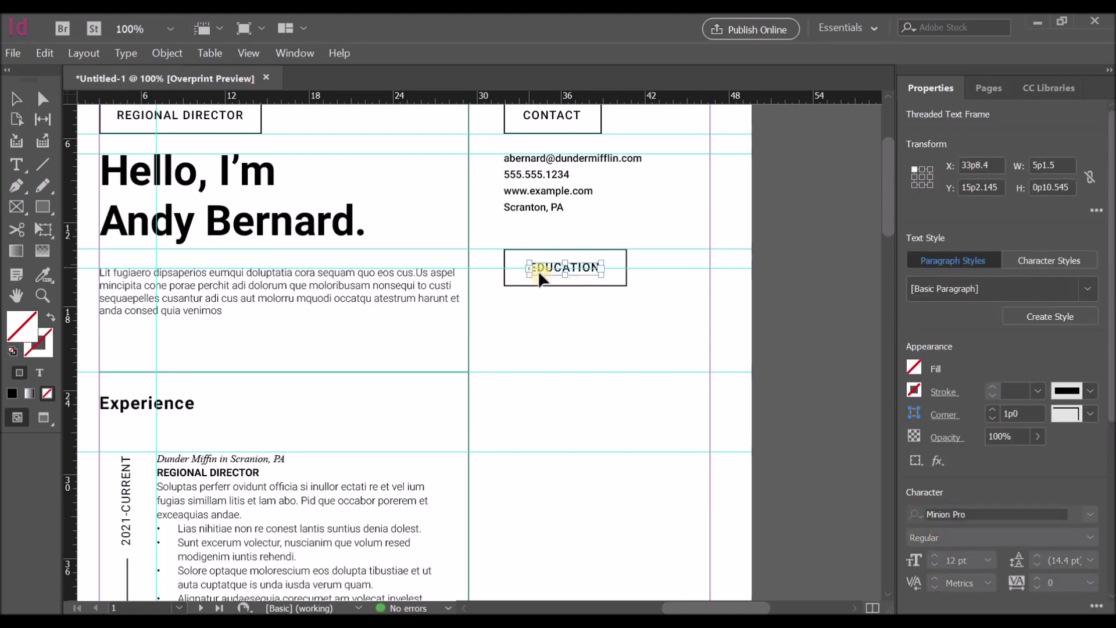
left_click(529, 267)
key("ctrl+z")
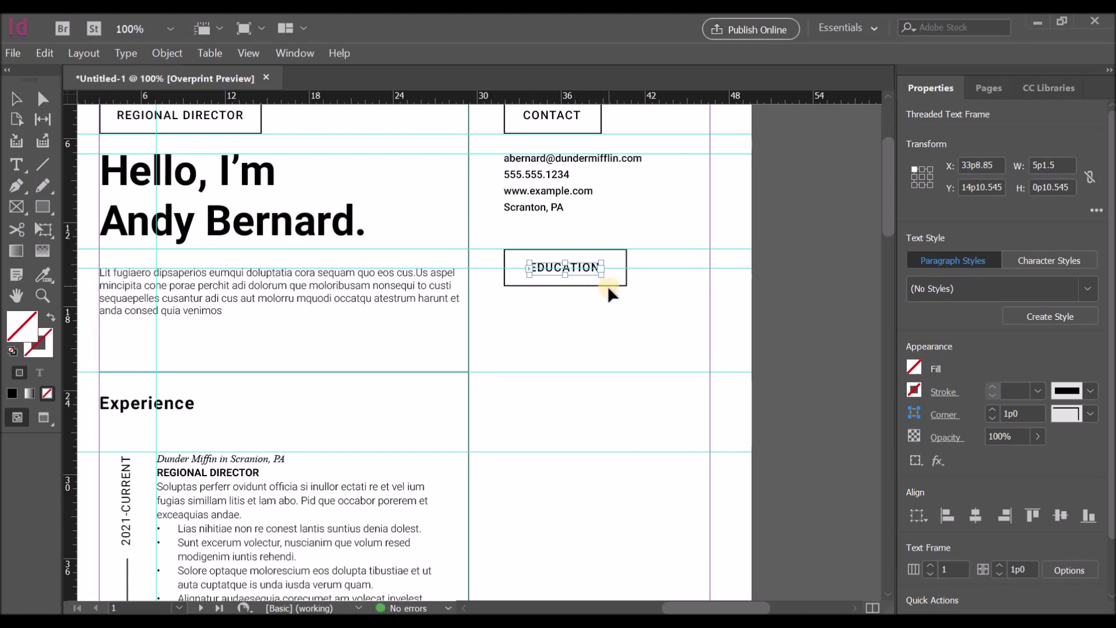
left_click(766, 299)
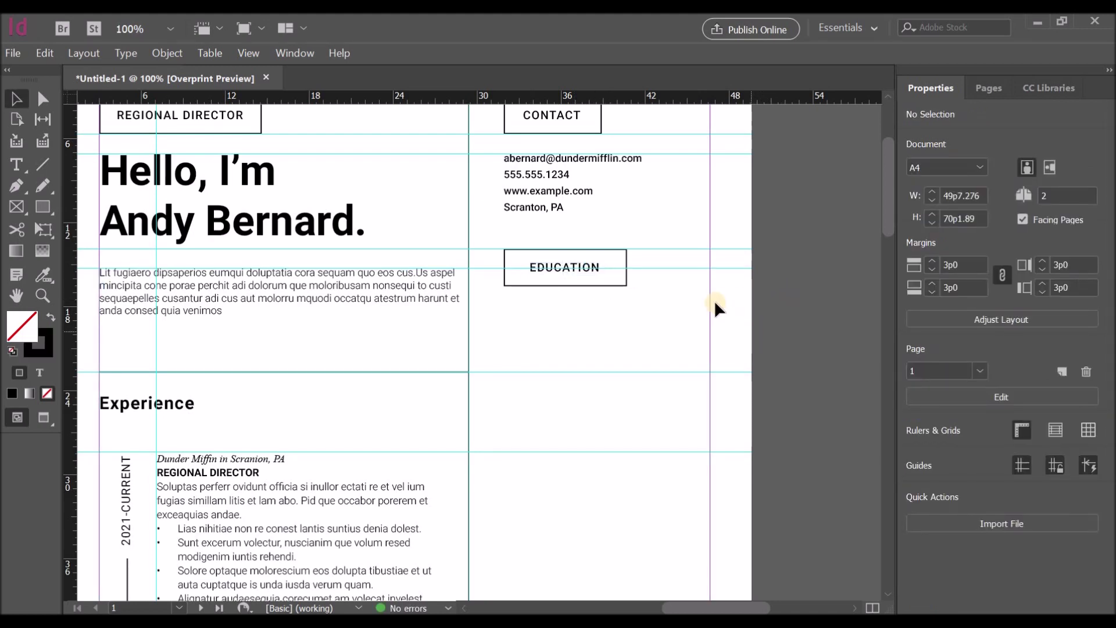
left_click(532, 175)
Step: Copy the contact block below EDUCATION and replace its first line with '2014 - 2017' at 8 pt
left_click_drag(532, 175, 539, 324)
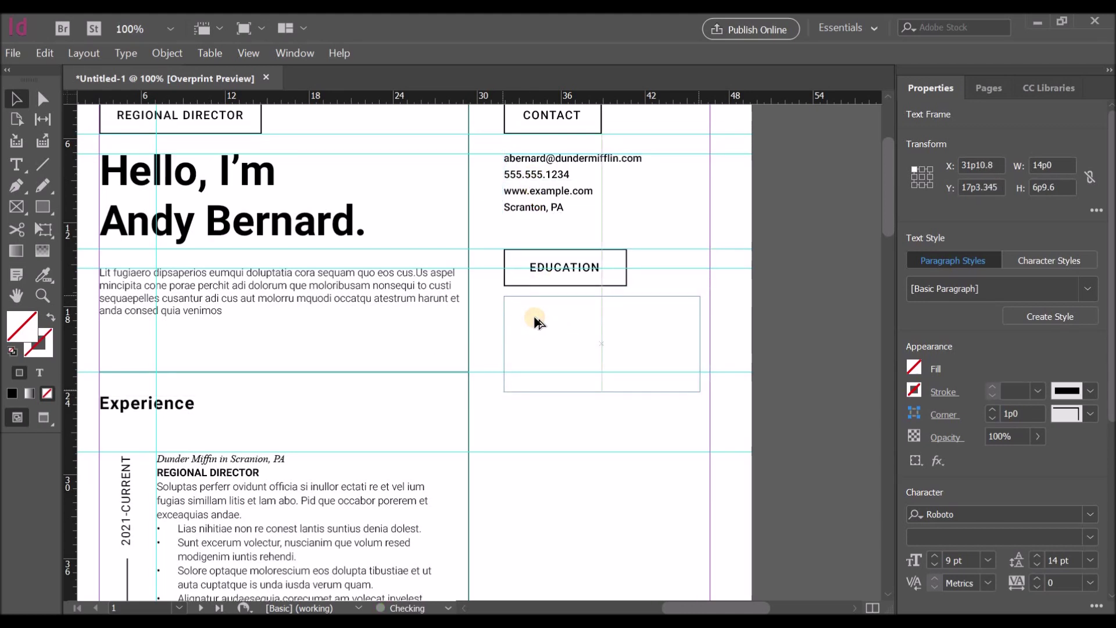
double_click(636, 302)
triple_click(505, 300)
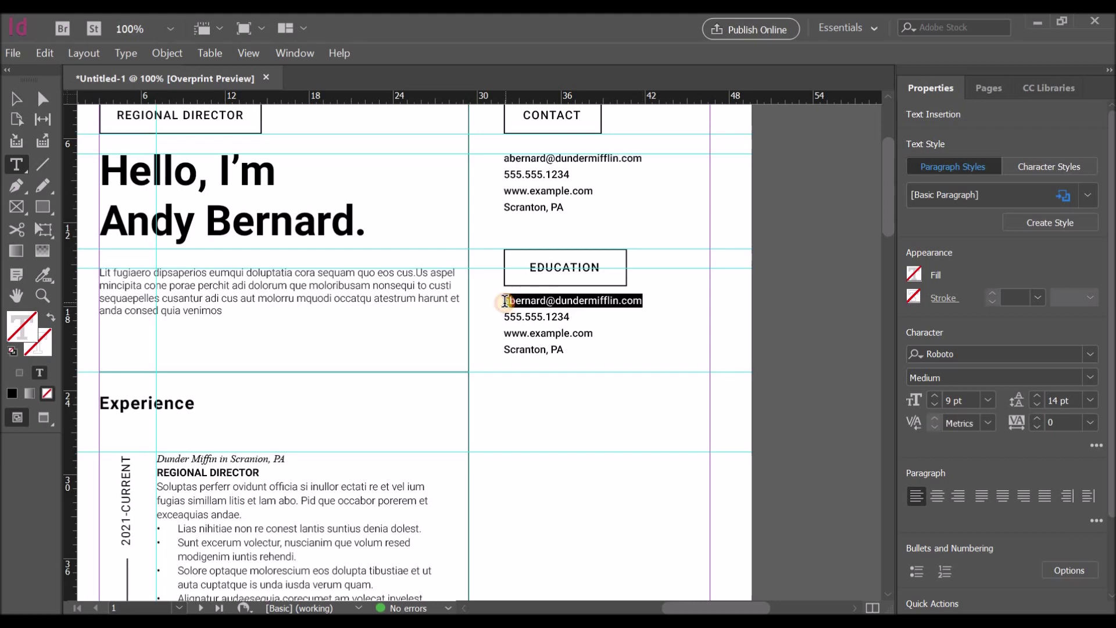
type("2014")
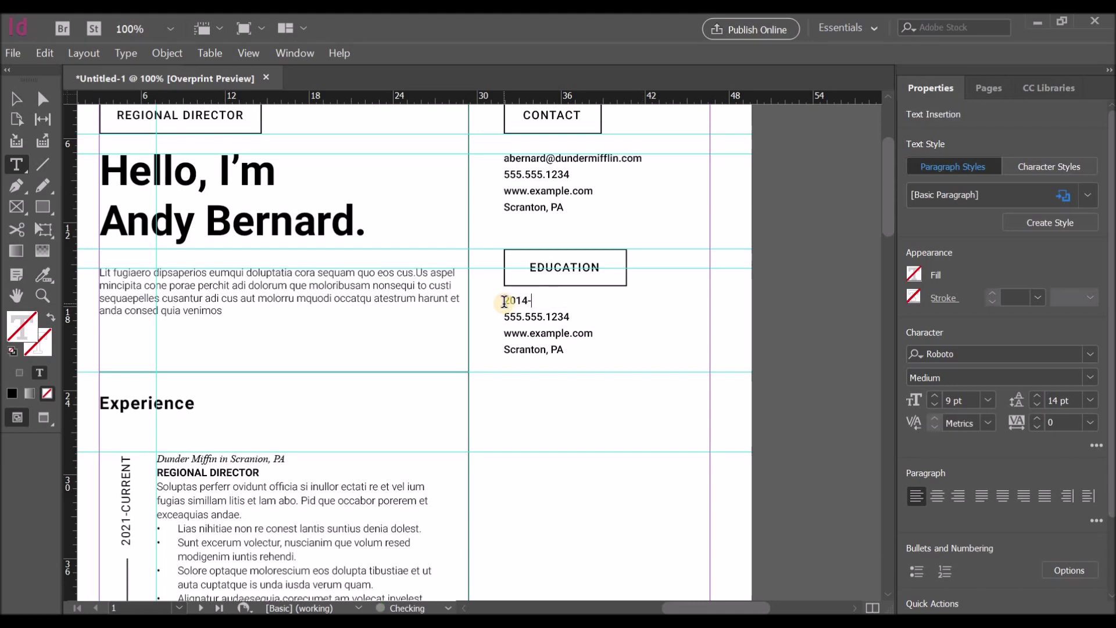
type("-2017")
triple_click(504, 300)
left_click(987, 400)
left_click(976, 162)
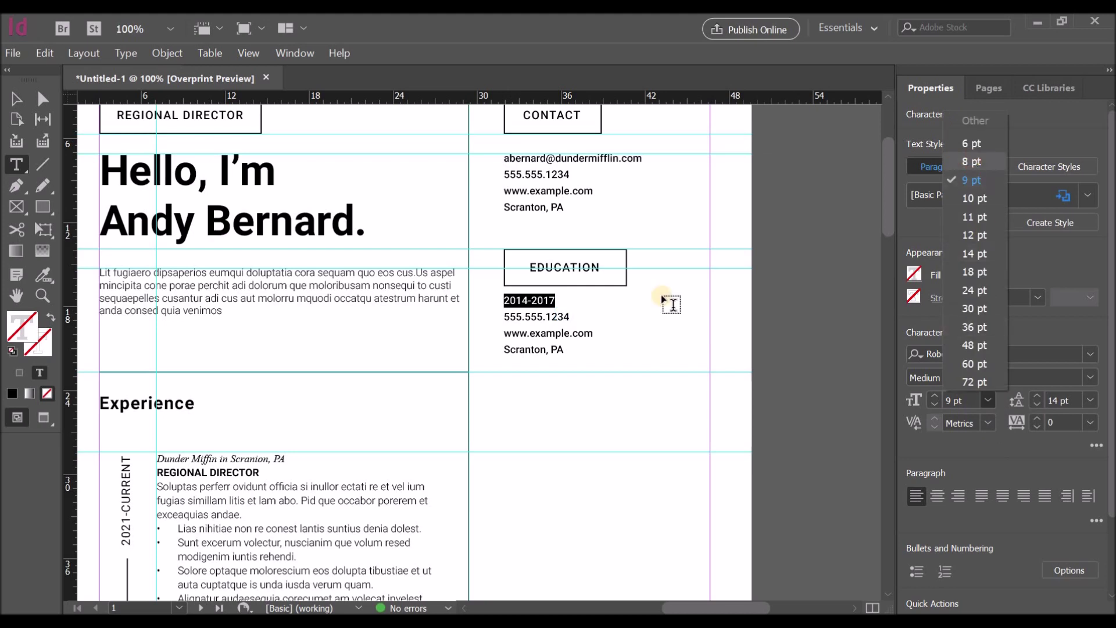
left_click(533, 300)
key("Right")
Step: Replace the remaining lines with 'B.A. in Business Administration' and 'Cornell University', deleting the leftovers
left_click_drag(503, 316, 564, 315)
type("B.A")
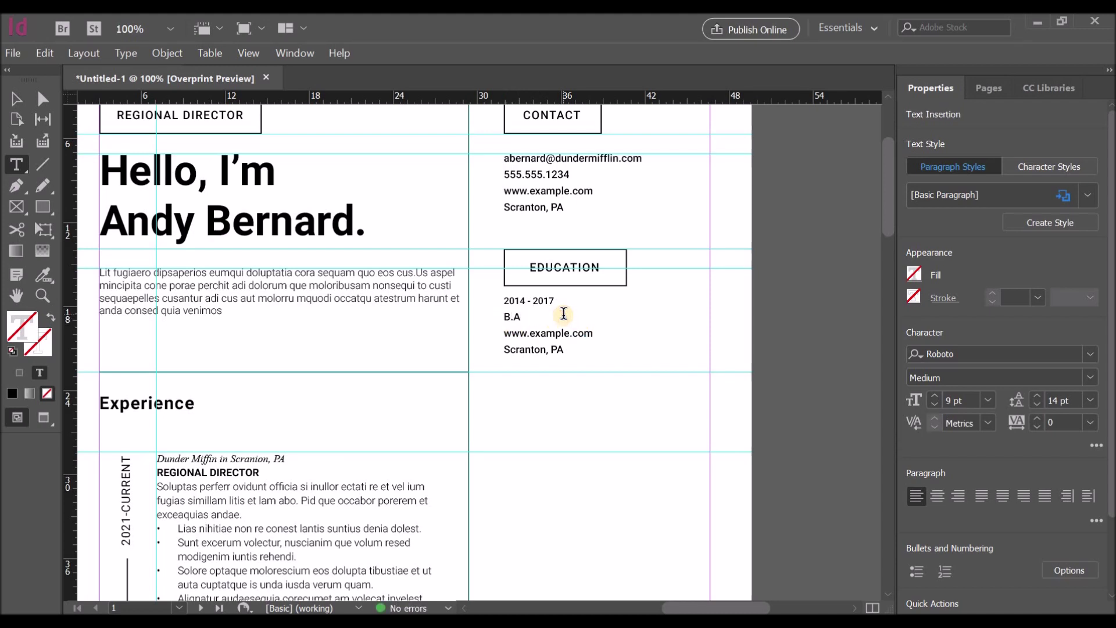
type(". in Business Administration")
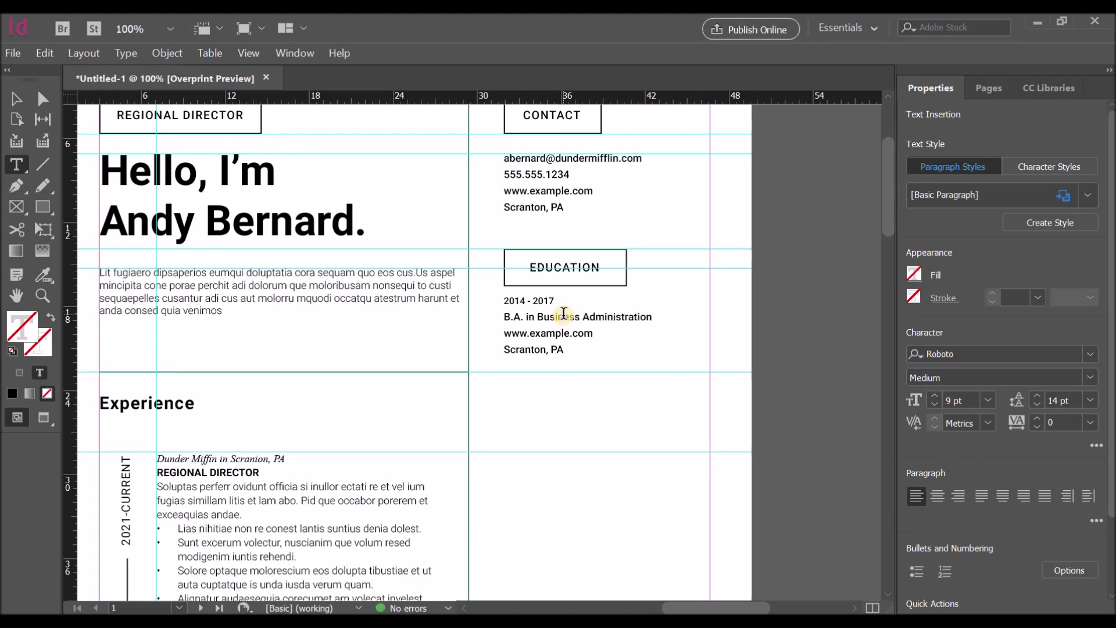
key("Return")
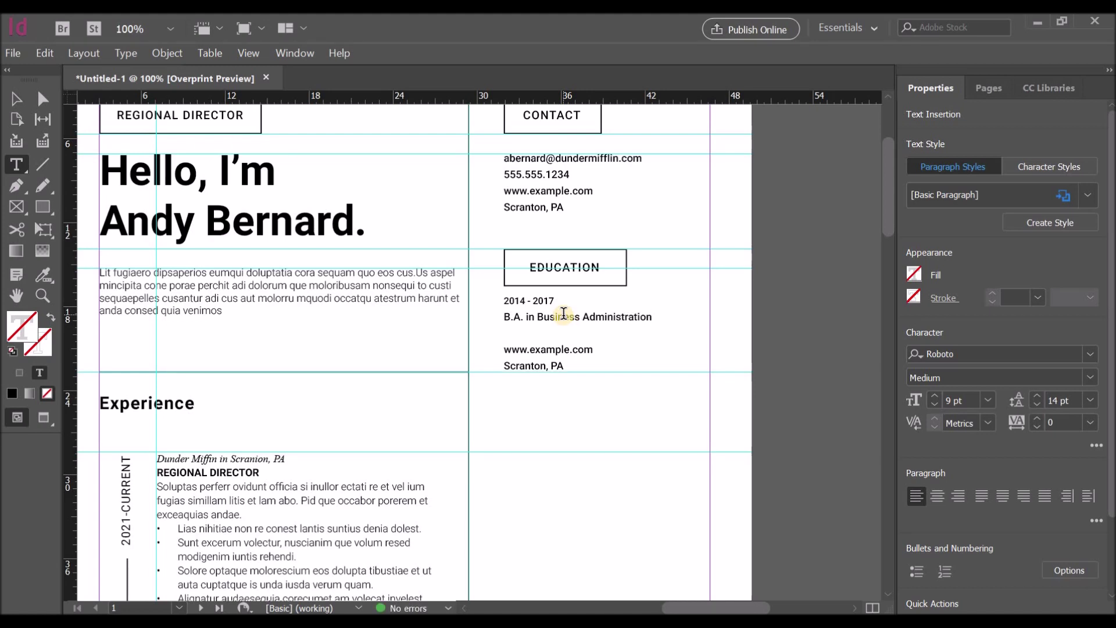
type("Cornell Uni")
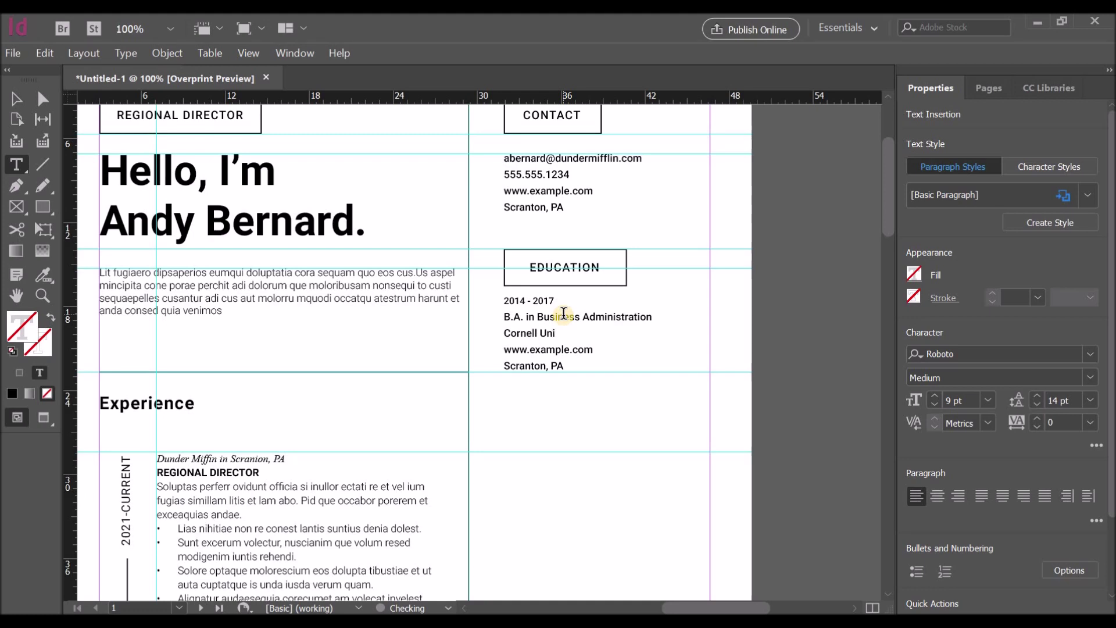
key("ctrl+shift+End")
key("BackSpace")
Step: Set the degree line to Times New Roman Italic at 10 pt
left_click_drag(651, 317, 491, 317)
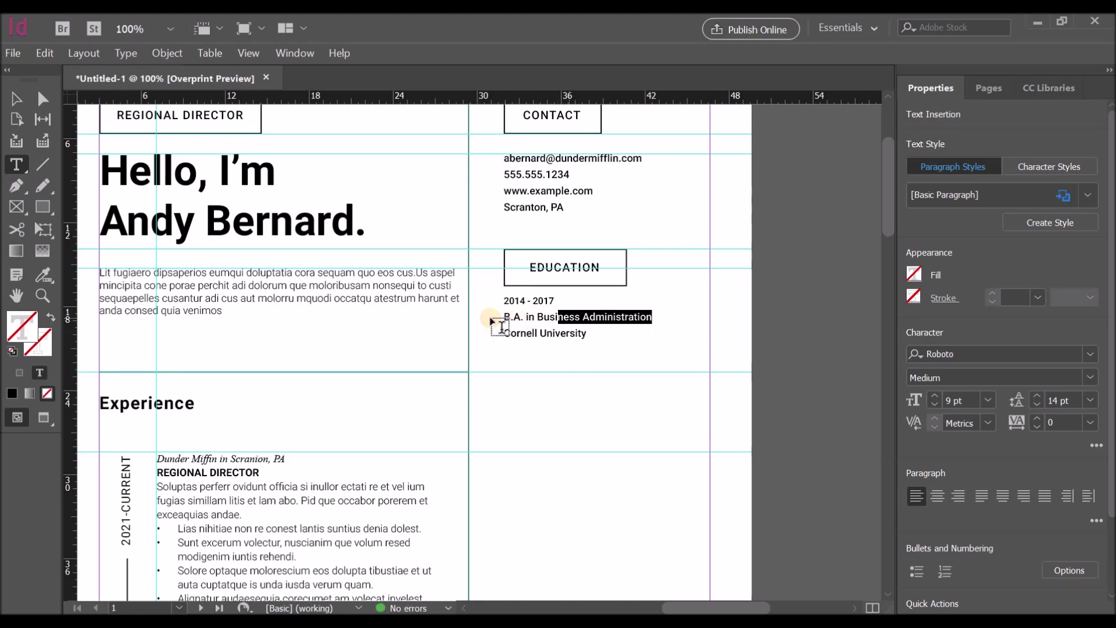
left_click(1038, 354)
type("times")
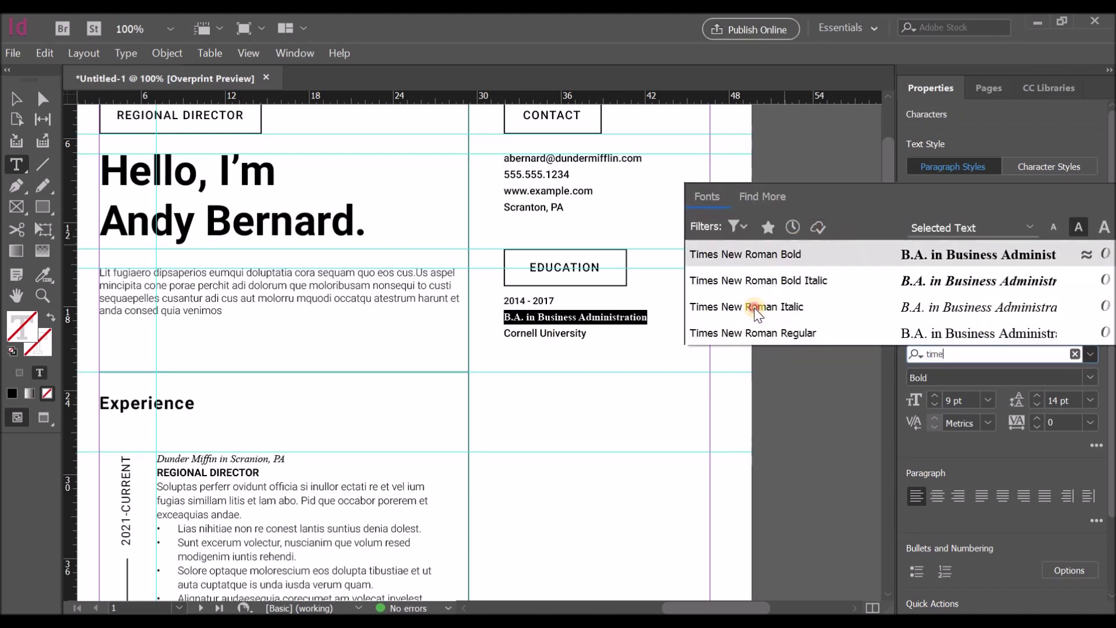
left_click(755, 308)
left_click(988, 400)
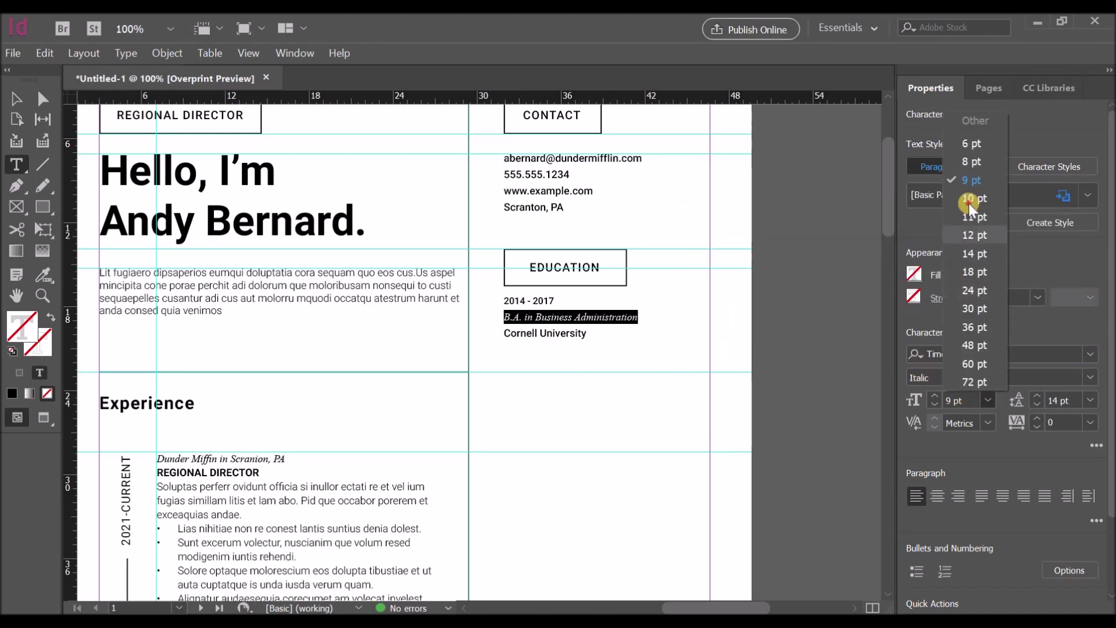
left_click(968, 204)
Step: Make 'Cornell University' 10 pt and shrink the education frame to fit its text
left_click_drag(503, 337, 680, 381)
left_click(988, 400)
left_click(966, 204)
left_click(594, 364)
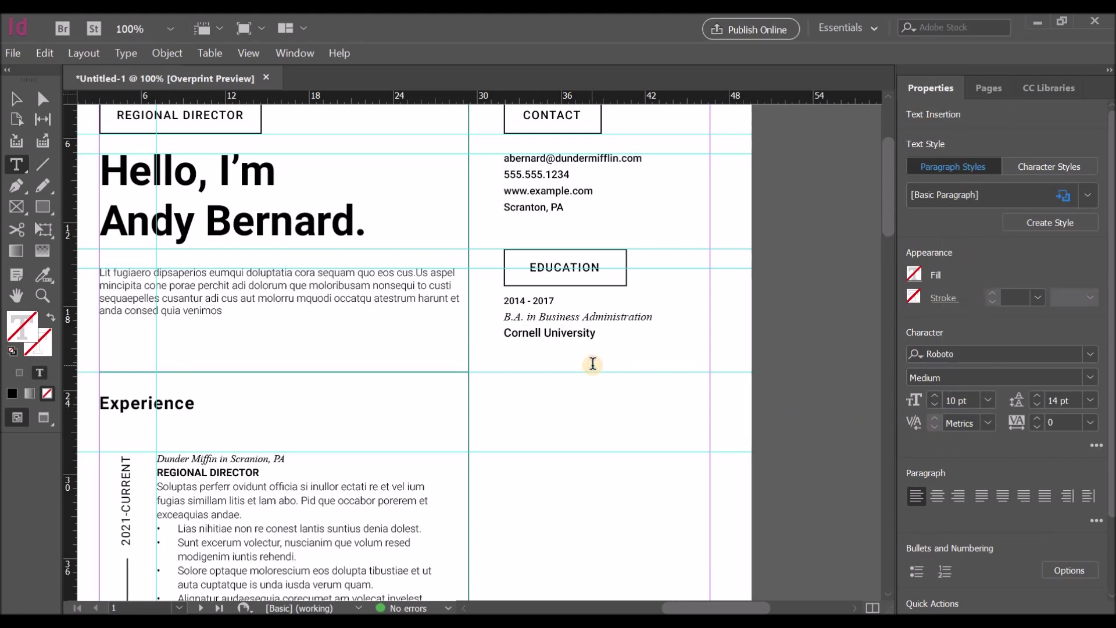
left_click(21, 103)
left_click_drag(603, 396, 550, 405)
Step: Nudge the entry down and change the second entry's years to 2012 - 2014
left_click(544, 325)
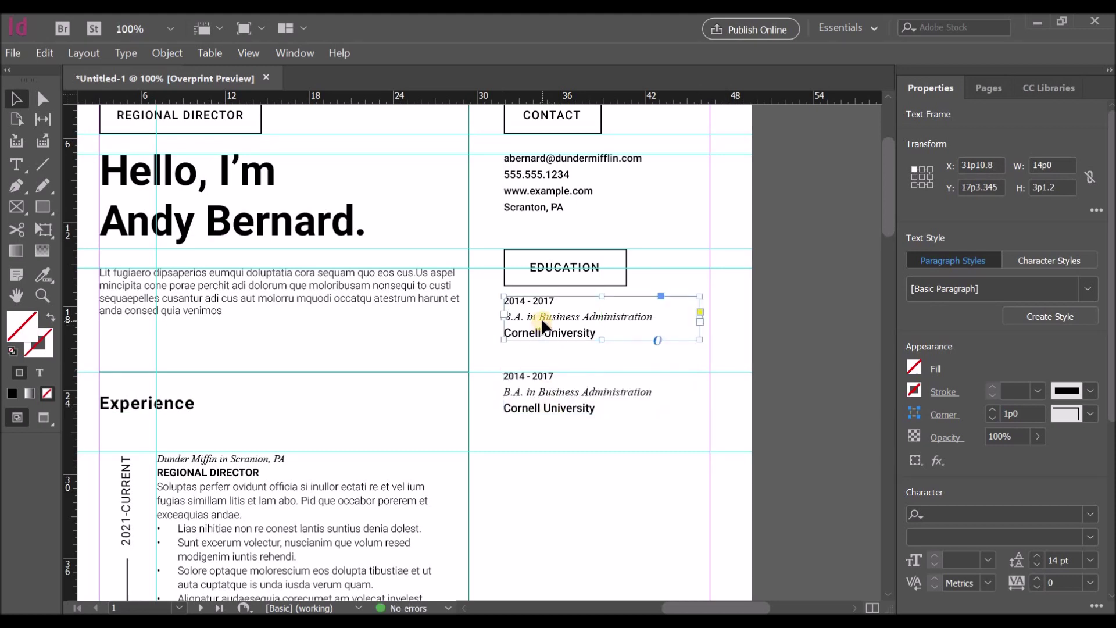
key("Down")
key("Down")
key("Down")
key("Down")
key("Down")
key("Down")
key("Down")
key("Down")
key("Down")
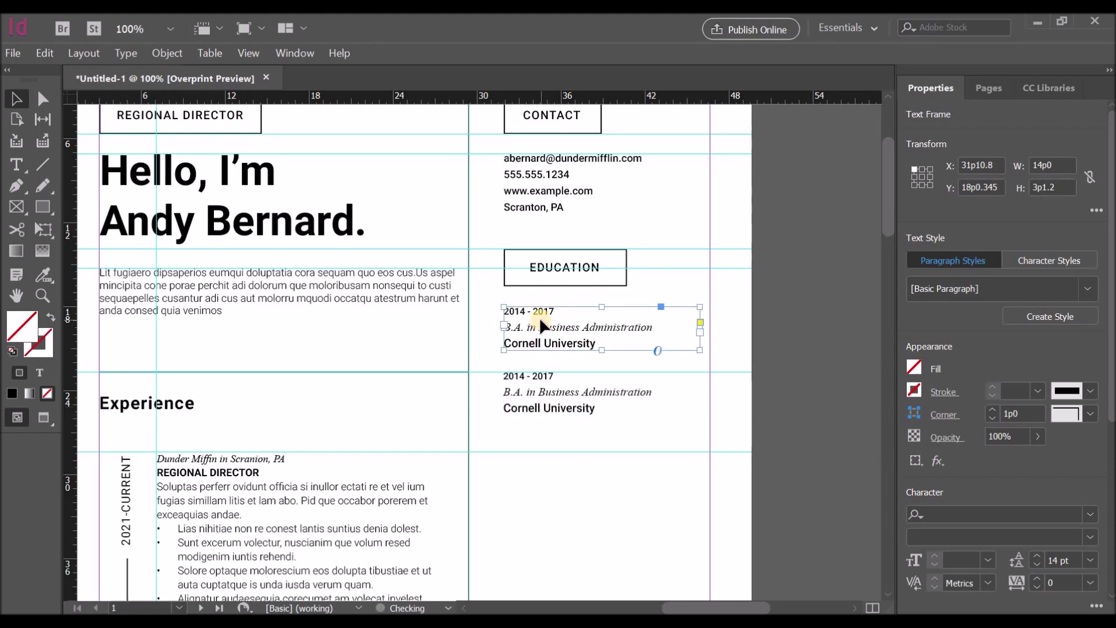
double_click(522, 383)
key("BackSpace")
type("2")
double_click(547, 377)
type("2014")
Step: Change the second degree to 'A.A. in History'
left_click(512, 393)
double_click(506, 393)
type("A")
left_click_drag(539, 393, 650, 393)
type("History")
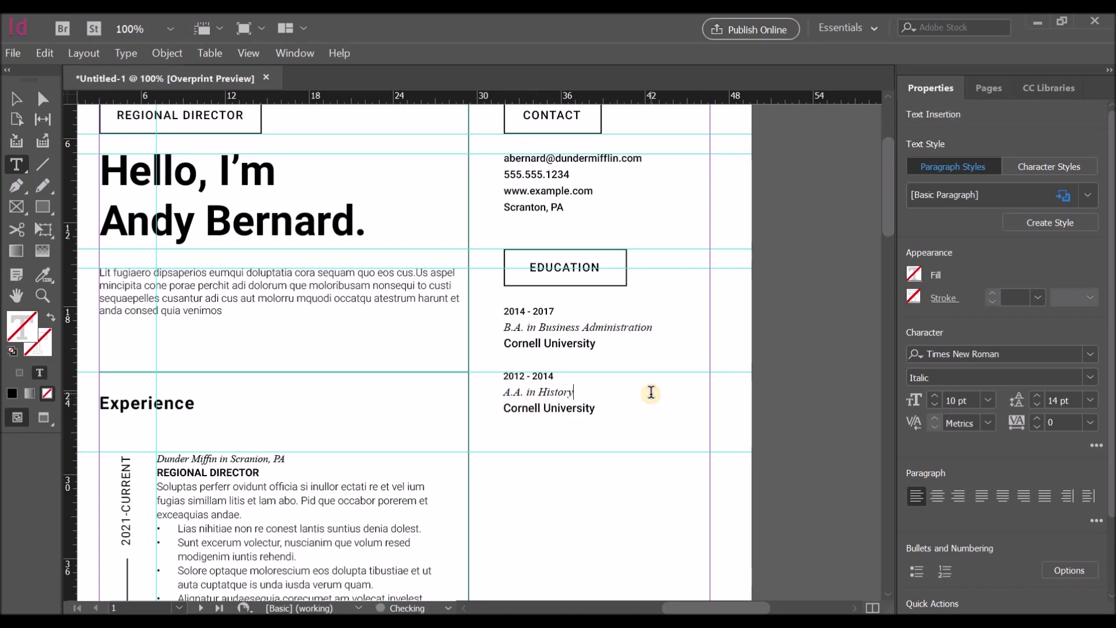
scroll(578, 377, "down", 3)
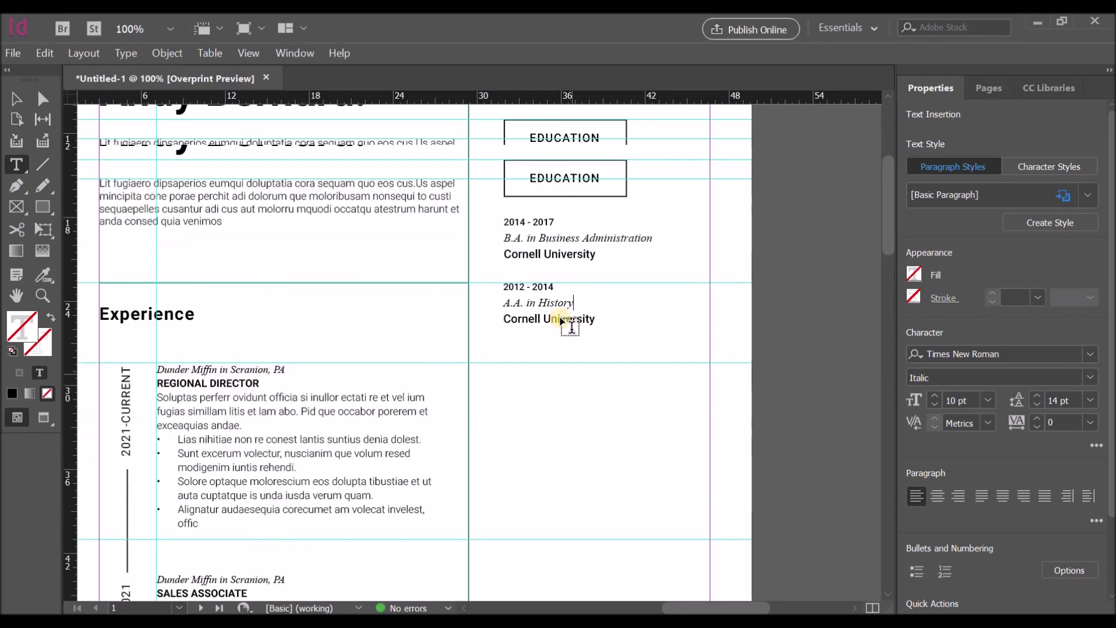
scroll(563, 322, "up", 5)
left_click(20, 97)
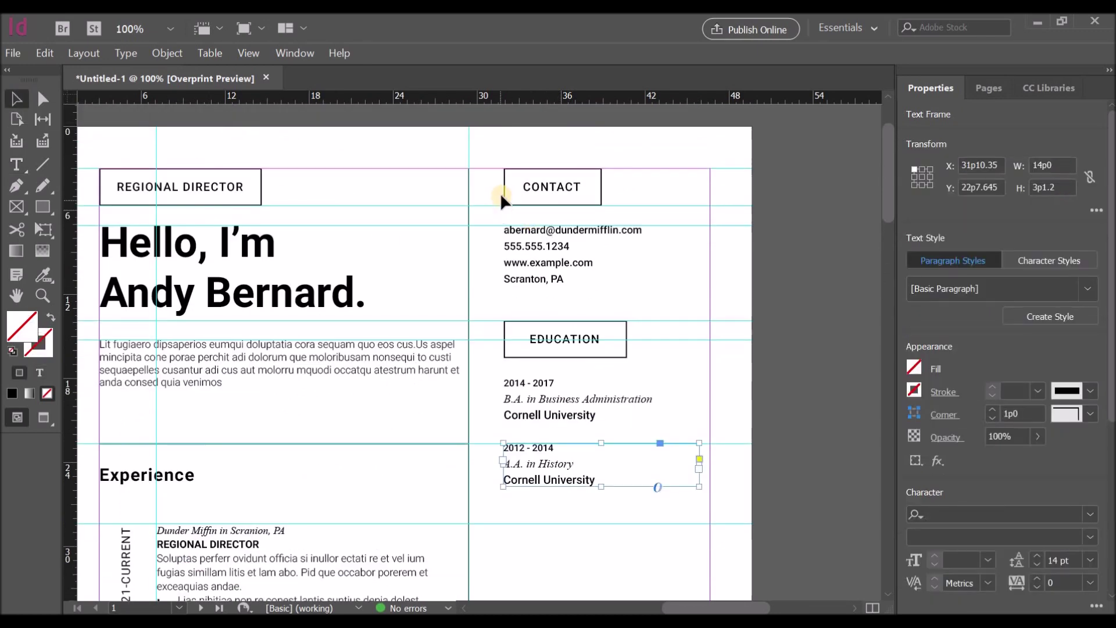
Step: Duplicate the CONTACT heading and details below Education and retitle the copied heading SKILLS
left_click(514, 196)
left_click(542, 186)
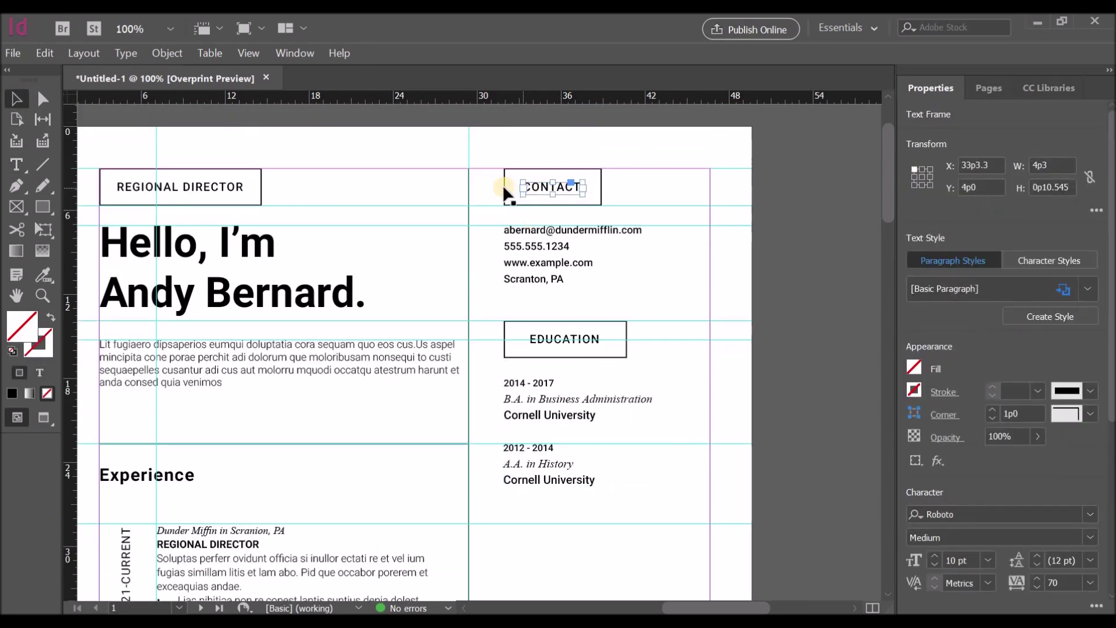
left_click(523, 233, "shift")
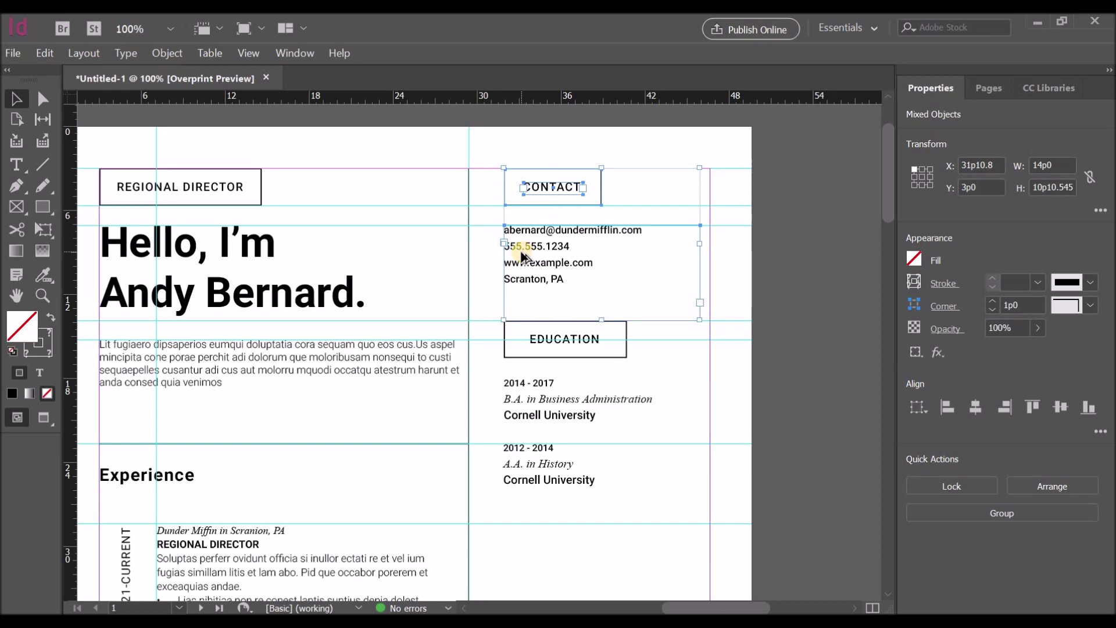
left_click_drag(522, 452, 529, 535)
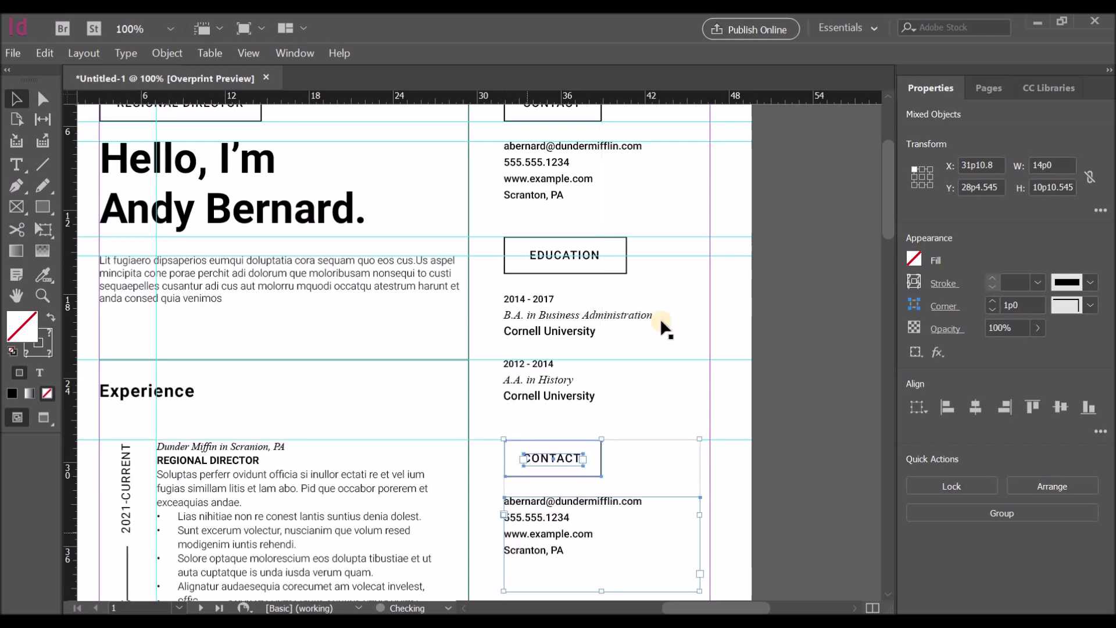
scroll(660, 319, "down", 3)
double_click(566, 290)
left_click_drag(580, 291, 524, 290)
type("SKILLS")
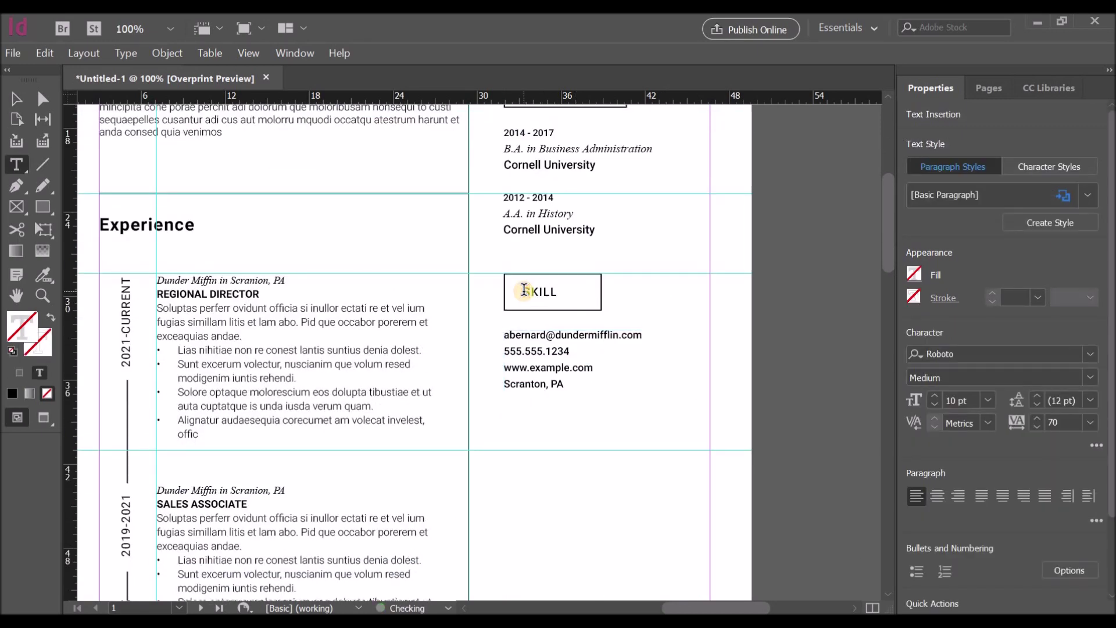
key("Escape")
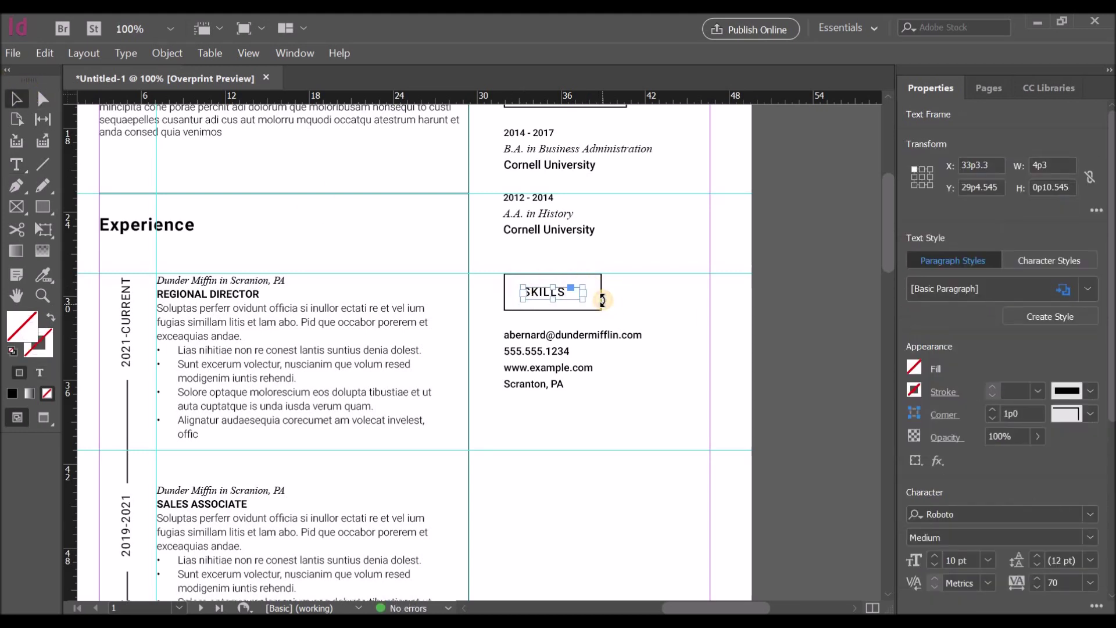
Step: Narrow the SKILLS heading rectangle and its text frame to fit the word
left_click(589, 293)
left_click_drag(592, 303, 582, 302)
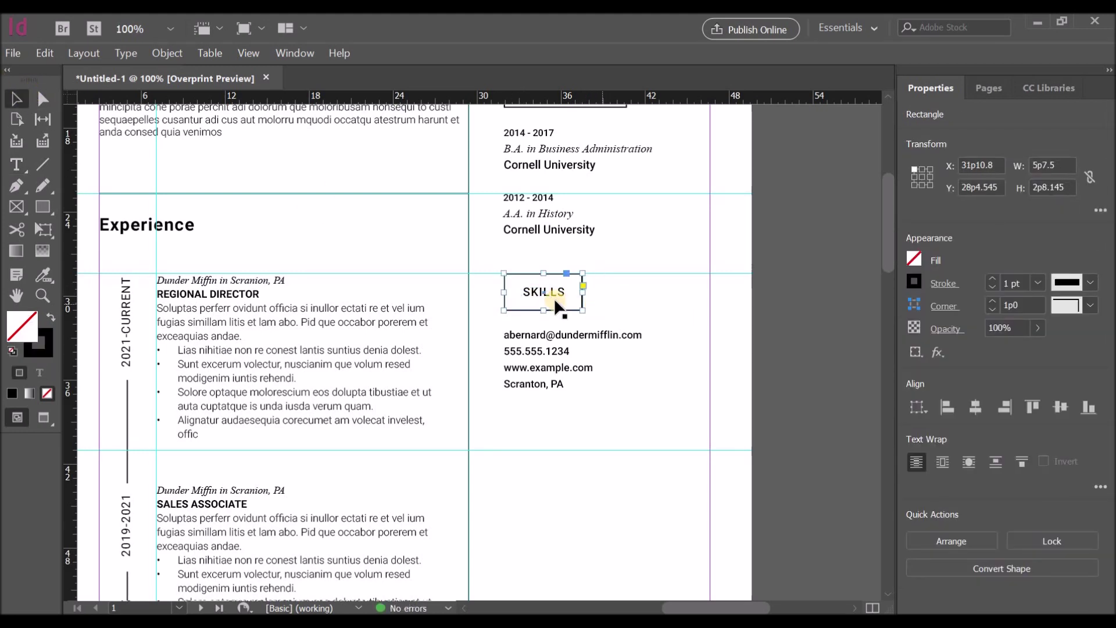
left_click(544, 290)
left_click(583, 296)
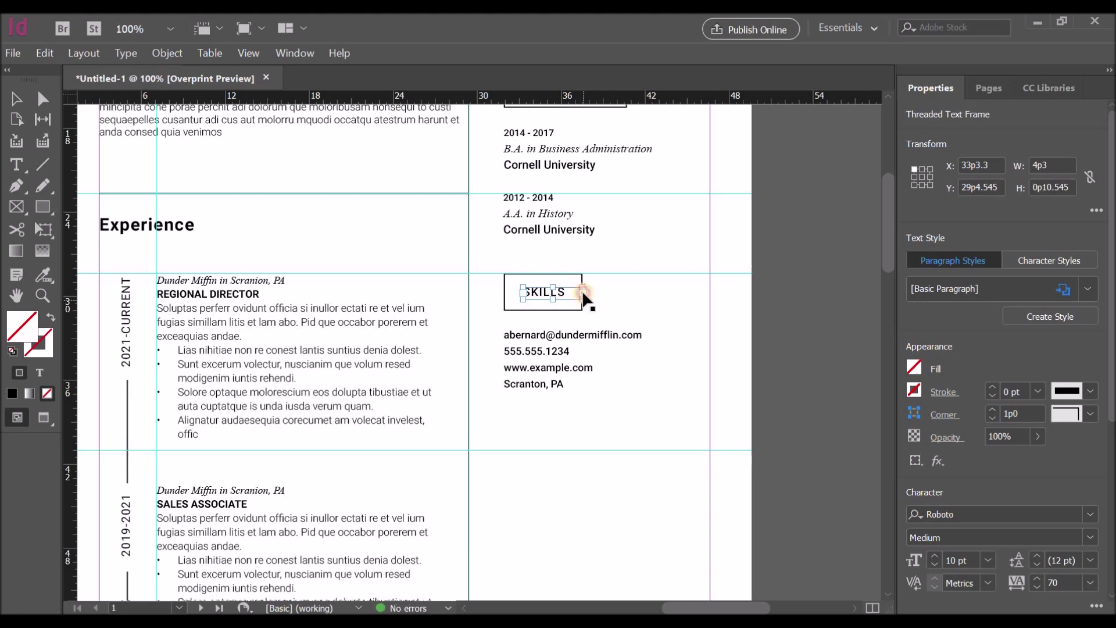
left_click(554, 287)
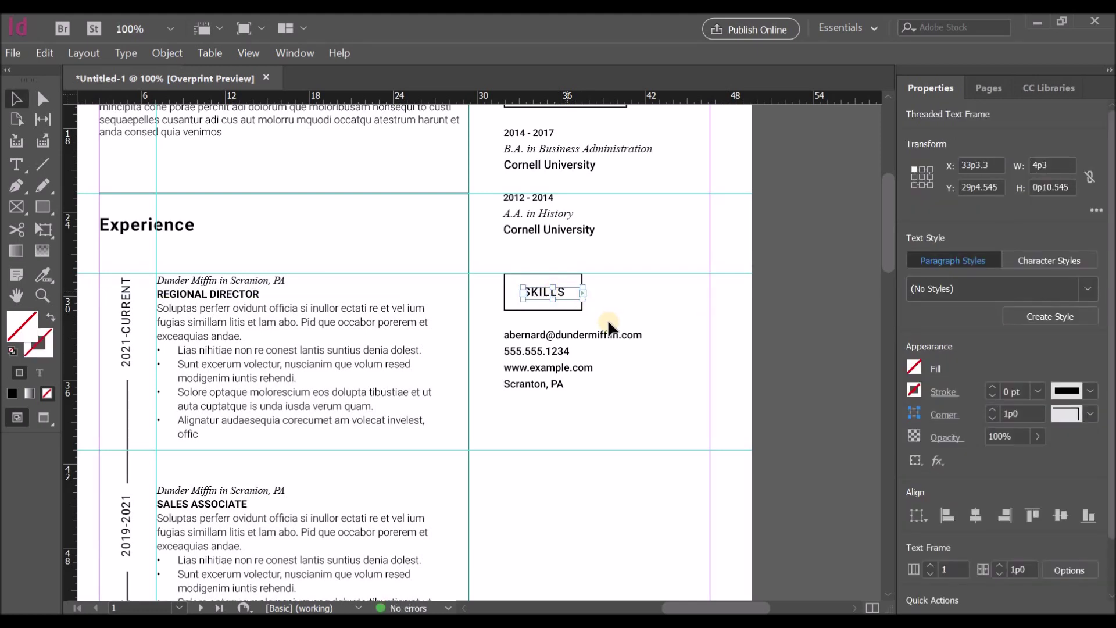
left_click_drag(581, 302, 564, 295)
left_click(564, 295)
left_click(564, 294)
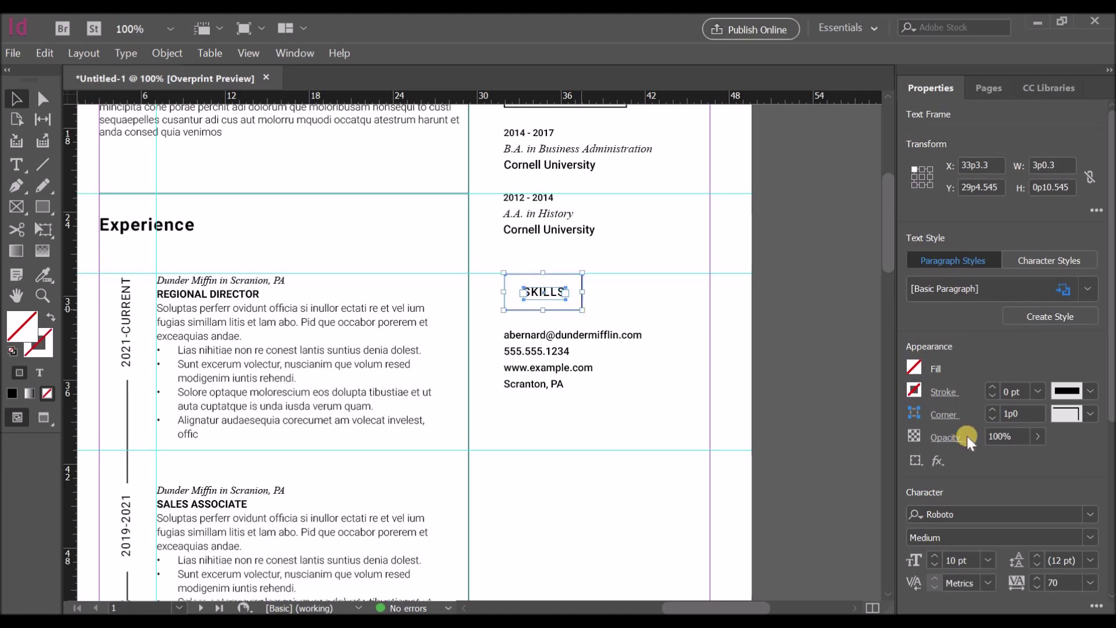
left_click(599, 322)
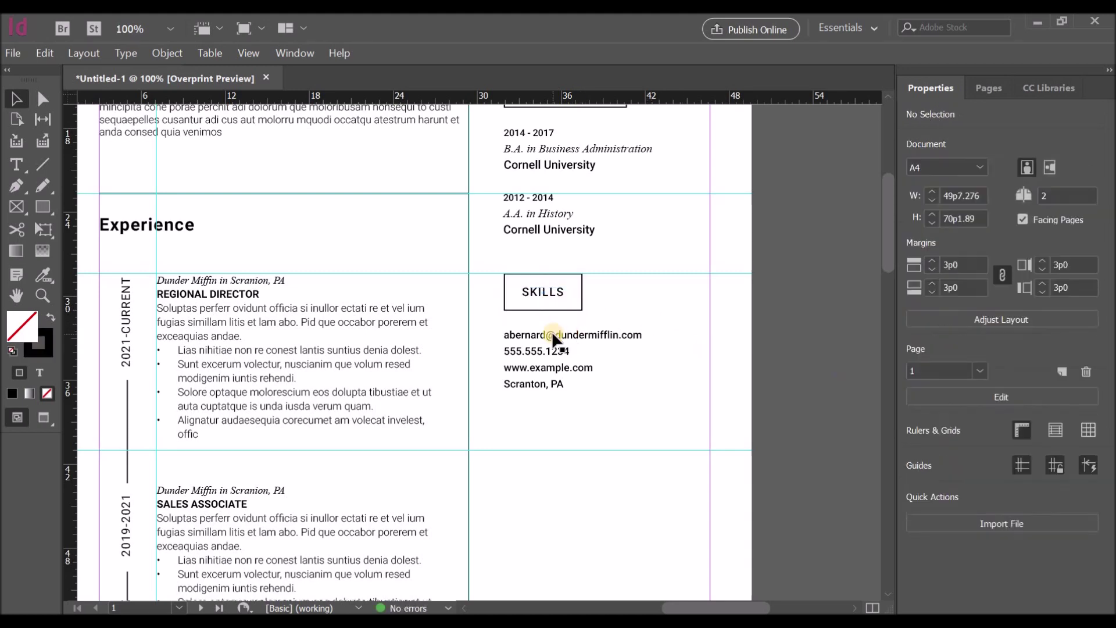
Step: Turn the four copied contact lines under SKILLS into a bulleted list
double_click(501, 336)
left_click_drag(499, 337, 568, 391)
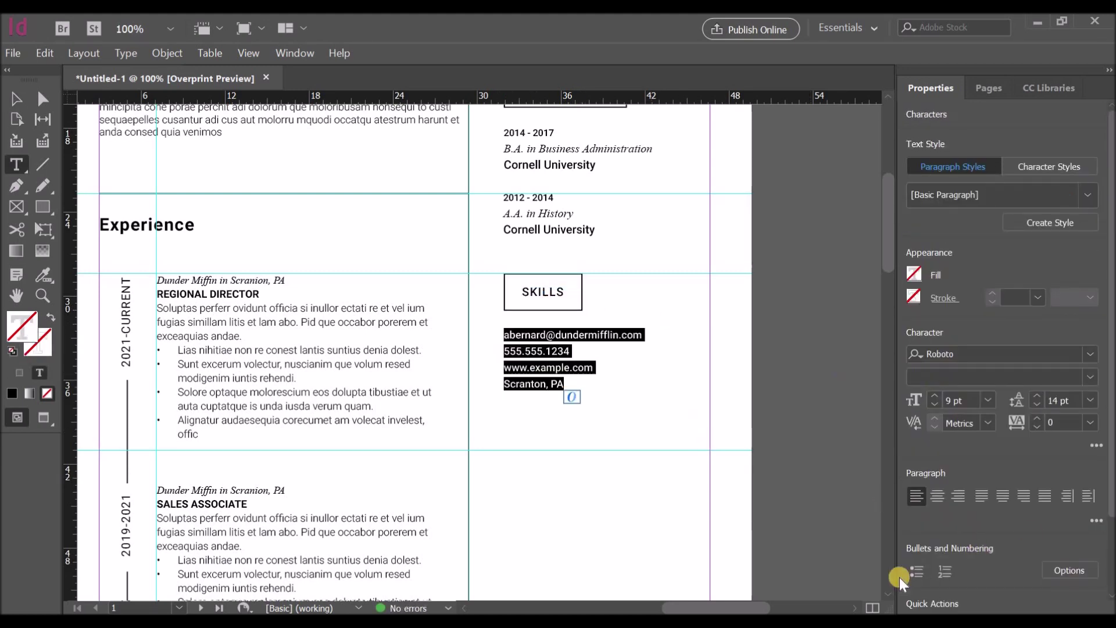
left_click(917, 572)
left_click(1073, 569)
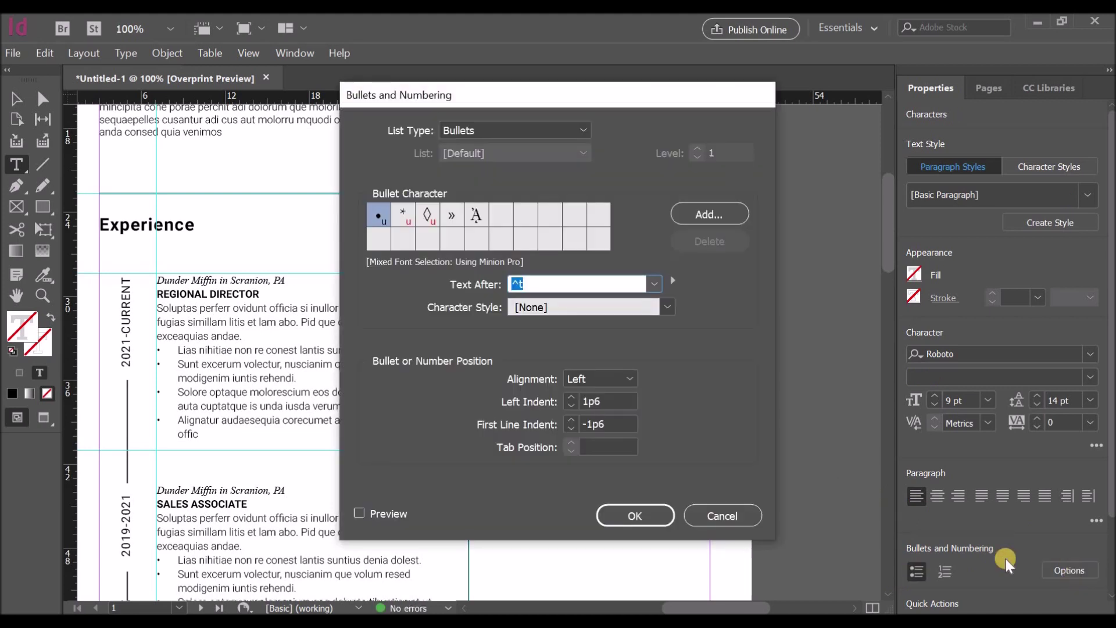
left_click(738, 514)
Step: Replace the bullets with the skills, from 'Team Coahing & Leadership' through 'Typing Speed : 500 wpm'
left_click_drag(525, 335, 666, 333)
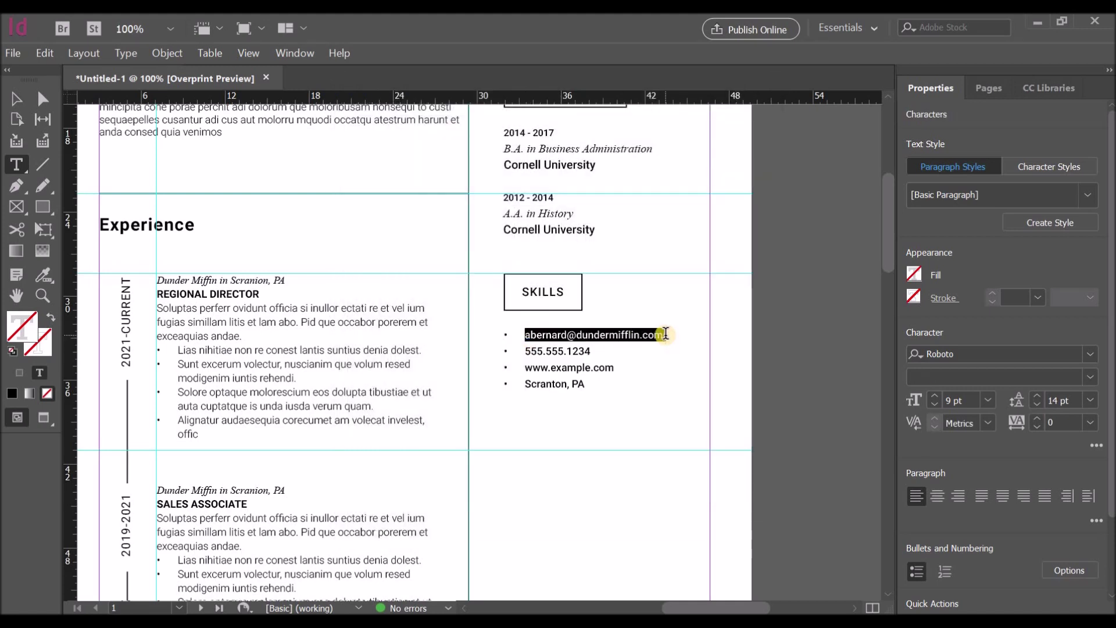
type("Team ")
type("Coahing & ")
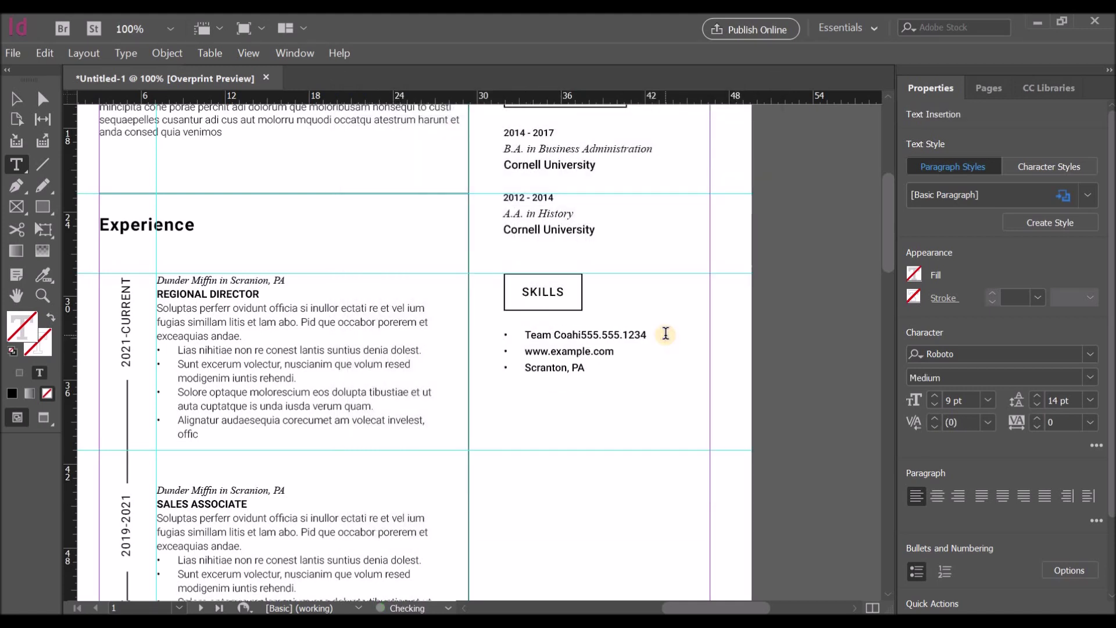
type("Leadership")
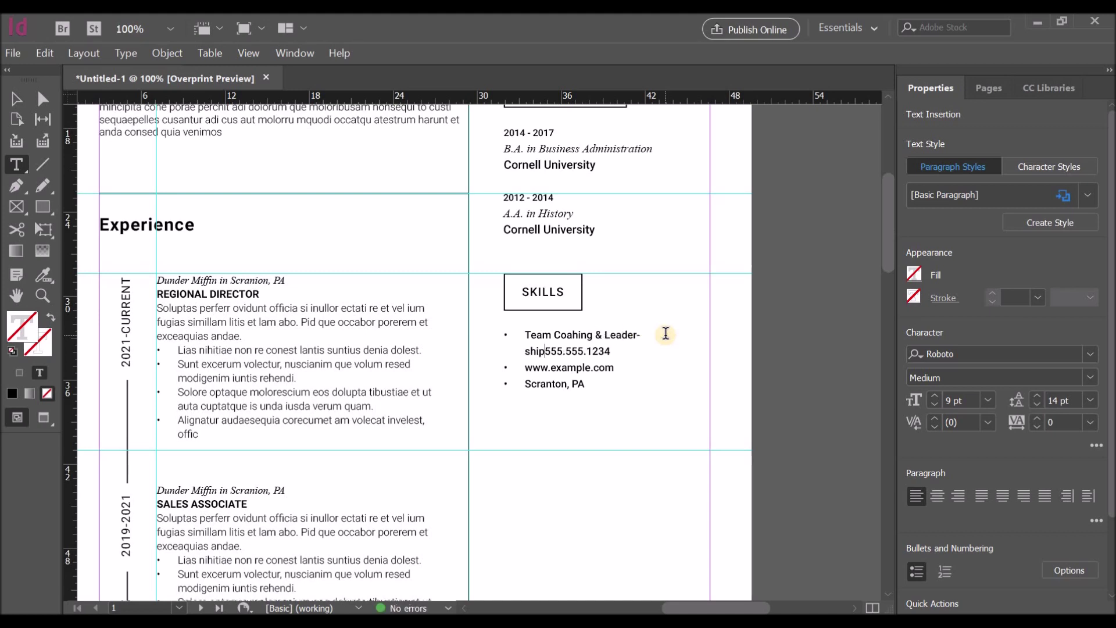
key("Return")
key("Delete")
key("Delete")
key("Delete")
key("Delete")
key("Delete")
key("Delete")
key("Delete")
key("Delete")
key("Delete")
key("Delete")
key("Delete")
key("Delete")
key("Delete")
key("Delete")
key("Delete")
key("Delete")
key("Delete")
key("Delete")
key("Delete")
key("Delete")
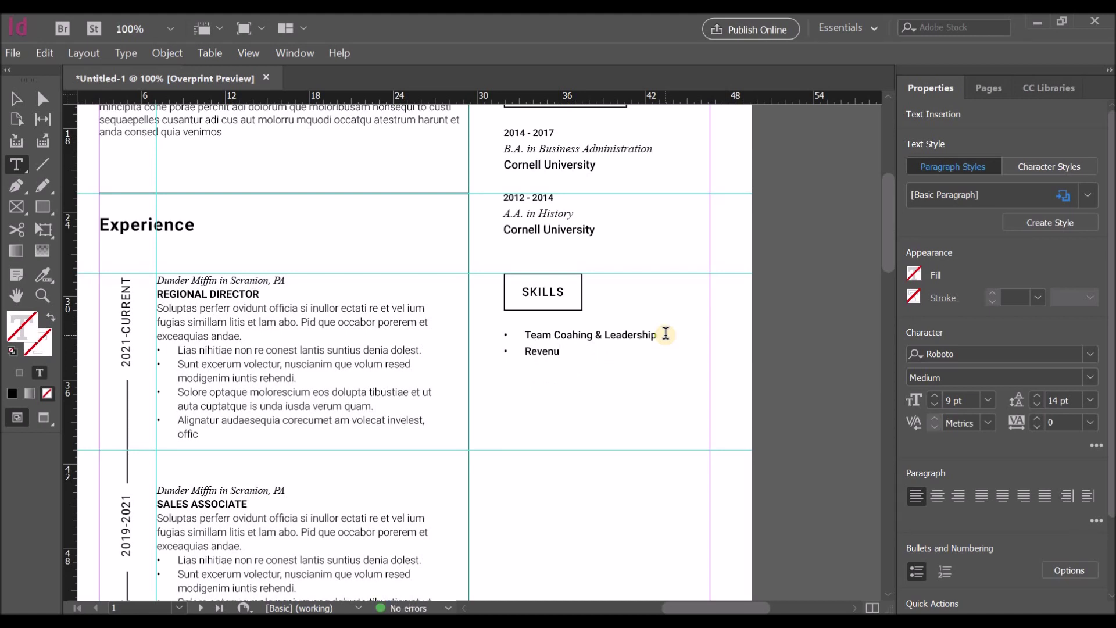
type("Revenue Generation")
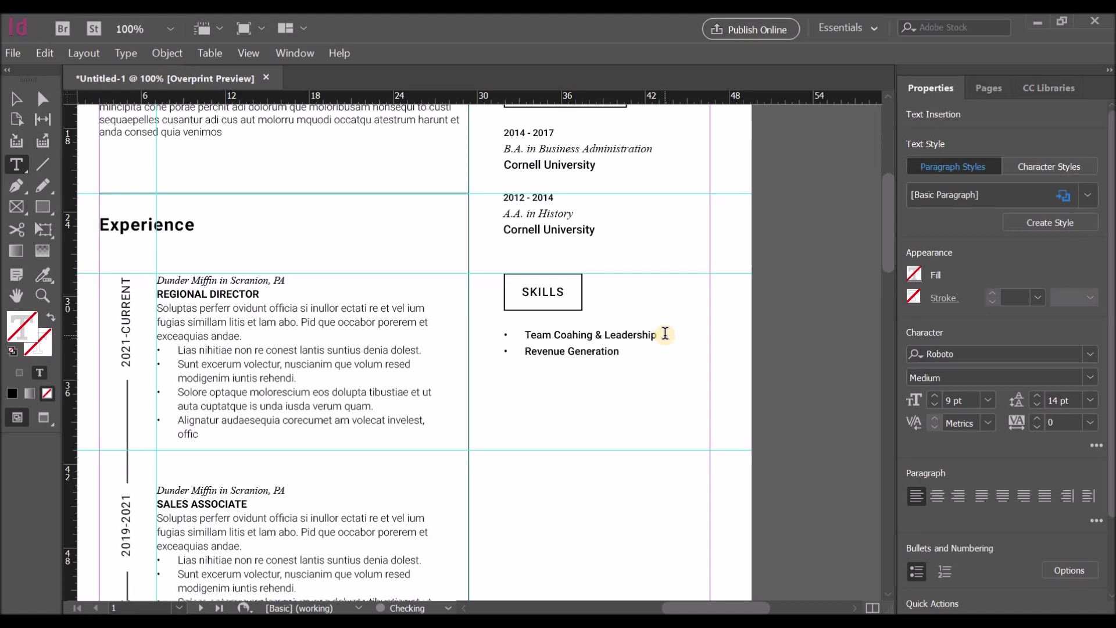
type(" & Growth ")
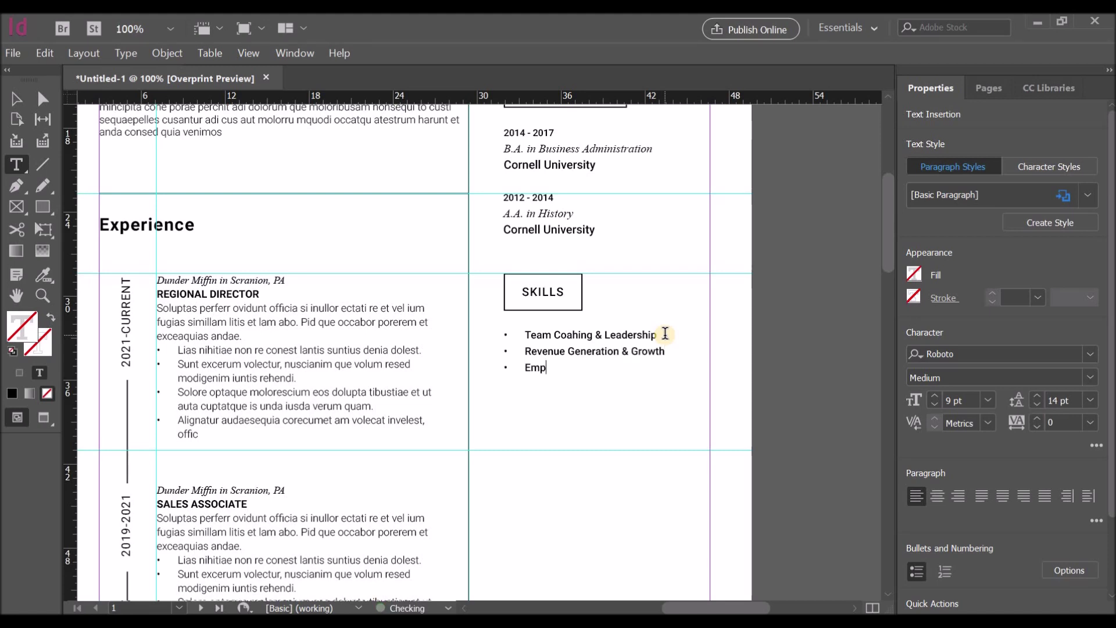
type("Empathetic Listener")
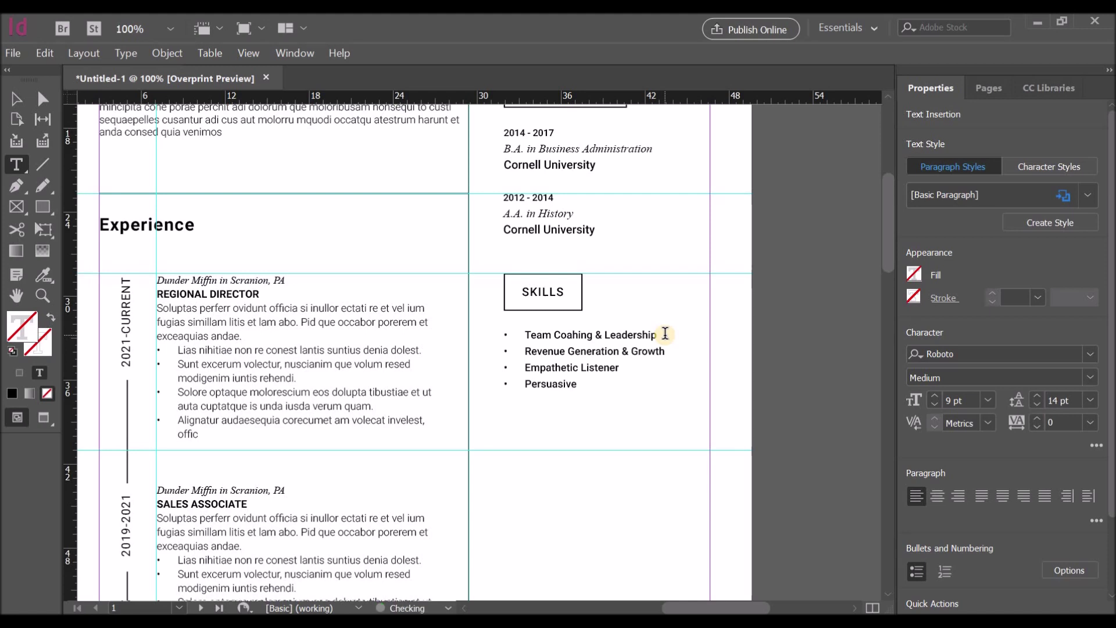
type("cator ")
type("Budget")
type(" Administrat")
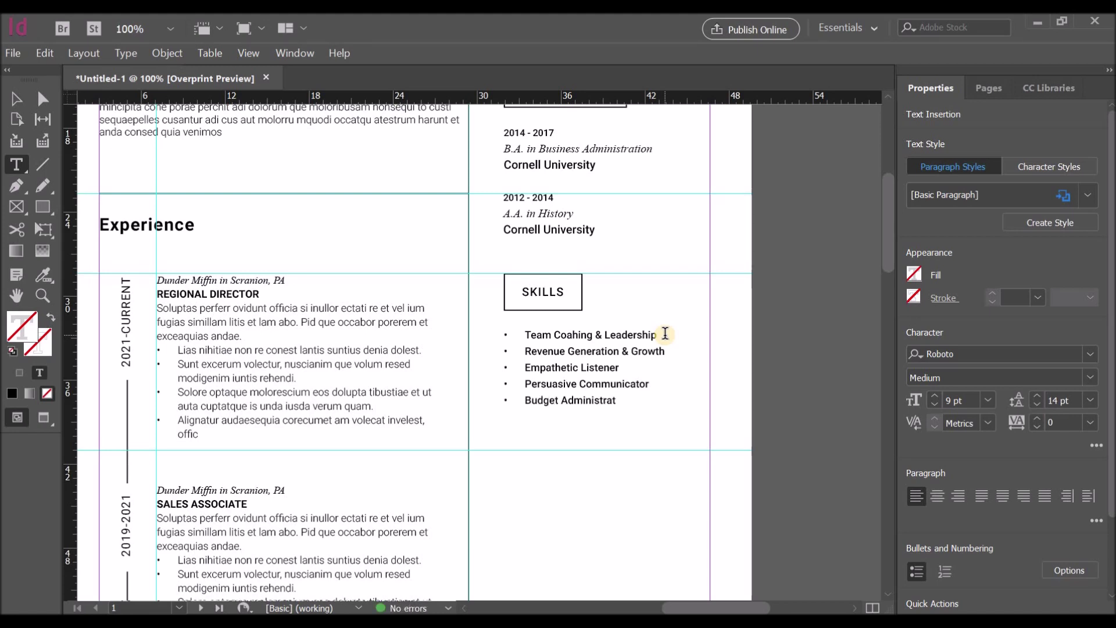
type("ion Customer Retention")
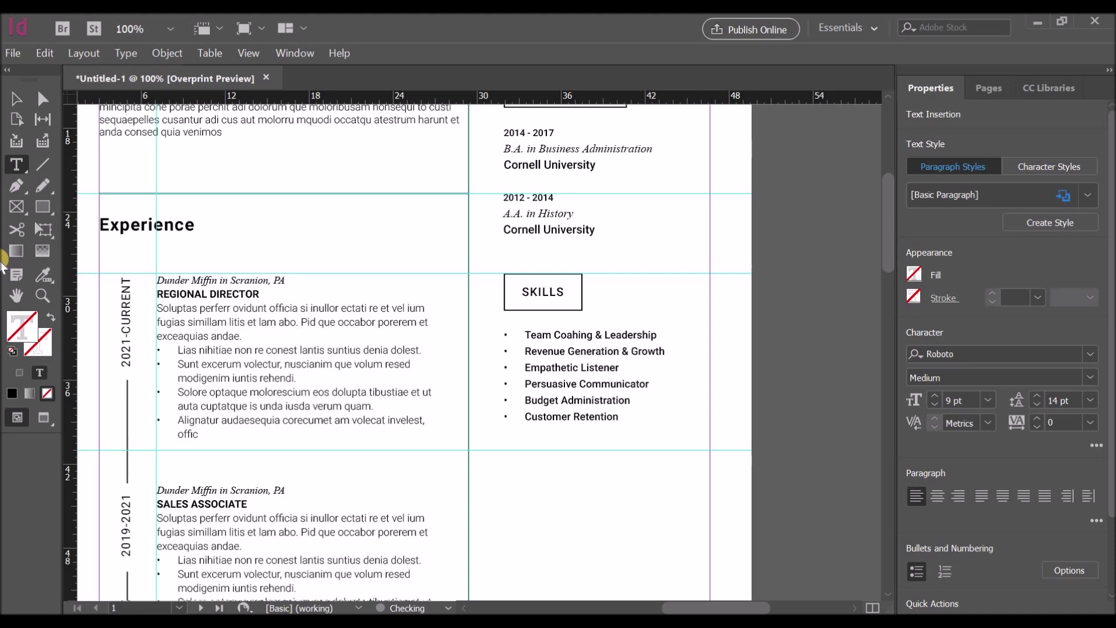
Step: Extend the skills frame downward so all seven bulleted items show
left_click(17, 99)
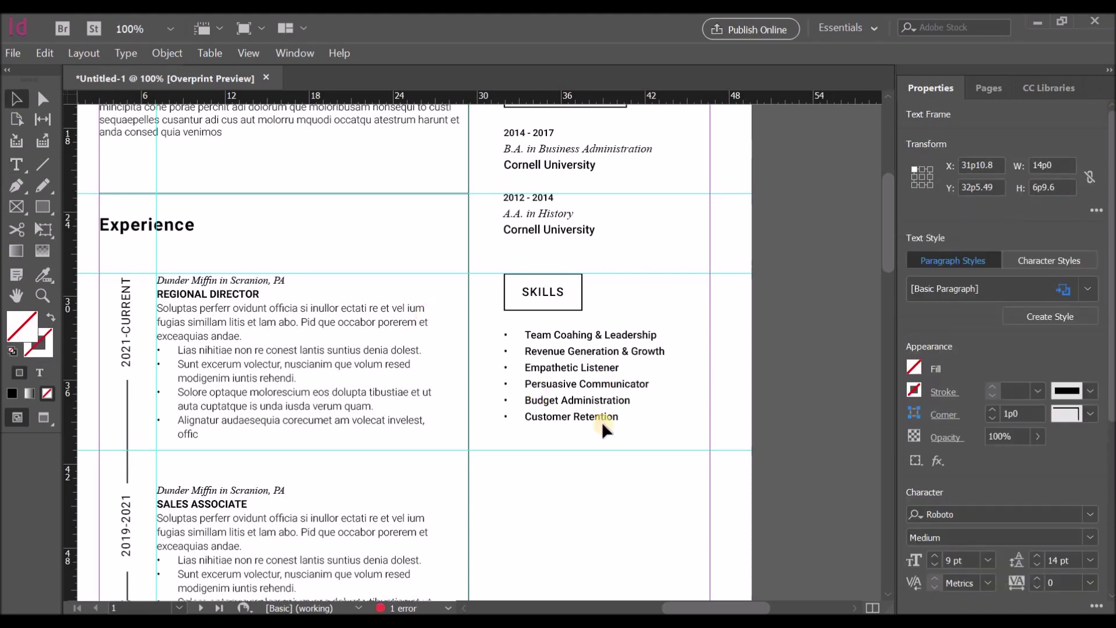
left_click_drag(600, 431, 599, 451)
left_click(588, 458)
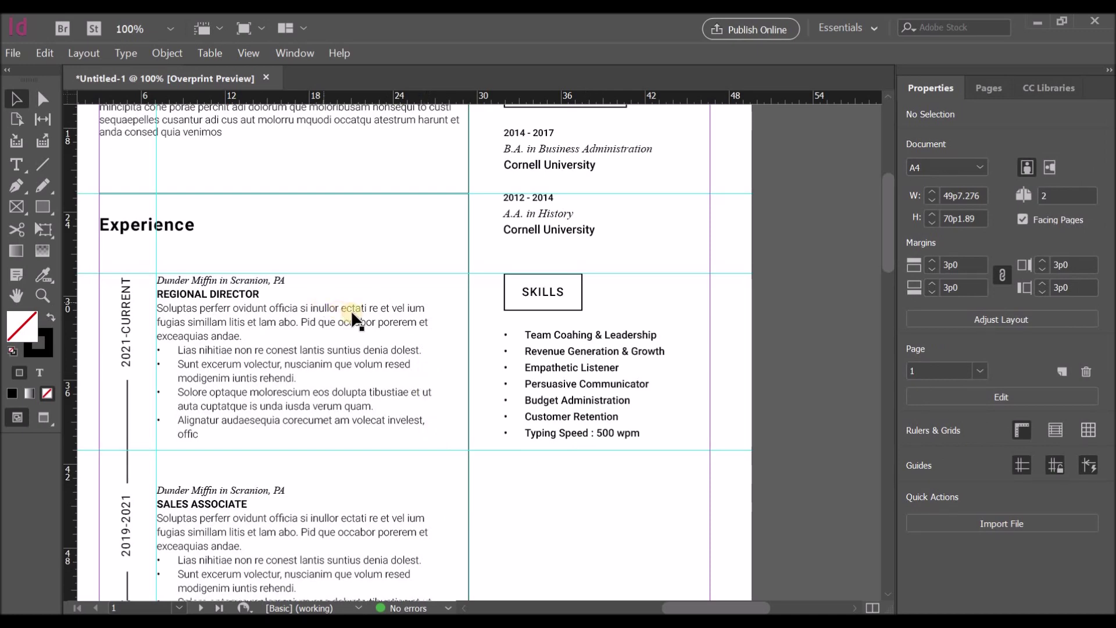
scroll(643, 340, "up", 3)
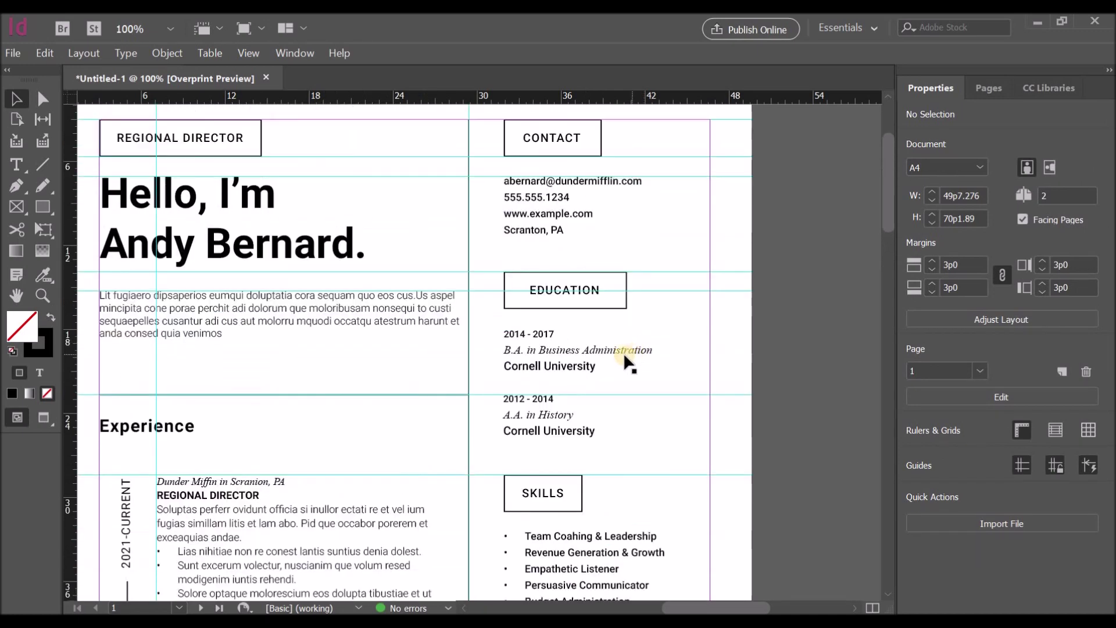
scroll(618, 365, "down", 1)
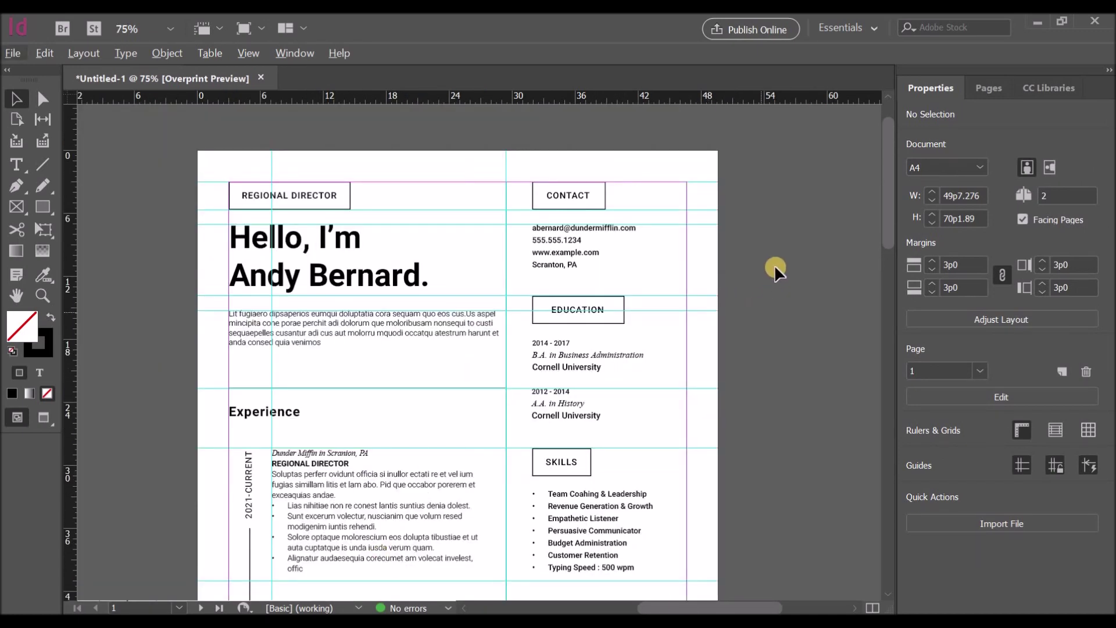
scroll(775, 273, "down", 5)
scroll(773, 280, "up", 5)
scroll(770, 286, "down", 5)
scroll(768, 290, "up", 3)
scroll(756, 305, "up", 1)
scroll(755, 312, "down", 5)
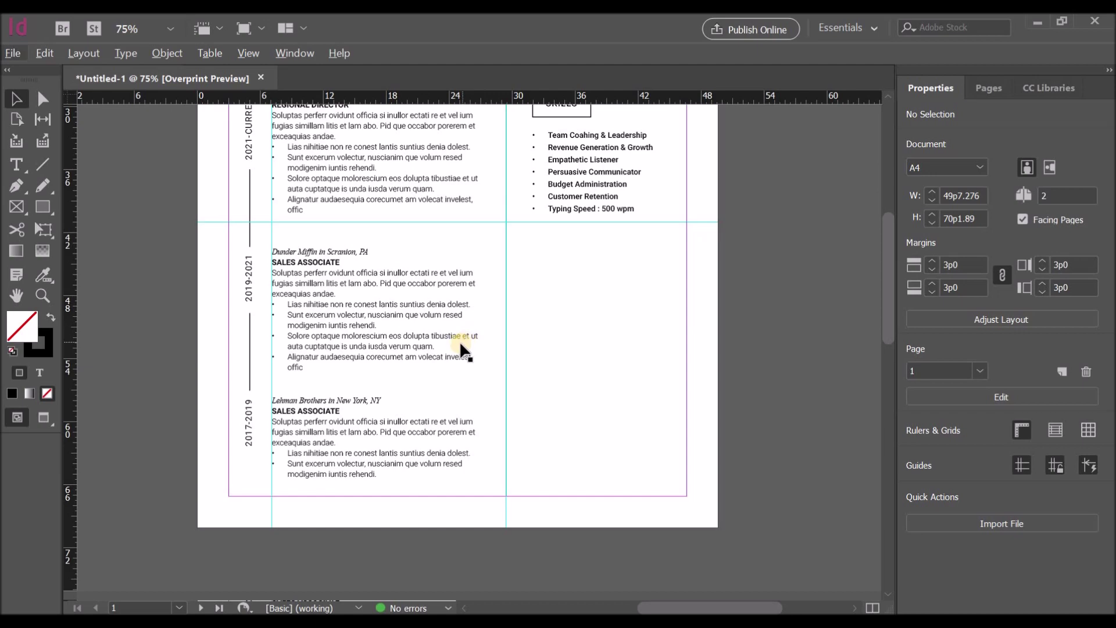
scroll(682, 306, "up", 1)
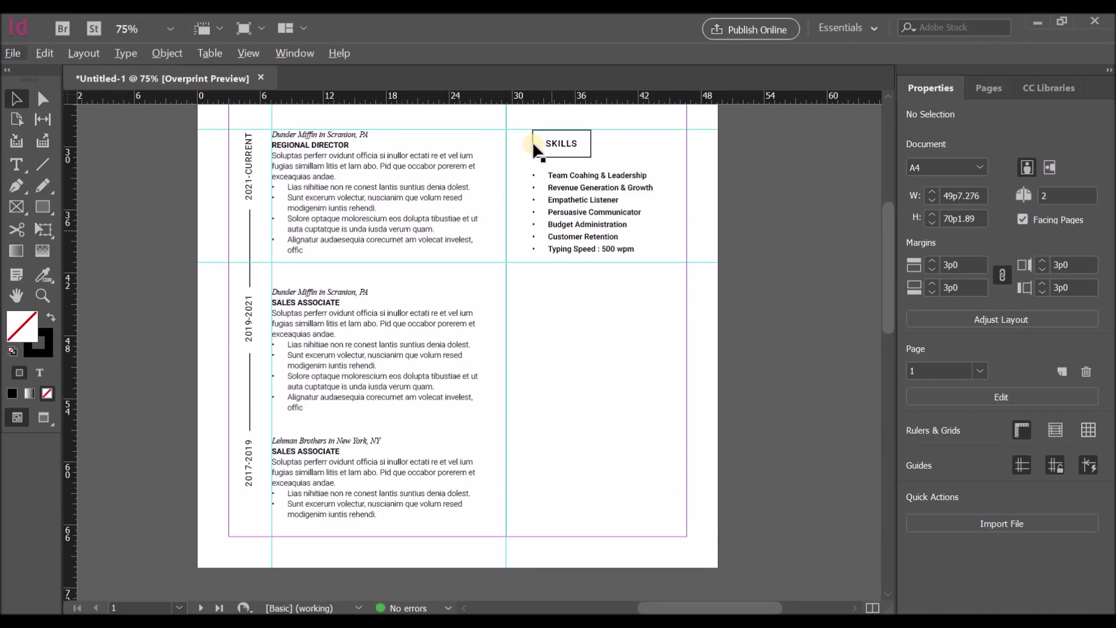
scroll(434, 308, "up", 1)
scroll(581, 238, "up", 4)
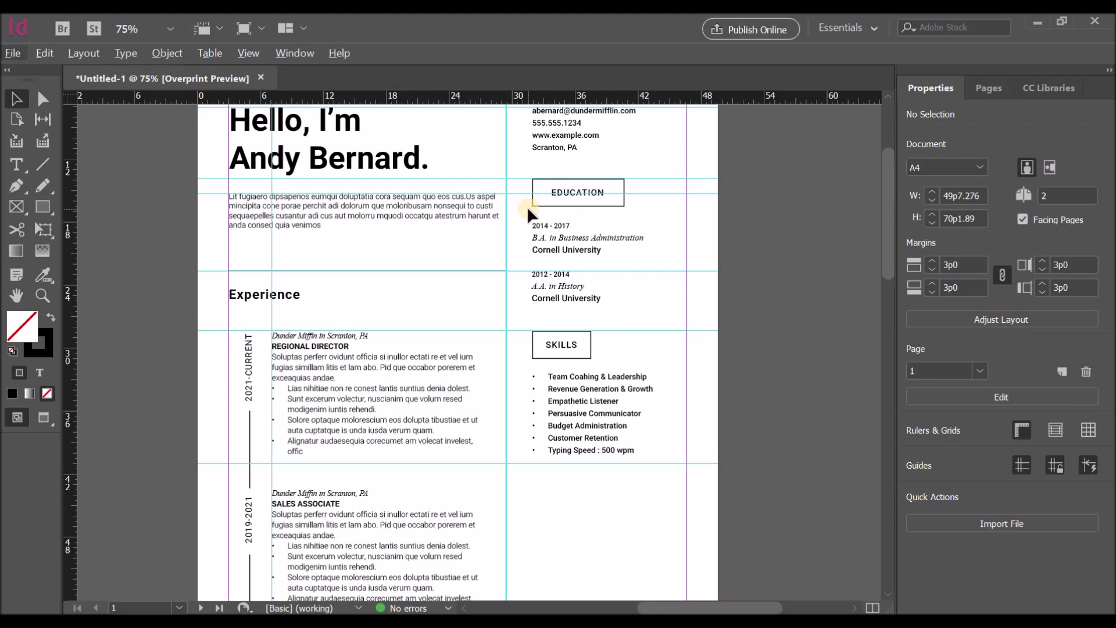
Step: Copy the EDUCATION heading box below the skills list and retype it CERTIFICATIONS
left_click(561, 203)
left_click_drag(563, 194, 568, 516)
scroll(707, 379, "down", 3)
key("ctrl+shift+a")
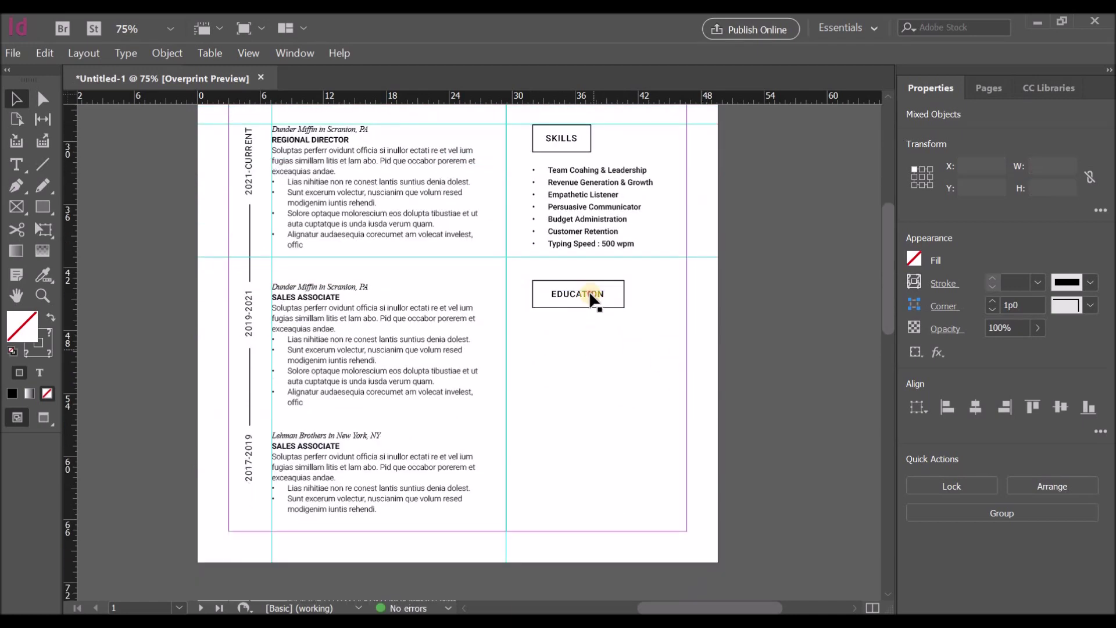
double_click(604, 292)
type("CERTIFICA-")
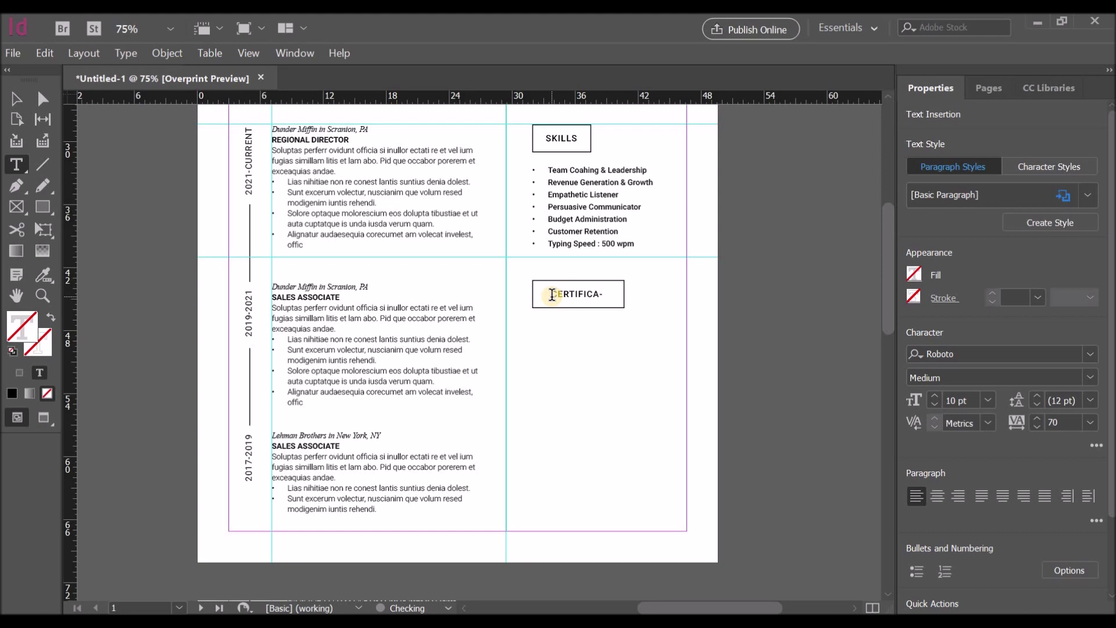
Step: Widen the heading rectangle and its text frame so CERTIFICATIONS fits
left_click(16, 99)
left_click(647, 357)
left_click(625, 297)
mouse_move(626, 297)
left_mouse_down()
mouse_move(645, 298)
mouse_move(632, 300)
left_mouse_up()
left_click(576, 296)
left_click(617, 313)
left_click(615, 307)
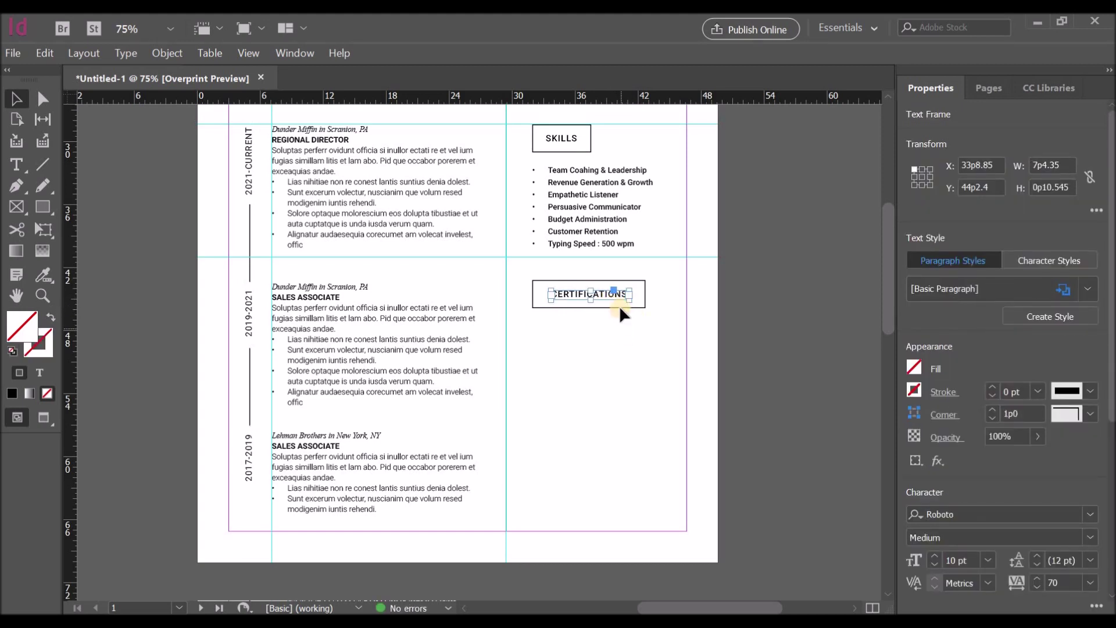
left_click(619, 305)
Step: Centre CERTIFICATIONS within its box and select the education details frame above
left_click(617, 307)
left_click(615, 292, "shift")
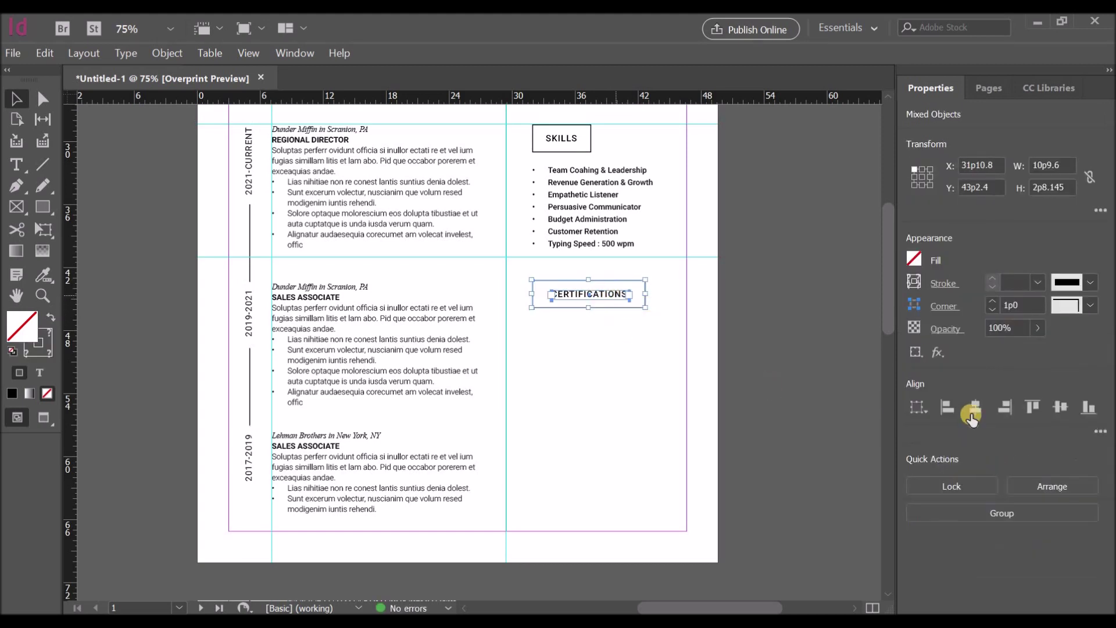
left_click(638, 357)
scroll(598, 298, "up", 2)
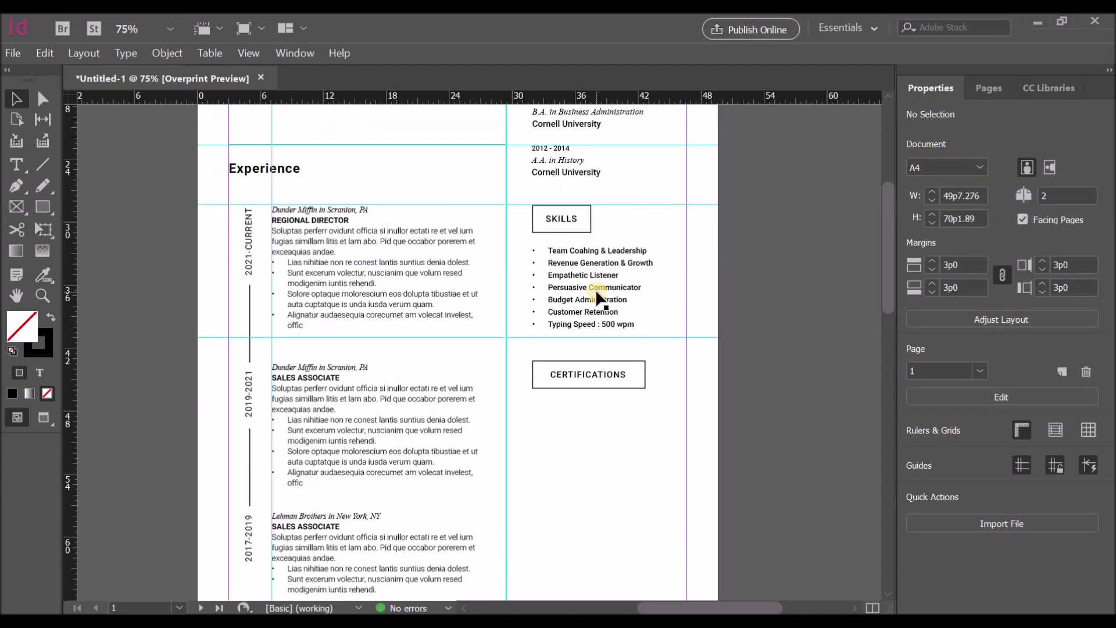
scroll(599, 297, "up", 2)
left_click(556, 186)
scroll(586, 269, "down", 3)
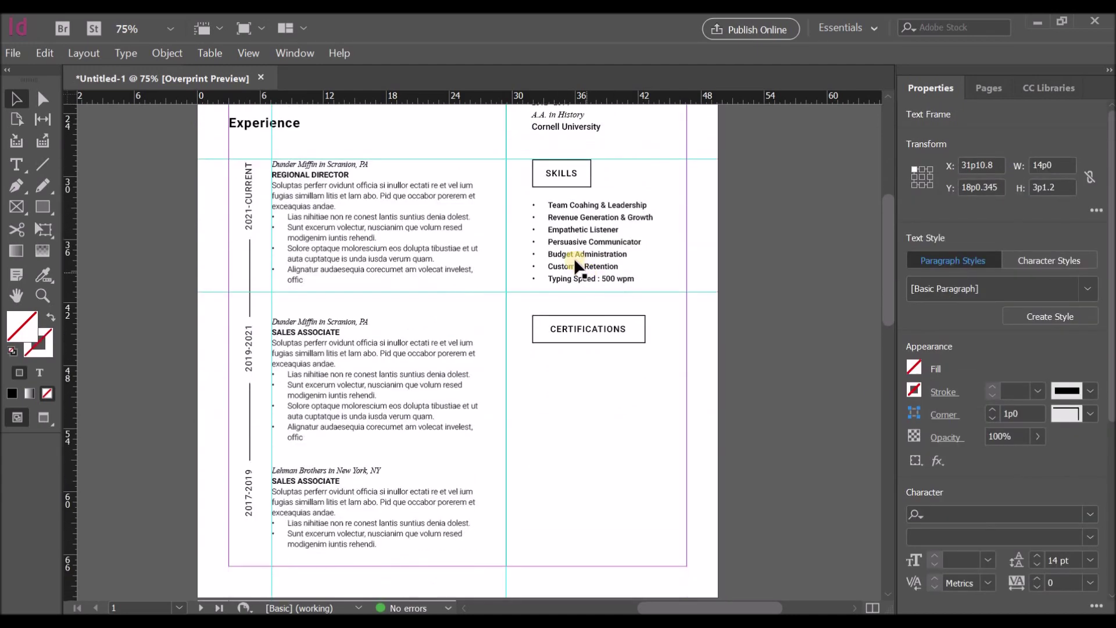
Step: Copy the details frame below CERTIFICATIONS and replace its text with certification placeholder lines
scroll(576, 262, "up", 5)
left_click_drag(555, 178, 556, 584)
scroll(656, 445, "down", 4)
left_click_drag(585, 404, 570, 417)
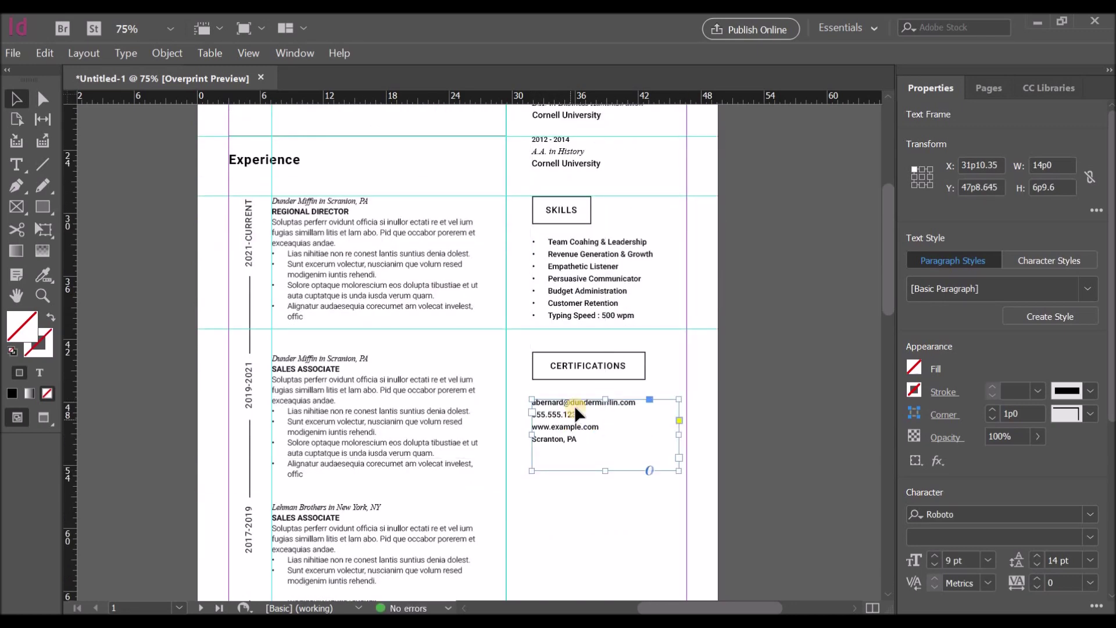
key("Up")
key("Up")
key("Up")
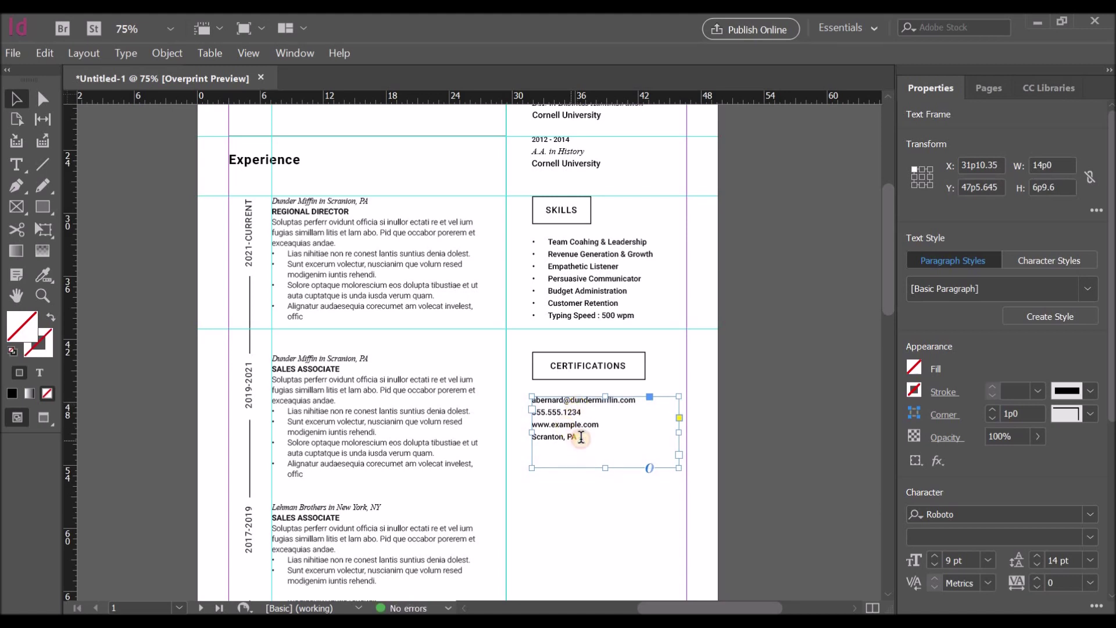
double_click(582, 436)
left_click_drag(576, 437, 526, 400)
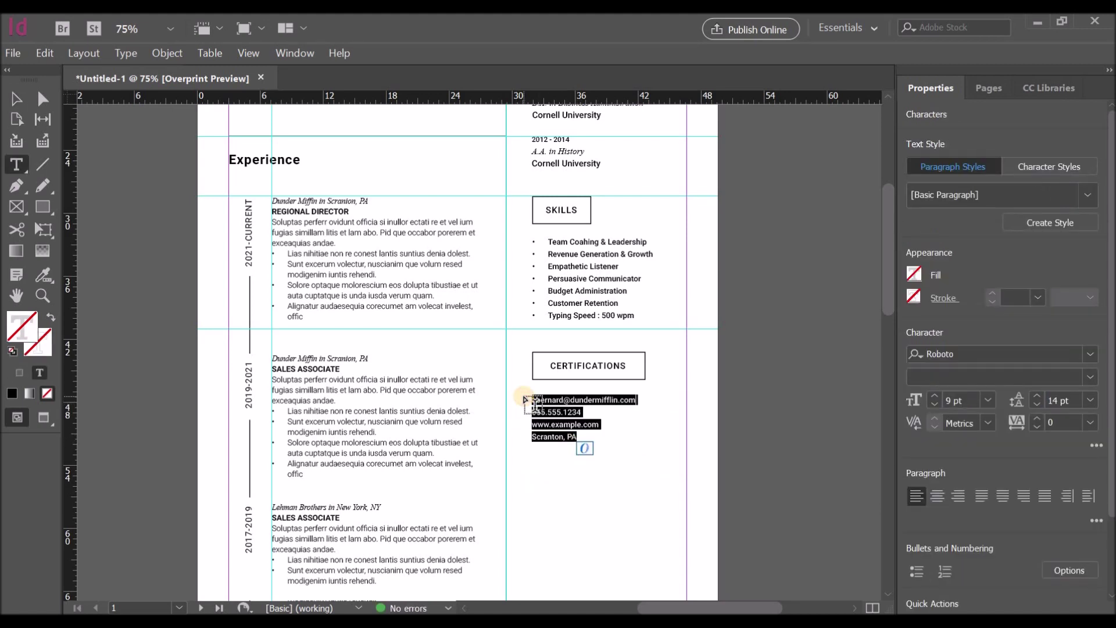
type("Certification Name Here")
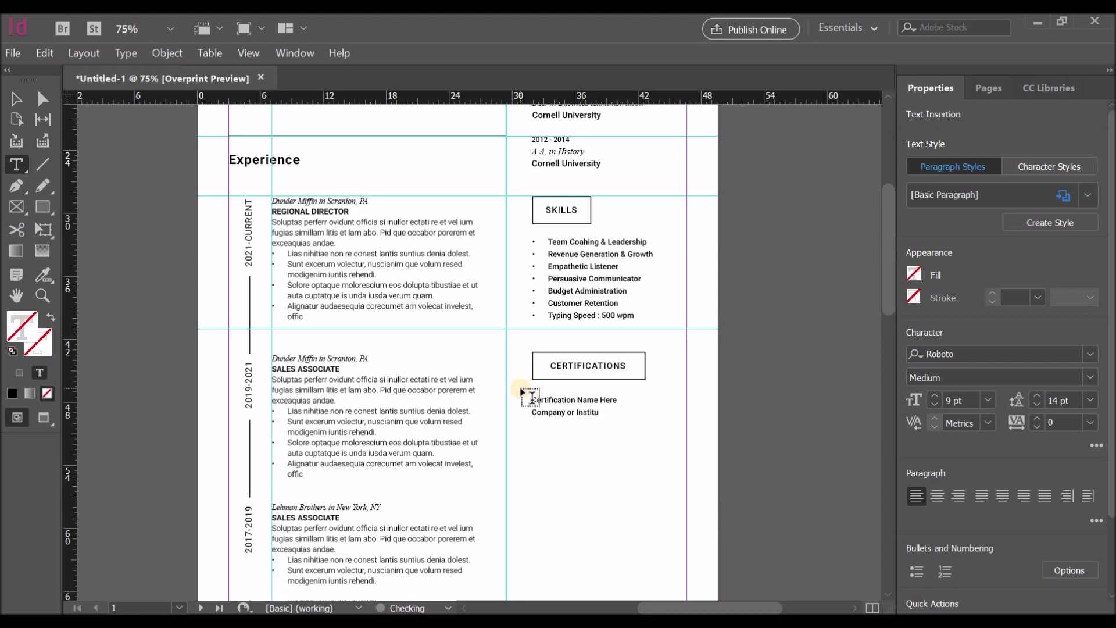
Step: Set the 'Certification Name Here' line to 10 pt
left_click(16, 98)
left_click(531, 452)
double_click(634, 414)
triple_click(533, 400)
left_click(988, 399)
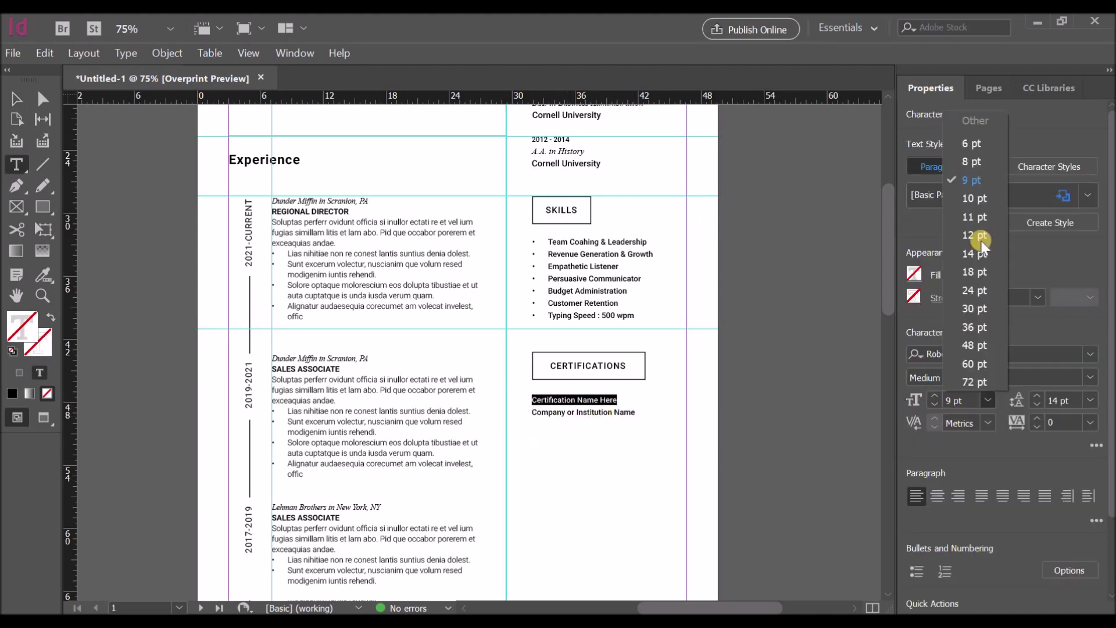
left_click(970, 197)
left_click(535, 416)
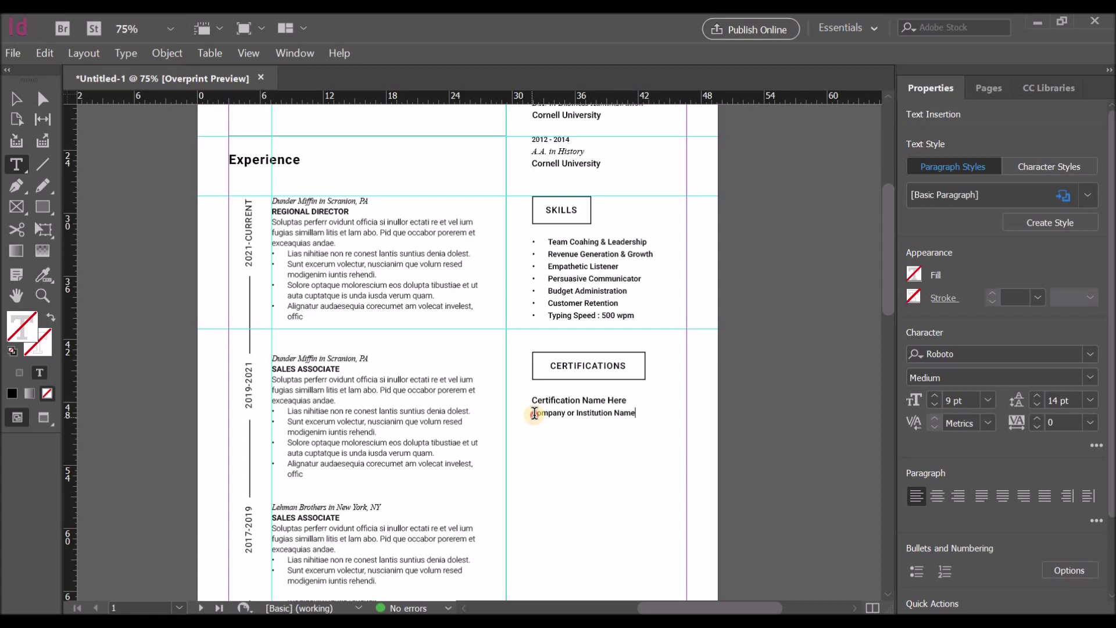
Step: Set the 'Company or Institution Name' line to Times New Roman Italic, 10 pt
triple_click(531, 413)
left_click(975, 355)
type("t")
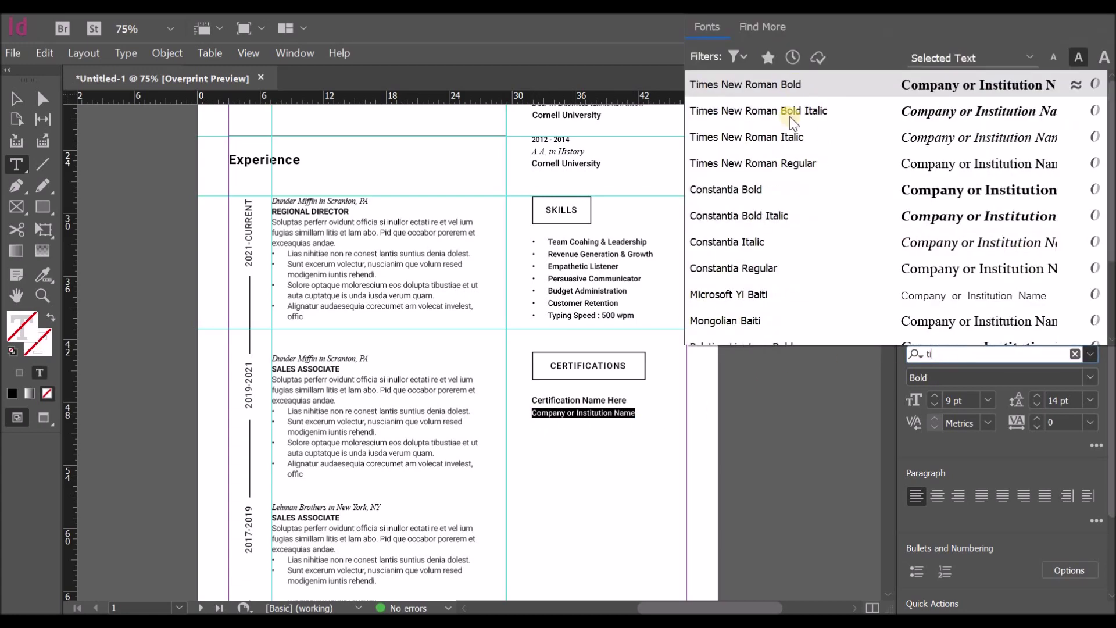
left_click(787, 140)
left_click(988, 400)
left_click(970, 198)
Step: Copy the formatted entry and paste it below as a second certification entry
left_click(16, 98)
left_click(632, 426)
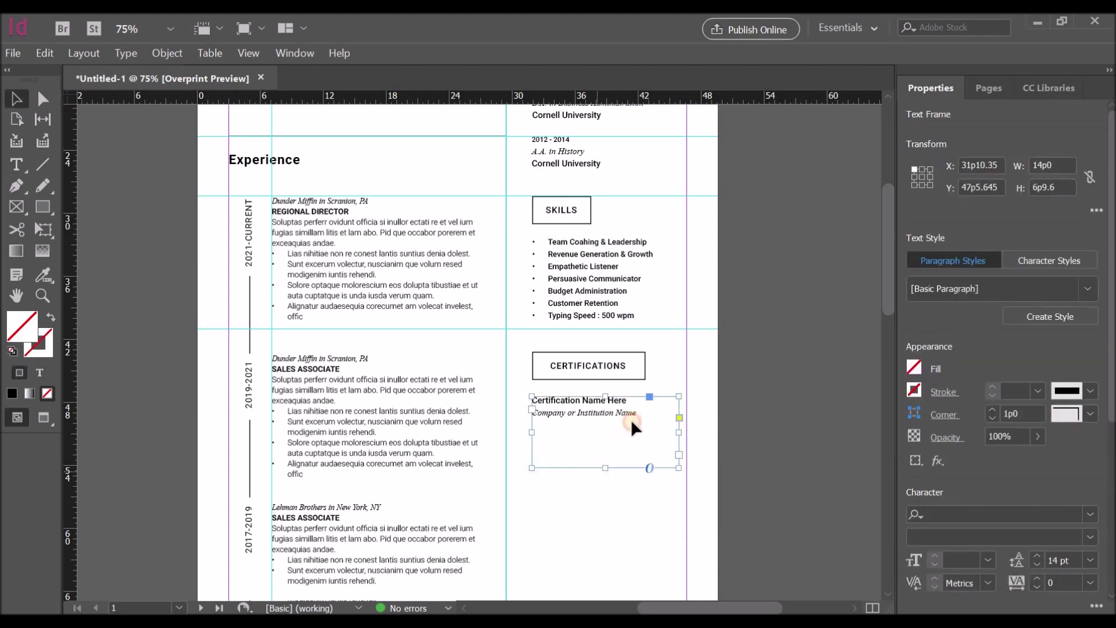
double_click(642, 413)
triple_click(594, 421)
key("ctrl+c")
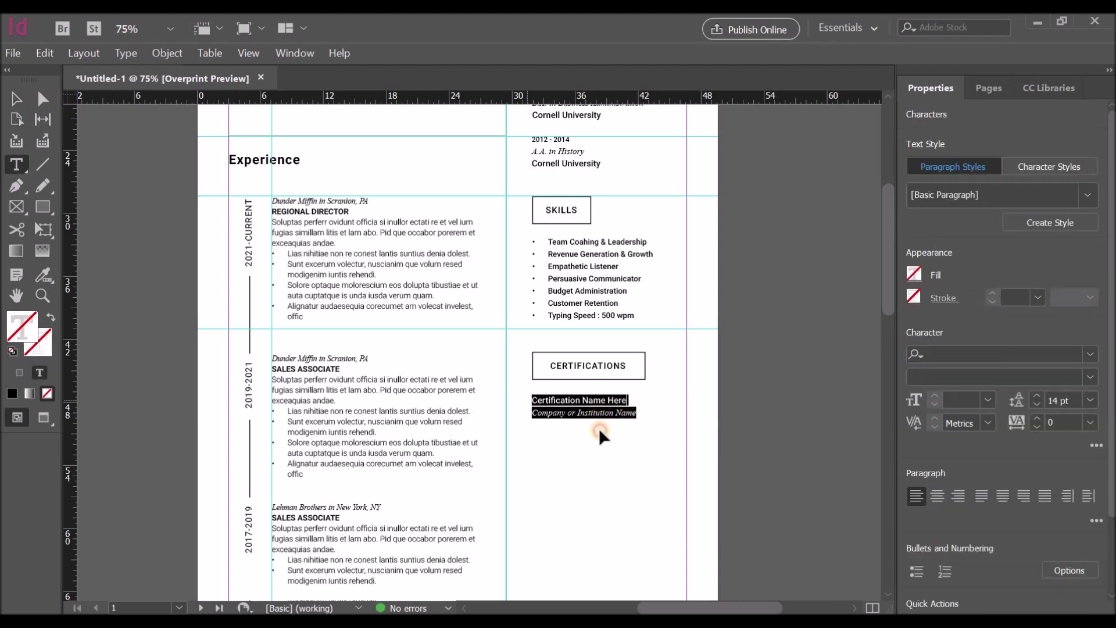
left_click(640, 415)
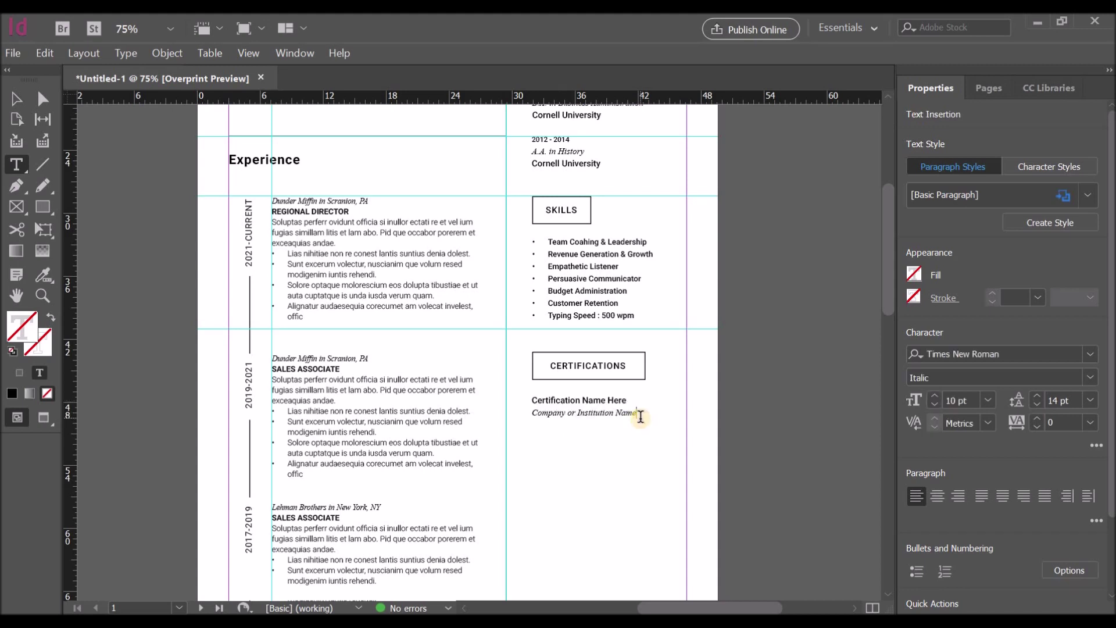
key("Return")
key("ctrl+v")
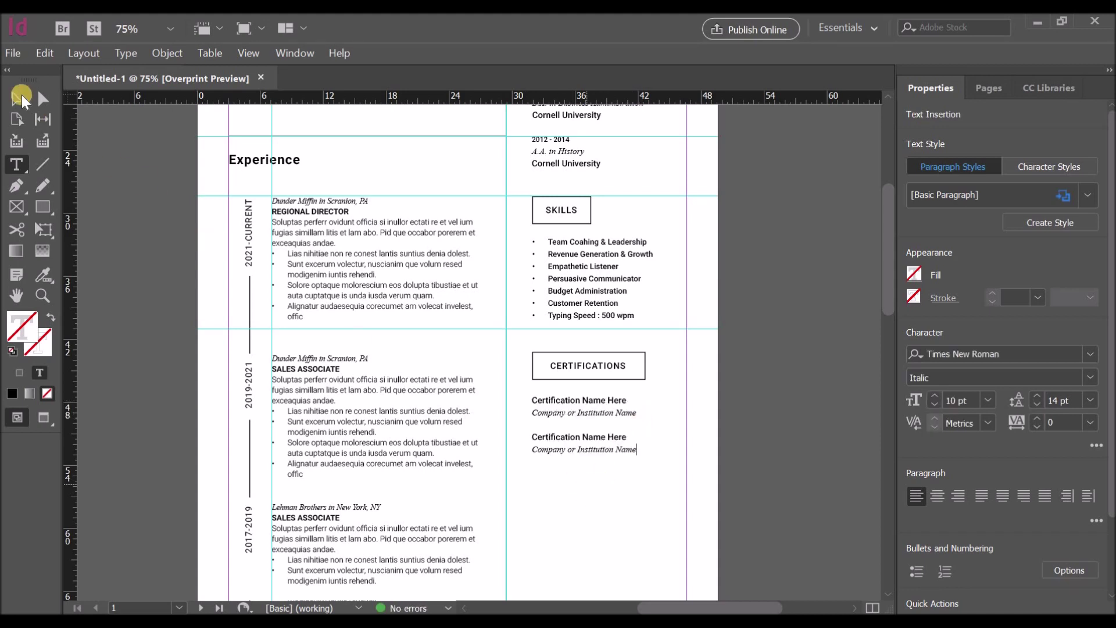
key("Escape")
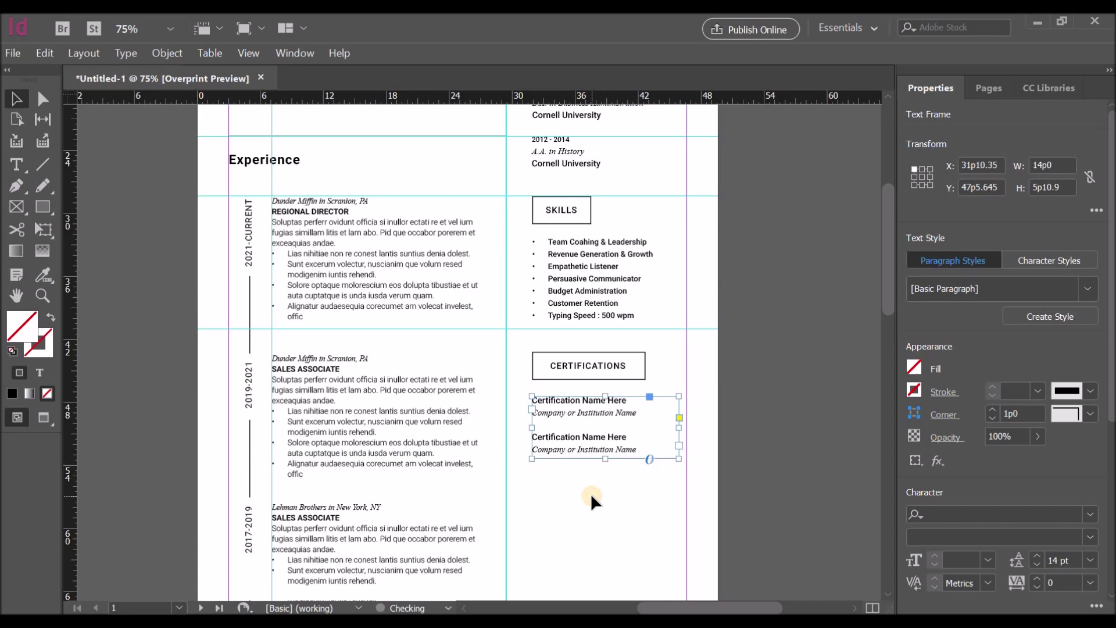
left_click(590, 493)
scroll(590, 493, "down", 1)
scroll(591, 493, "down", 2)
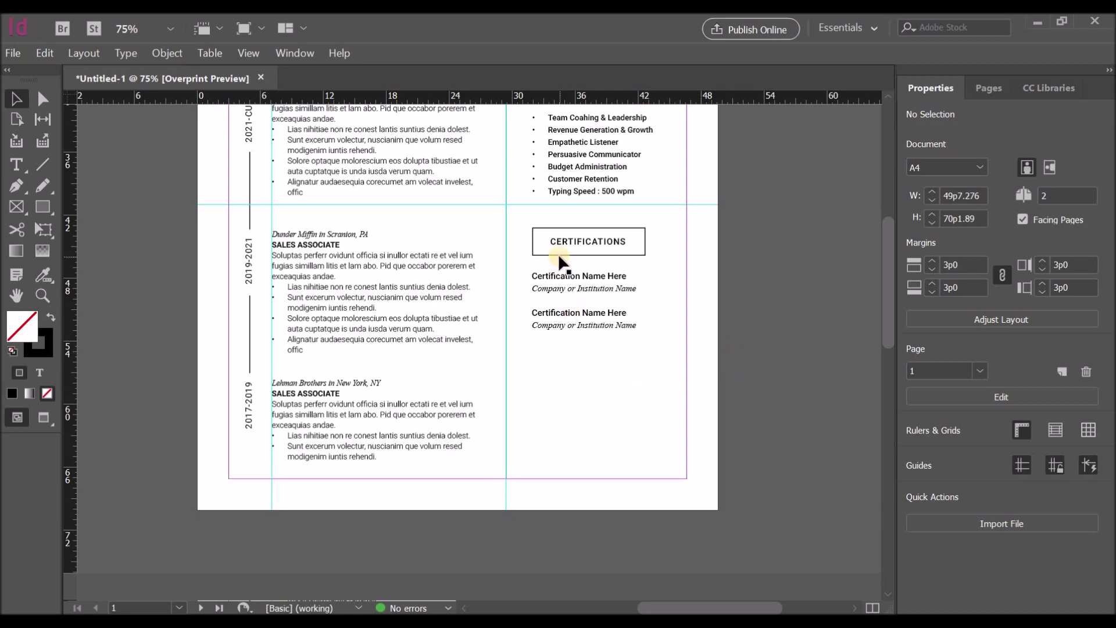
scroll(606, 269, "up", 7)
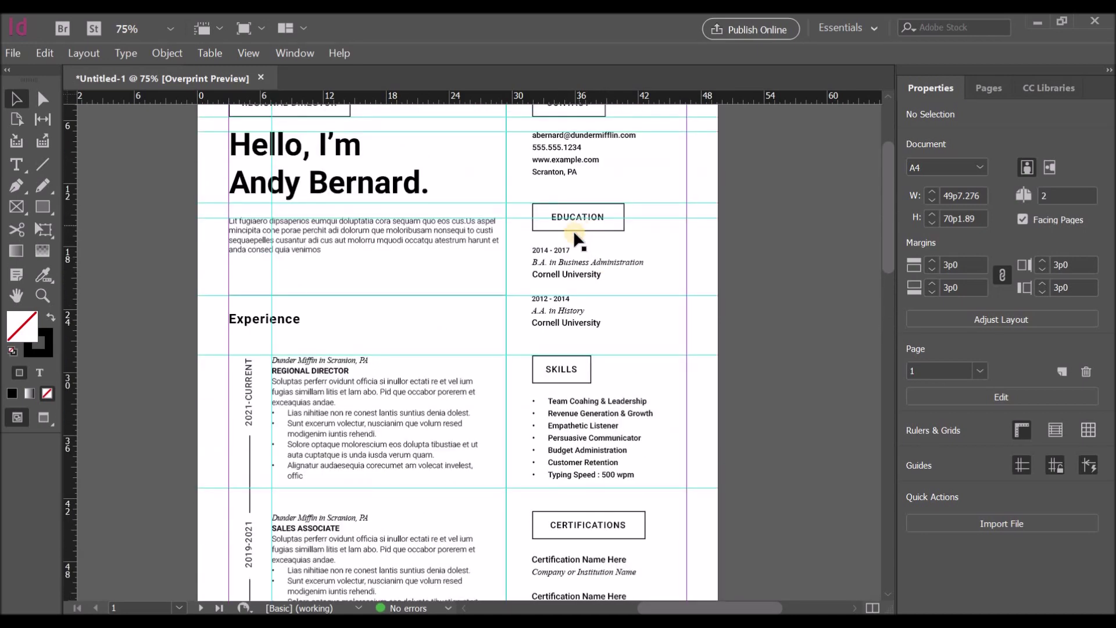
Step: Copy the EDUCATION heading box to the bottom of the column and retype it LANGUAGES
left_click(573, 231)
left_click_drag(562, 219, 677, 536)
scroll(756, 435, "down", 7)
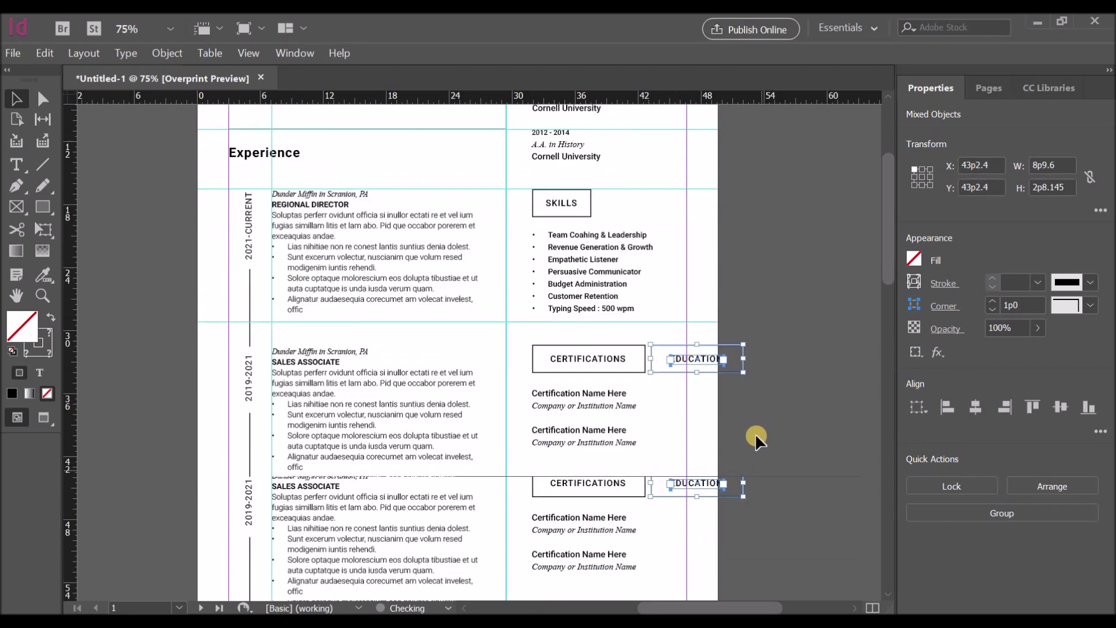
left_click_drag(675, 236, 607, 366)
left_click(566, 365)
double_click(566, 365)
key("BackSpace")
type("Langu")
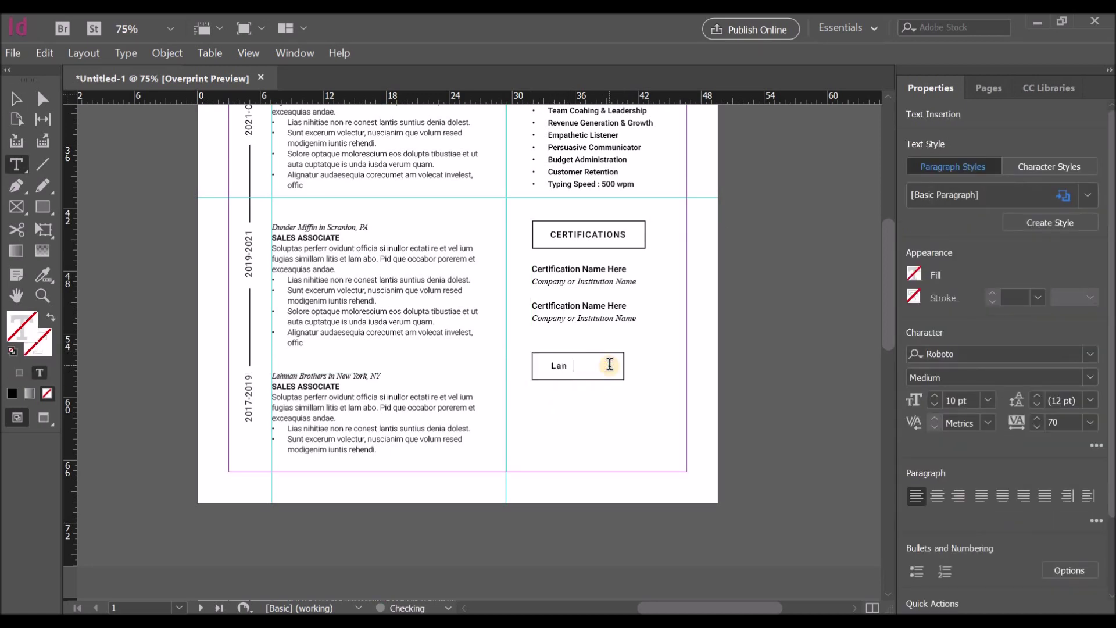
key("BackSpace")
key("BackSpace")
key("BackSpace")
key("BackSpace")
type("ANGUAGE")
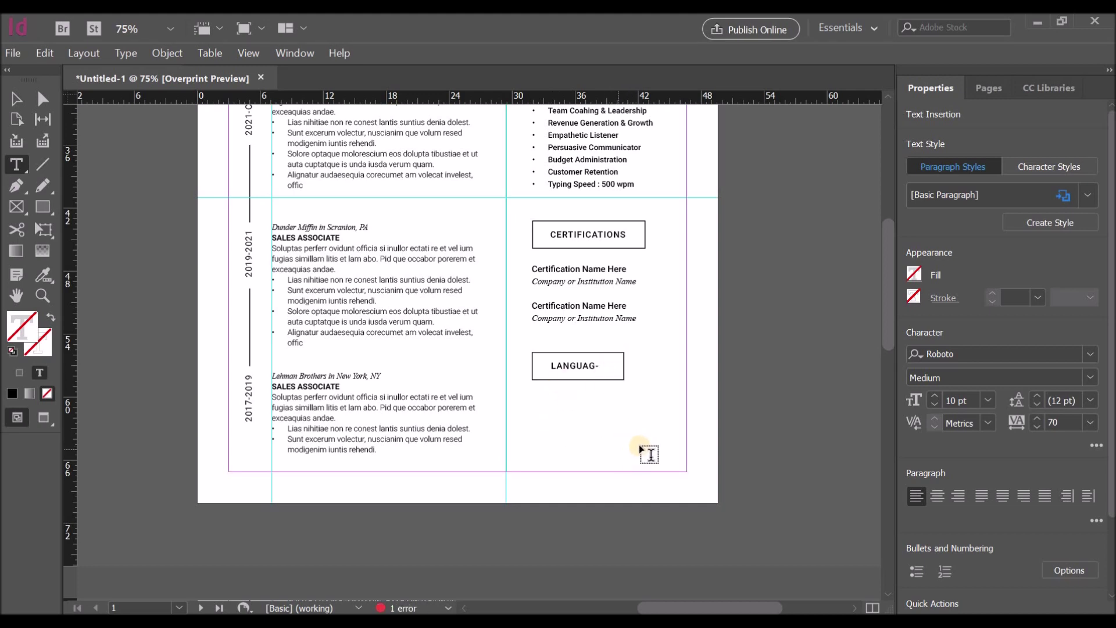
Step: Widen the LANGUAGES text frame and centre the word within its rectangle
left_click(16, 99)
left_click(623, 381)
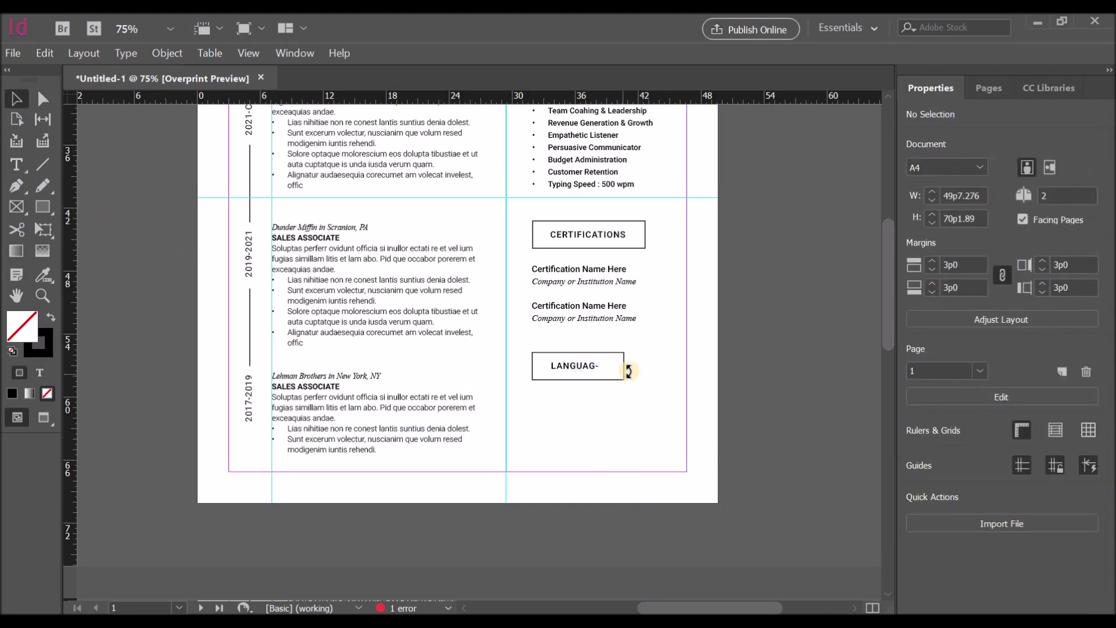
left_click(628, 371)
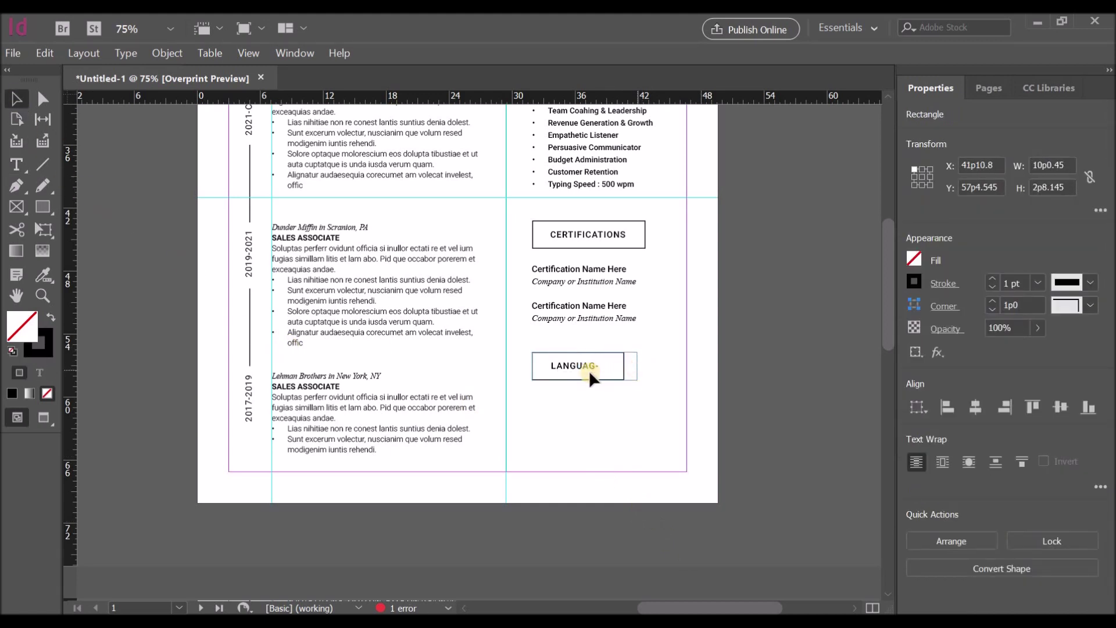
left_click(605, 369)
left_click_drag(619, 376, 619, 368)
mouse_move(620, 373)
left_mouse_down()
mouse_move(611, 366)
mouse_move(618, 393)
mouse_move(605, 368)
mouse_move(617, 378)
left_mouse_up()
left_click(644, 369)
left_click(637, 370)
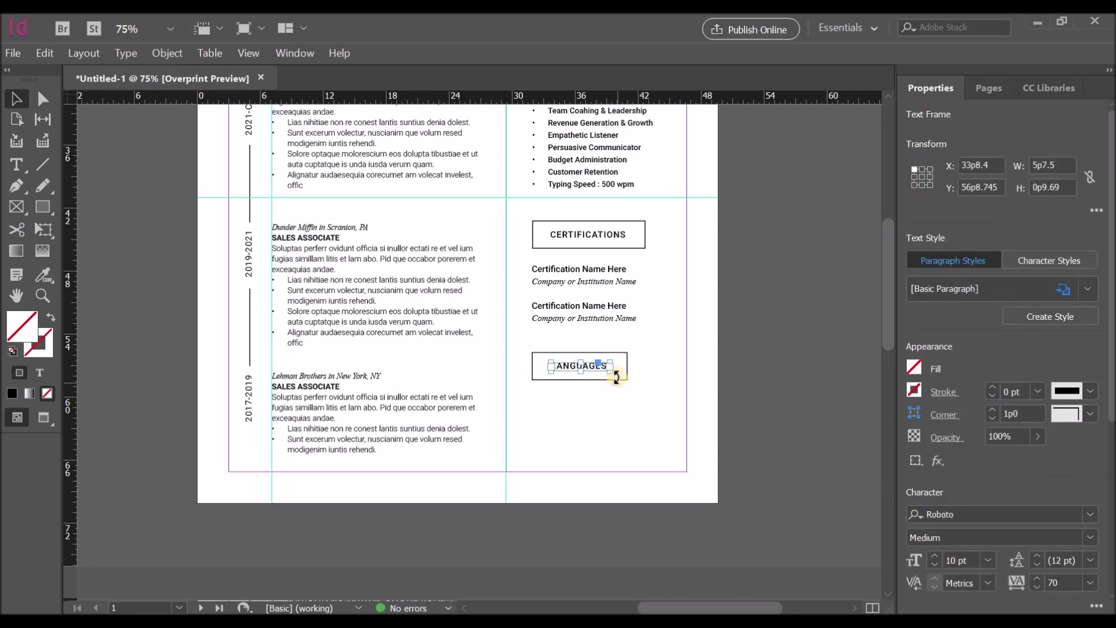
left_click(621, 377, "shift")
left_click(979, 407)
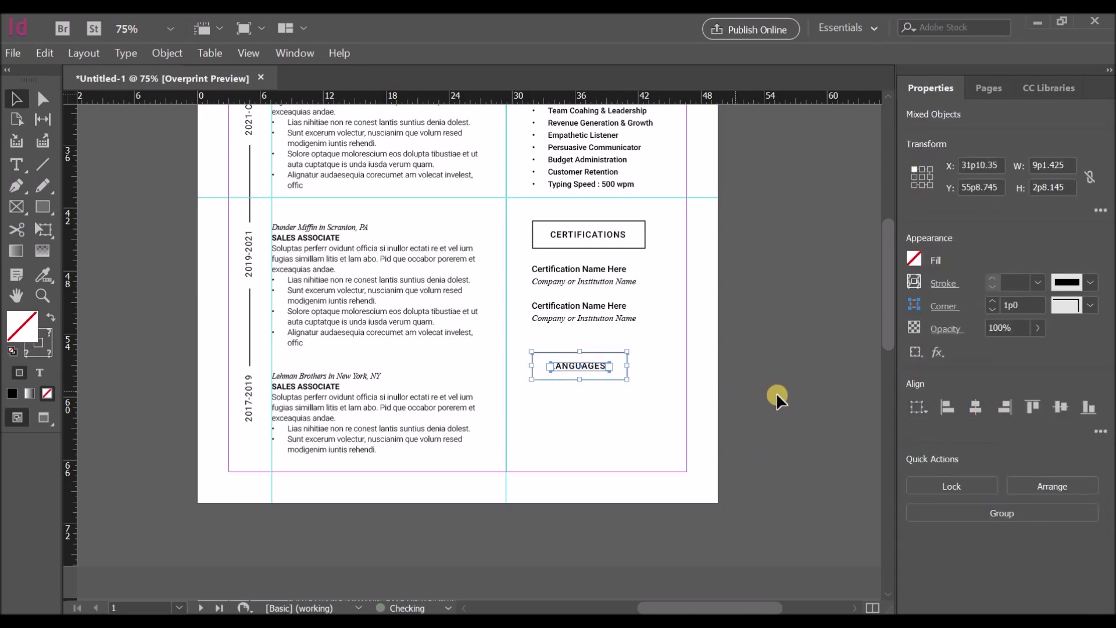
left_click(765, 393)
Step: Scroll up and down the right column to review the sections down to LANGUAGES
scroll(781, 390, "up", 1)
scroll(782, 384, "up", 4)
scroll(782, 384, "down", 3)
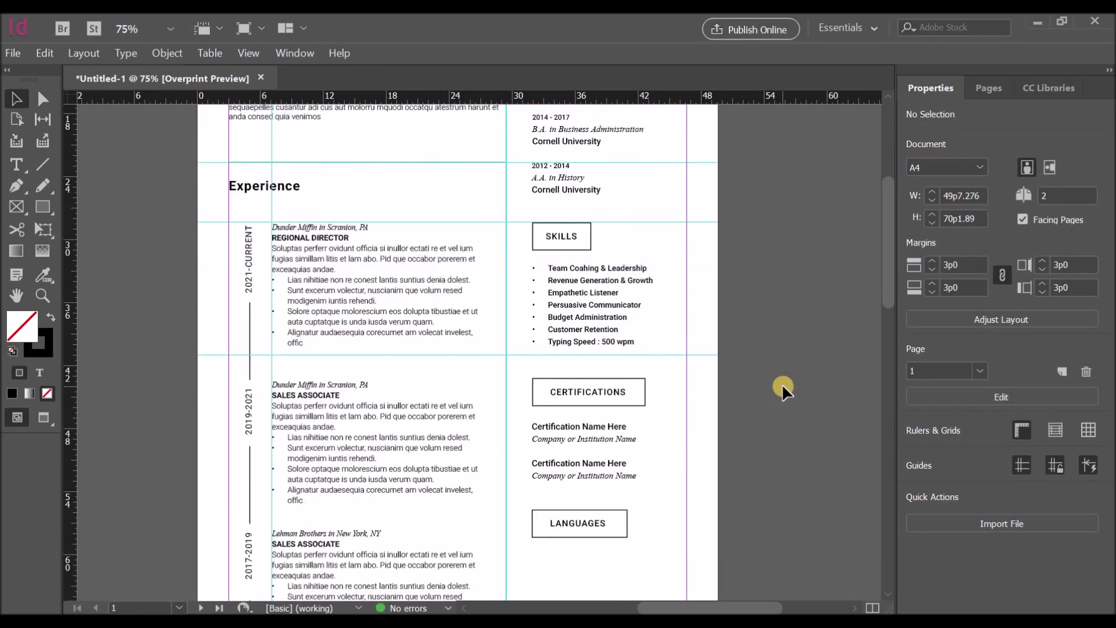
scroll(783, 382, "down", 1)
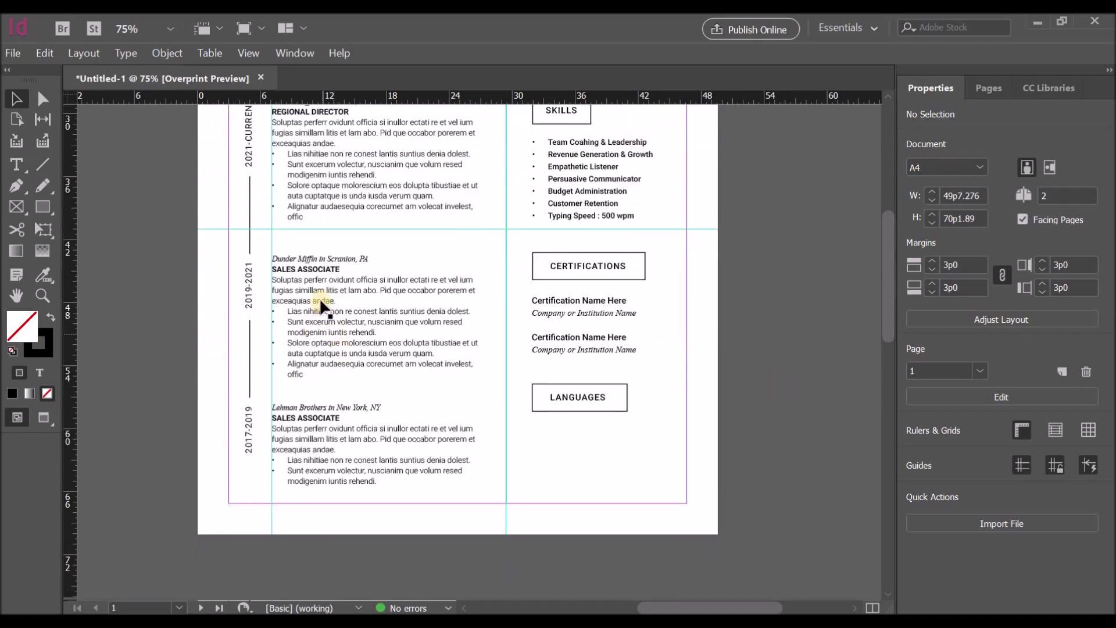
scroll(714, 354, "up", 6)
scroll(714, 354, "down", 8)
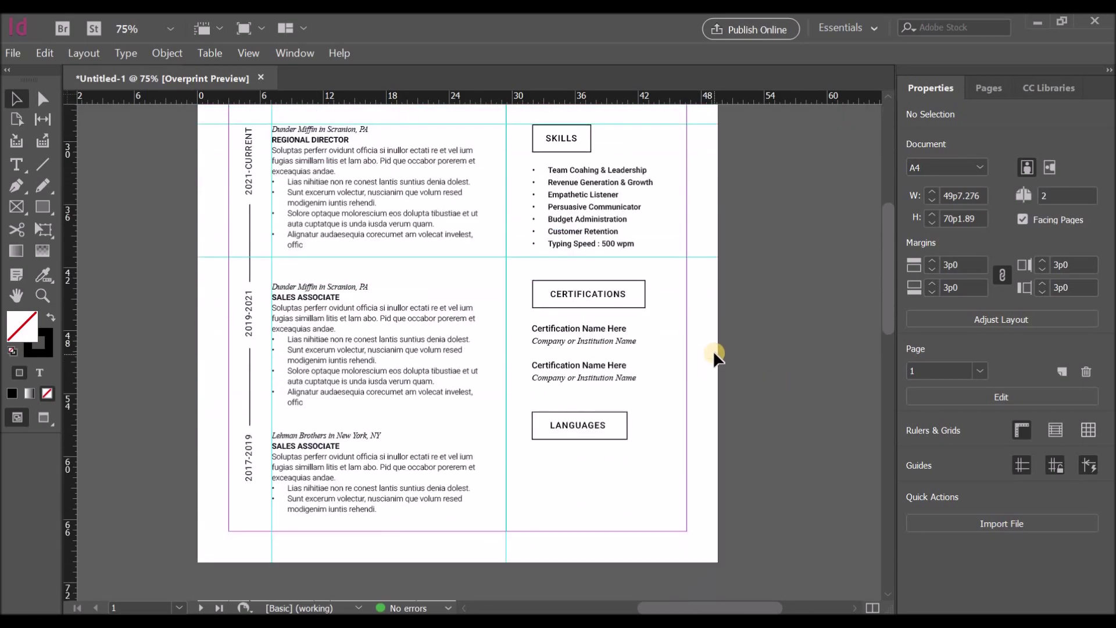
scroll(713, 353, "up", 6)
scroll(714, 353, "down", 9)
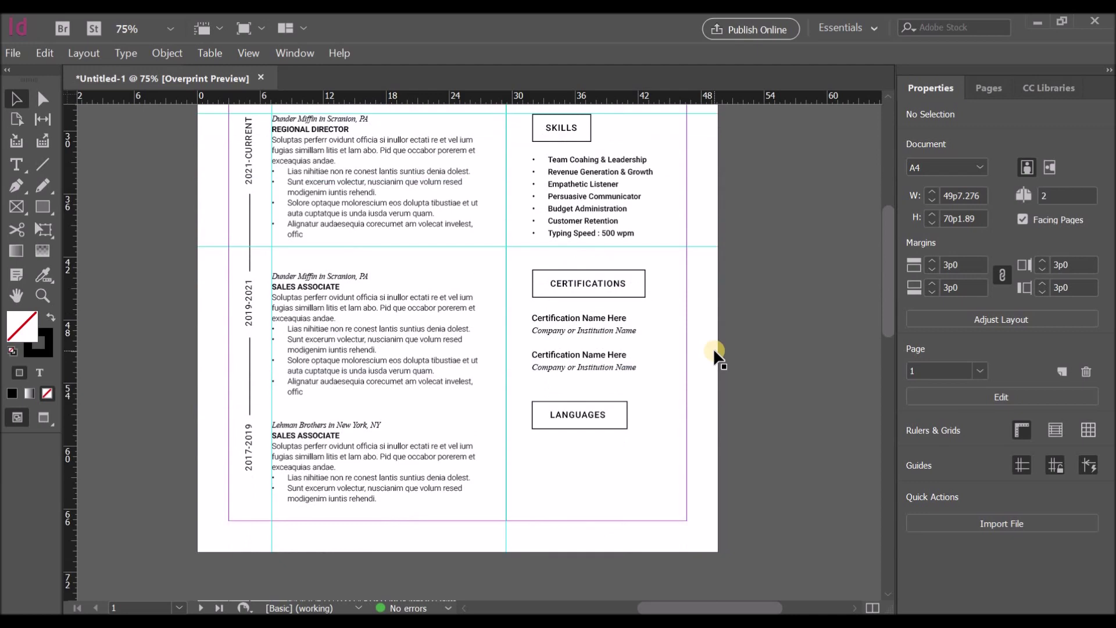
scroll(713, 347, "down", 1)
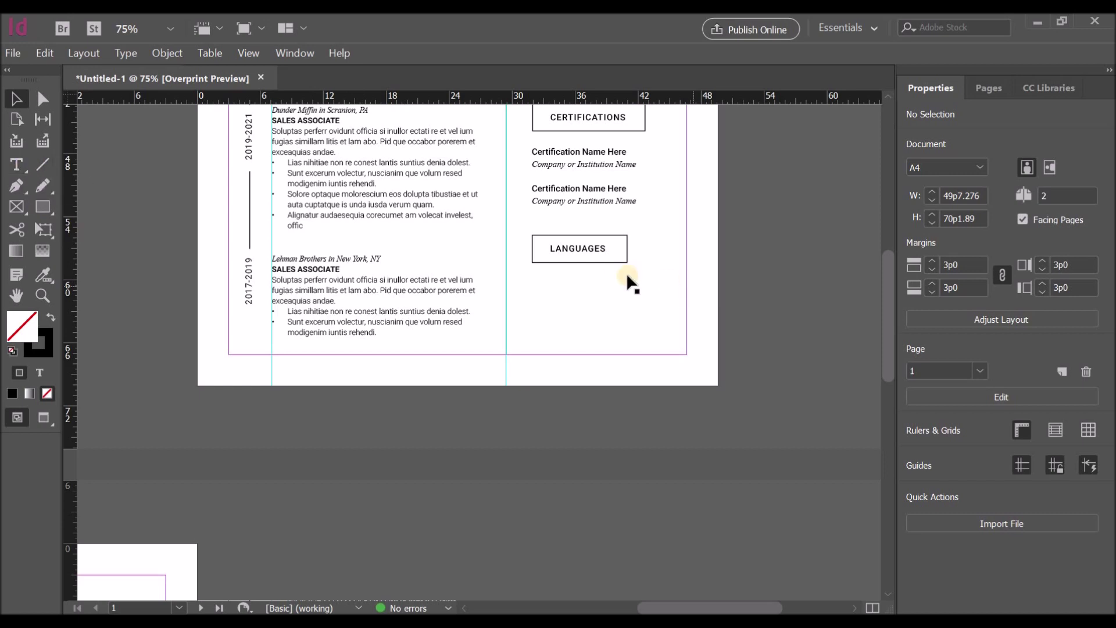
Step: Copy the certification text frame below LANGUAGES, edit it to 'English', and shrink the frame to fit
scroll(628, 279, "up", 2)
left_click(590, 234)
left_click_drag(590, 235, 639, 408)
double_click(540, 387)
key("BackSpace")
key("BackSpace")
key("BackSpace")
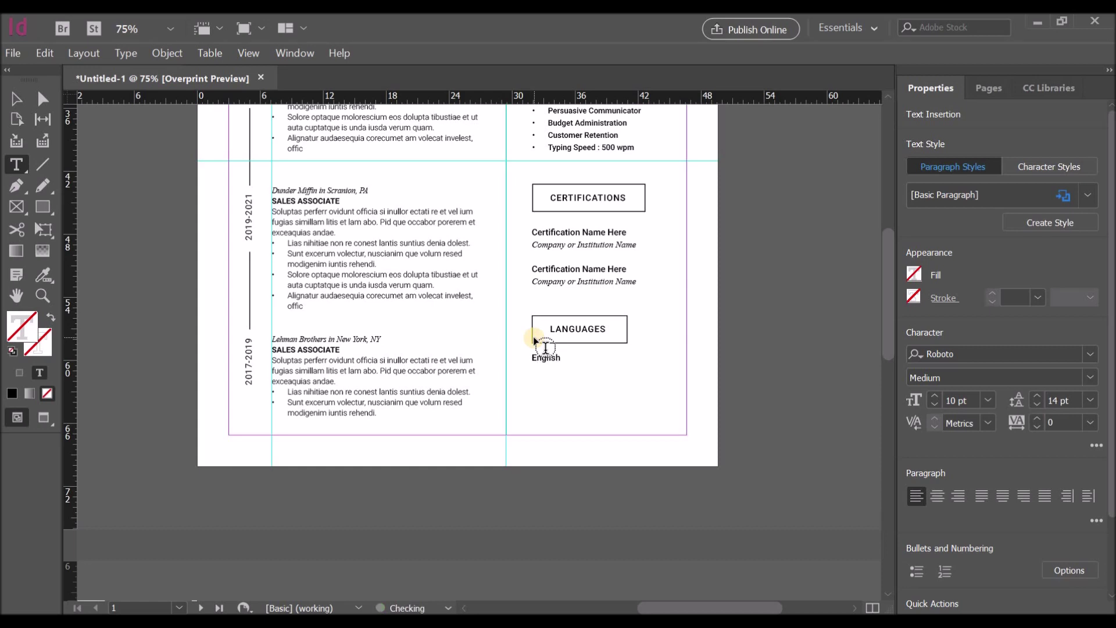
left_click(16, 99)
left_click(556, 388)
left_click_drag(606, 414, 599, 364)
left_click(598, 382)
left_click(554, 360)
left_click(546, 386)
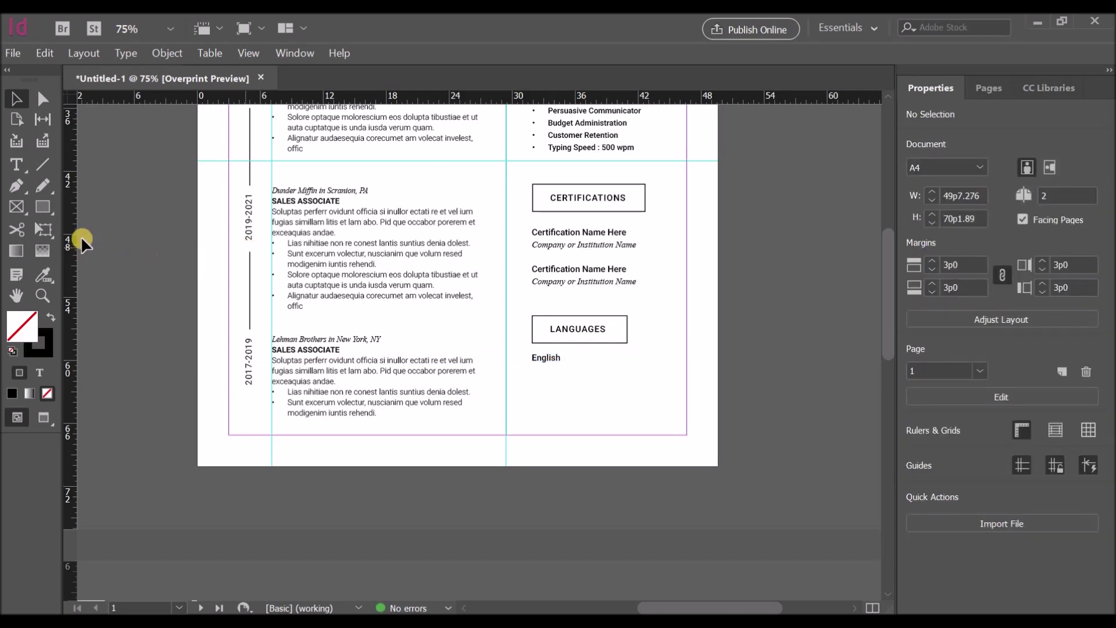
Step: Draw a small circle below the English label with the Ellipse tool
left_click_drag(43, 207, 87, 245)
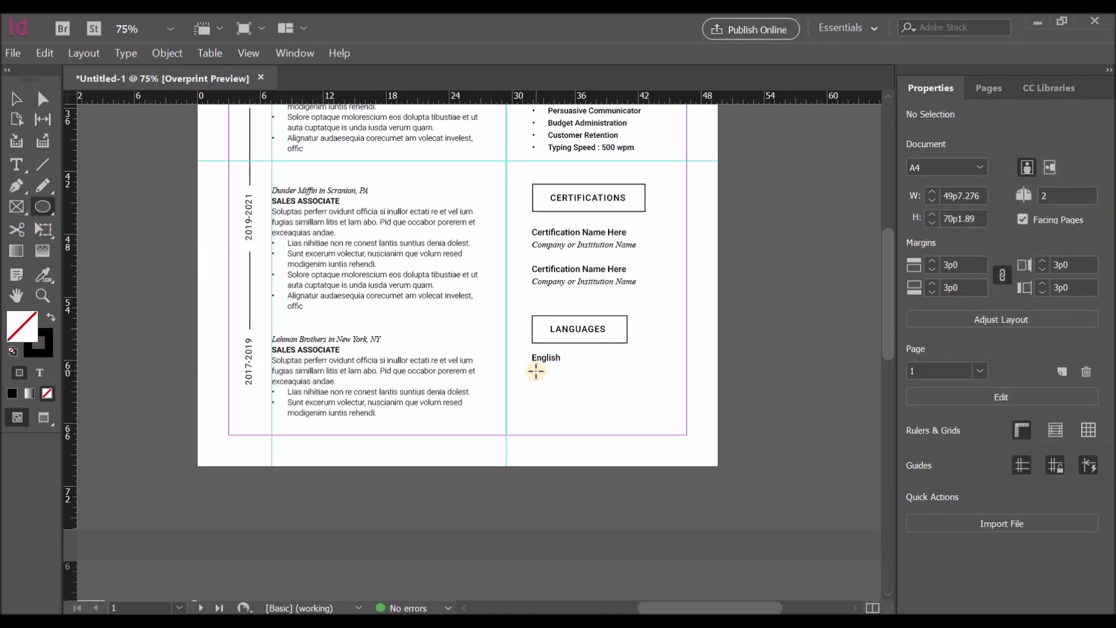
left_click_drag(536, 371, 539, 379)
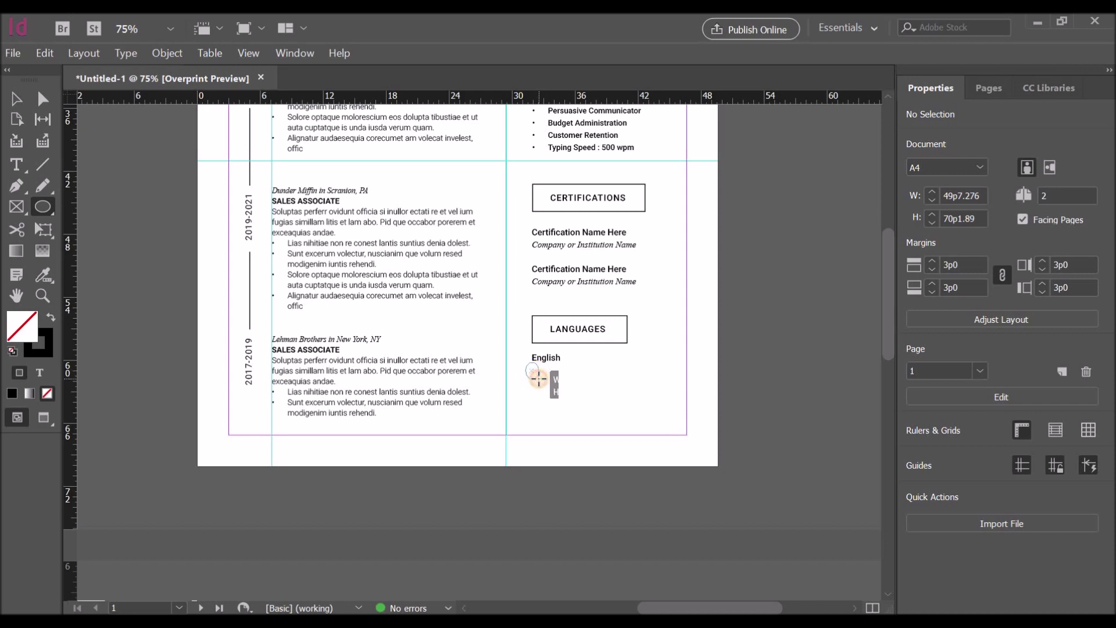
left_click_drag(541, 381, 544, 384)
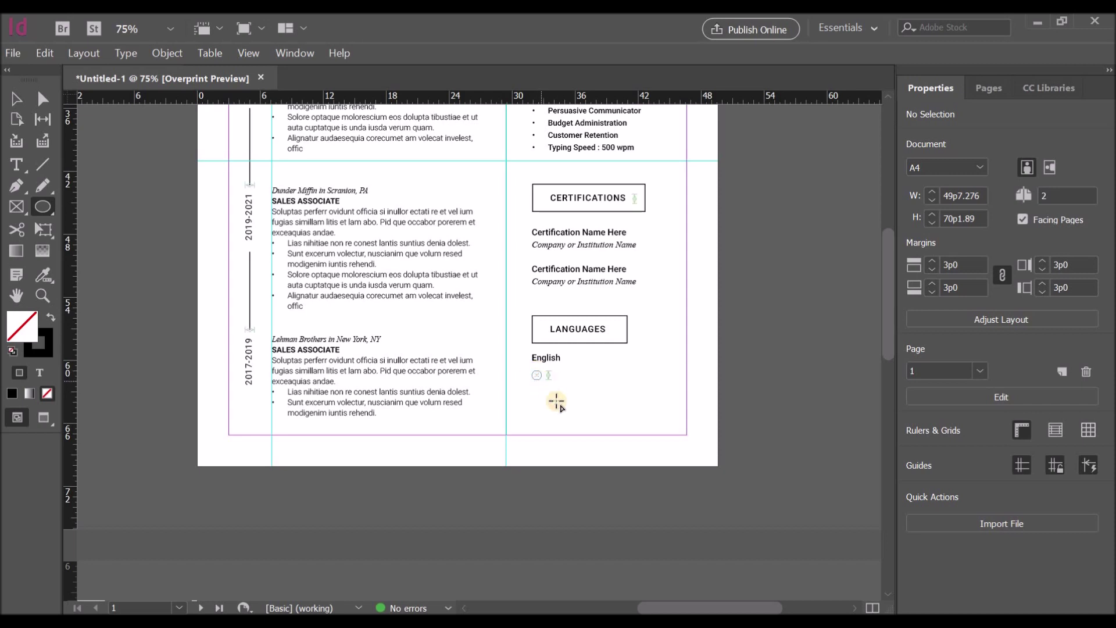
left_click(407, 212)
key("Escape")
left_click(16, 99)
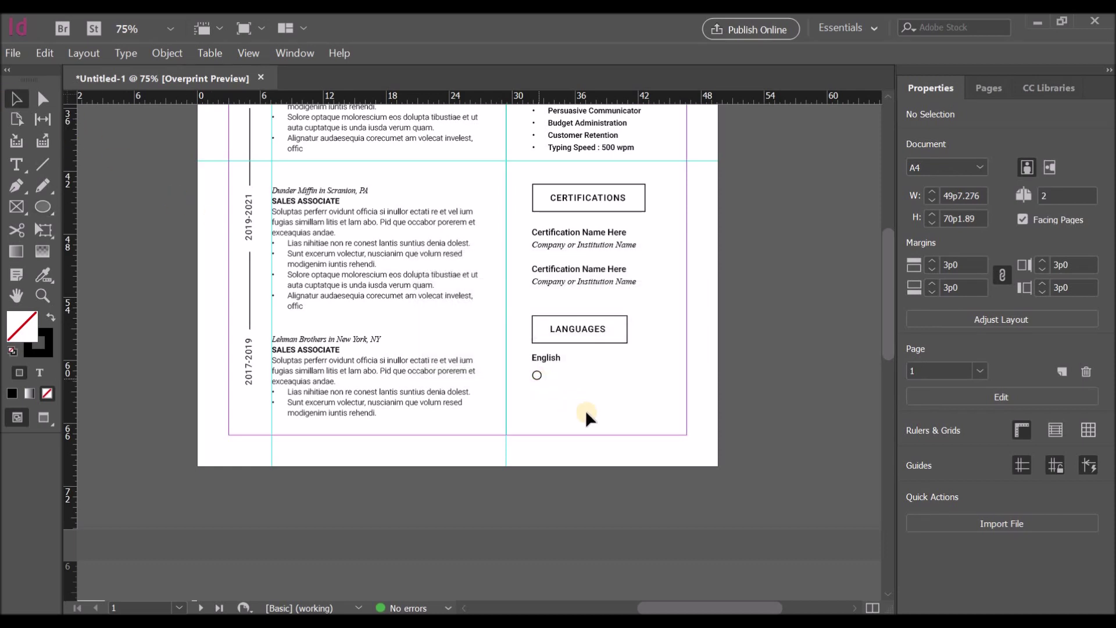
Step: Fill the small circle with Black
scroll(585, 410, "up", 2)
left_click(539, 376)
left_click(914, 260)
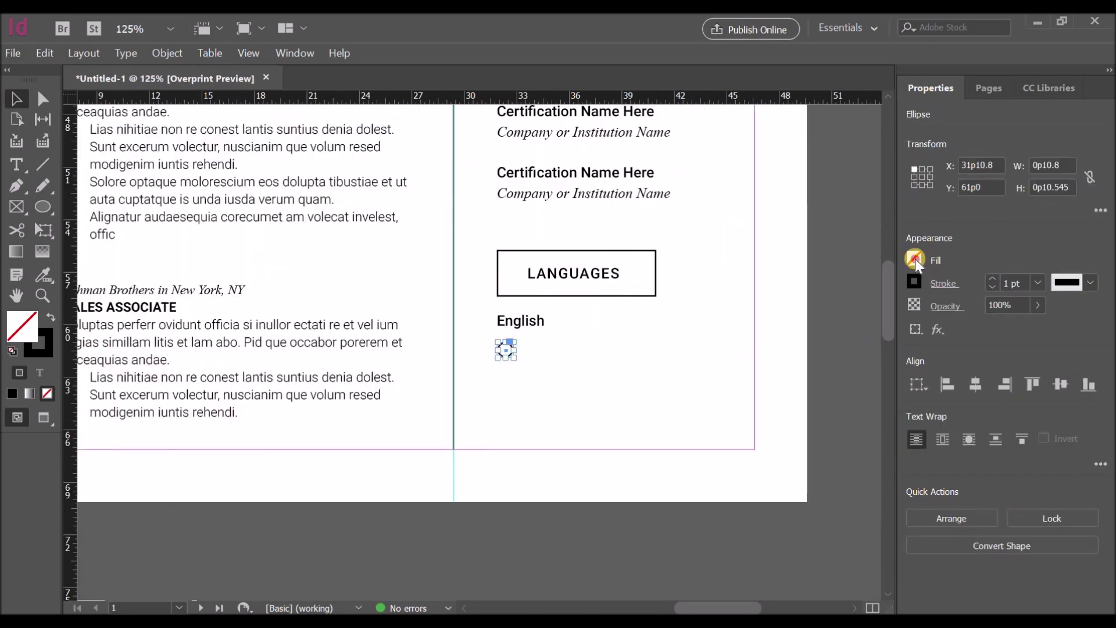
left_click(751, 429)
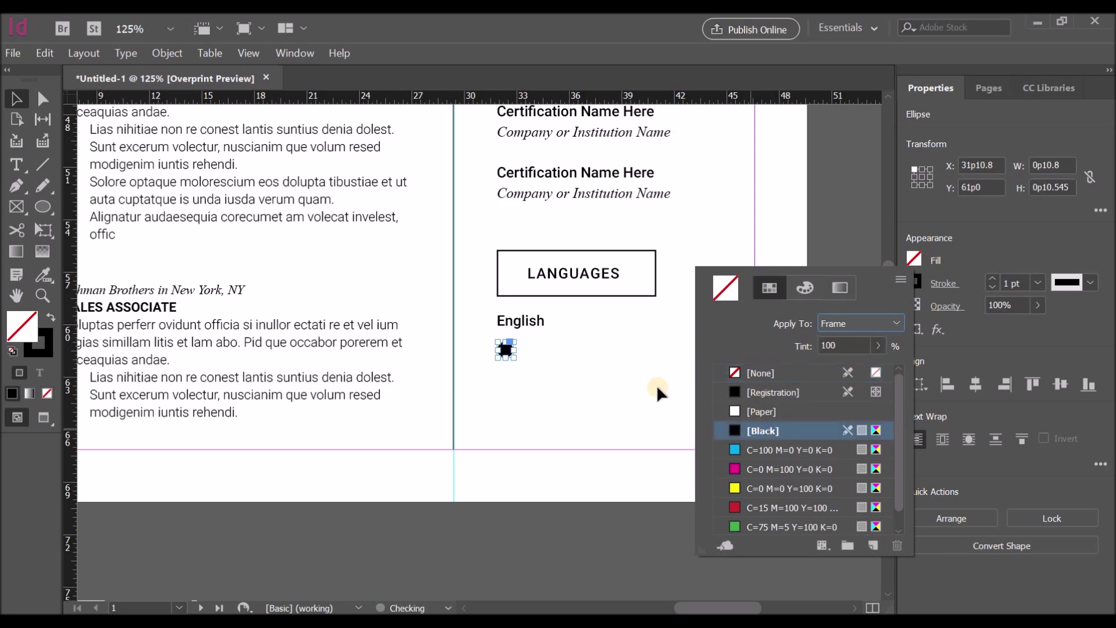
left_click(549, 352)
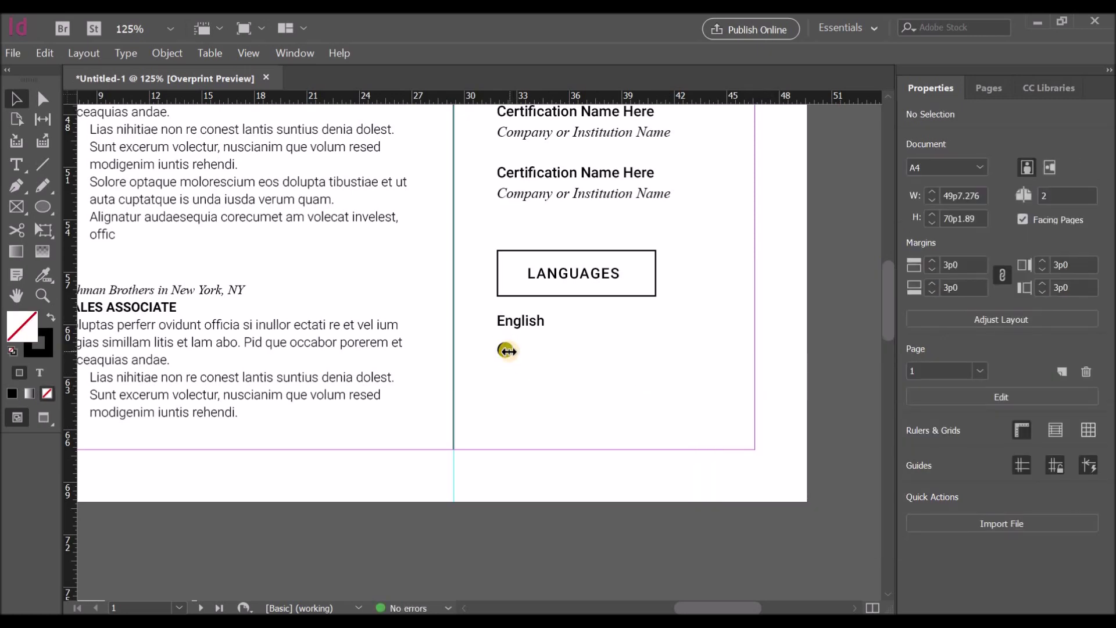
left_click(507, 350)
Step: Duplicate the black dot into a row of ten, then select the English label with all dots
key("ctrl+equal")
key("ctrl+equal")
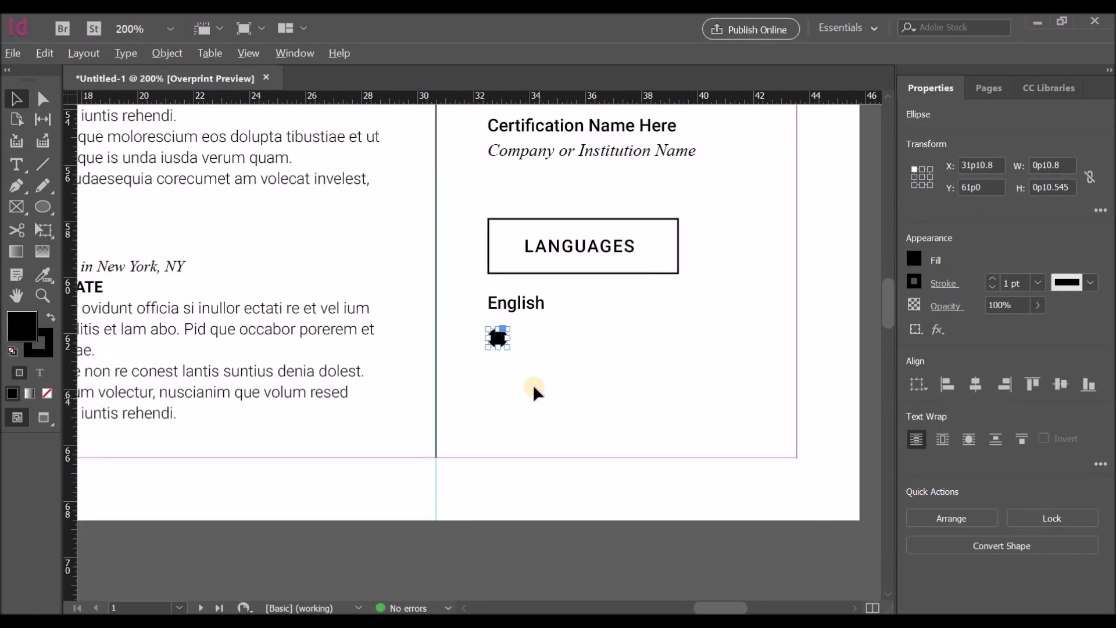
left_click(487, 319)
left_click_drag(487, 320, 522, 324)
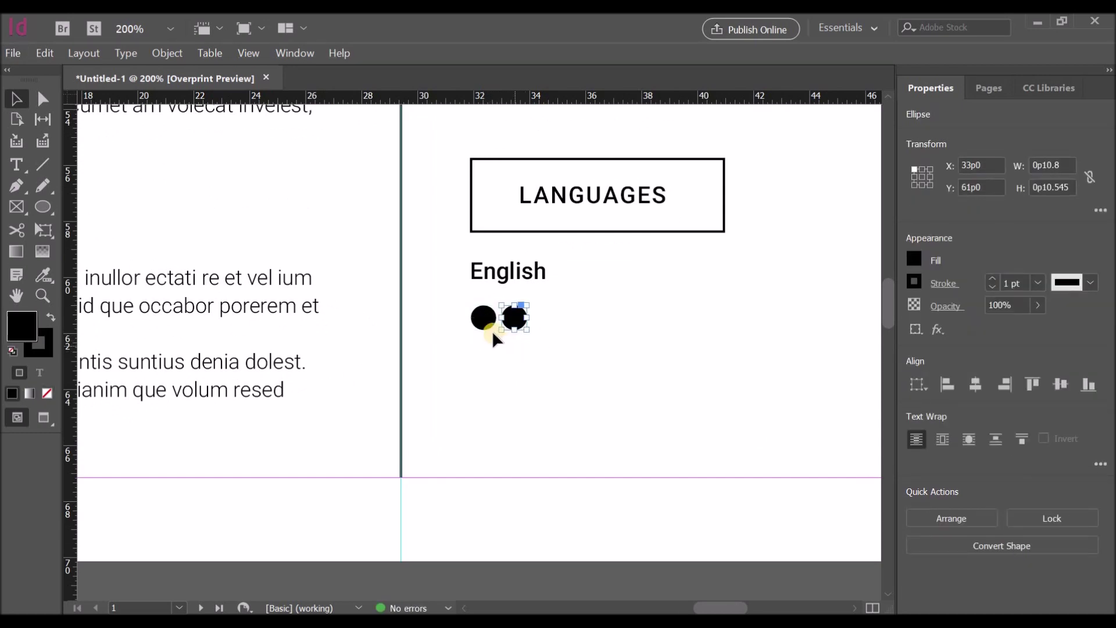
left_click(492, 330)
left_click_drag(514, 326, 545, 325, "alt")
left_click(505, 341)
left_click(513, 324)
left_click_drag(543, 324, 730, 322, "alt")
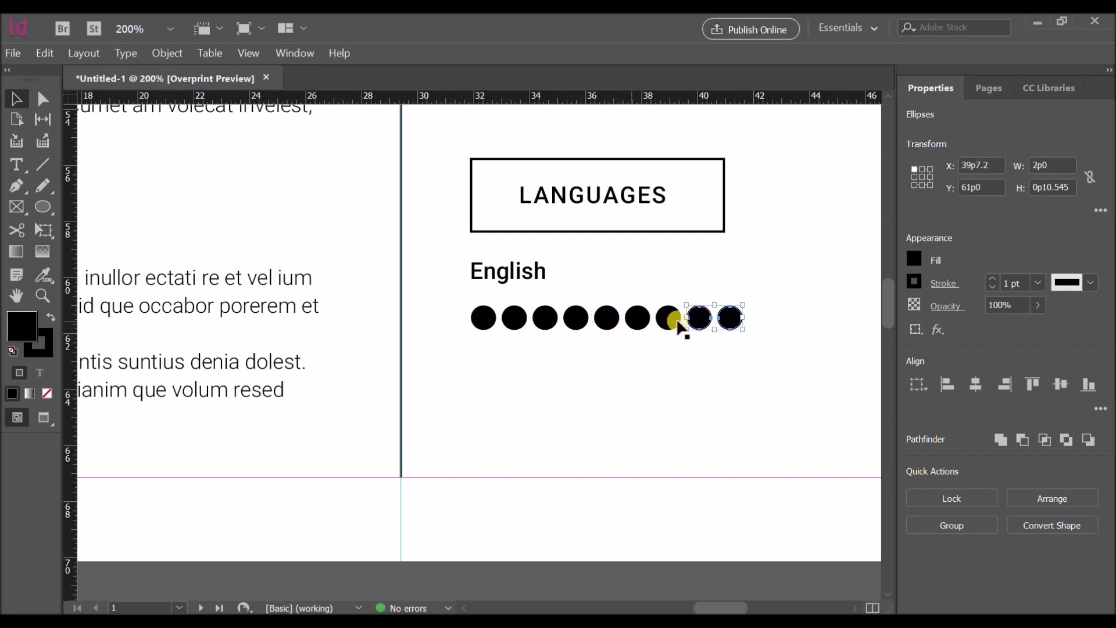
key("ctrl+shift+a")
left_click_drag(730, 319, 765, 327, "alt")
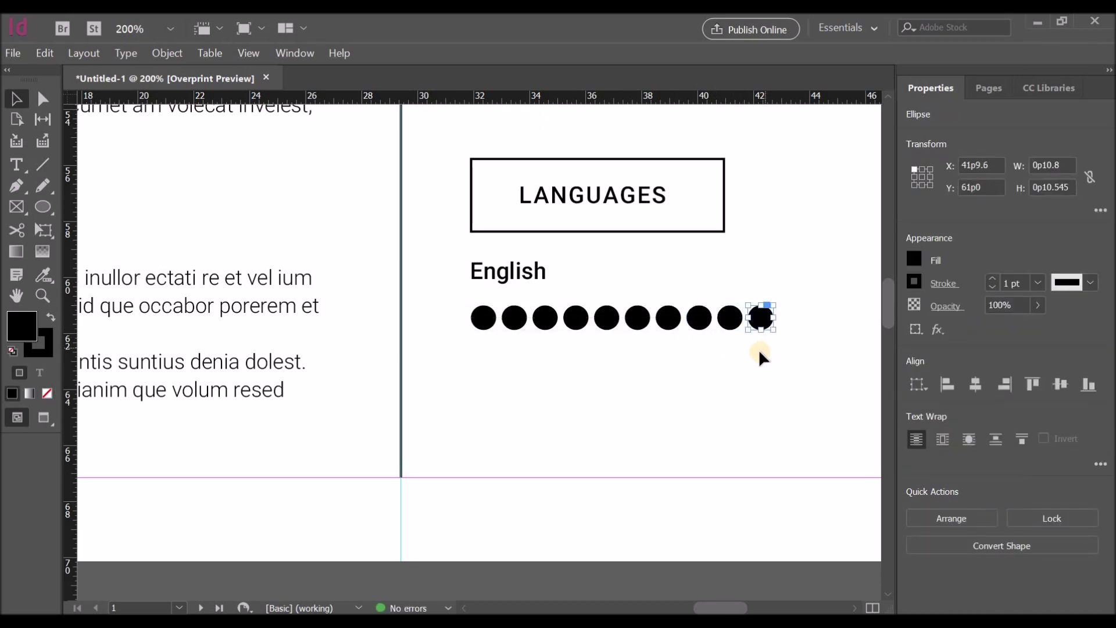
left_click(755, 352)
left_click_drag(802, 341, 459, 260)
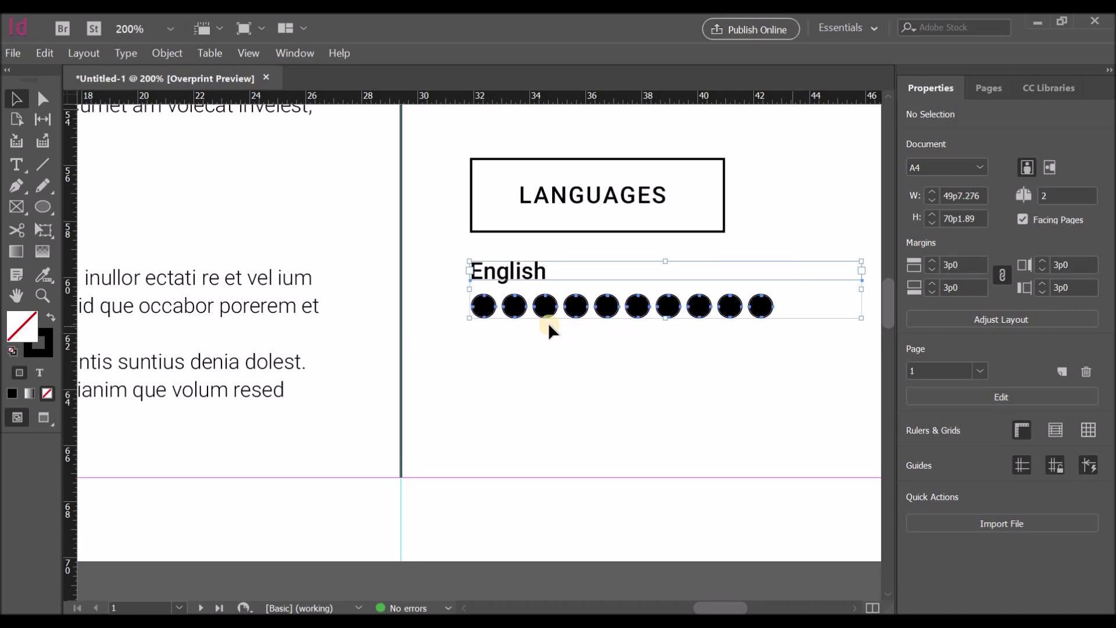
Step: Duplicate the English row twice below and relabel the copies 'Spanish' and 'French'
left_click_drag(512, 310, 513, 376, "alt")
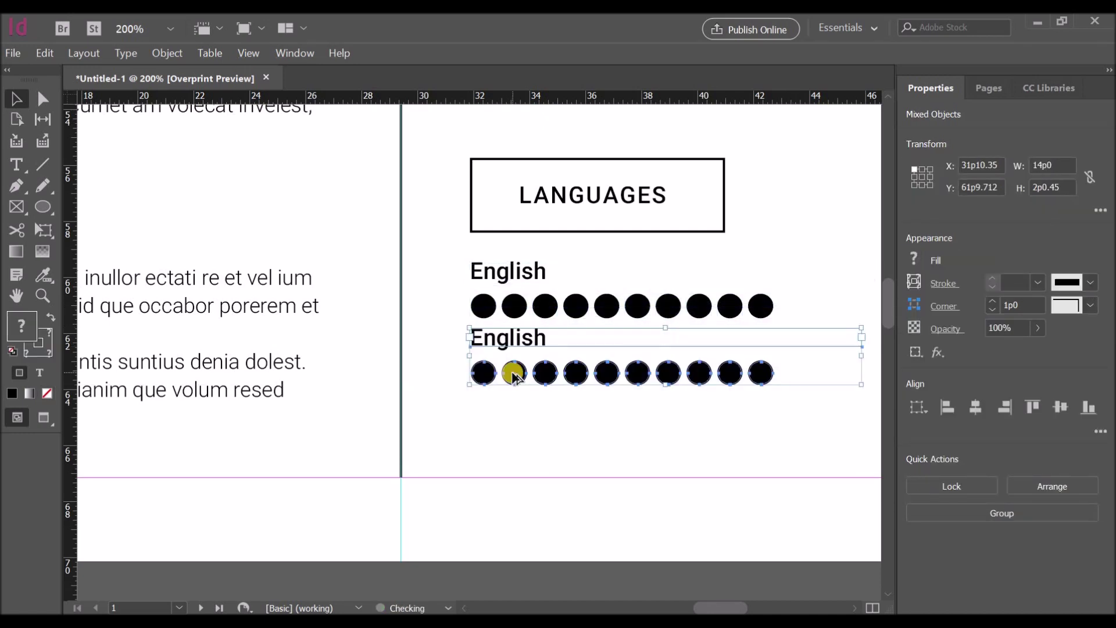
key("Down")
key("Down")
key("Down")
left_click_drag(515, 384, 514, 451, "alt")
key("ctrl+shift+a")
double_click(473, 344)
double_click(473, 344)
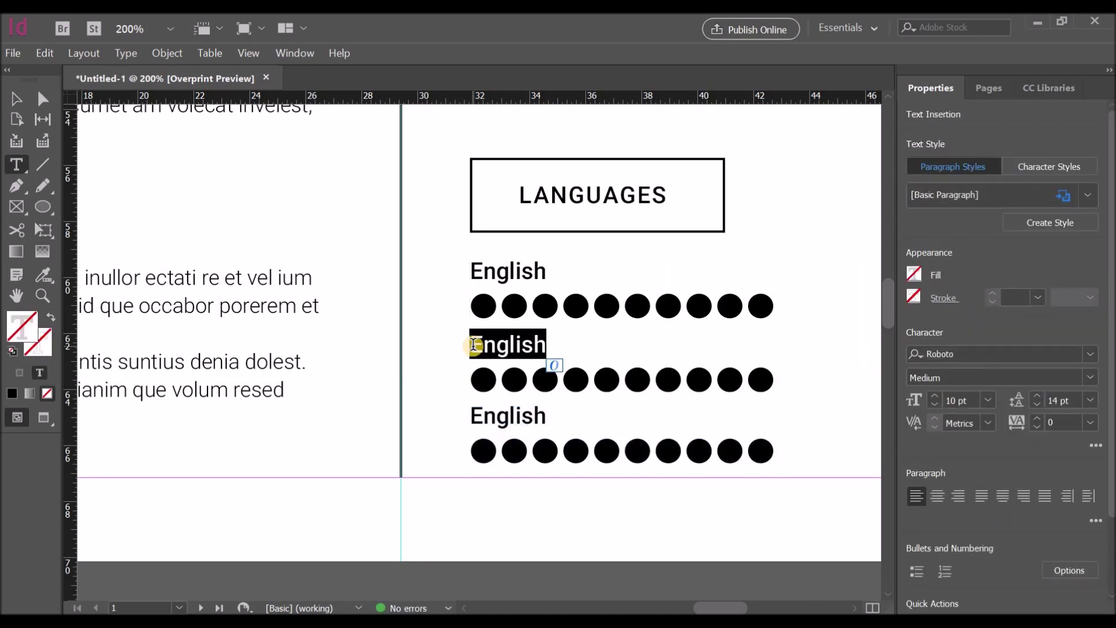
type("Spanish")
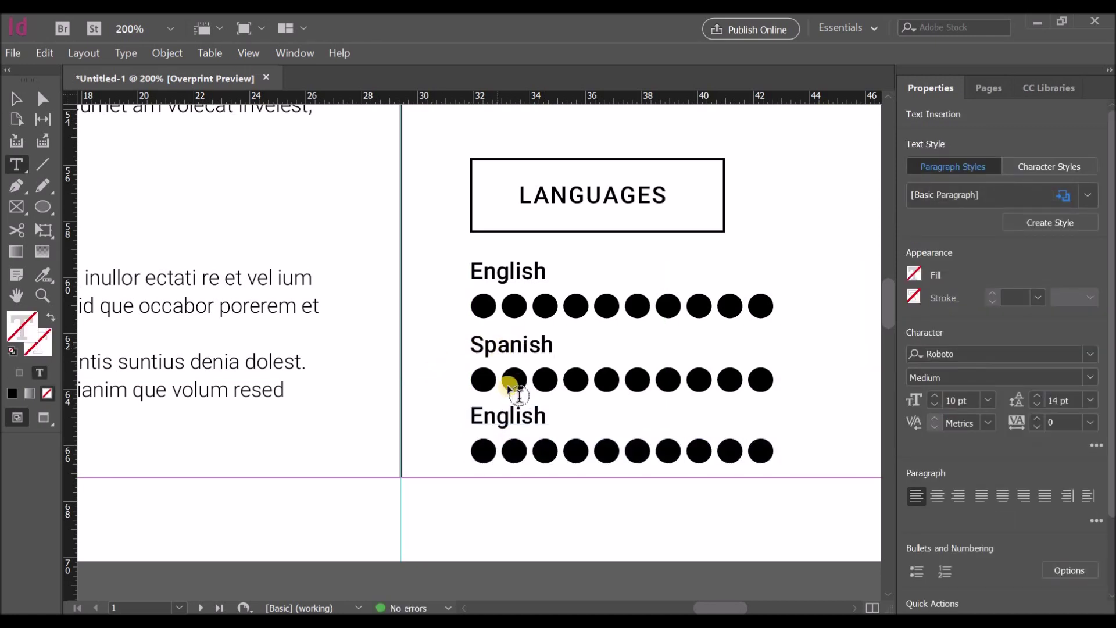
left_click(533, 416)
left_click(472, 419, "shift")
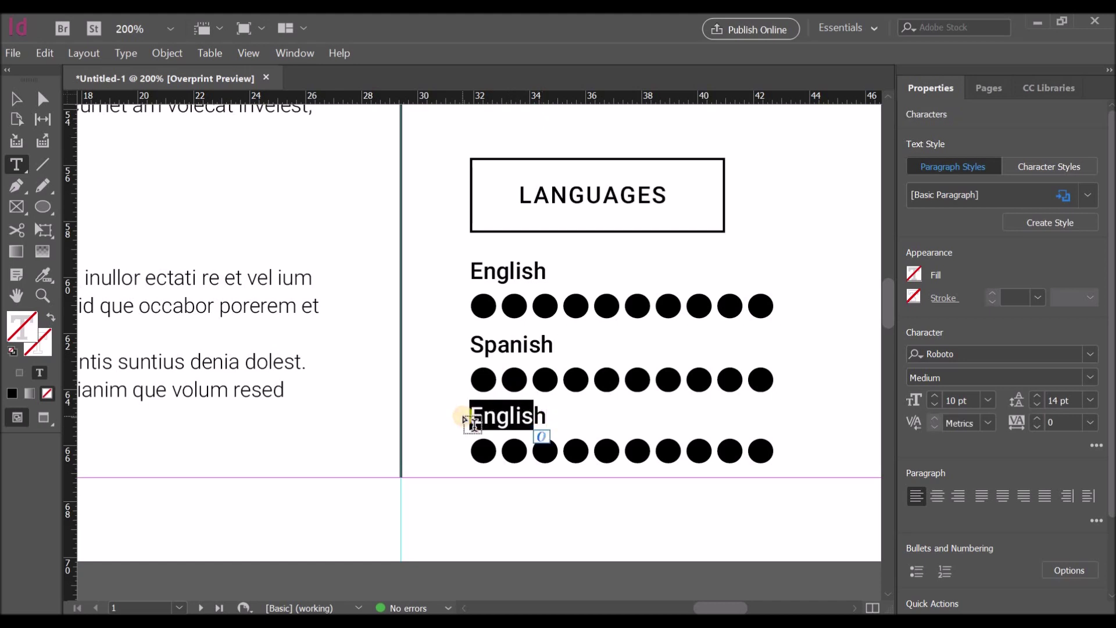
type("French")
key("Escape")
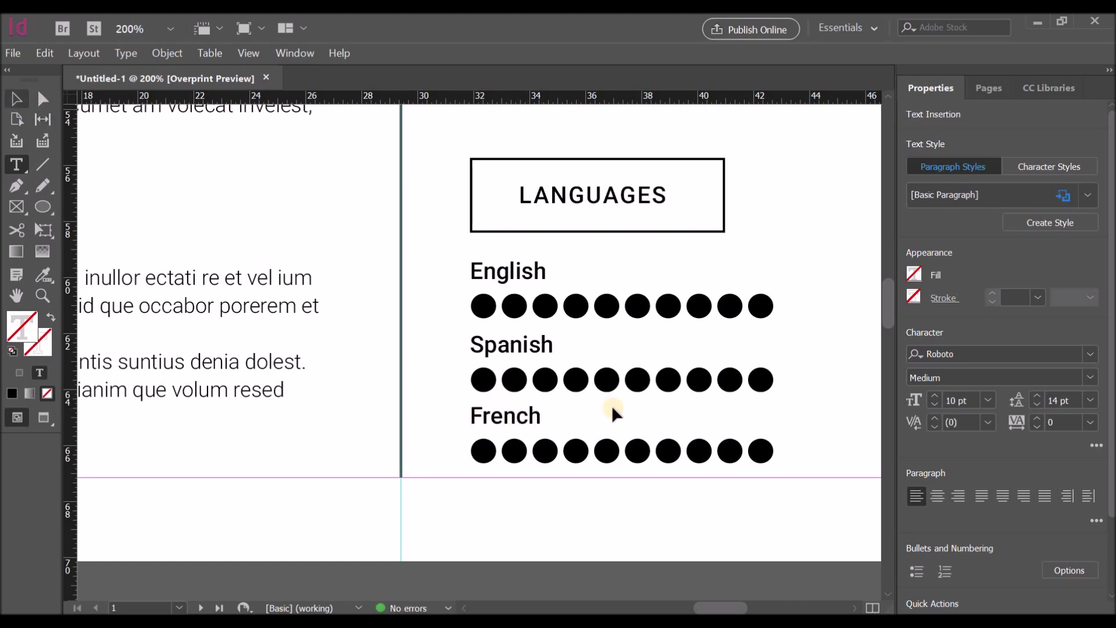
Step: Set Fill to None on the last three Spanish dots, leaving seven filled
left_click(753, 381)
left_click(730, 379, "shift")
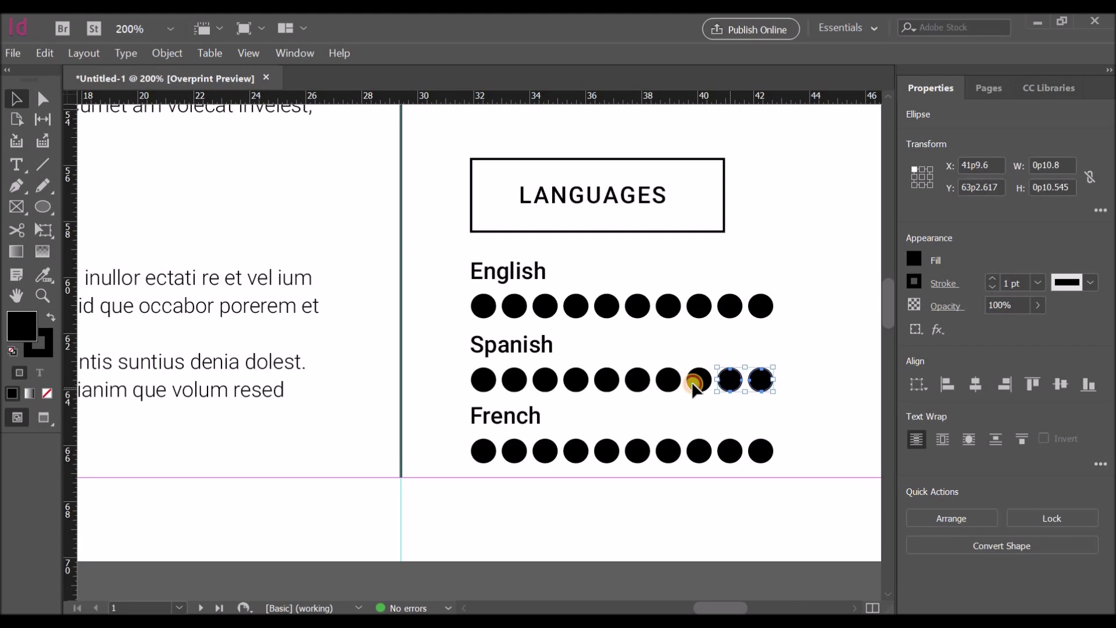
left_click(698, 380, "shift")
left_click(741, 371)
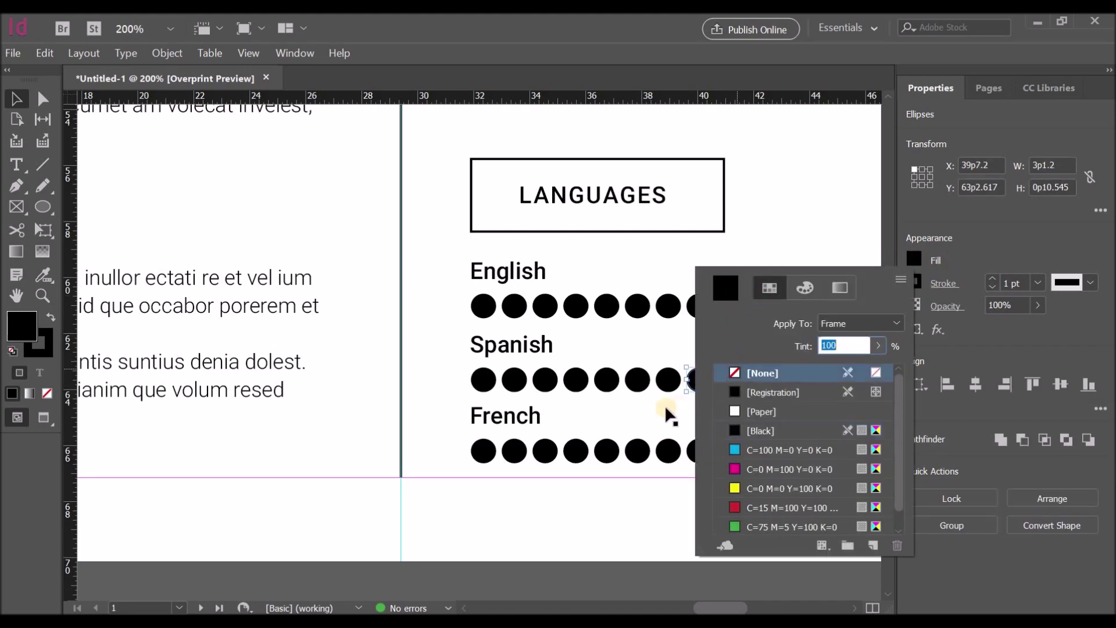
Step: Set Fill to None on the last five French dots, leaving five filled, and zoom out
left_click(640, 452)
left_click(668, 451, "shift")
left_click(699, 451, "shift")
left_click(730, 451, "shift")
left_click(760, 451, "shift")
left_click(917, 259)
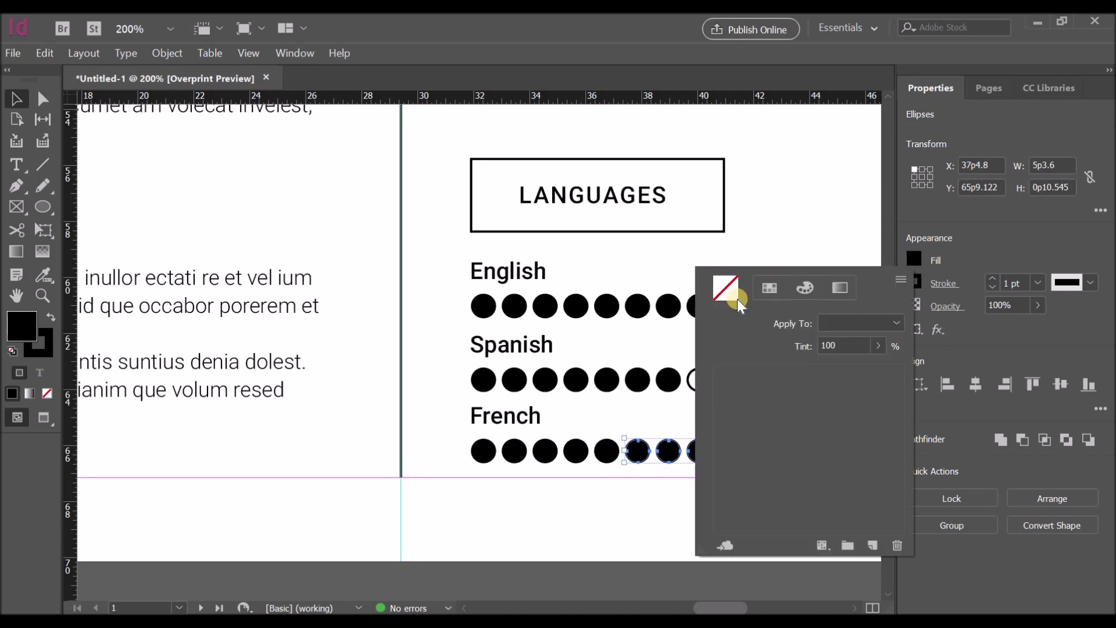
left_click(756, 373)
left_click(791, 341)
scroll(793, 338, "down", 2)
scroll(794, 329, "down", 4)
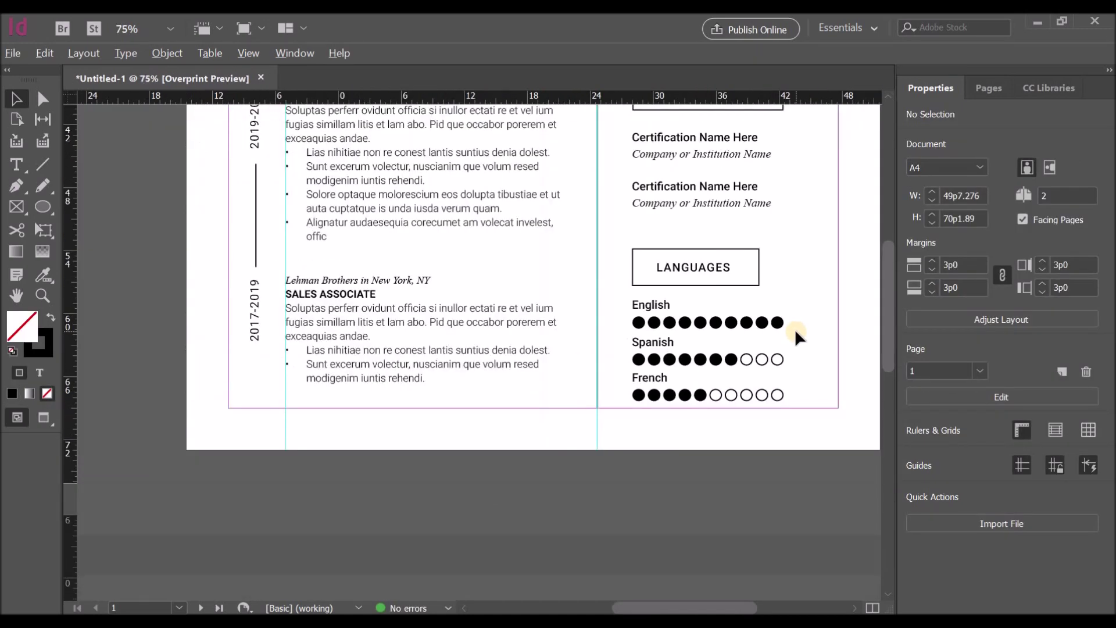
scroll(796, 323, "up", 3)
left_click_drag(893, 273, 884, 301)
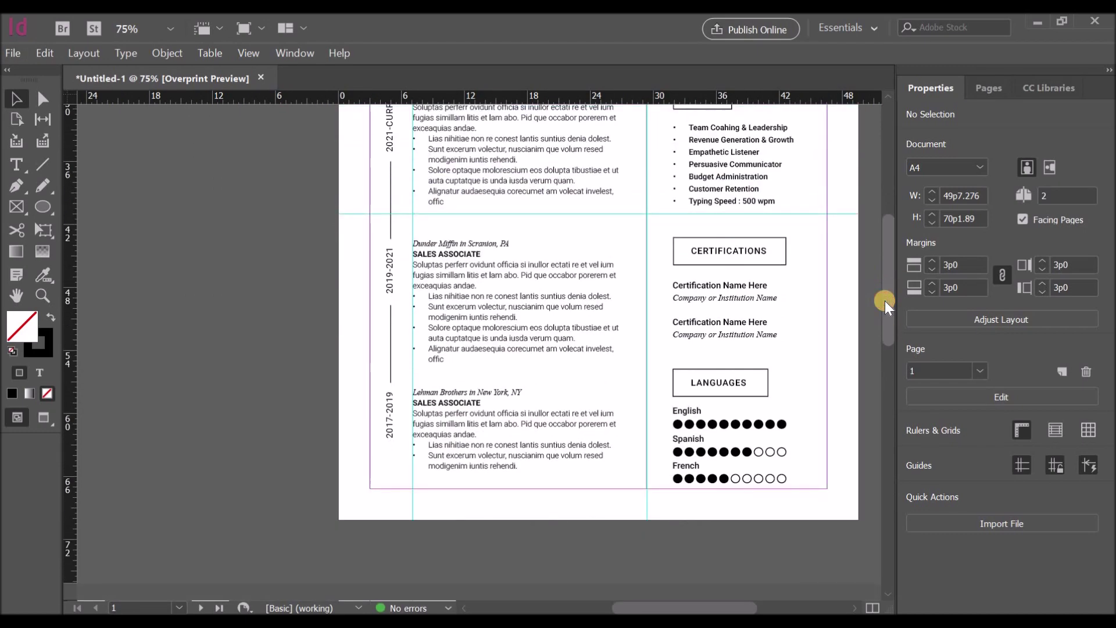
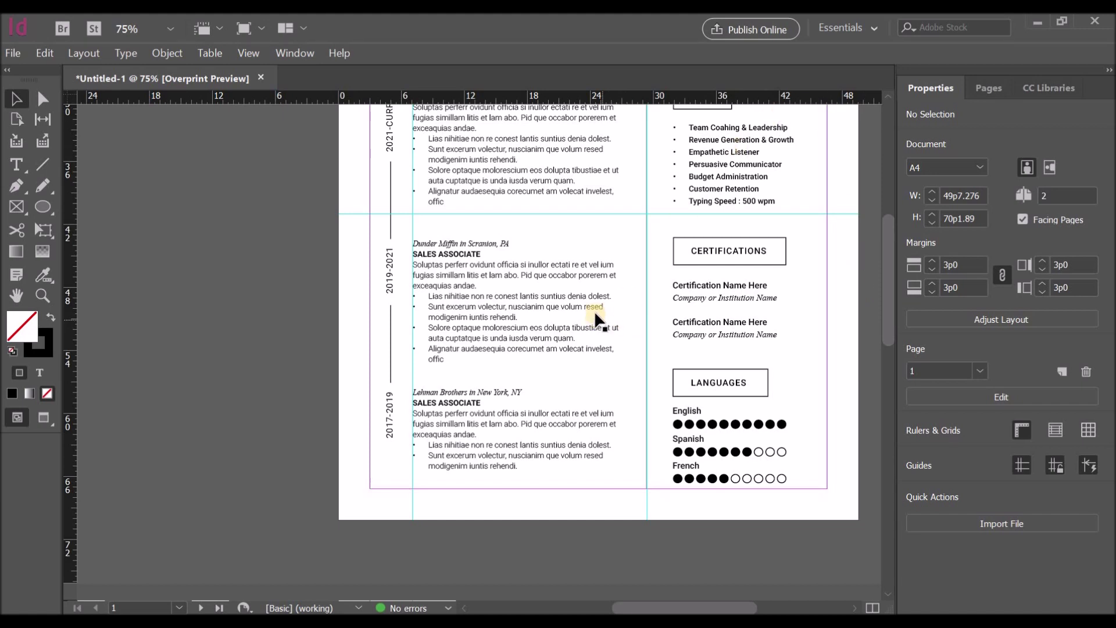
Step: Copy every resume object from page 1 onto page 2, aligned to its top-left margin
key("ctrl+a")
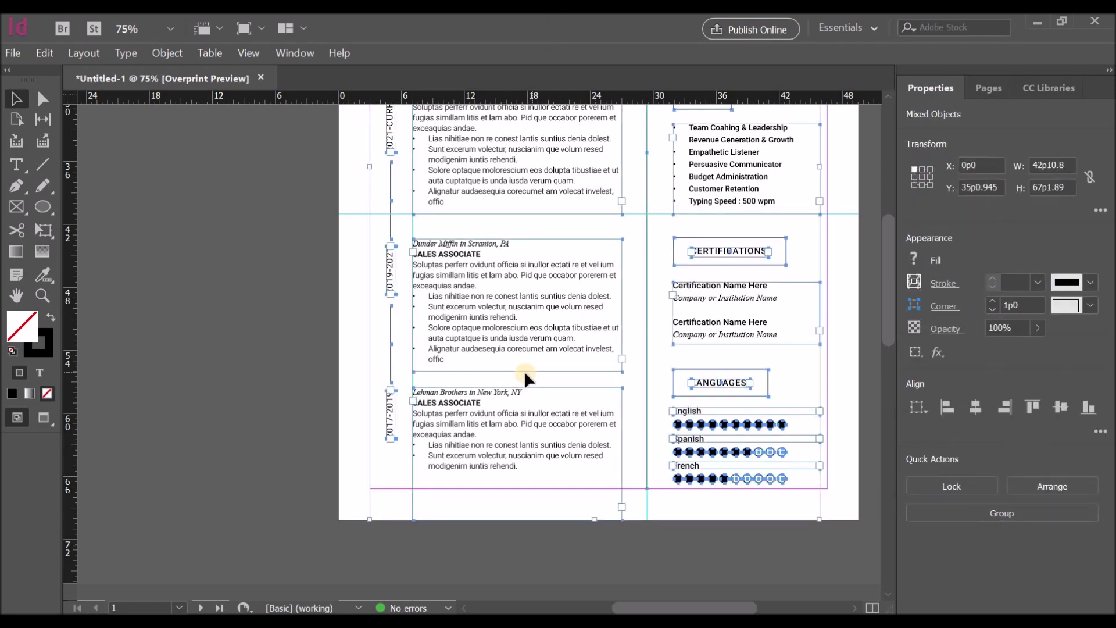
scroll(462, 469, "down", 5)
scroll(629, 608, "left", 5)
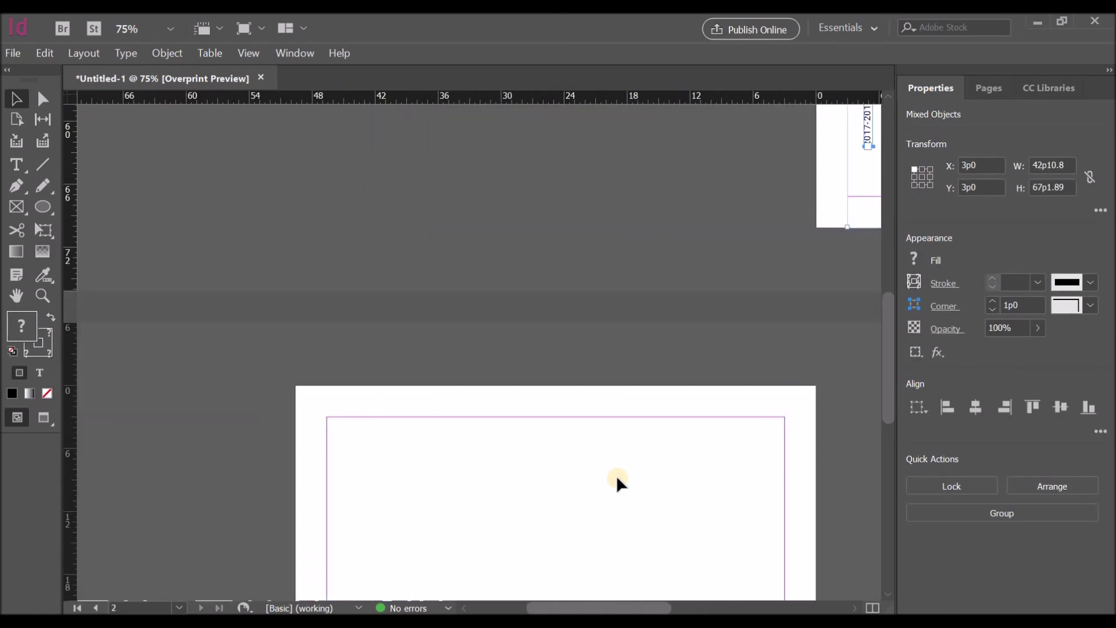
scroll(529, 337, "down", 5)
left_click(529, 337)
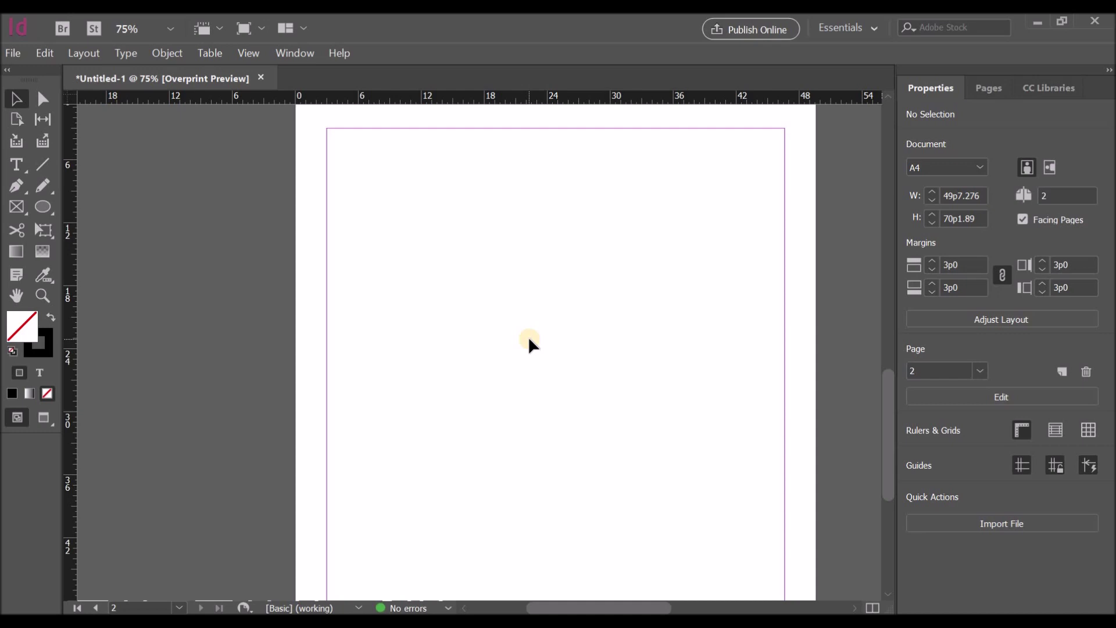
key("ctrl+v")
left_click_drag(468, 337, 536, 467)
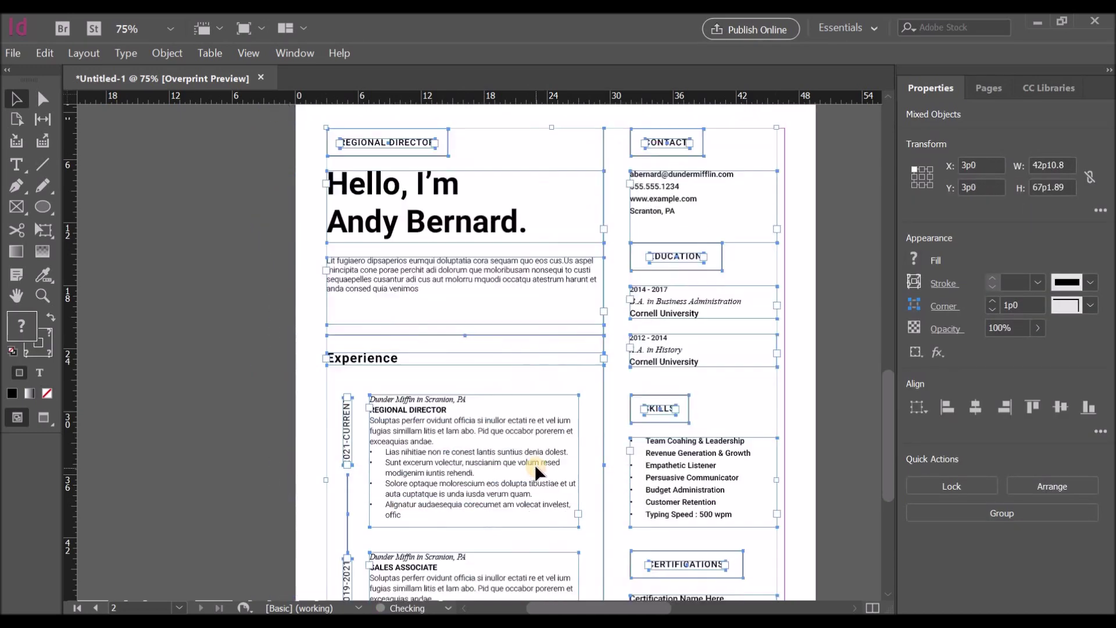
Step: Delete the greeting headline, job-title box and intro paragraph from page 2
left_click(201, 379)
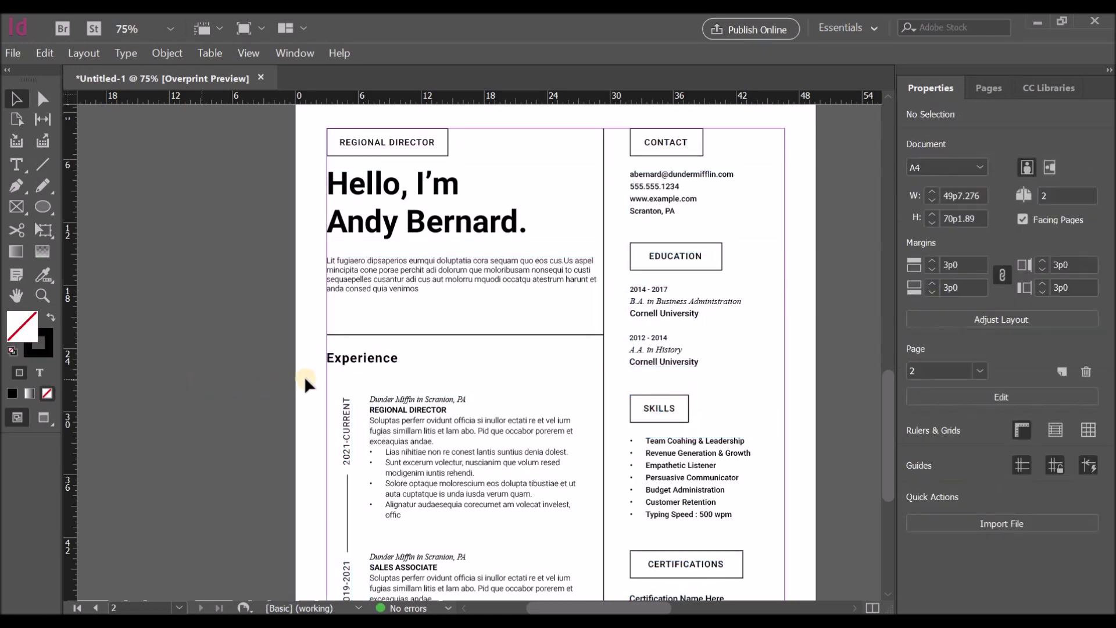
left_click(382, 225)
key("Delete")
left_click(377, 156)
key("Delete")
left_click(378, 142)
key("Delete")
left_click(388, 264)
key("Delete")
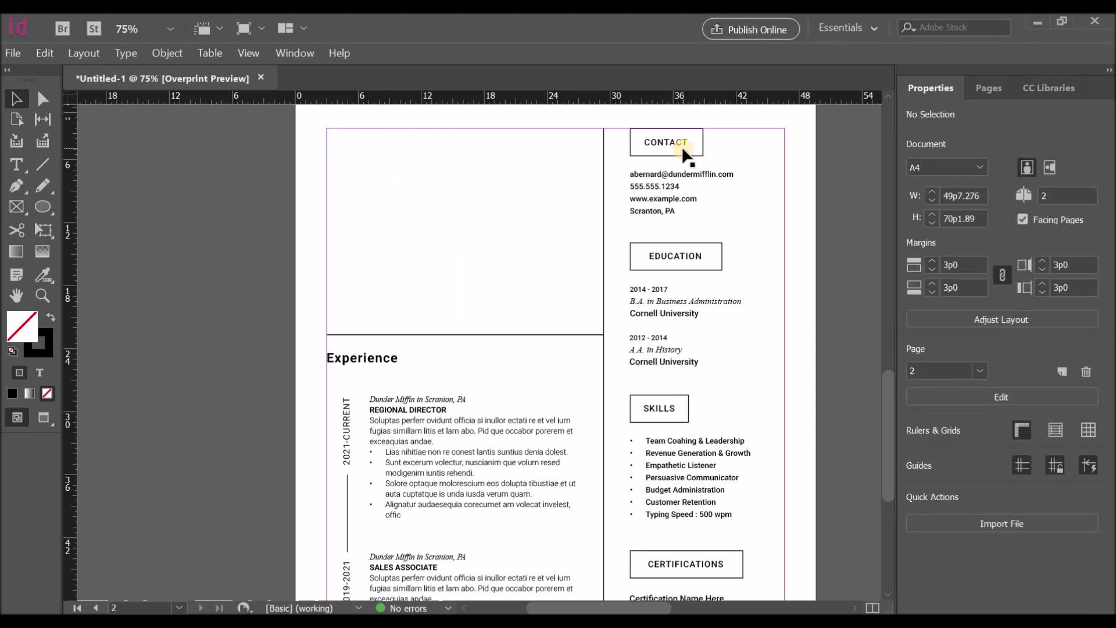
Step: Move the Experience heading, job entries, dates and timeline up to the top margin (Y 3p0)
left_click(357, 360)
left_click(393, 413, "shift")
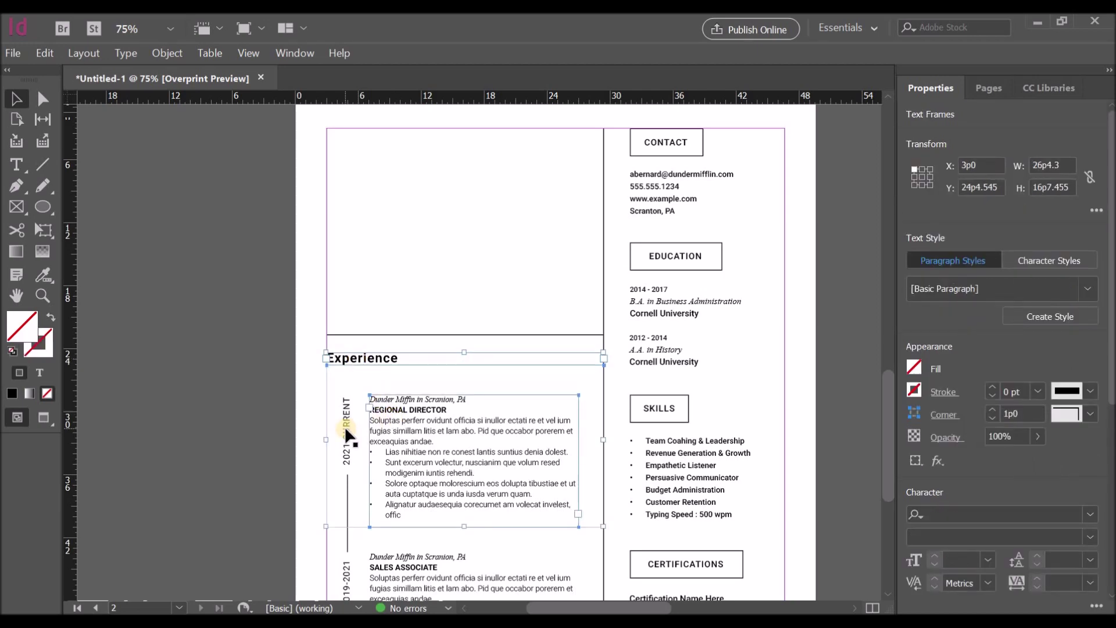
left_click(347, 441, "shift")
scroll(405, 439, "down", 2)
left_click(345, 413, "shift")
left_click(377, 498, "shift")
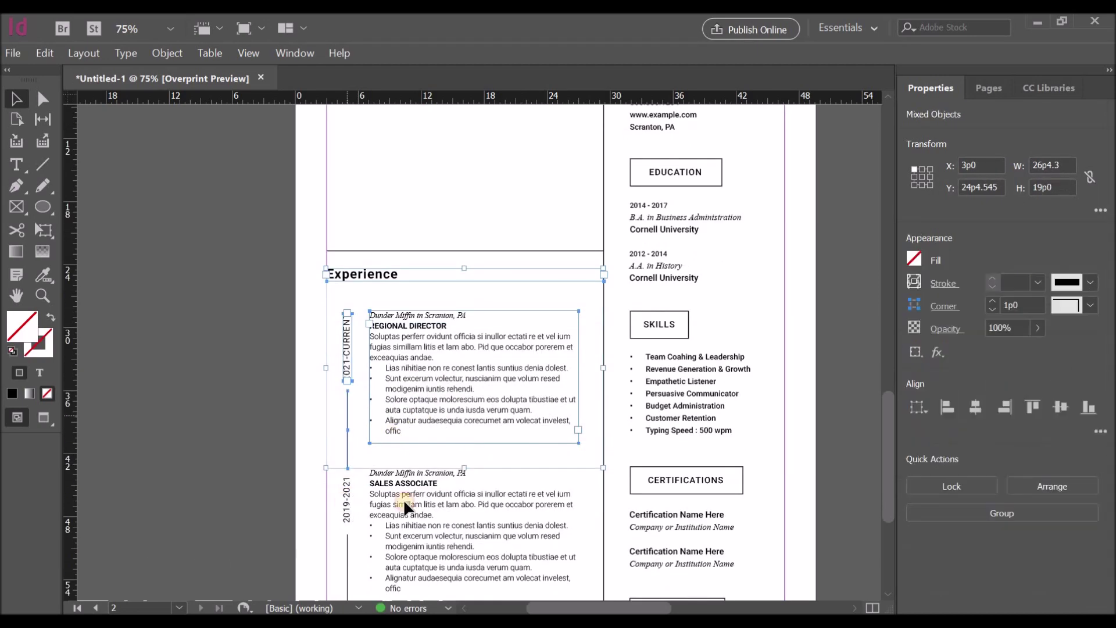
scroll(494, 452, "down", 5)
left_click(347, 427, "shift")
left_click(534, 414, "shift")
scroll(535, 414, "up", 7)
key("Up")
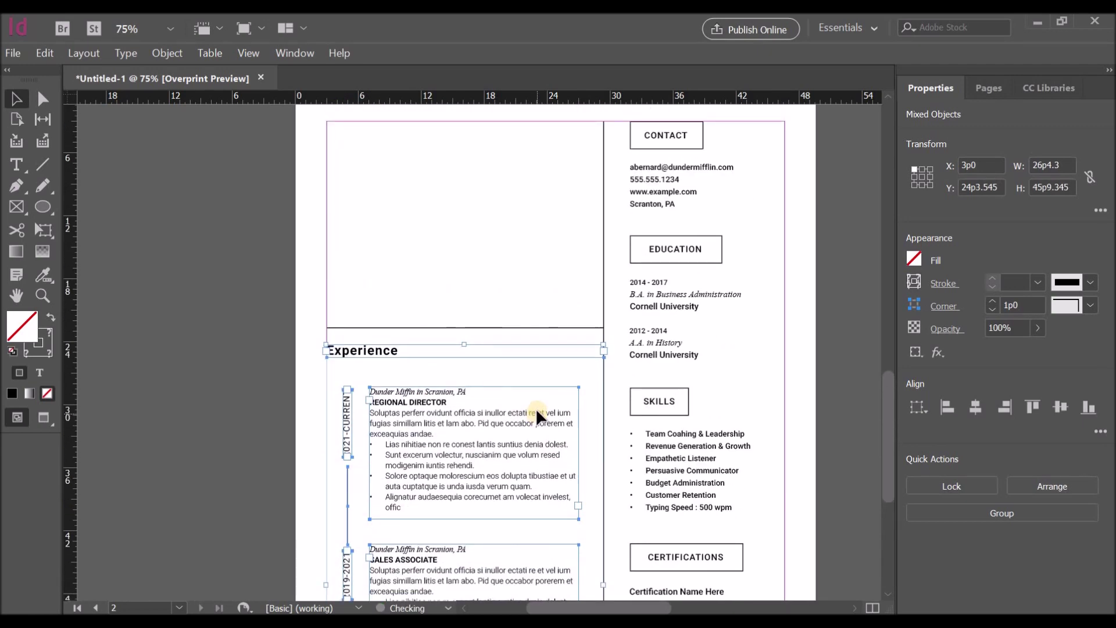
left_click_drag(437, 414, 423, 208)
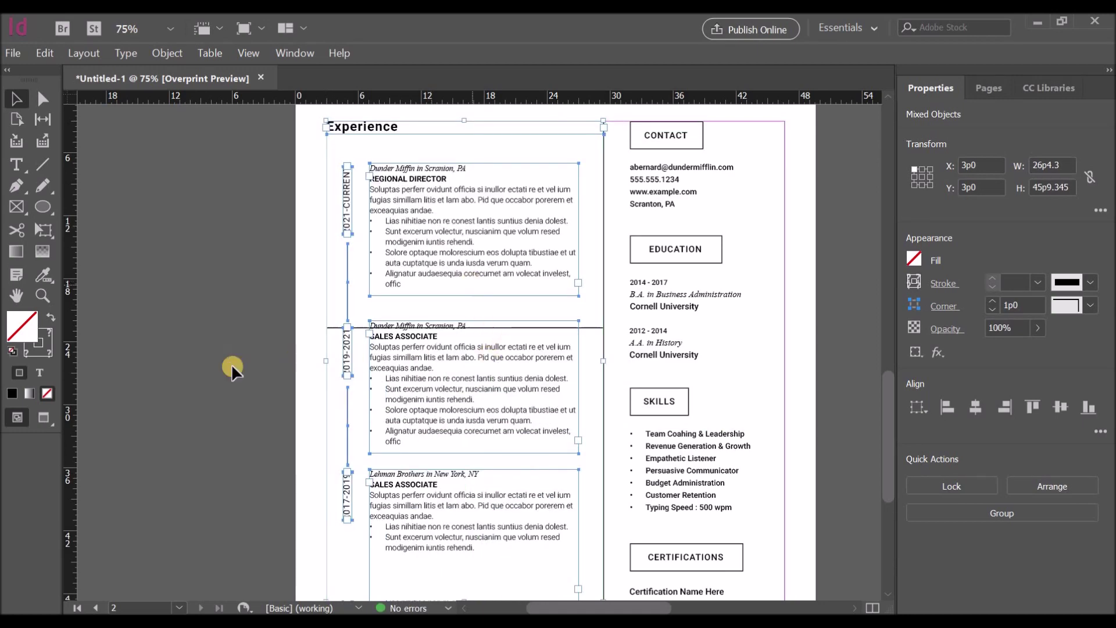
scroll(228, 358, "up", 2)
Step: Rename the page-2 heading to 'Experience Continued'
double_click(410, 204)
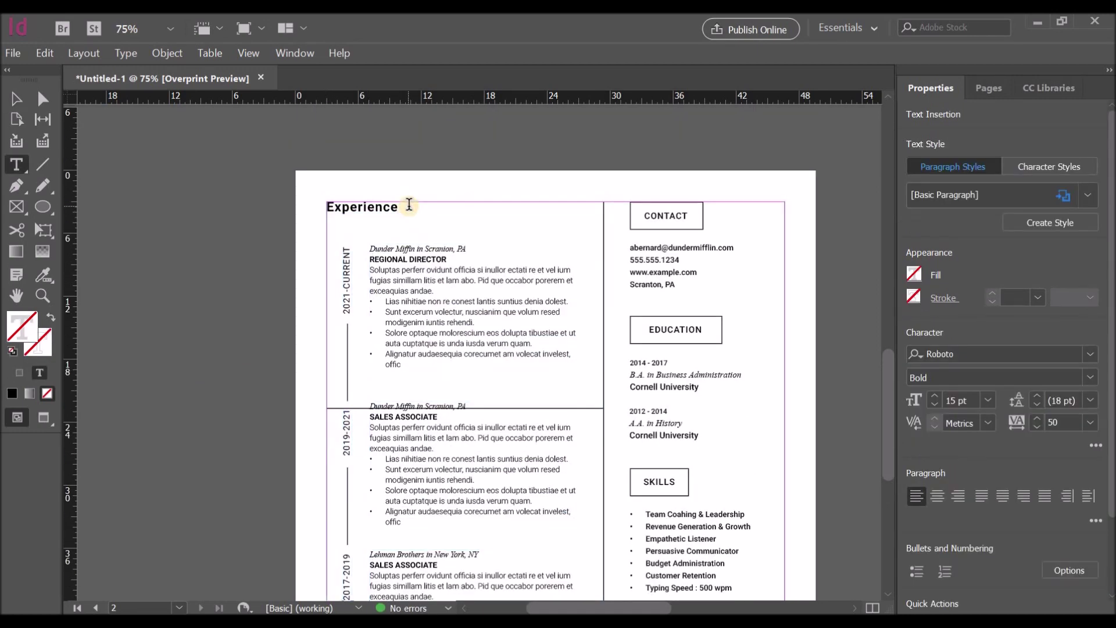
left_click(170, 219)
key("v")
Step: Nudge the divider line down below the third job entry (Y 46p0.645)
scroll(567, 298, "down", 1)
scroll(566, 298, "down", 2)
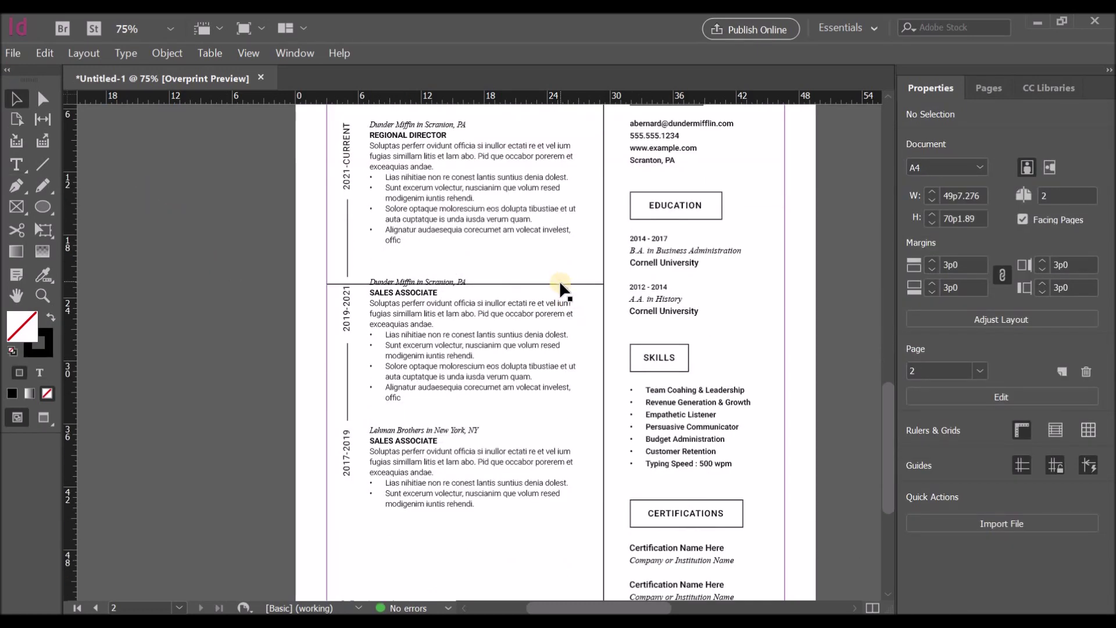
left_click(559, 281)
left_click(593, 283)
key("shift+Down")
key("shift+Down")
key("shift+Down")
key("shift+Down")
key("shift+Down")
key("shift+Down")
key("shift+Down")
key("shift+Down")
key("shift+Down")
key("shift+Down")
key("shift+Down")
key("shift+Down")
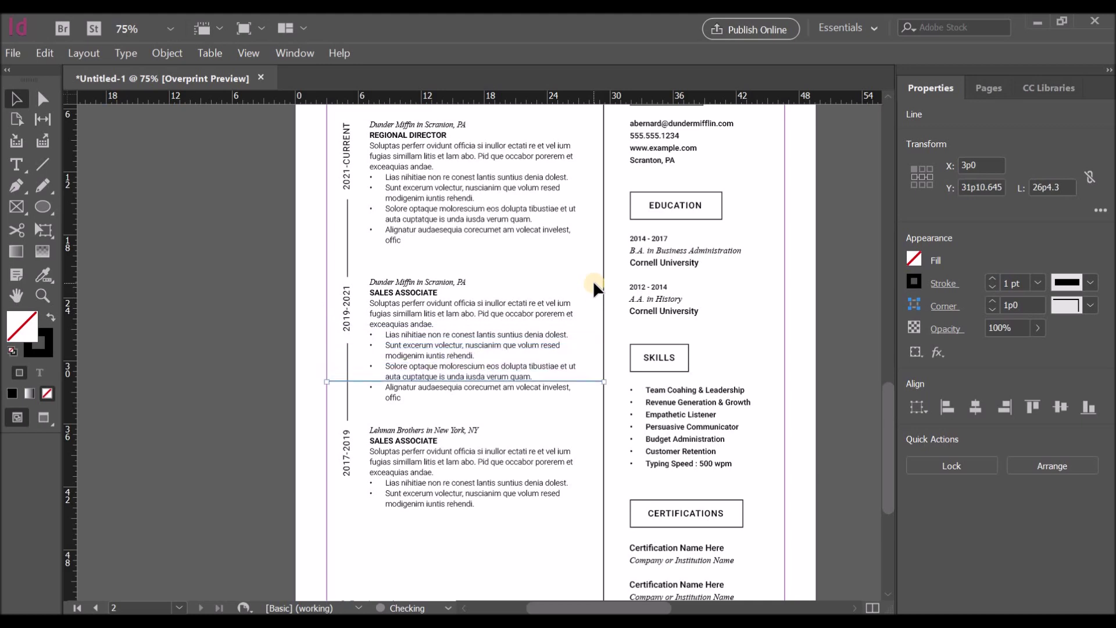
key("shift+Down")
key("shift+Down")
key("shift+Down")
key("shift+Down")
key("shift+Down")
key("shift+Down")
key("shift+Down")
key("shift+Down")
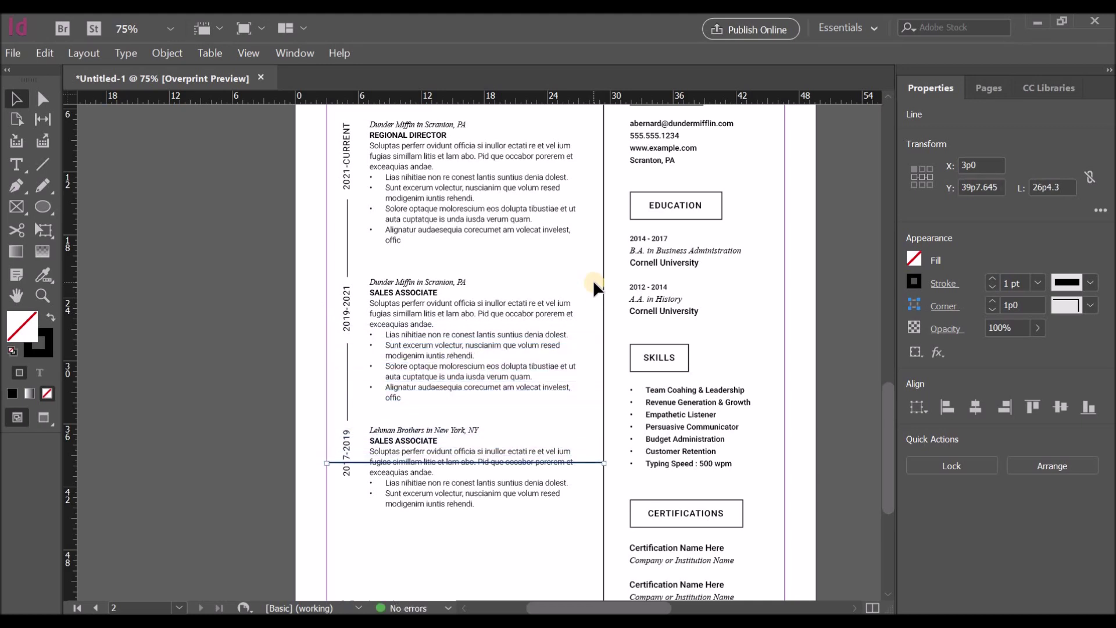
key("shift+Down")
key("shift+Down")
key("shift+Down")
key("shift+Down")
key("shift+Down")
key("shift+Down")
key("shift+Down")
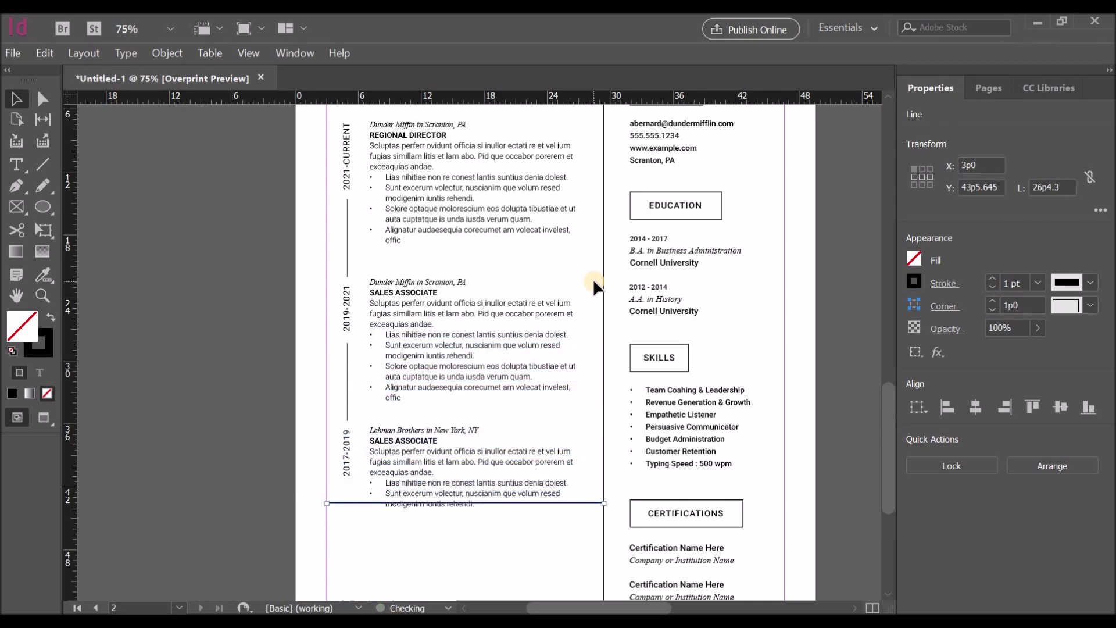
key("Down")
key("Down")
key("Down")
key("Down")
key("Down")
key("Down")
key("Down")
key("Down")
key("Down")
scroll(664, 345, "down", 3)
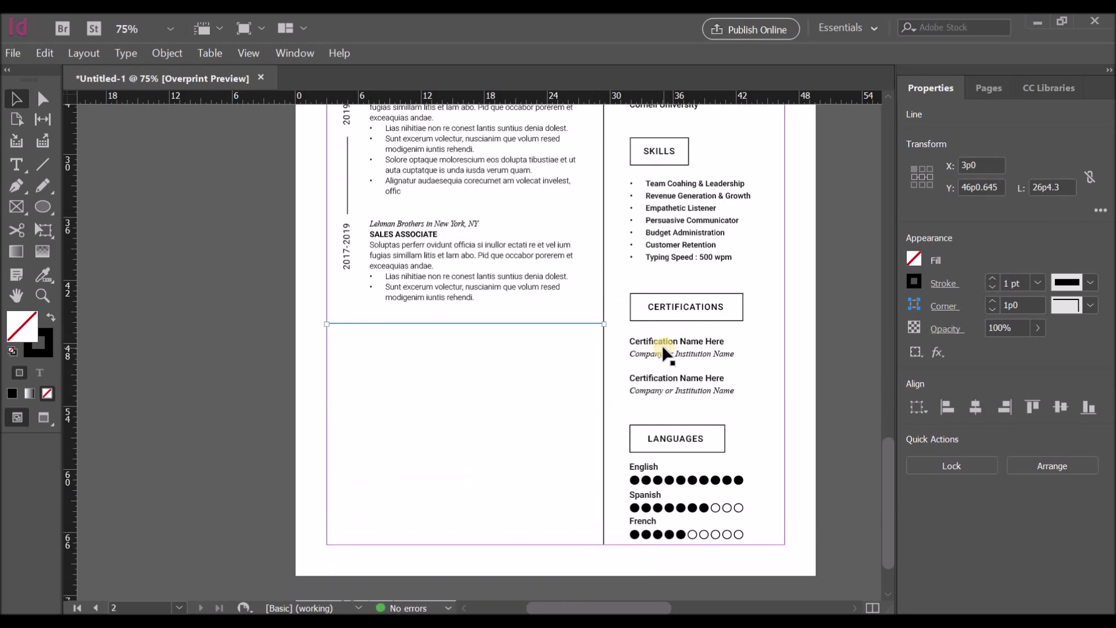
scroll(662, 349, "up", 7)
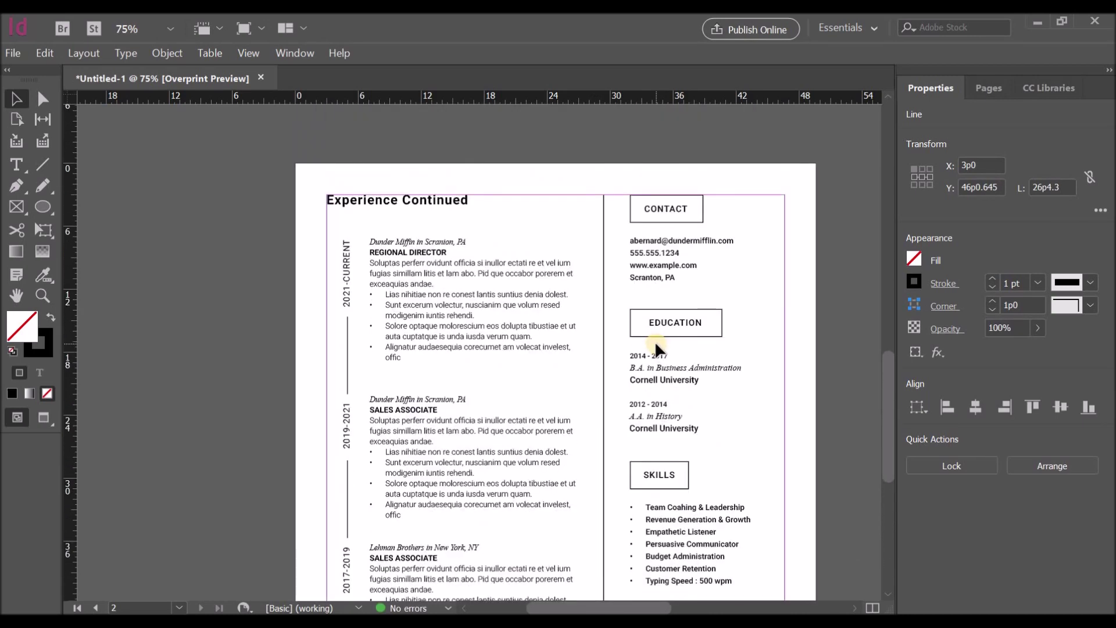
Step: Replace the first entry's company and title with 'Company Name in City, State' and 'Position or Title'
double_click(386, 249)
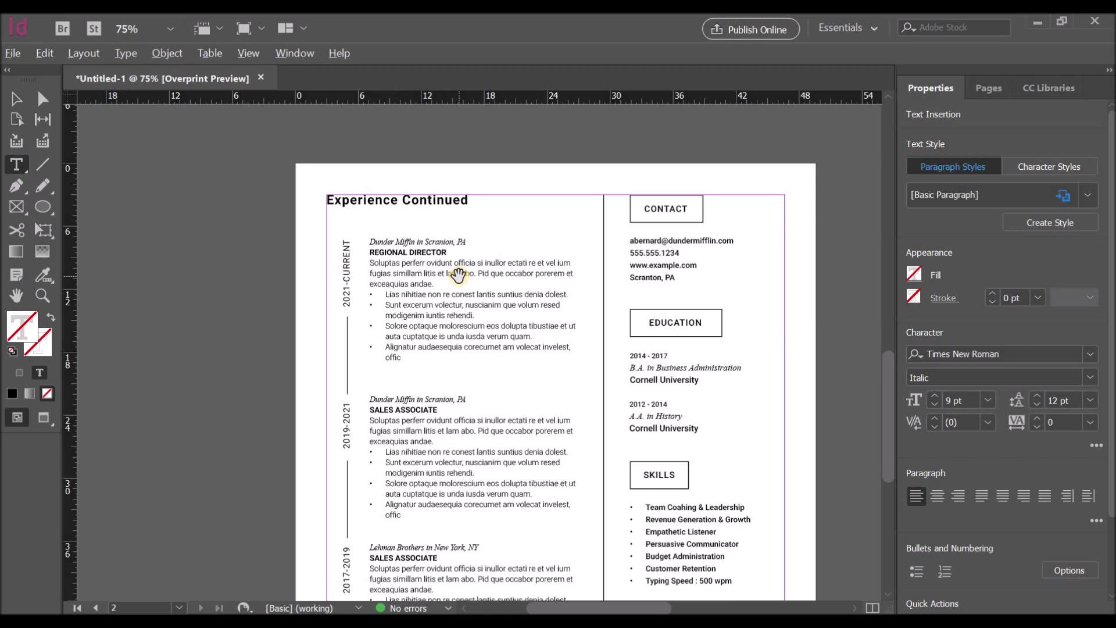
key("ctrl+equal")
triple_click(463, 230)
type("Company")
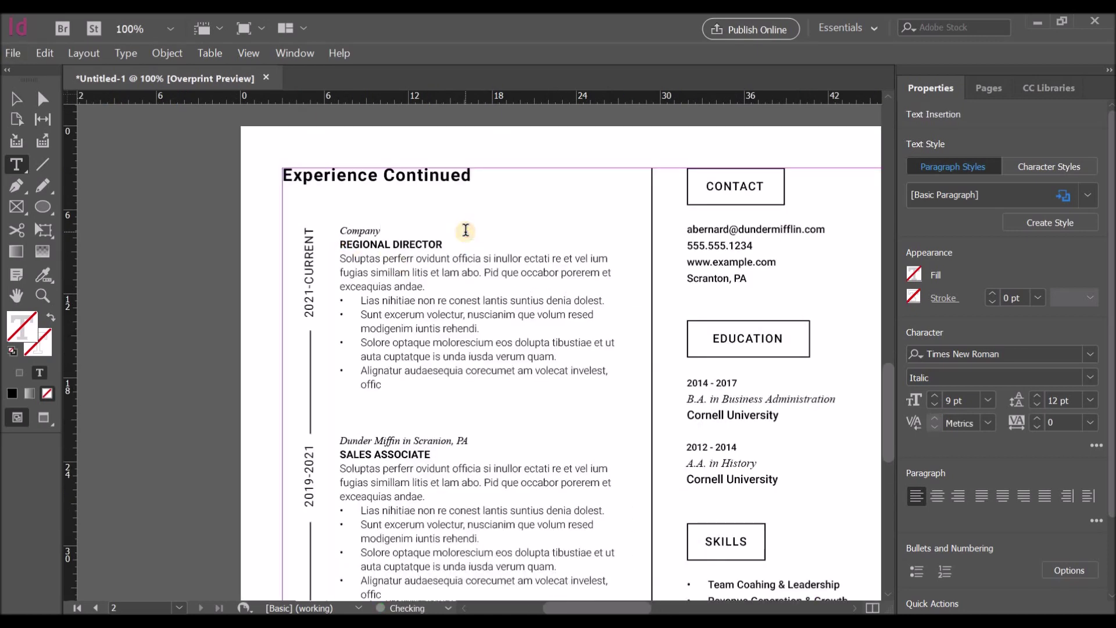
type(" Name in City, State")
triple_click(457, 243)
type("P")
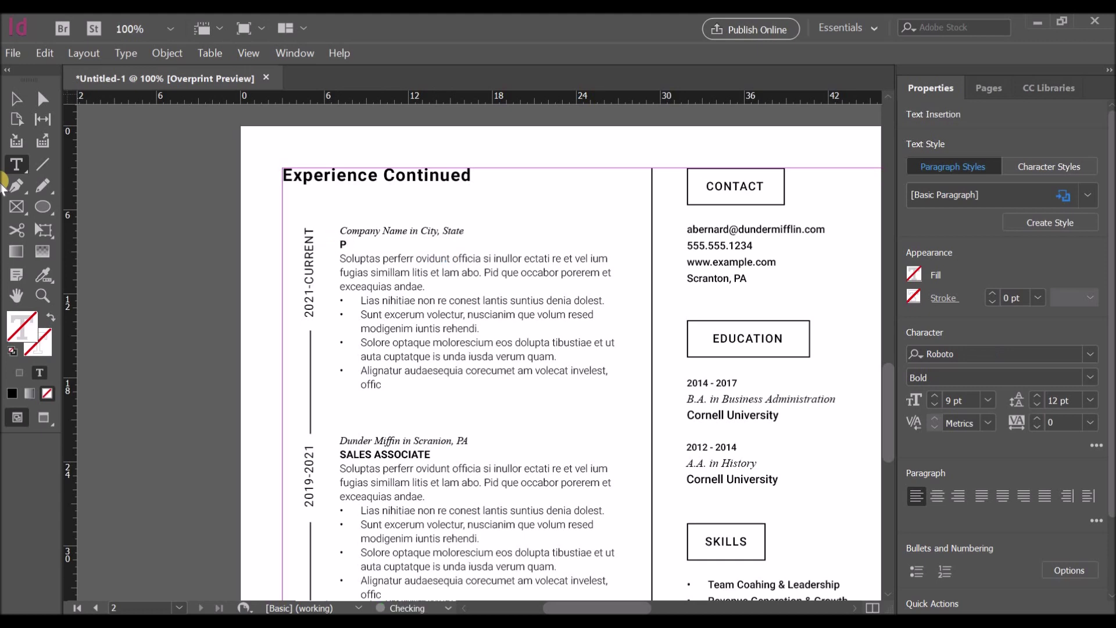
type("osition or Title")
Step: Paste the company and title placeholders into the second and third job entries
left_click_drag(434, 245, 339, 229)
key("ctrl+c")
left_click(344, 454)
left_click_drag(431, 455, 339, 440)
key("ctrl+v")
scroll(505, 430, "down", 3)
scroll(388, 395, "down", 1)
key("ctrl+v")
Step: Change all the rotated job dates to the placeholder '20YY-20YY'
left_click_drag(431, 401, 308, 429)
scroll(407, 407, "up", 3)
scroll(326, 442, "down", 3)
type("YY-20YY")
left_click_drag(308, 224, 308, 237)
type("YY")
left_click_drag(309, 189, 308, 204)
type("YY")
scroll(308, 157, "up", 2)
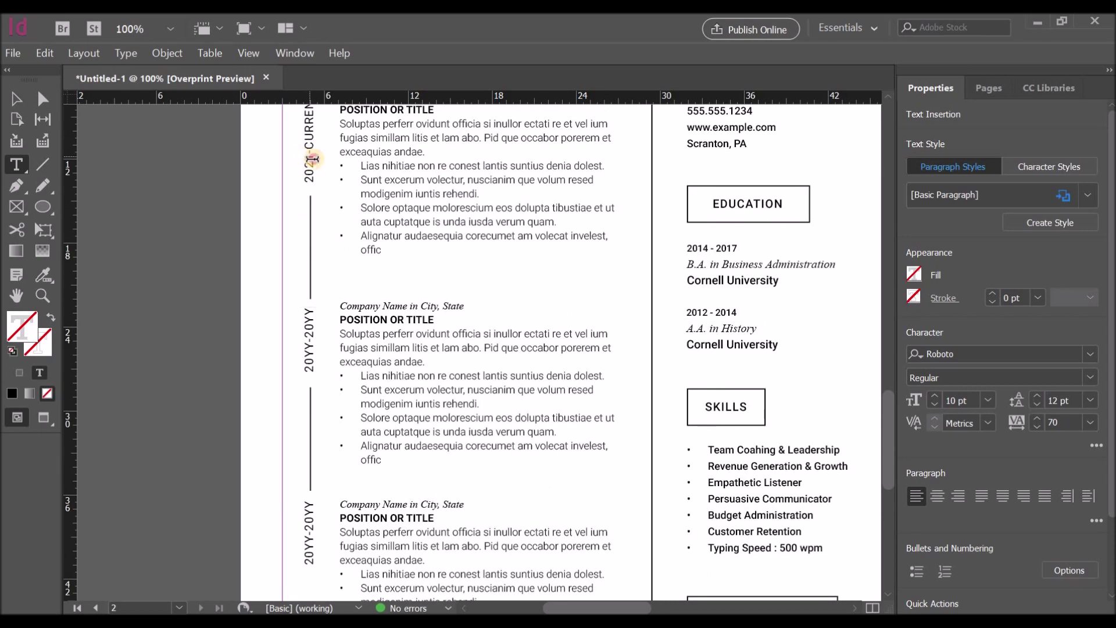
left_click_drag(312, 158, 310, 106)
scroll(310, 117, "up", 2)
type("2")
double_click(304, 237)
type("20YY-20YY")
left_click(28, 100)
left_click(157, 200)
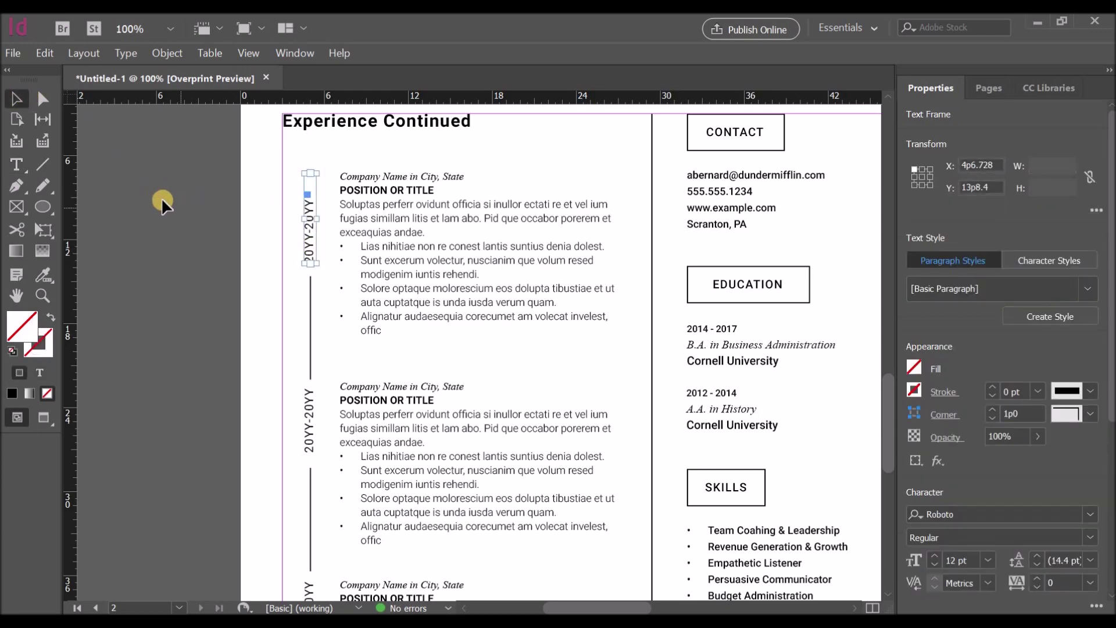
Step: Set the Experience Continued heading's font size to 18 pt
scroll(485, 337, "down", 14)
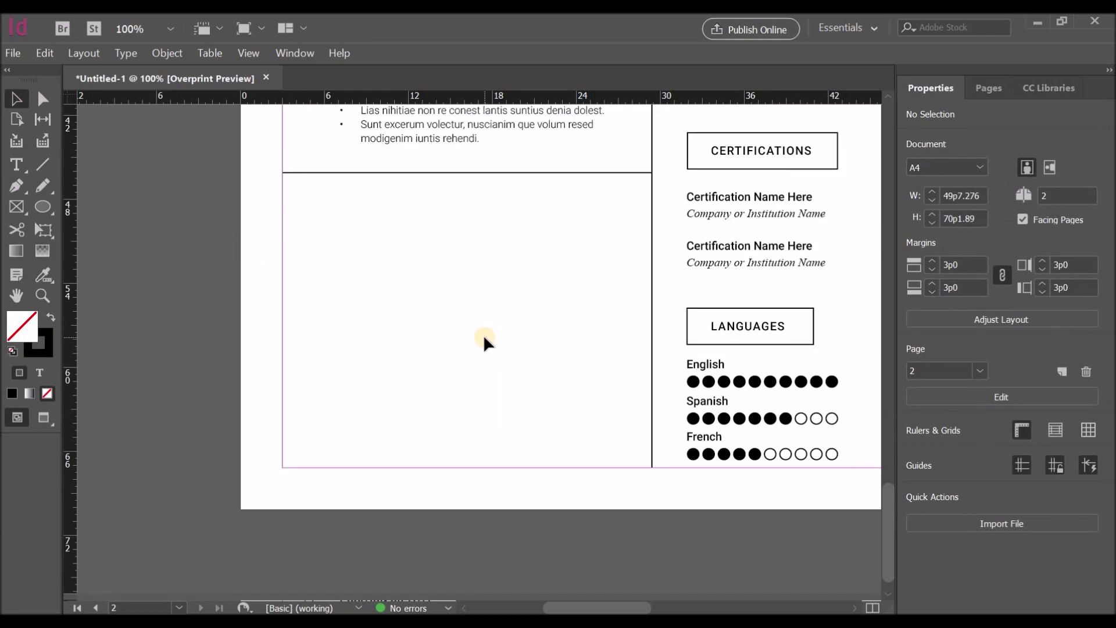
scroll(370, 228, "up", 3)
left_click(357, 225)
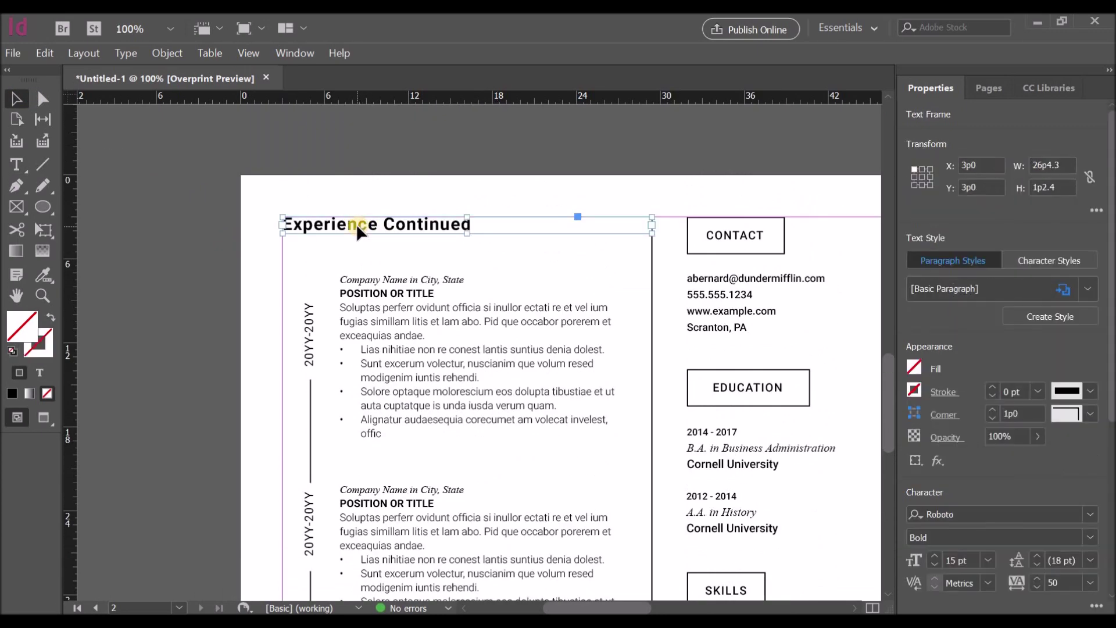
left_click(988, 560)
left_click(971, 434)
scroll(494, 199, "up", 10)
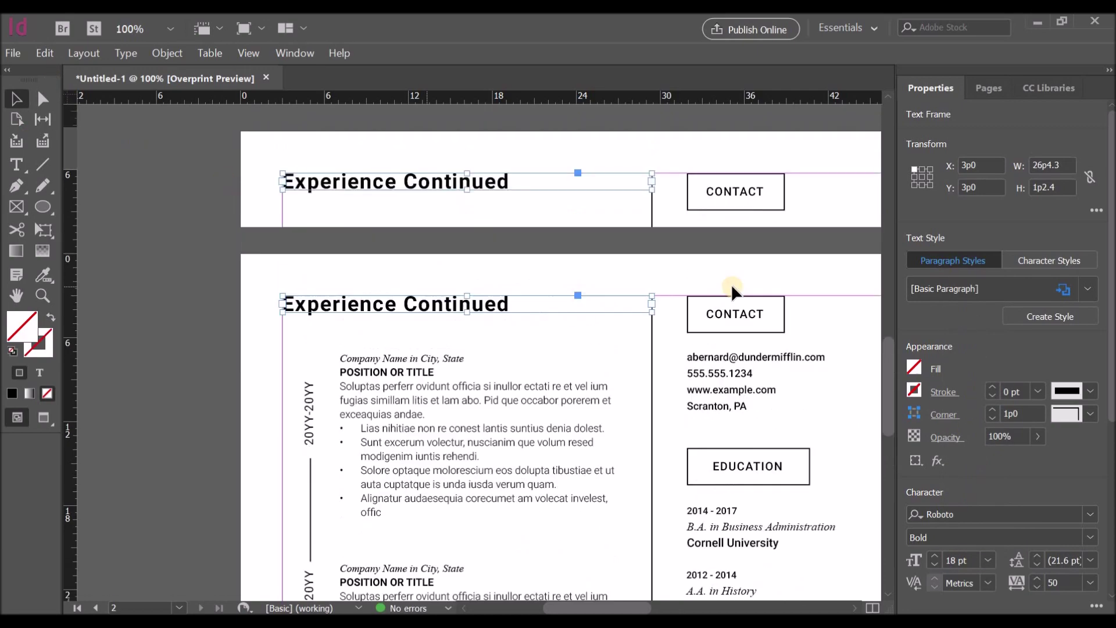
key("ctrl+z")
left_click(988, 559)
left_click(967, 434)
scroll(568, 357, "up", 3)
scroll(656, 523, "down", 15)
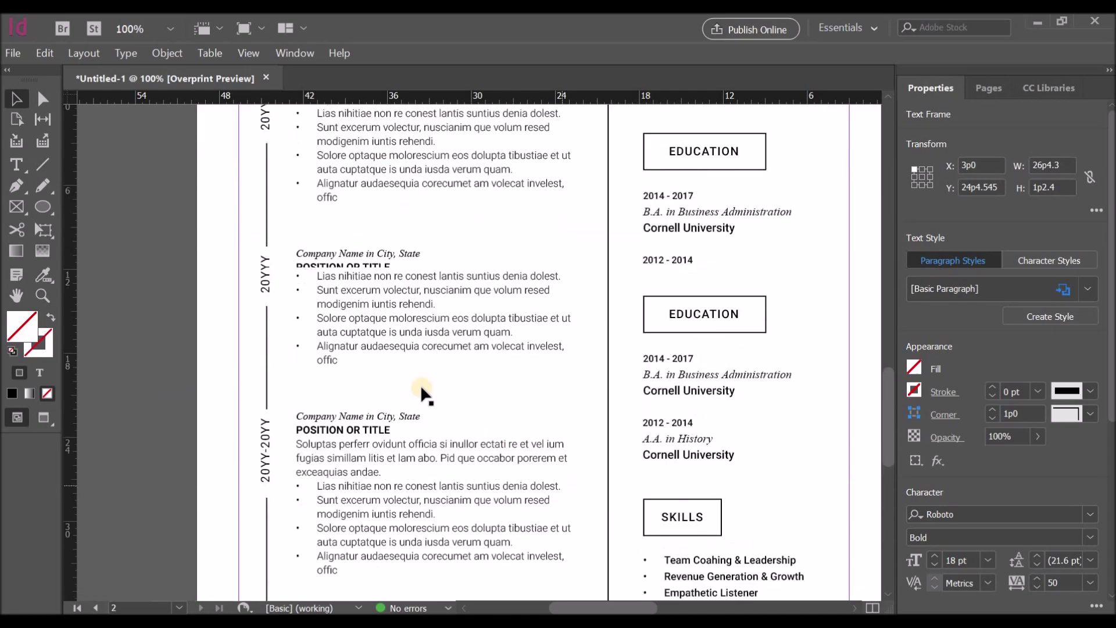
scroll(422, 395, "up", 5)
Step: Duplicate the heading below the job entries and select its text for a new heading
left_click_drag(366, 317, 369, 562)
scroll(481, 508, "down", 5)
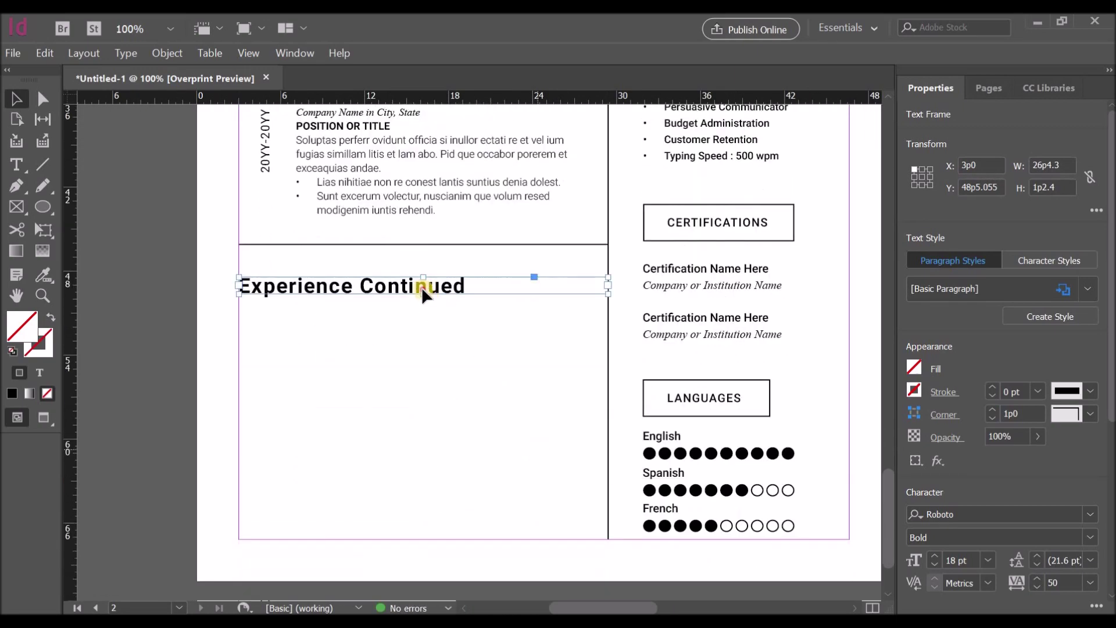
double_click(424, 291)
left_click_drag(465, 289, 198, 294)
Step: Name the heading 'References' and copy an entry below it, retyping lines as Reference placeholders
type("References")
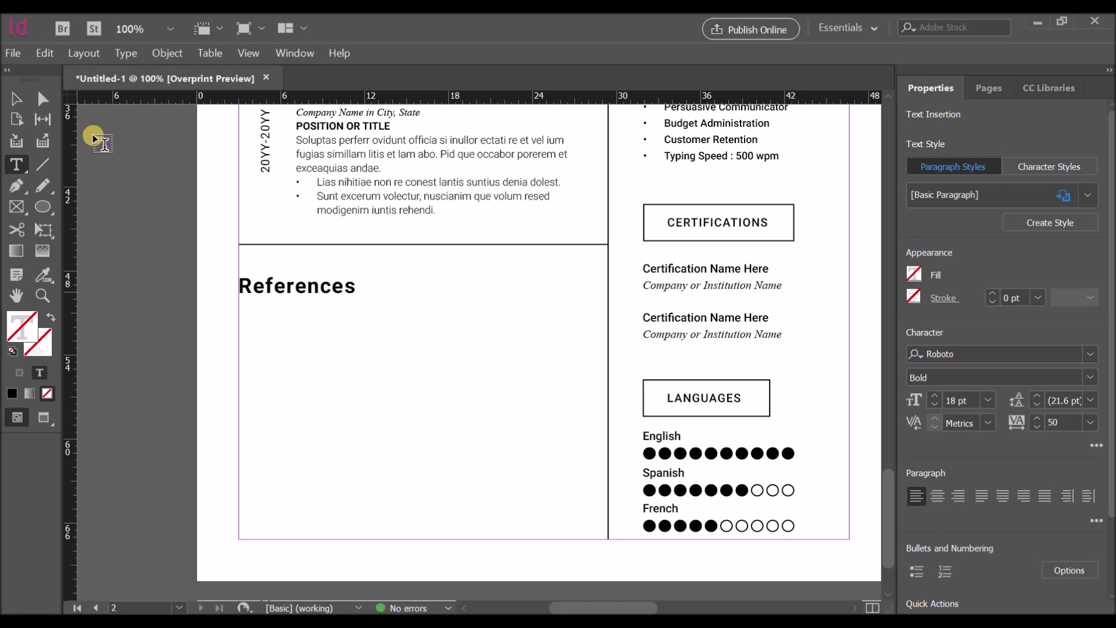
key("Escape")
left_click(707, 268)
left_click_drag(707, 269, 300, 347)
double_click(280, 342)
left_click_drag(366, 326, 226, 326)
type("Refere")
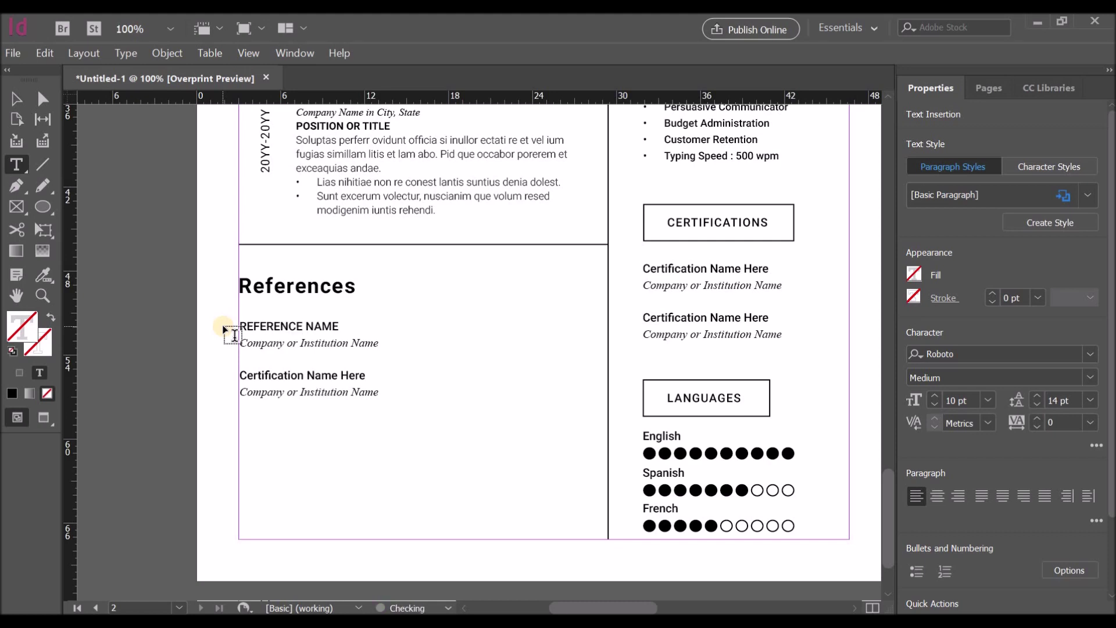
left_click_drag(379, 343, 212, 349)
type("Refere")
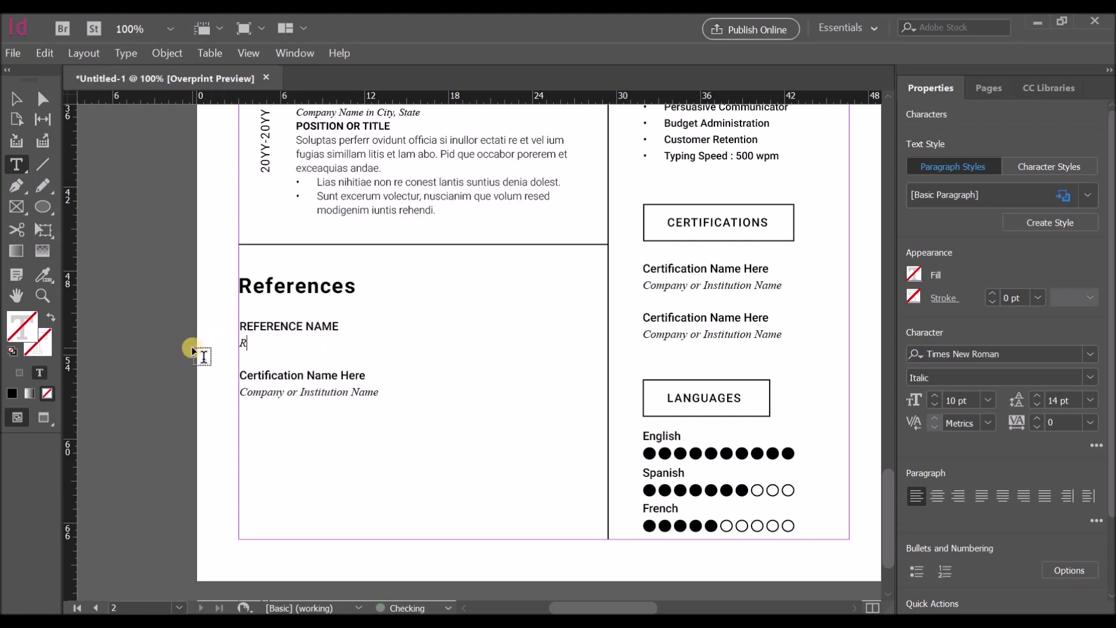
key("Return")
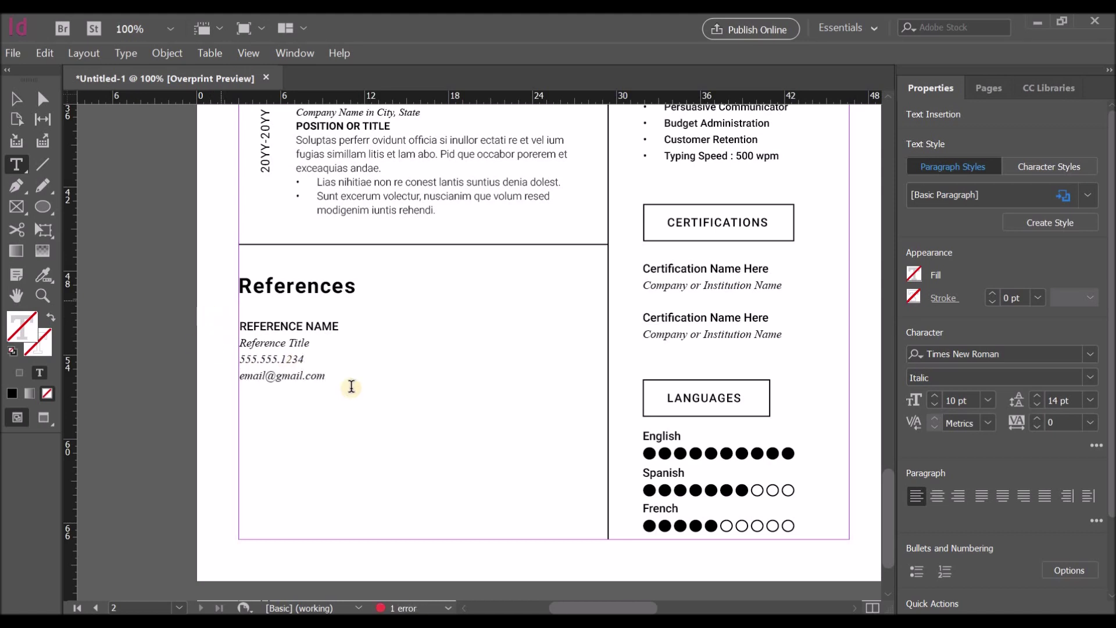
Step: Set the reference's phone and email lines to Roboto Regular
left_click_drag(351, 386, 239, 356)
left_click(989, 355)
type("r")
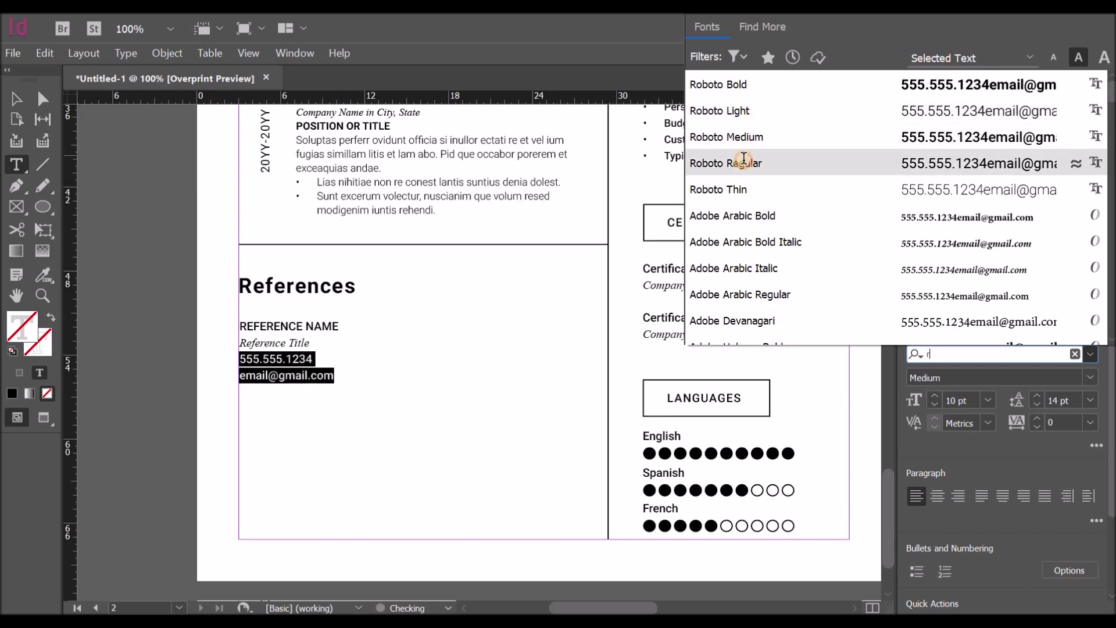
left_click(744, 163)
left_click(294, 375)
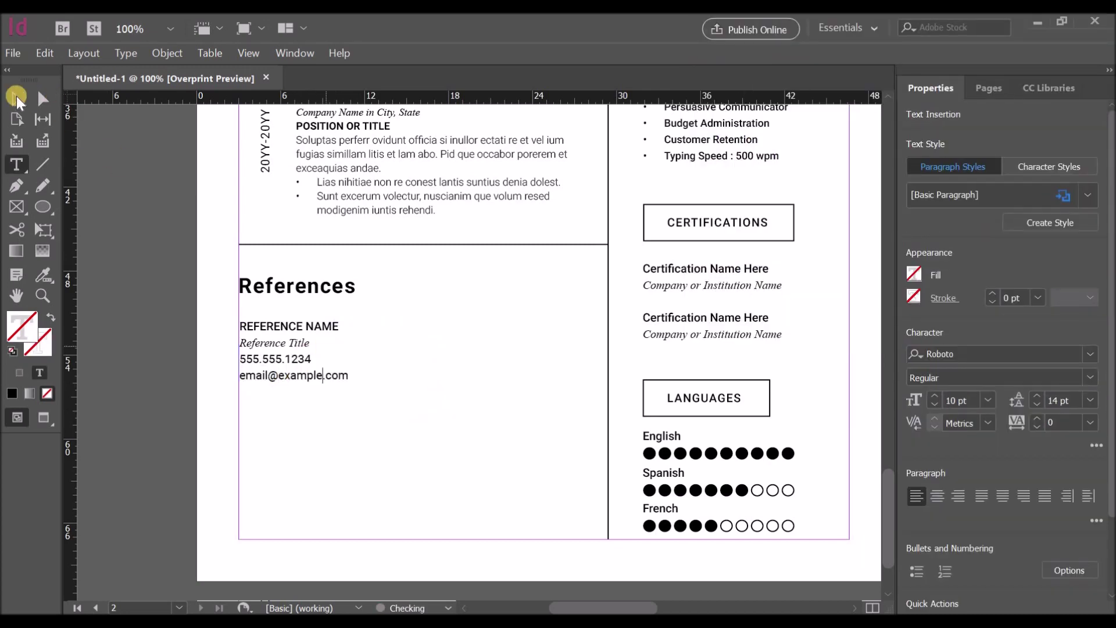
Step: Duplicate the reference block to form four references in a 2×2 grid
left_click(17, 99)
left_click(293, 359)
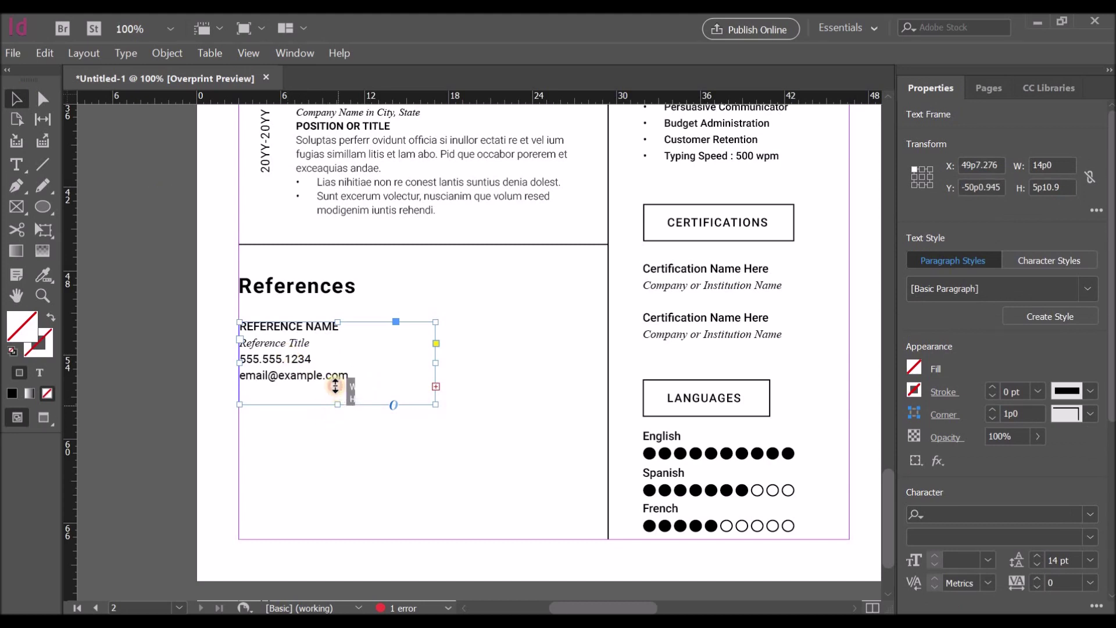
left_click(379, 362)
left_click_drag(289, 368, 493, 363)
left_click_drag(483, 366, 480, 465)
scroll(640, 456, "down", 1)
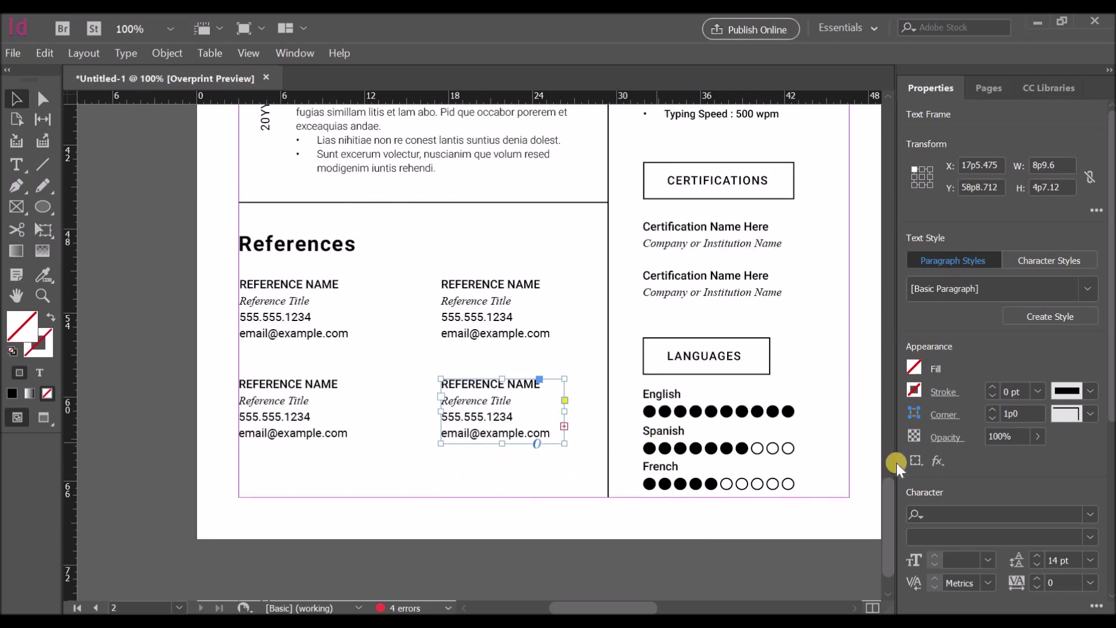
scroll(899, 455, "up", 8)
double_click(706, 352)
Step: Retype the CONTACT heading as 'TECHNICAL SKILLS' and widen its frame and box
double_click(706, 352)
key("BackSpace")
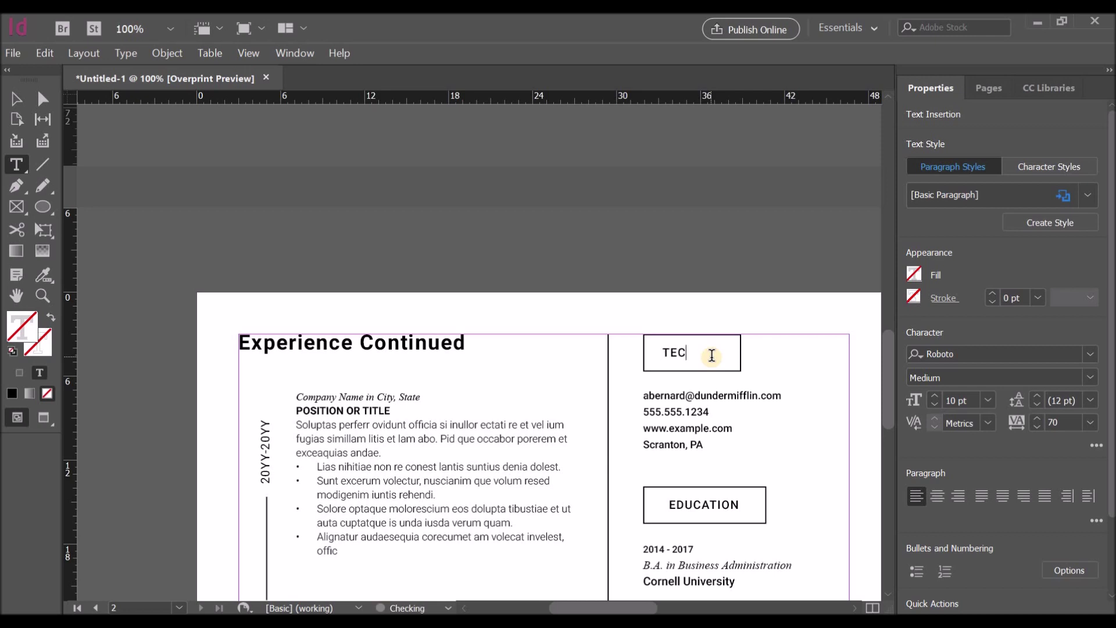
type("TECHNICAL")
left_click(17, 99)
left_click_drag(741, 353, 786, 365)
left_click(720, 359)
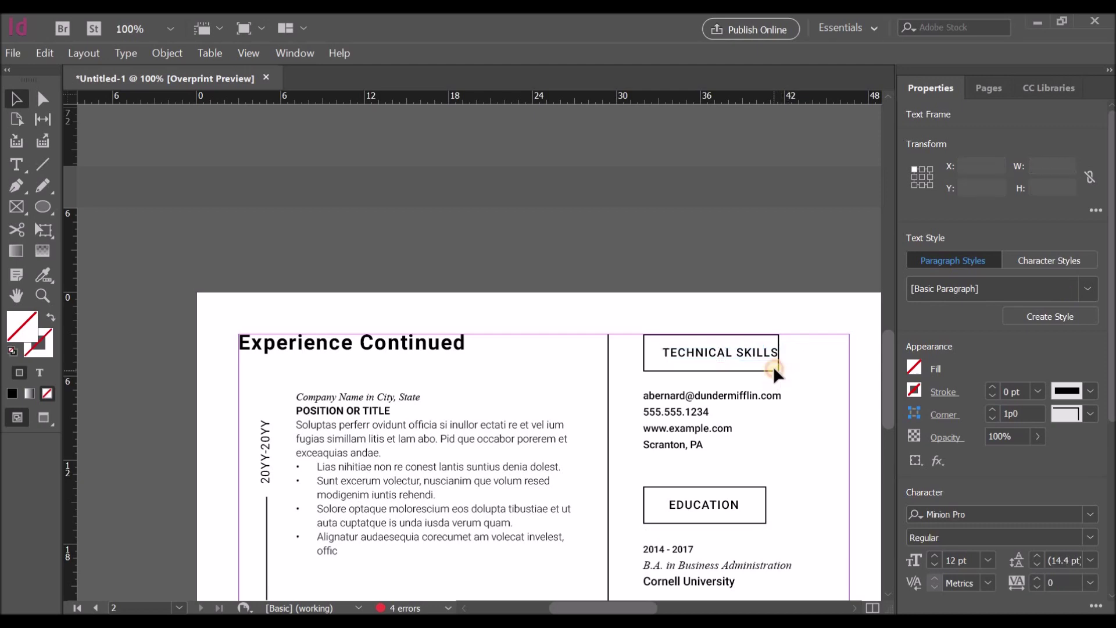
left_click(773, 365)
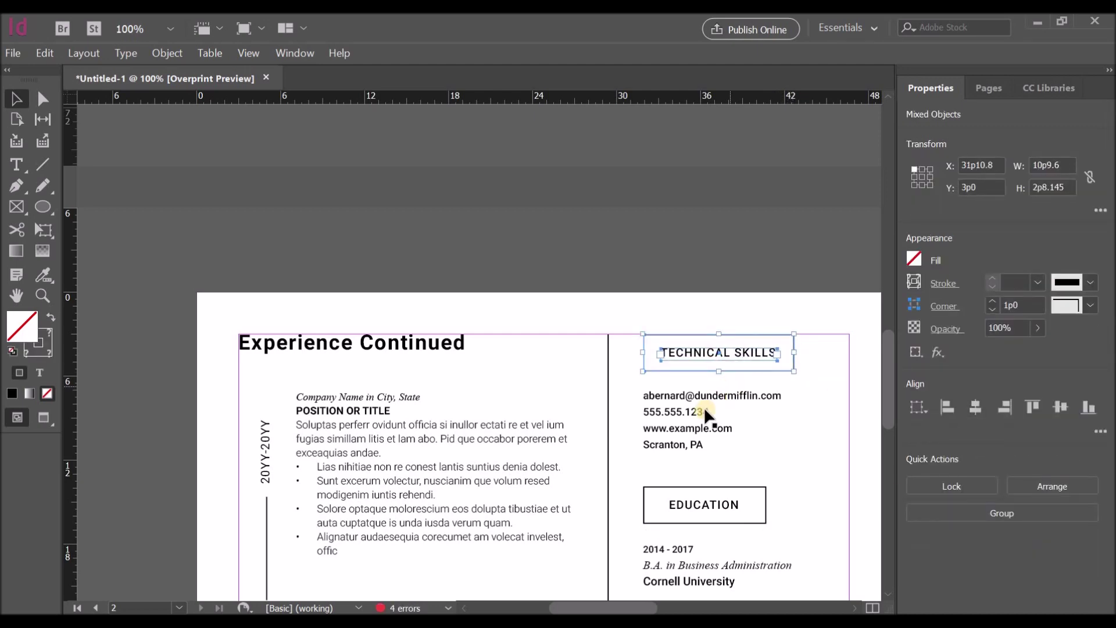
Step: Replace the contact details with the skills list, moved up under the heading
left_click(705, 420)
scroll(705, 420, "down", 3)
key("Delete")
scroll(689, 349, "down", 5)
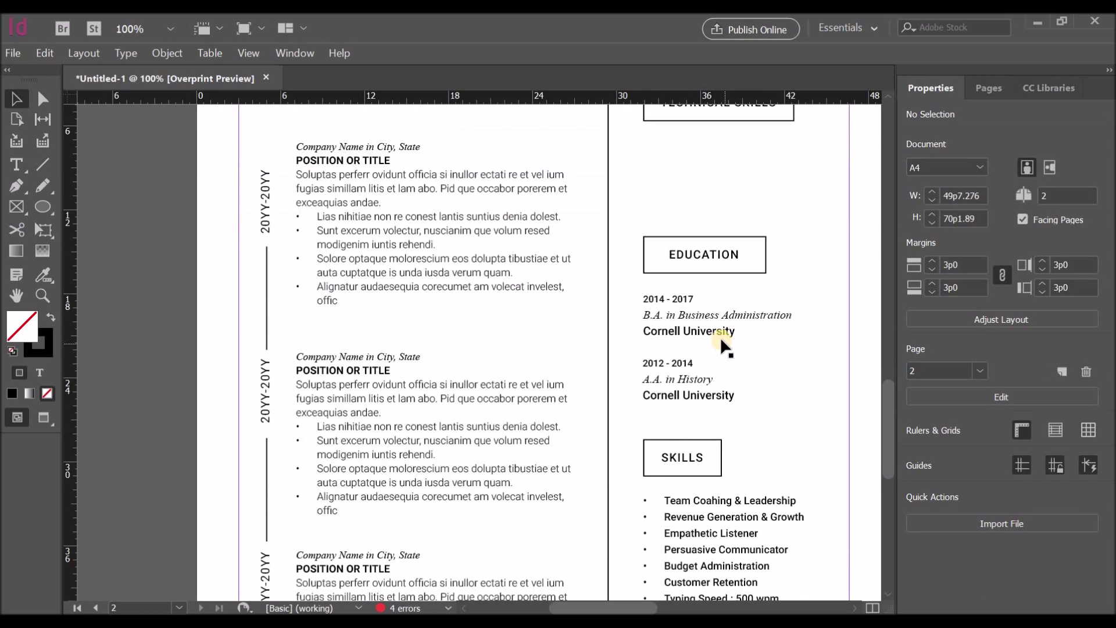
left_click(680, 442)
scroll(773, 290, "up", 4)
left_click_drag(773, 291, 714, 230)
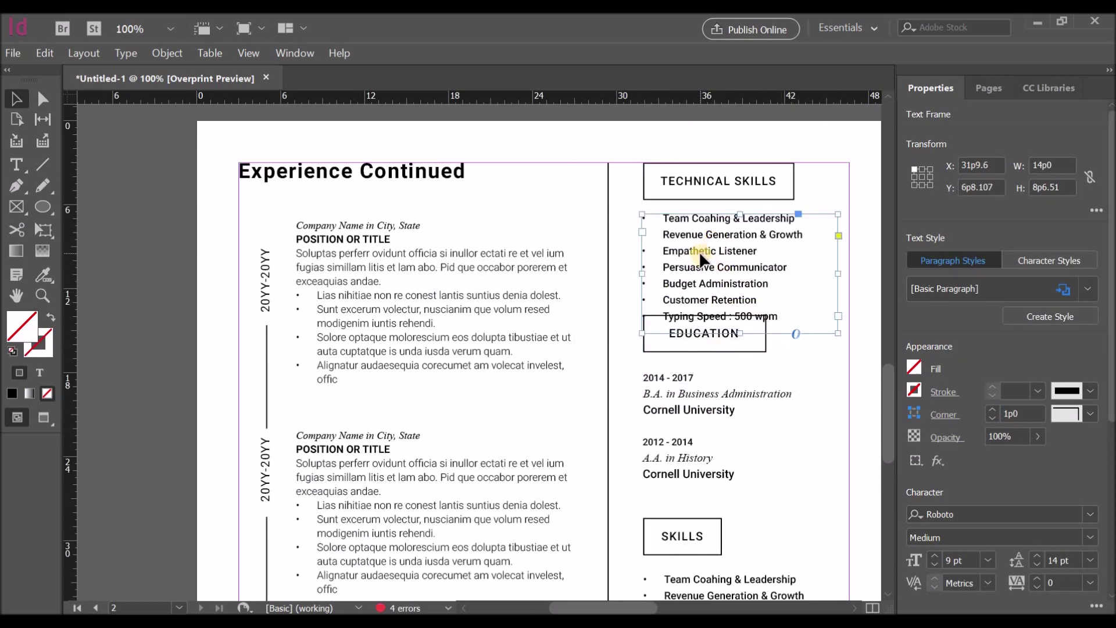
Step: Delete the Certifications section from page 2
scroll(779, 376, "down", 10)
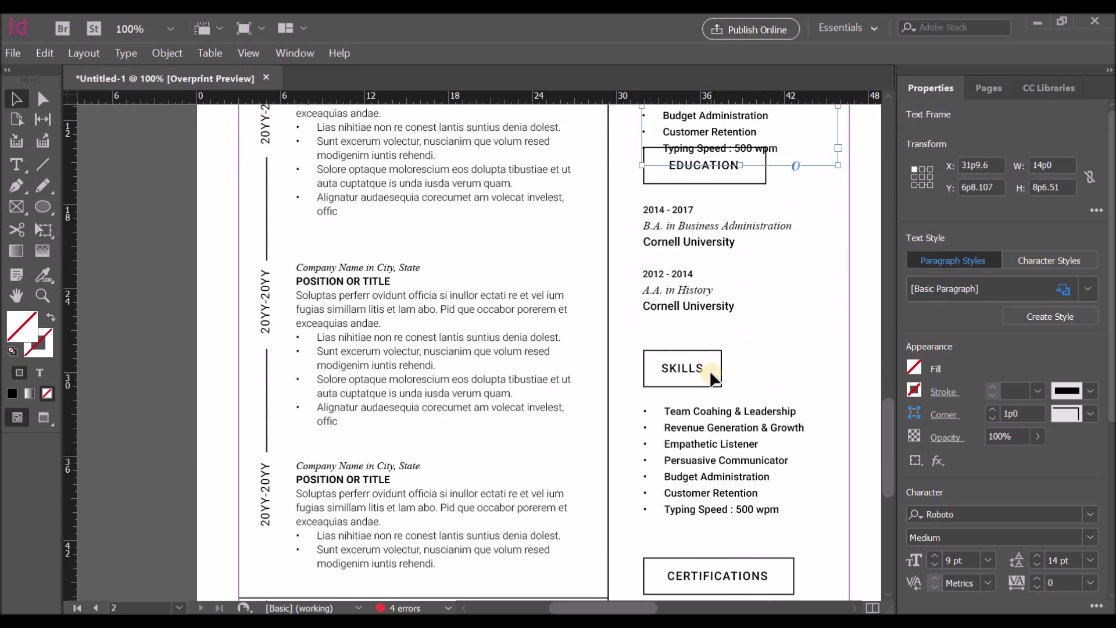
left_click(666, 326)
key("Delete")
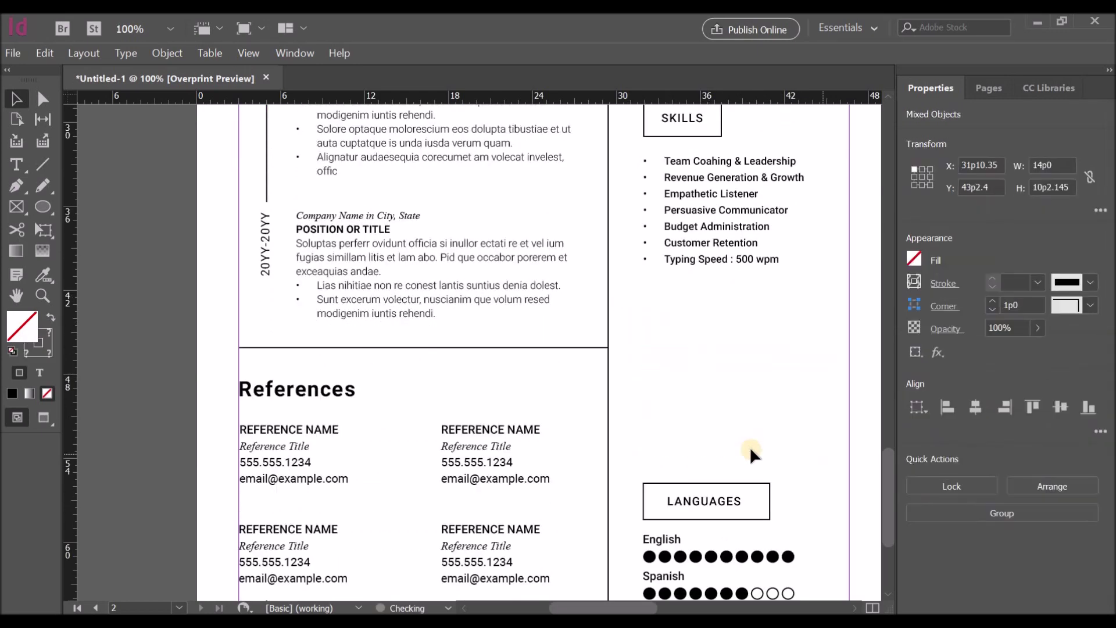
scroll(749, 447, "down", 5)
Step: Delete the Languages section and nudge the Skills and Education sections further down page 2
left_click(807, 432)
key("Delete")
scroll(697, 291, "up", 7)
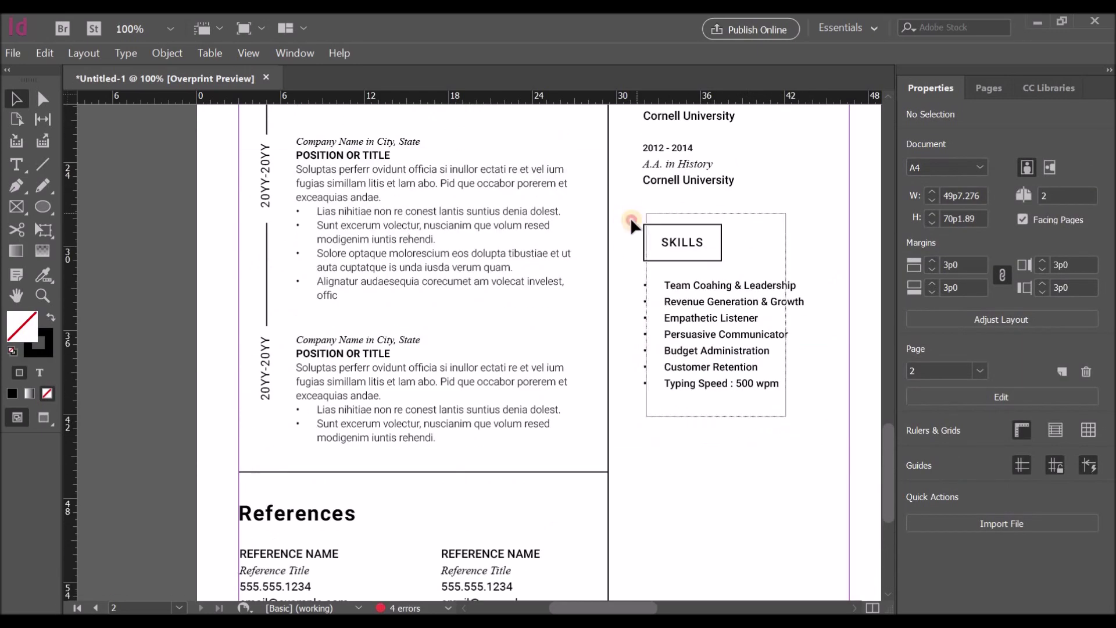
left_click_drag(630, 218, 686, 291)
key("shift+Down")
key("shift+Down")
key("shift+Down")
key("shift+Down")
key("shift+Down")
key("shift+Down")
key("shift+Down")
key("shift+Down")
key("shift+Down")
key("shift+Down")
key("shift+Down")
key("shift+Down")
key("shift+Down")
key("shift+Down")
key("shift+Down")
key("shift+Down")
key("shift+Down")
key("shift+Down")
key("shift+Down")
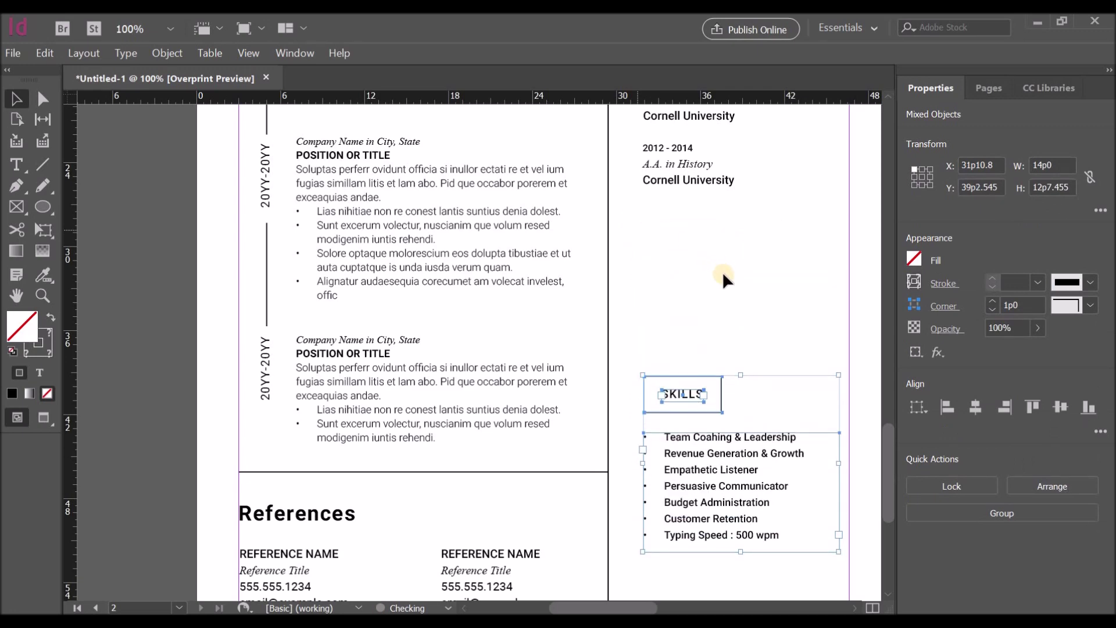
scroll(722, 272, "down", 7)
key("shift+Down")
key("shift+Down")
key("shift+Down")
key("shift+Down")
key("shift+Down")
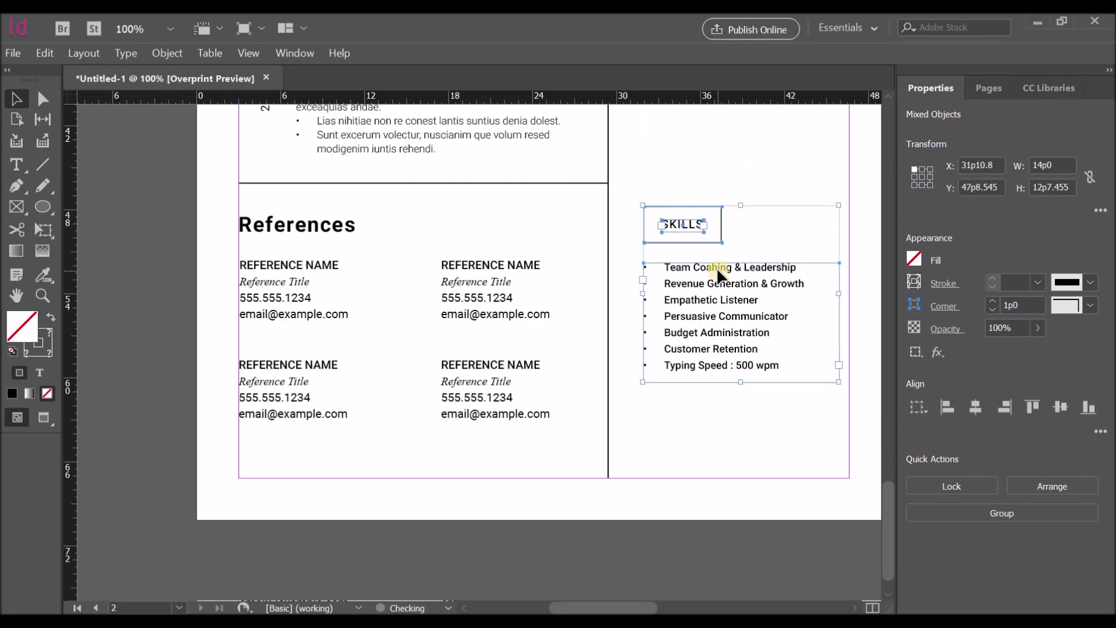
scroll(717, 267, "up", 9)
left_click_drag(633, 401, 776, 234)
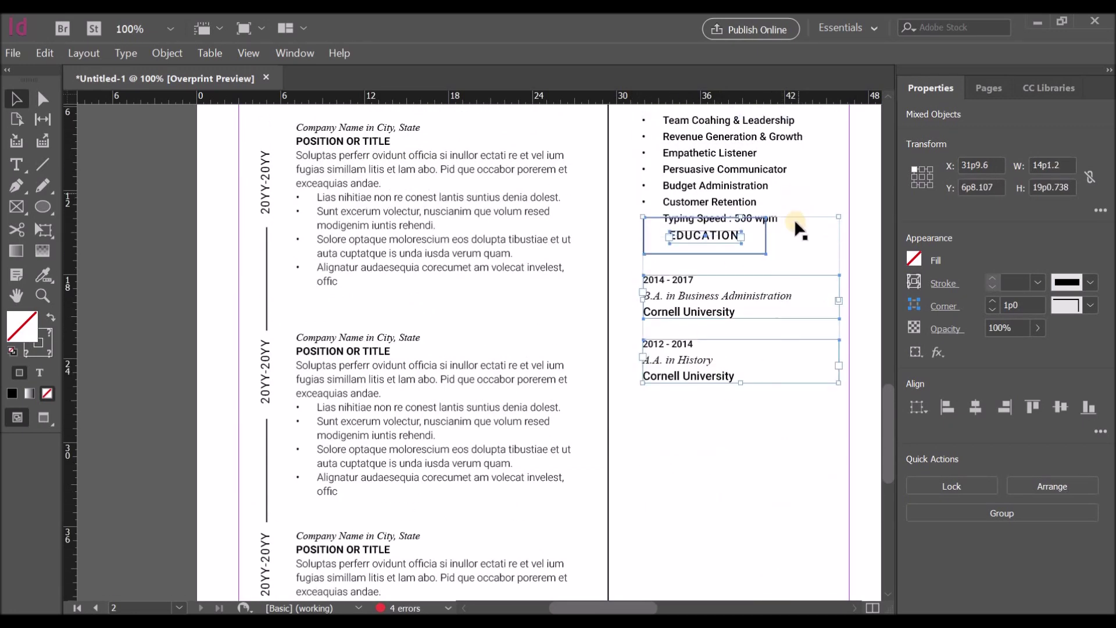
key("shift+Down")
key("shift+Down")
key("shift+Down")
key("shift+Down")
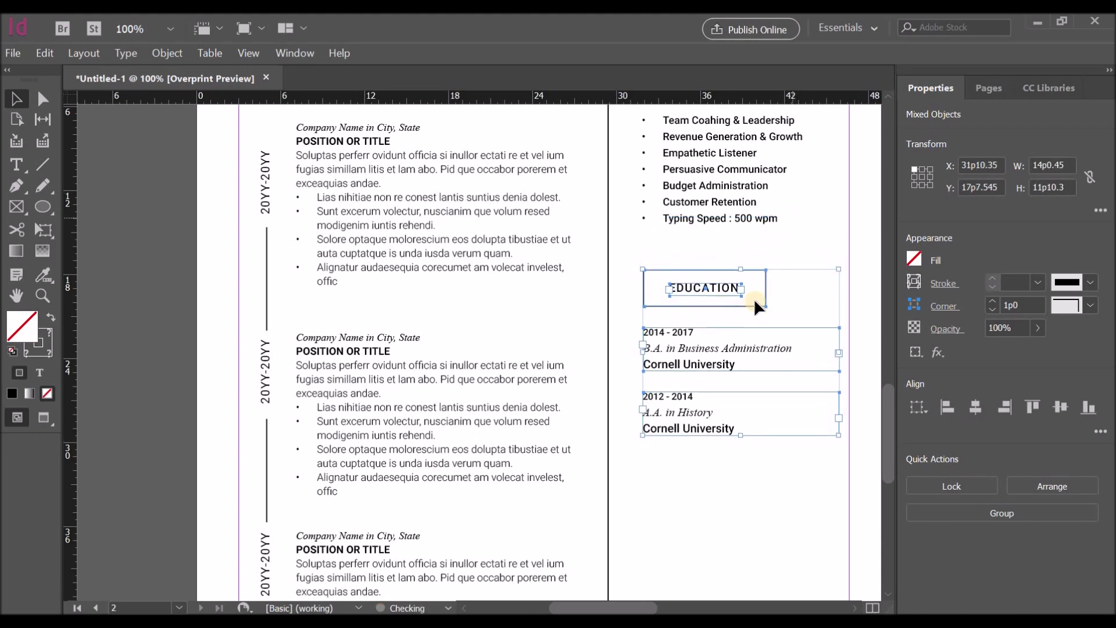
left_click(730, 306)
Step: Retitle the EDUCATION heading as ORGANIZATIONS and fit its text frame and surrounding box
double_click(737, 288)
type("ORG")
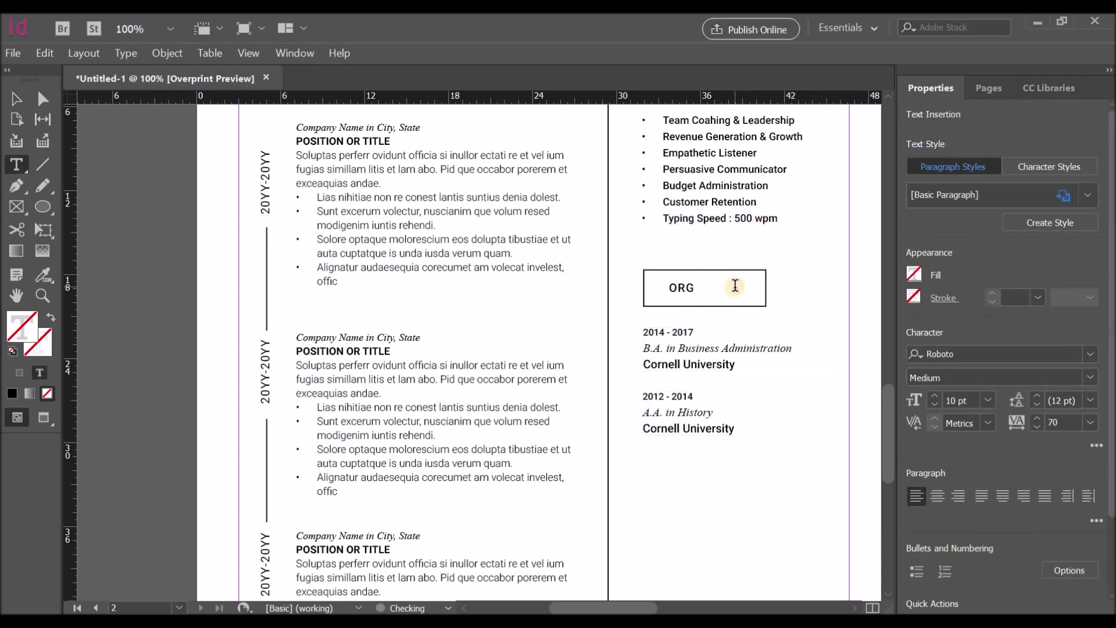
type("ANIZA-")
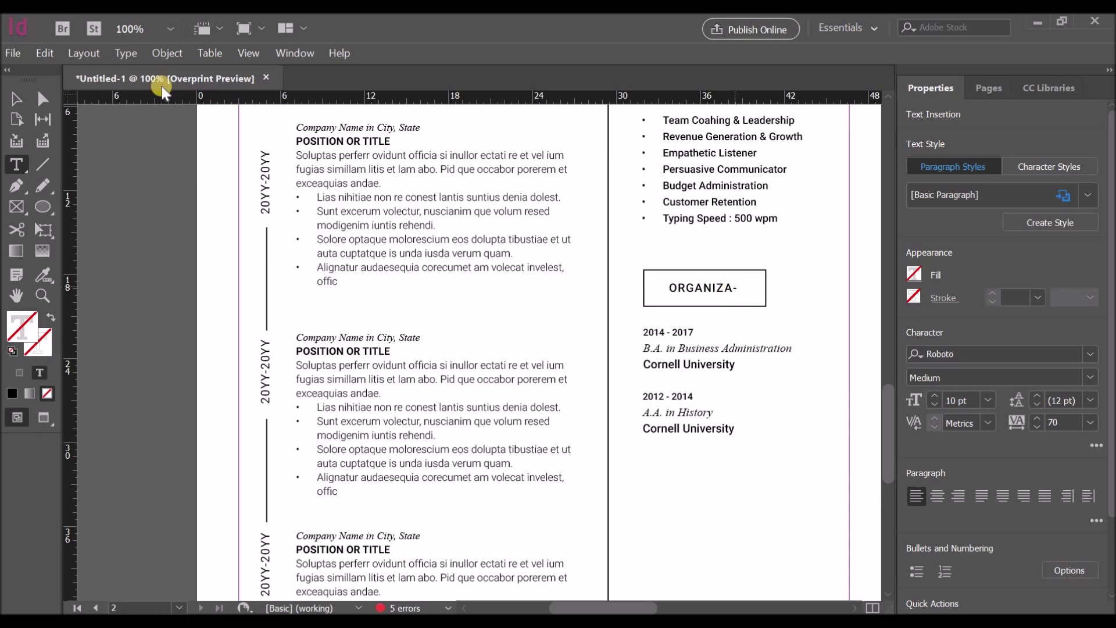
key("Escape")
left_click_drag(755, 305, 783, 294)
left_click(719, 295)
double_click(765, 287)
type("S")
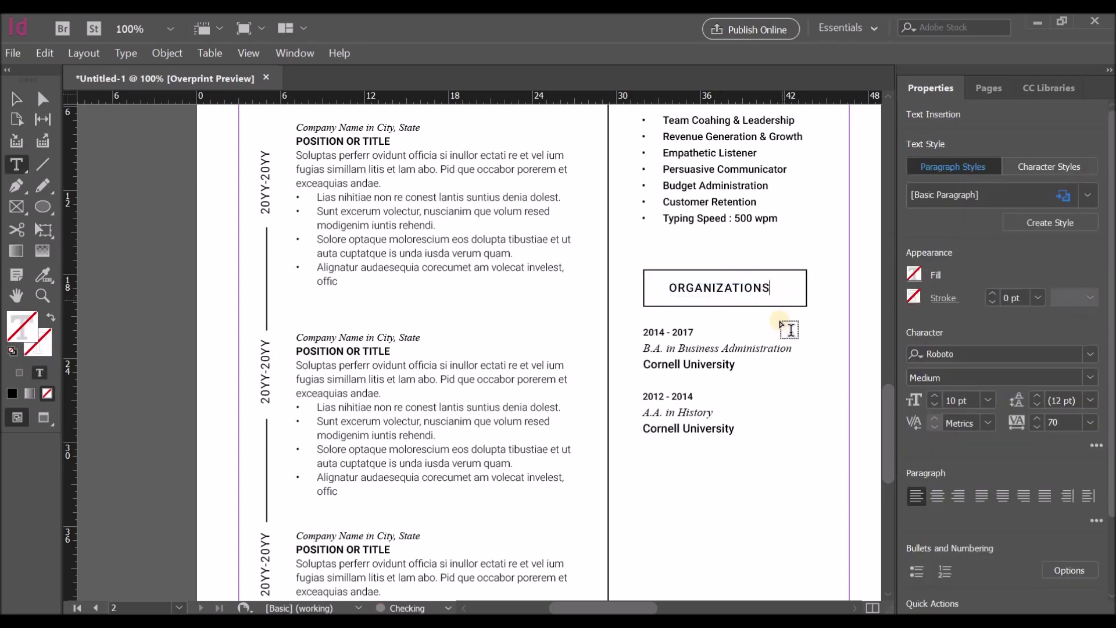
key("Escape")
left_click_drag(780, 292, 776, 303)
left_click(807, 291)
left_click(788, 299)
left_click(754, 295, "shift")
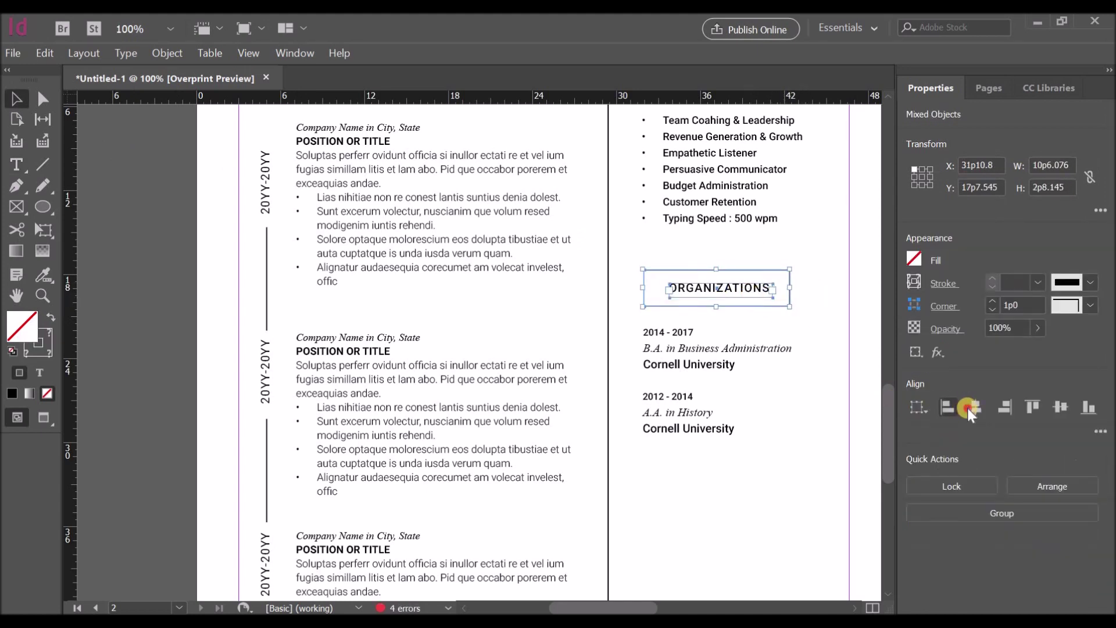
Step: Turn the first entry into ORGANIZATION NAME HERE with a pasted sample description; delete the A.A. in History entry
left_click(660, 352)
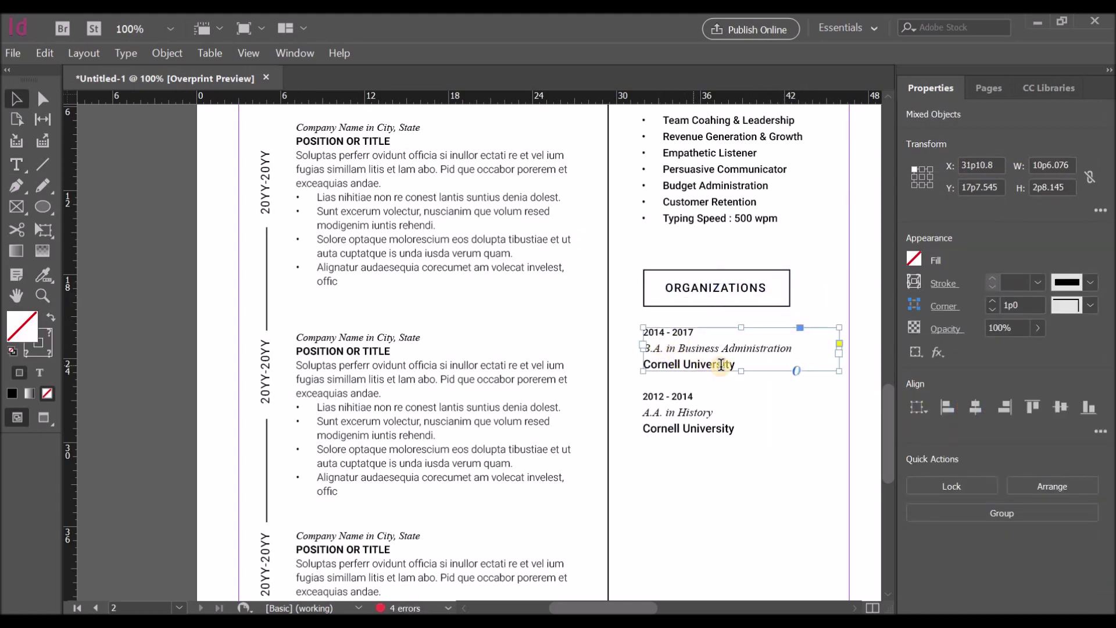
left_click_drag(643, 347, 804, 348)
key("Delete")
left_click_drag(643, 348, 734, 349)
type("OR")
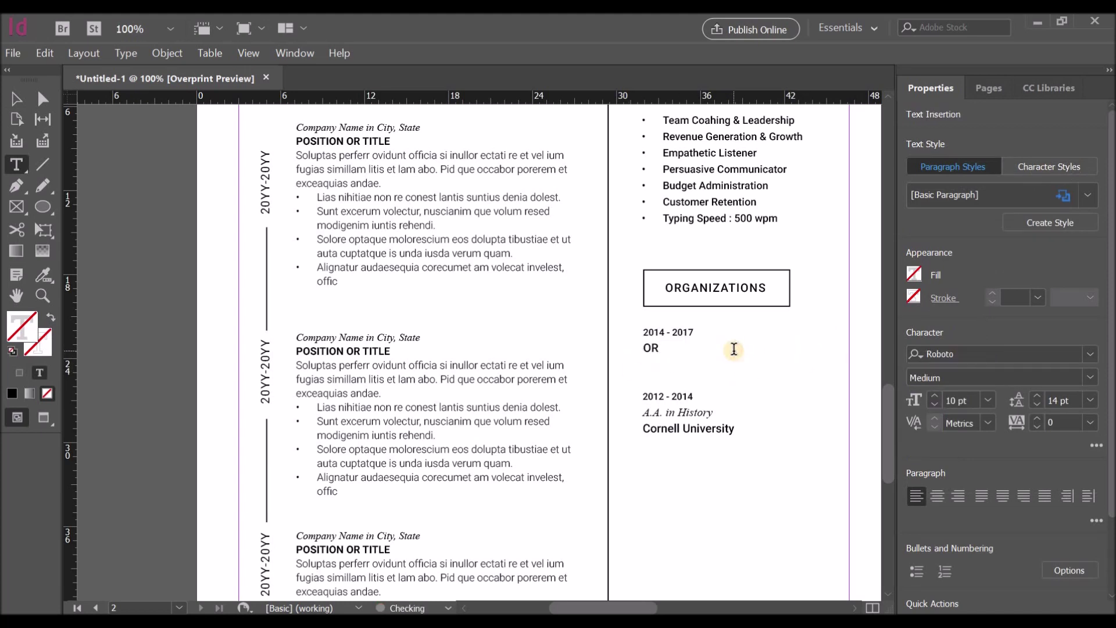
type("GANIZATION NAME HERE")
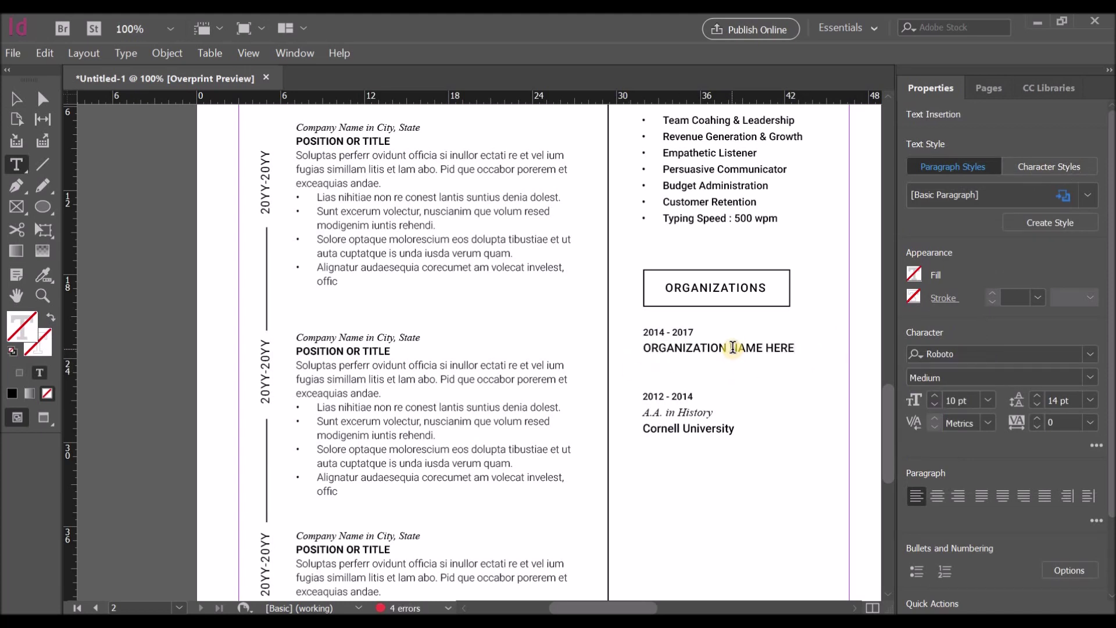
left_click_drag(457, 203, 556, 197)
key("ctrl+c")
left_click(653, 362)
key("ctrl+v")
key("Escape")
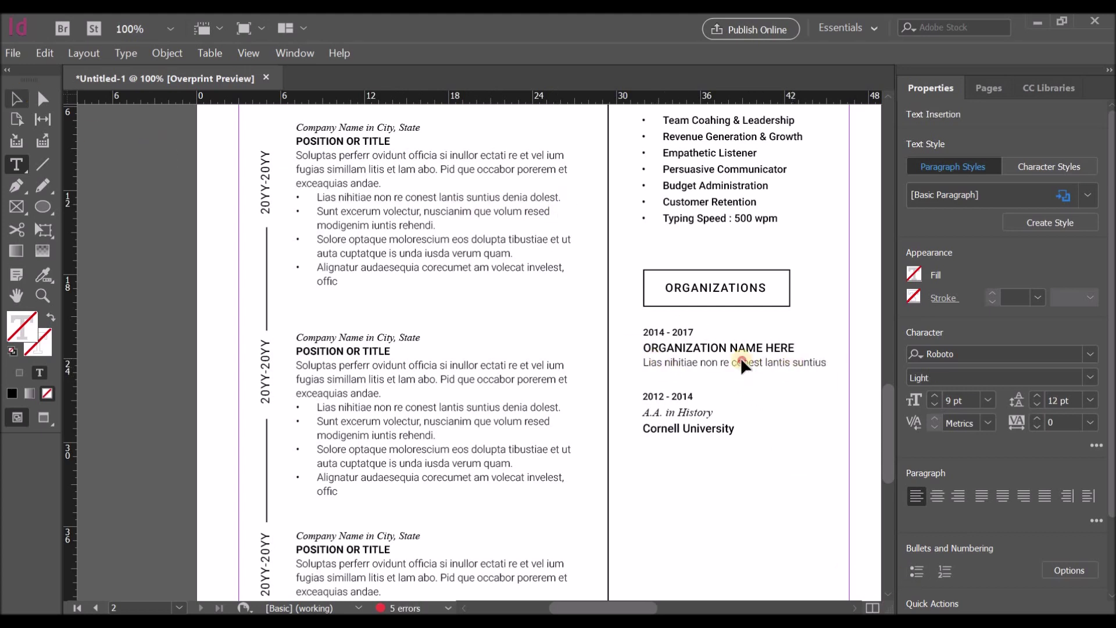
left_click_drag(740, 369, 740, 385)
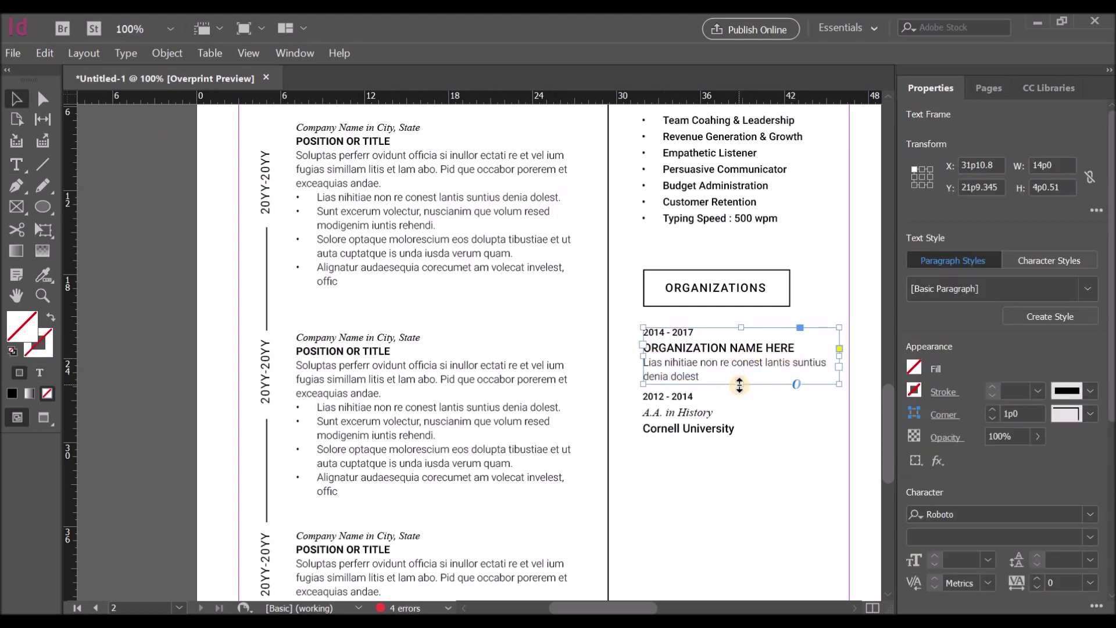
left_click(697, 387)
key("Delete")
Step: Drag a copy of the organization entry below the first one
left_click(691, 337)
left_click_drag(677, 407, 677, 412)
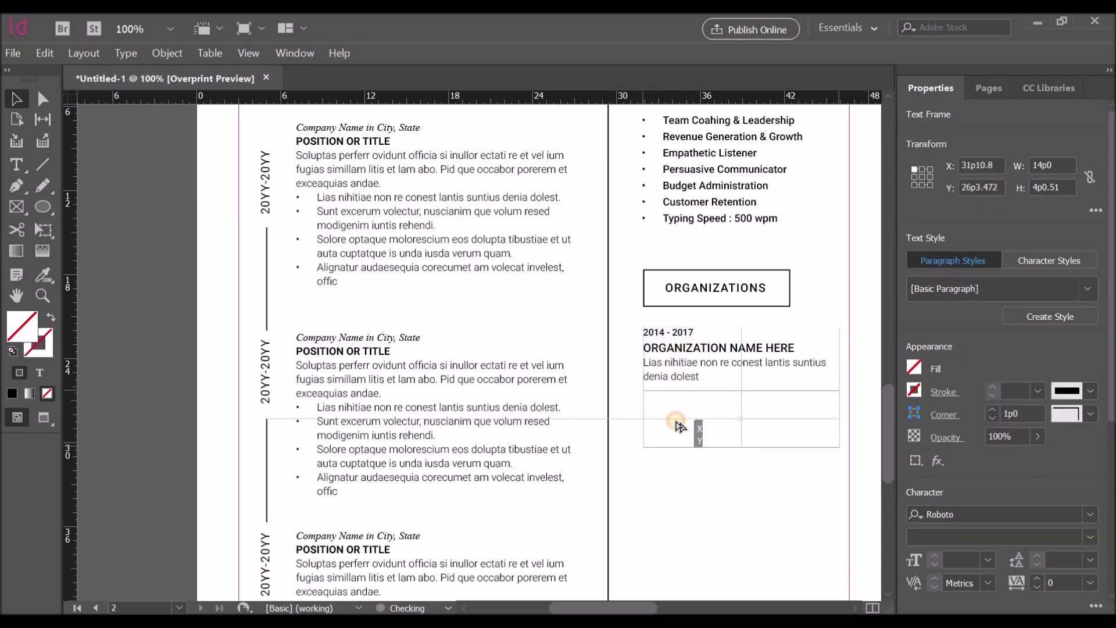
scroll(715, 428, "down", 5)
scroll(679, 233, "up", 2)
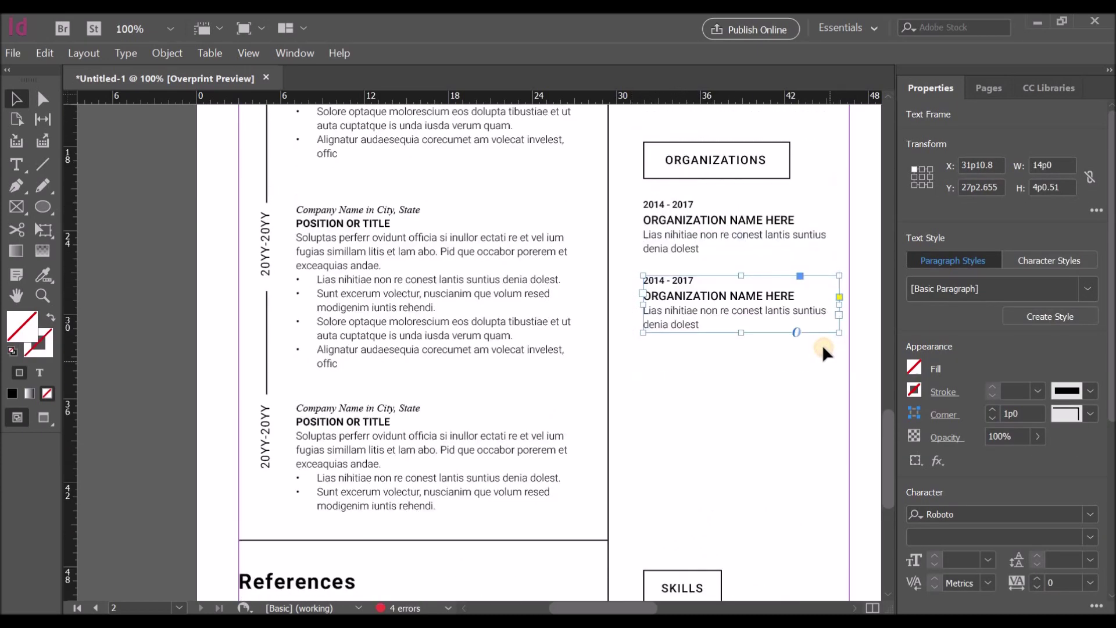
left_click_drag(717, 465, 710, 526)
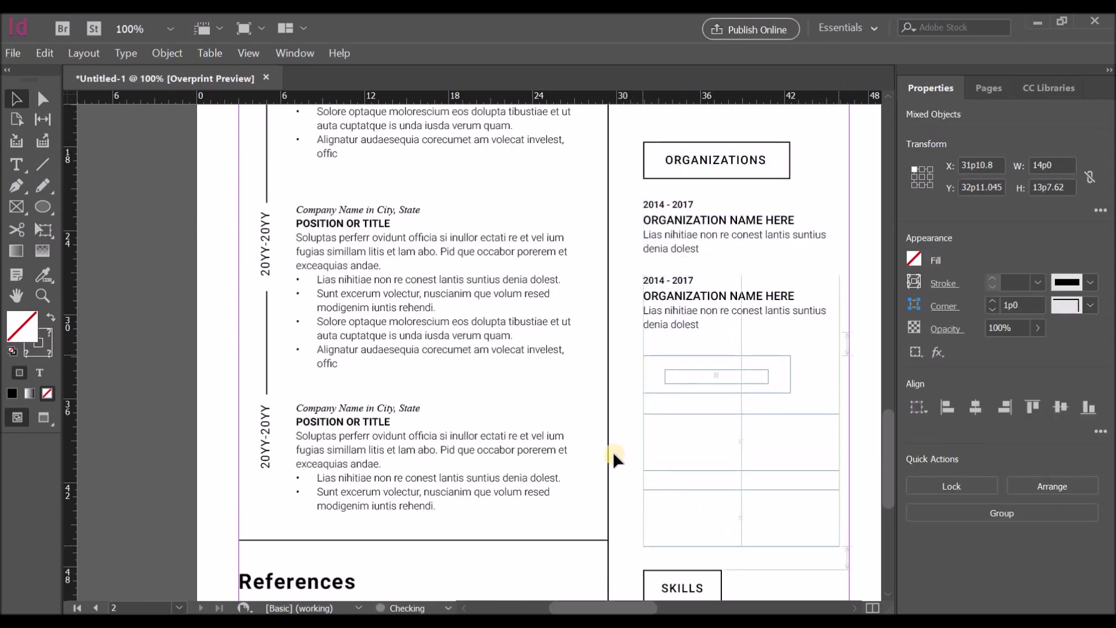
Step: Place the copied heading below Organizations, rename it AWARDS & HONORS, and center it in its box
left_click_drag(613, 452, 615, 452)
scroll(681, 329, "down", 2)
double_click(681, 329)
type("AWARDS & HON-")
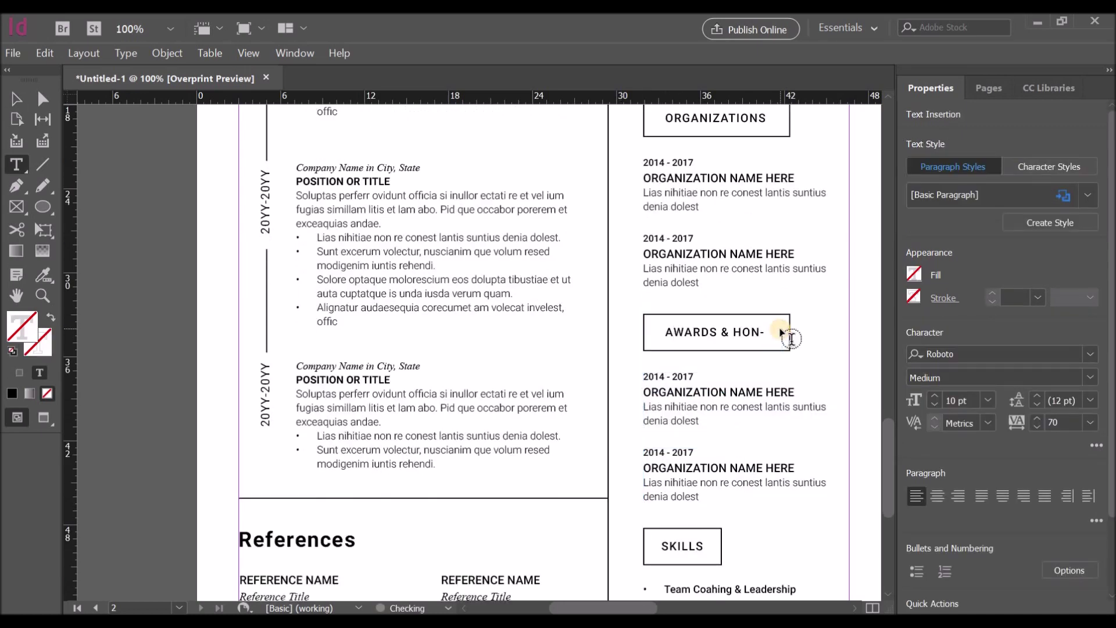
key("Escape")
mouse_move(790, 337)
left_mouse_down()
mouse_move(811, 335)
mouse_move(792, 337)
left_mouse_up()
left_click(766, 336)
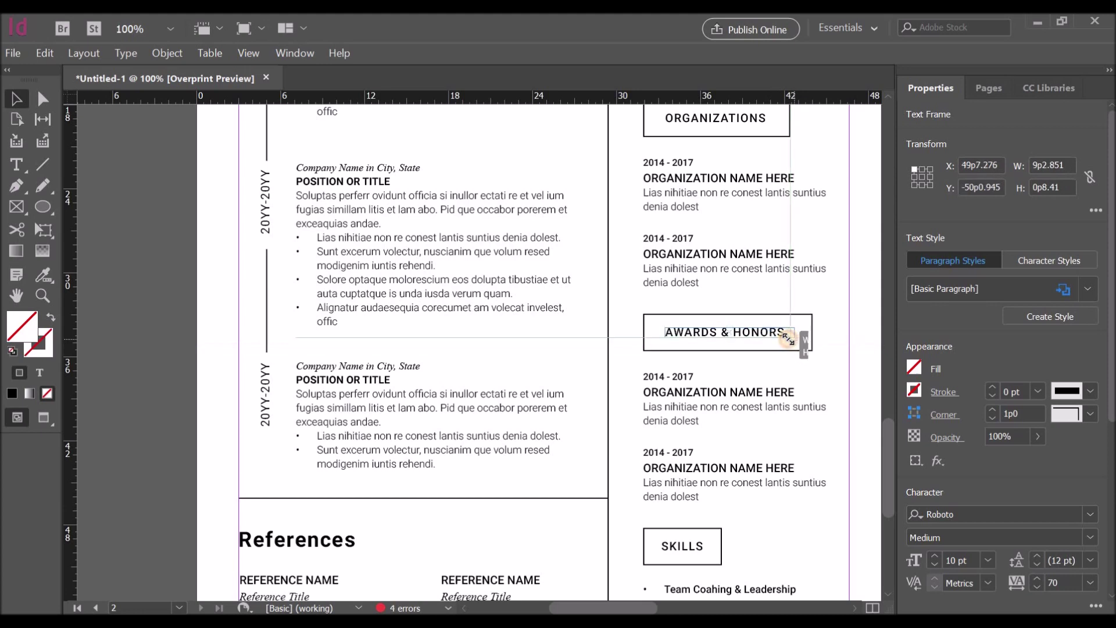
left_click(801, 350, "shift")
left_click(977, 407)
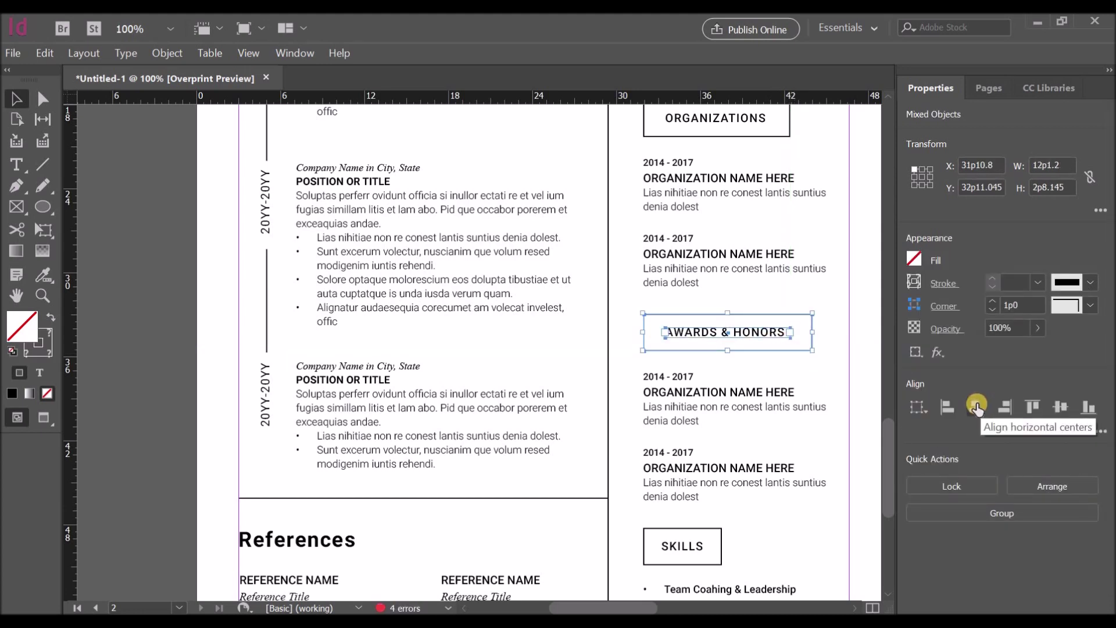
left_click(840, 336)
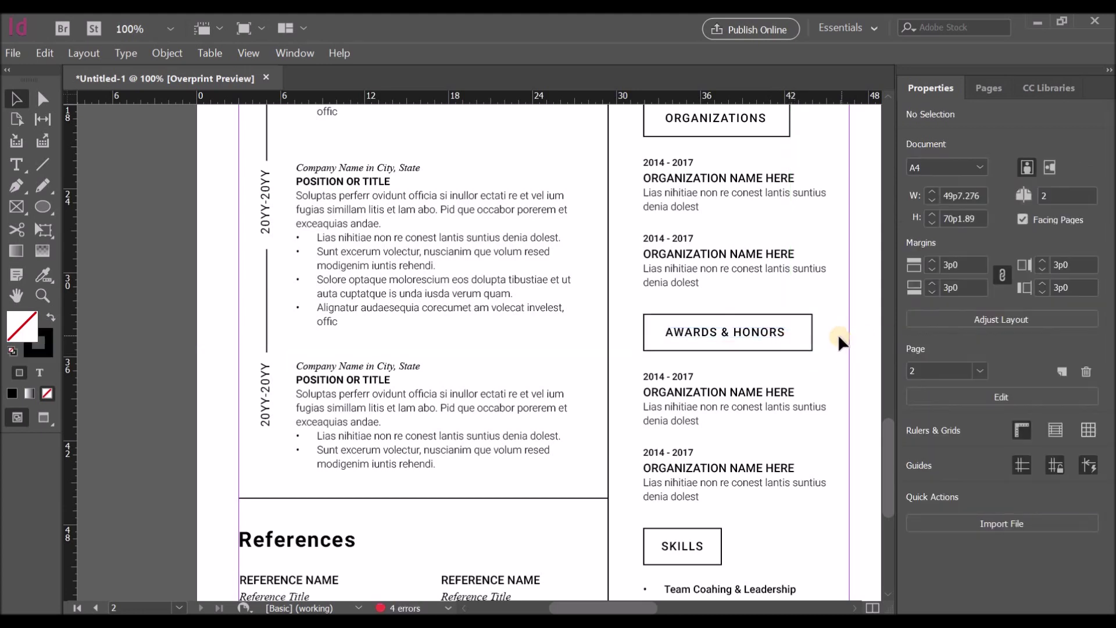
Step: Make both copied entries single-year awards titled AWARD OR HONOR HERE
double_click(679, 378)
key("BackSpace")
key("BackSpace")
key("BackSpace")
key("BackSpace")
key("BackSpace")
key("BackSpace")
key("BackSpace")
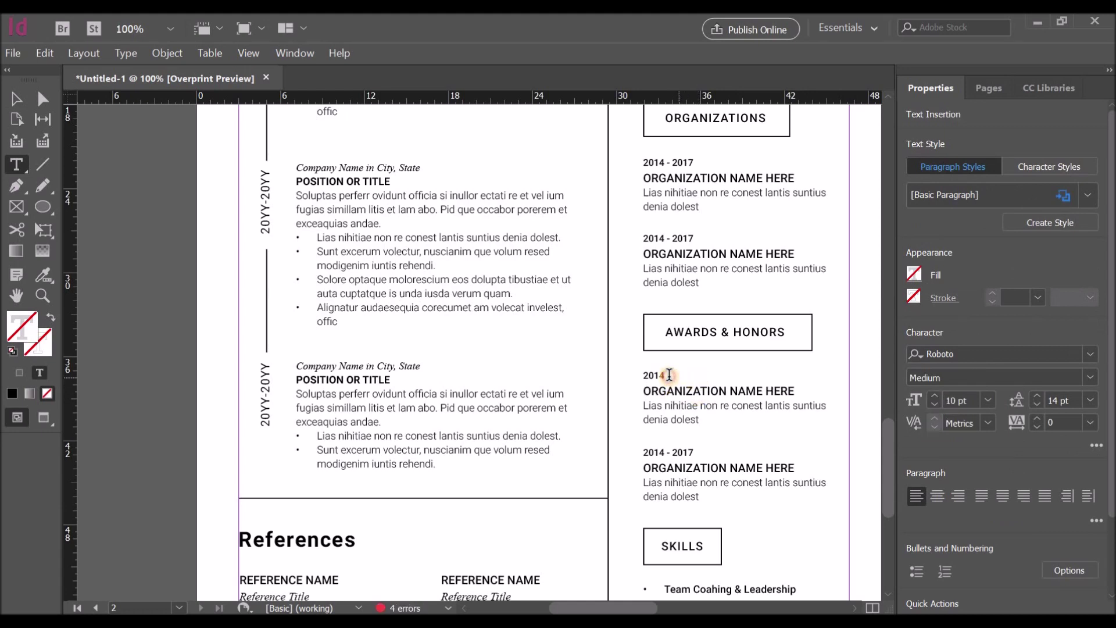
left_click_drag(739, 392, 763, 397)
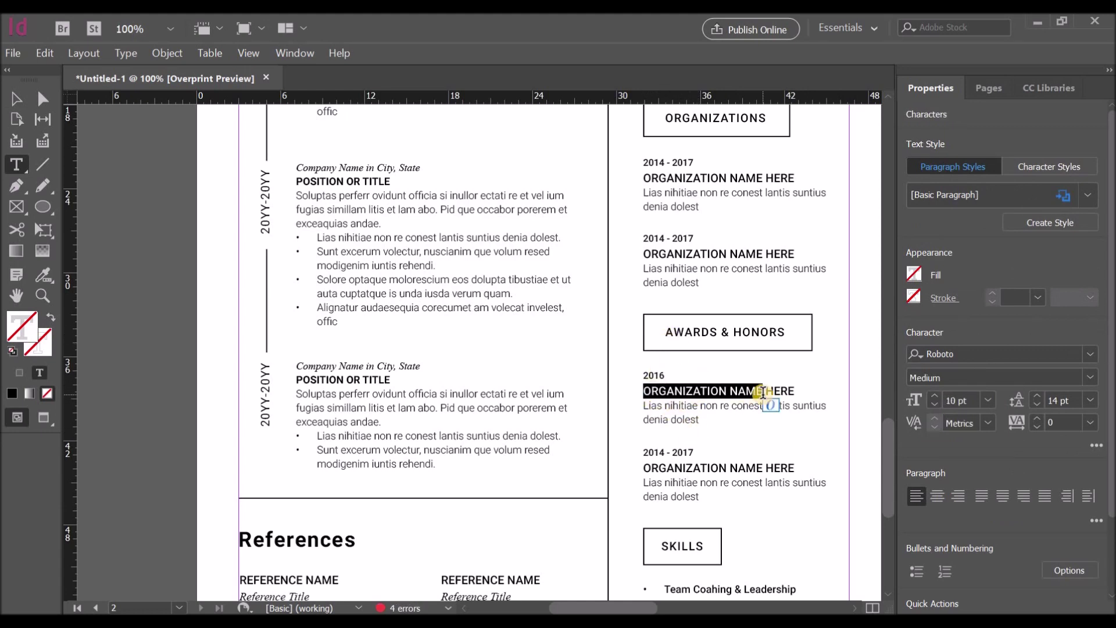
type("AWARD")
left_click_drag(642, 393, 779, 393)
key("ctrl+c")
left_click_drag(642, 468, 806, 468)
key("ctrl+v")
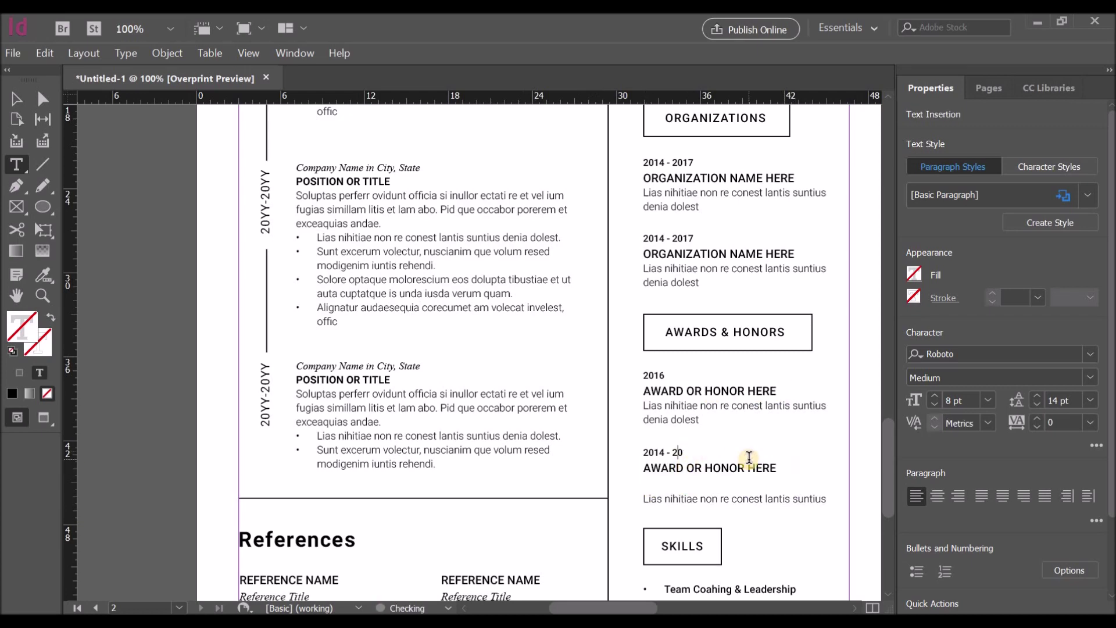
key("BackSpace")
Step: Rename the SKILLS heading to HOBBIES, widen its frame to one line, and start File > Export
scroll(766, 461, "down", 3)
double_click(680, 378)
type("HOBBIES")
key("Escape")
mouse_move(722, 382)
left_mouse_down()
mouse_move(741, 379)
mouse_move(721, 379)
left_mouse_up()
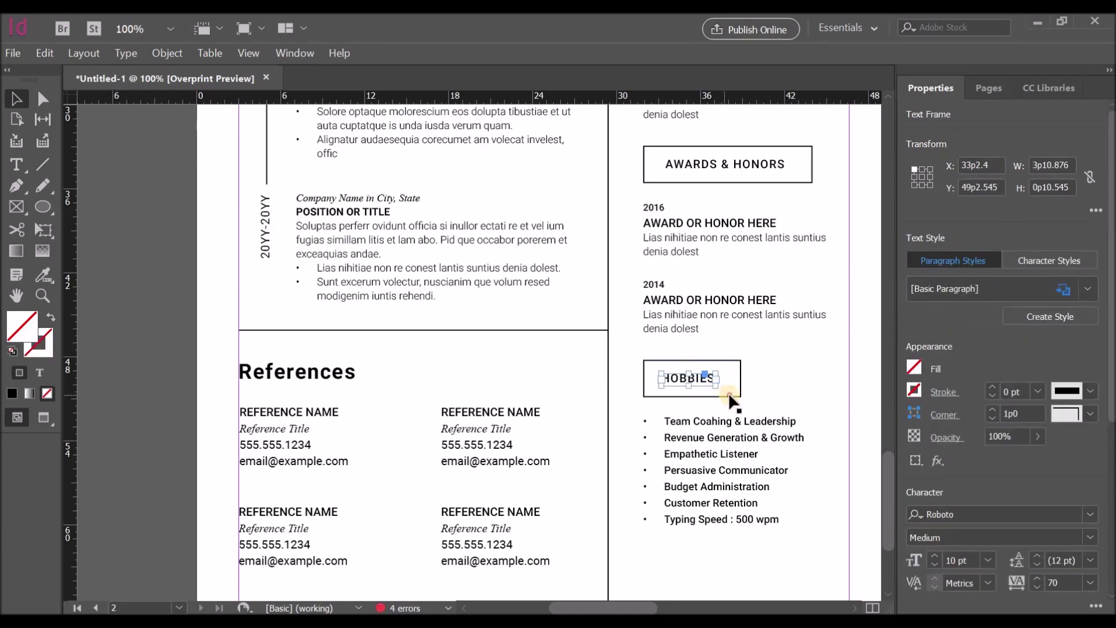
left_click(739, 397, "shift")
scroll(819, 427, "down", 1)
key("ctrl+minus")
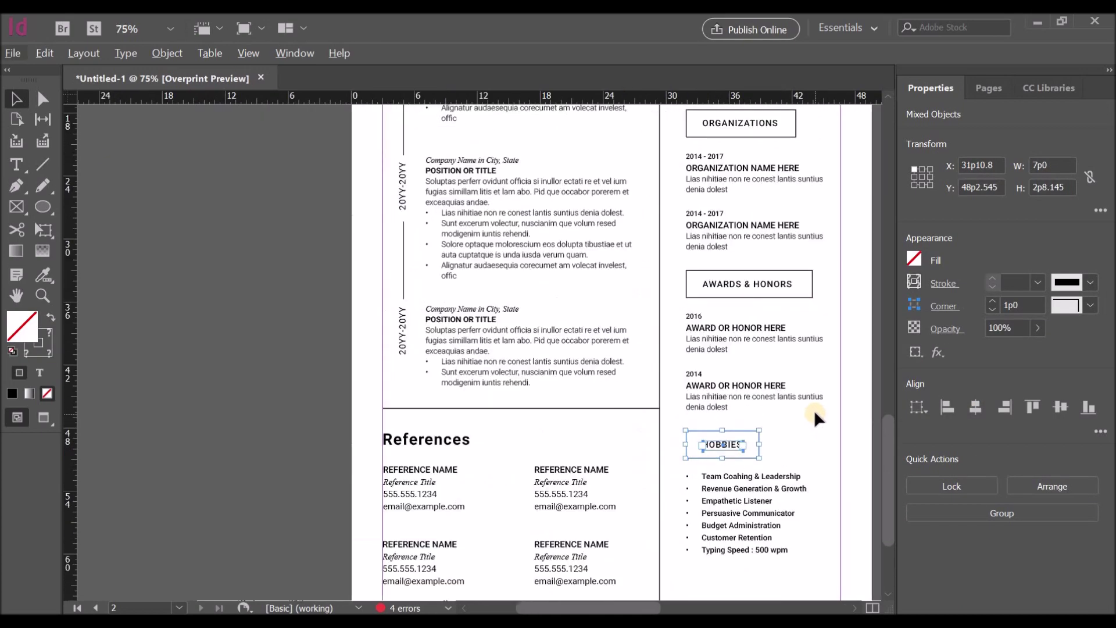
scroll(814, 410, "up", 5)
scroll(814, 408, "down", 3)
key("ctrl+minus")
scroll(815, 408, "down", 1)
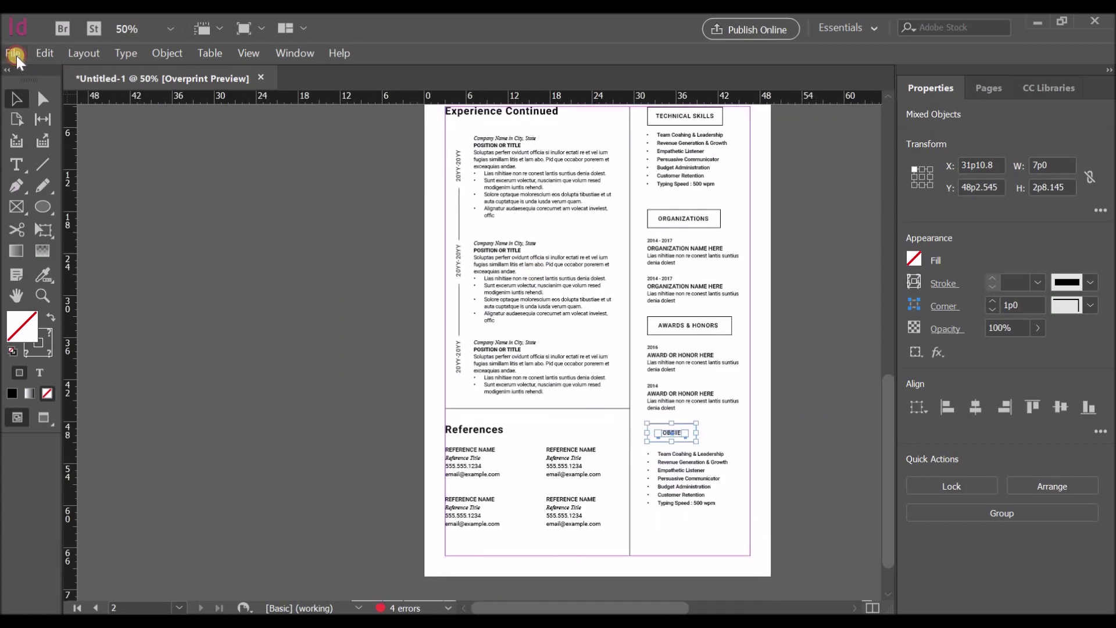
left_click(13, 53)
left_click(60, 357)
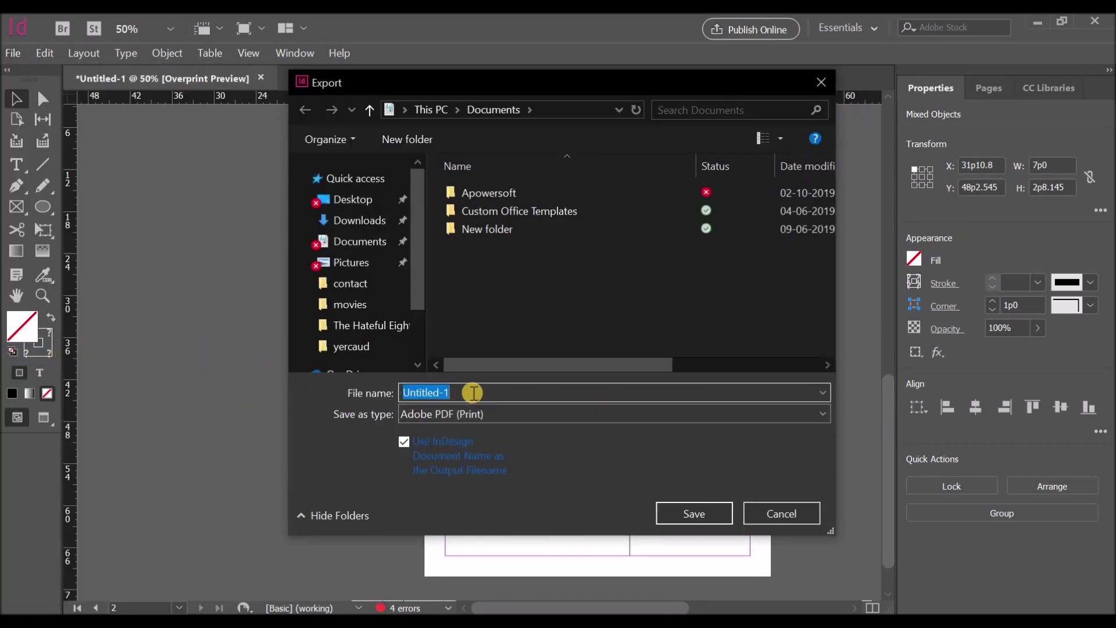
Step: Save the export as 'Resume Template' PDF and accept the PDF export settings
left_click(456, 393)
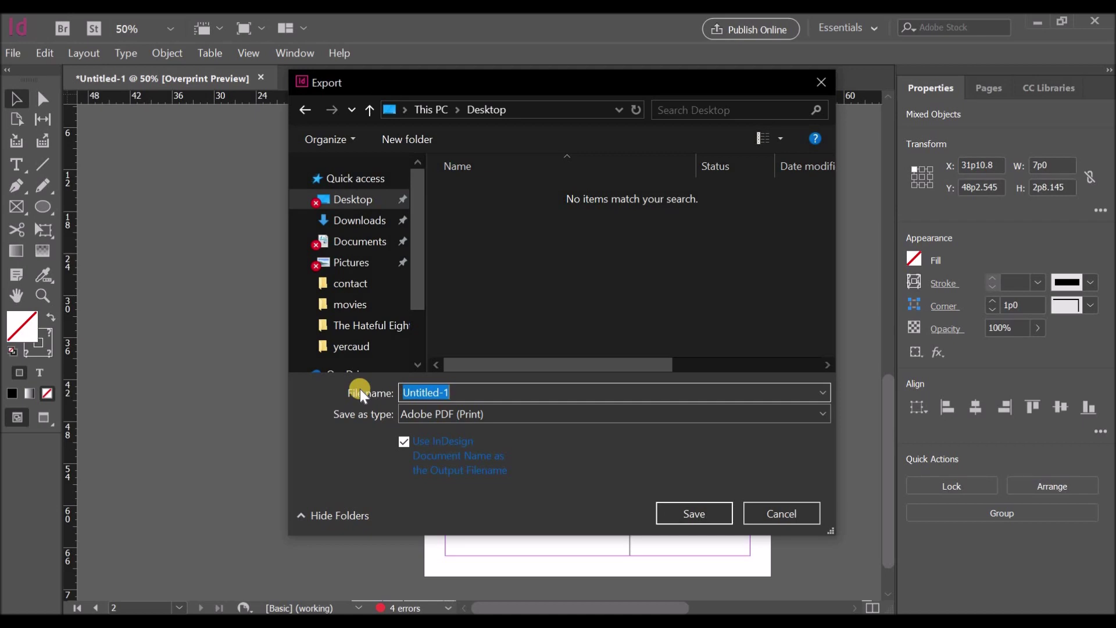
type("Resume Template")
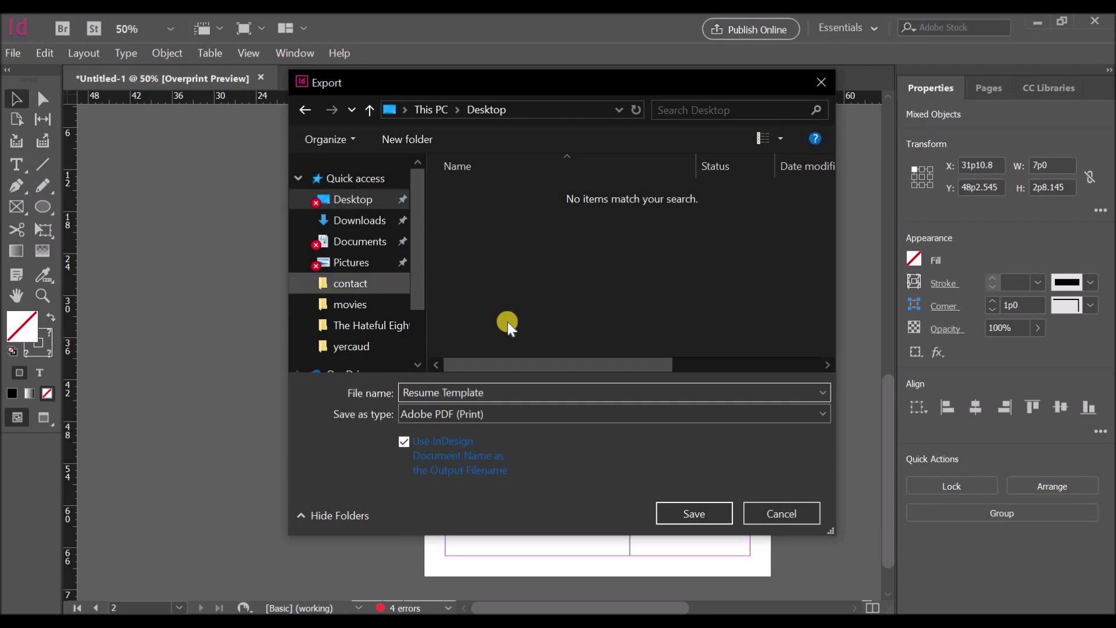
left_click(677, 515)
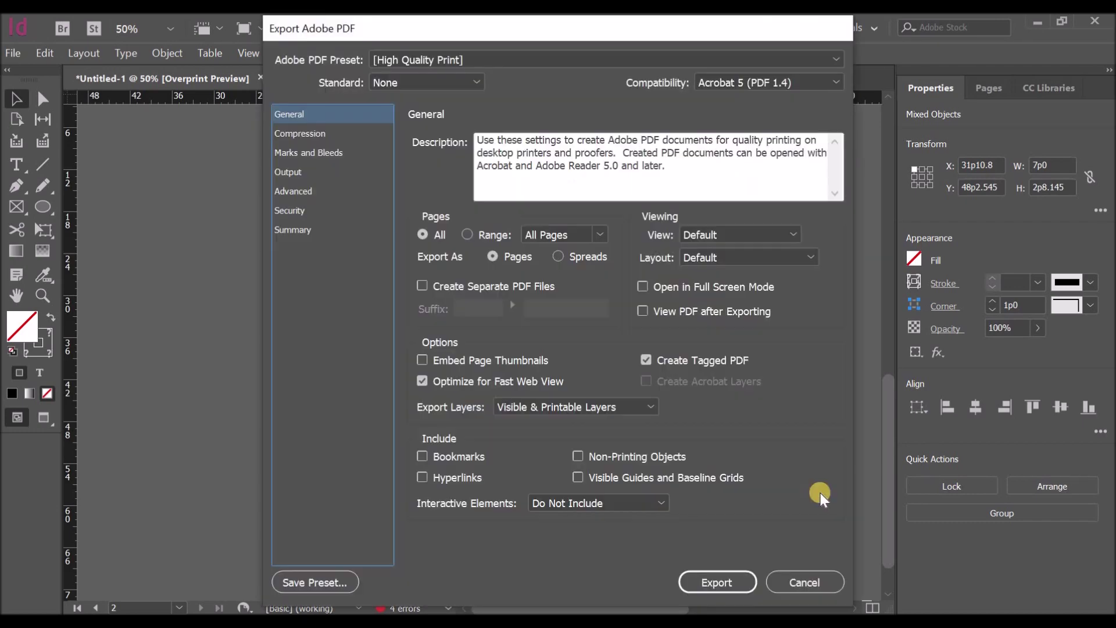
left_click(712, 582)
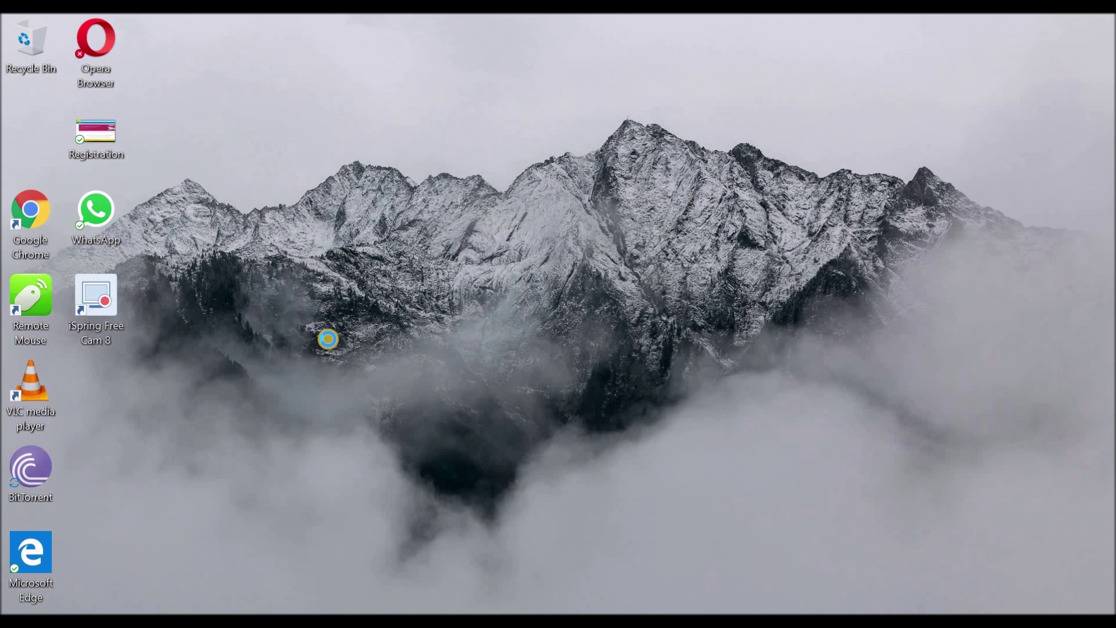
Step: Refresh the desktop and open the Resume Template PDF with Microsoft Edge
right_click(326, 337)
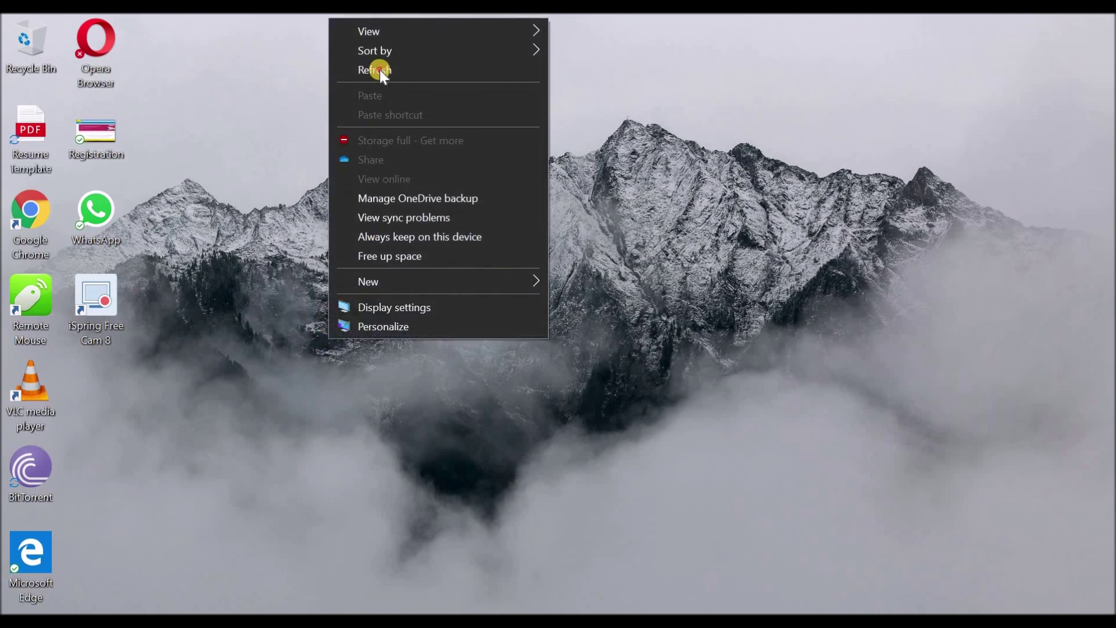
left_click(375, 68)
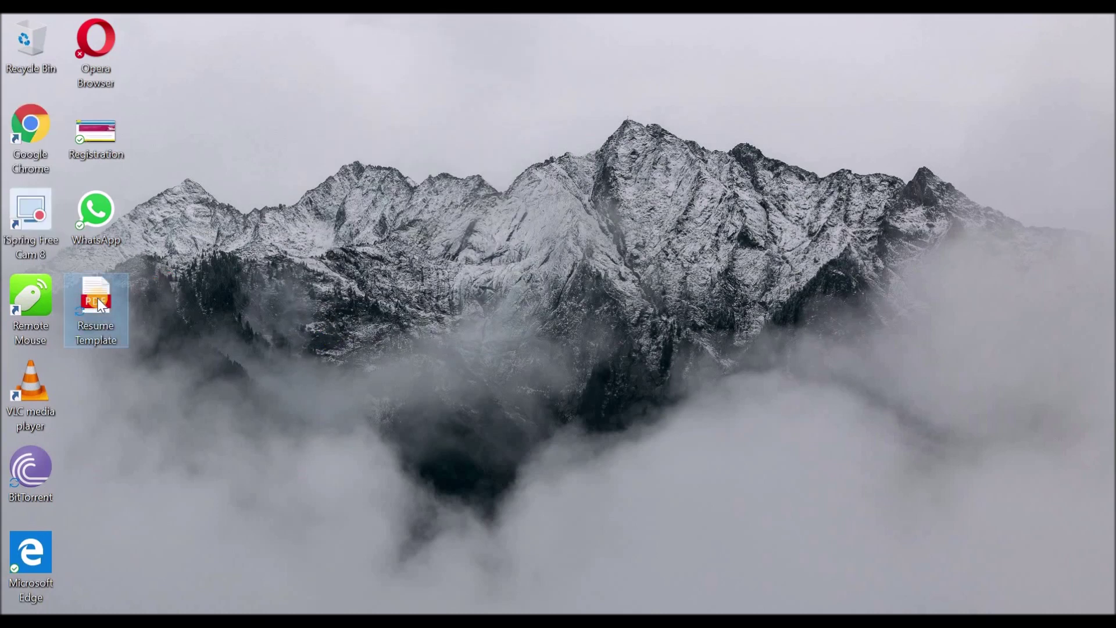
key("Return")
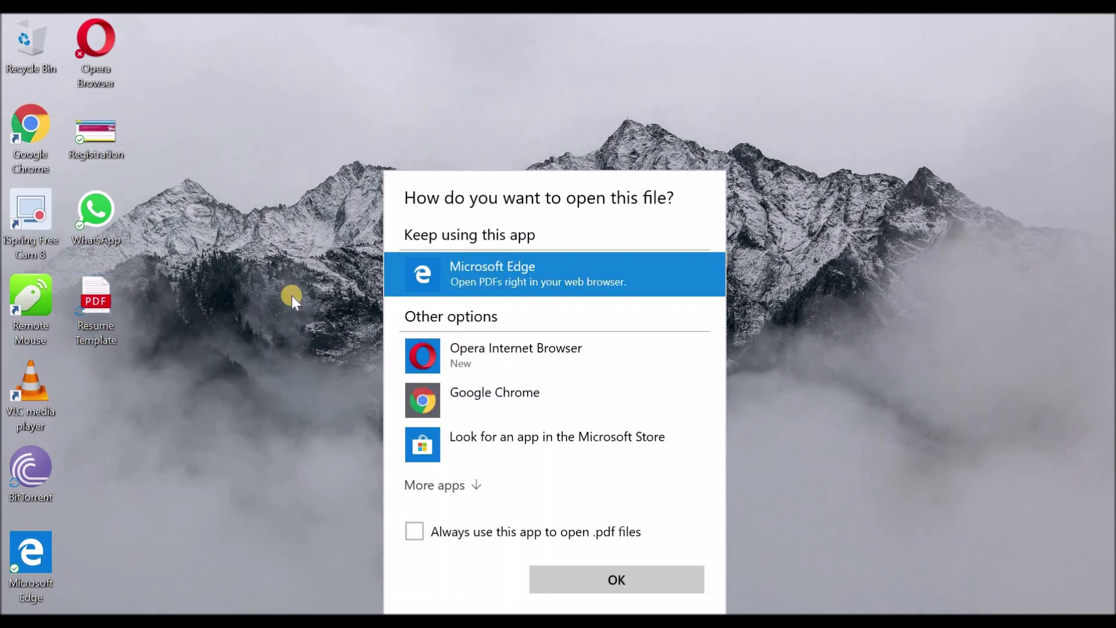
left_click(458, 490)
scroll(515, 463, "down", 5)
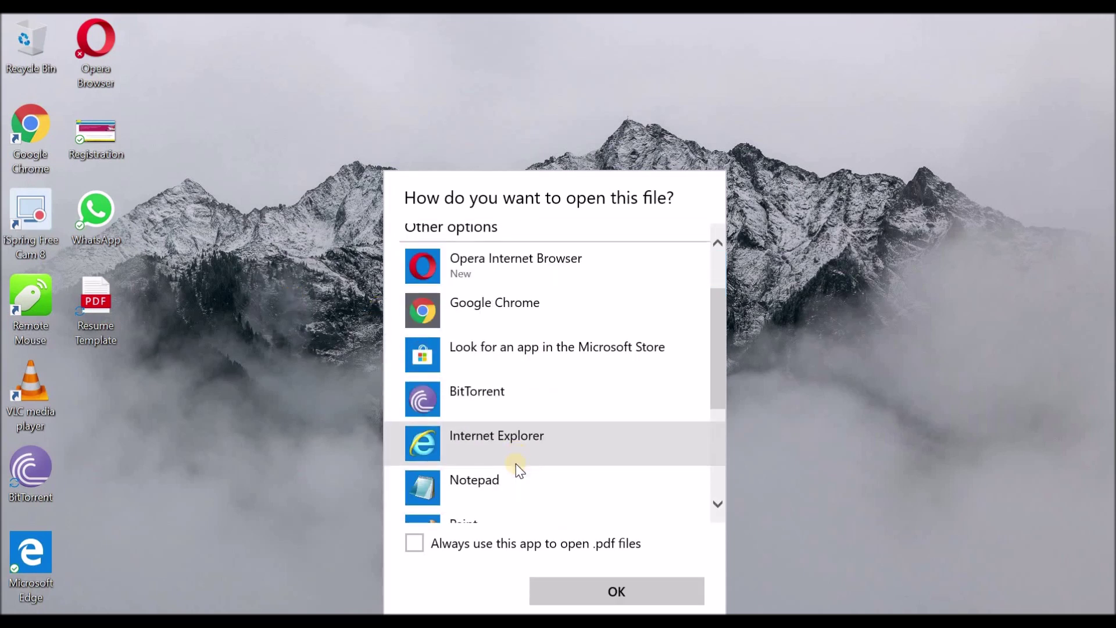
scroll(515, 462, "up", 5)
double_click(485, 280)
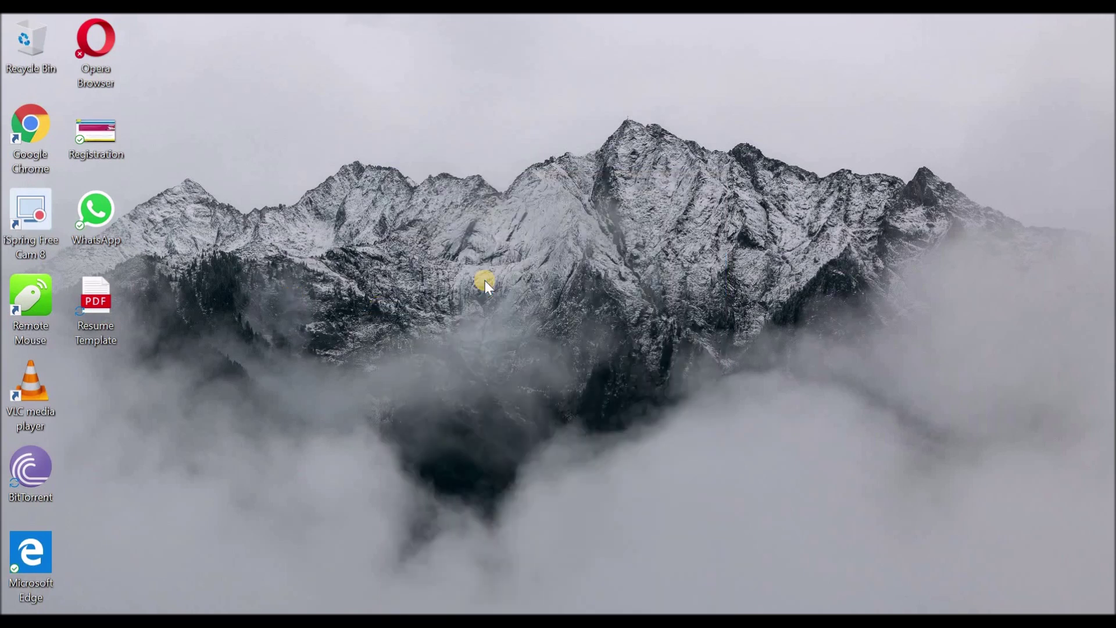
Step: Review both pages of Resume Template.pdf, then set Edge's view to Fit to page
scroll(981, 247, "down", 5)
scroll(981, 247, "down", 15)
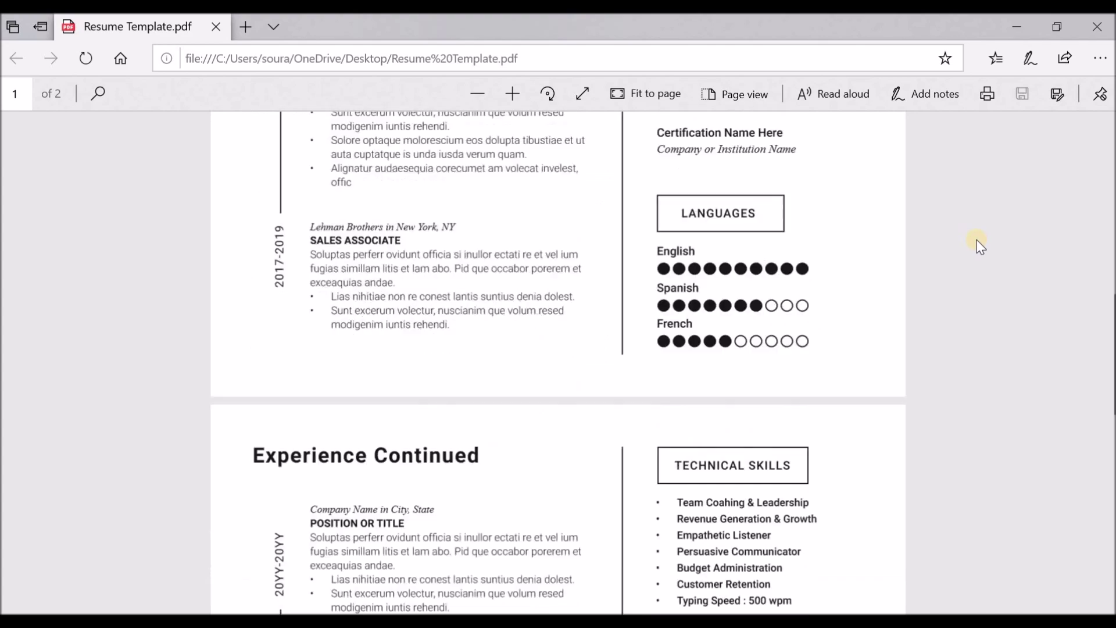
scroll(980, 246, "up", 8)
scroll(980, 245, "up", 15)
scroll(980, 245, "down", 5)
scroll(980, 245, "down", 6)
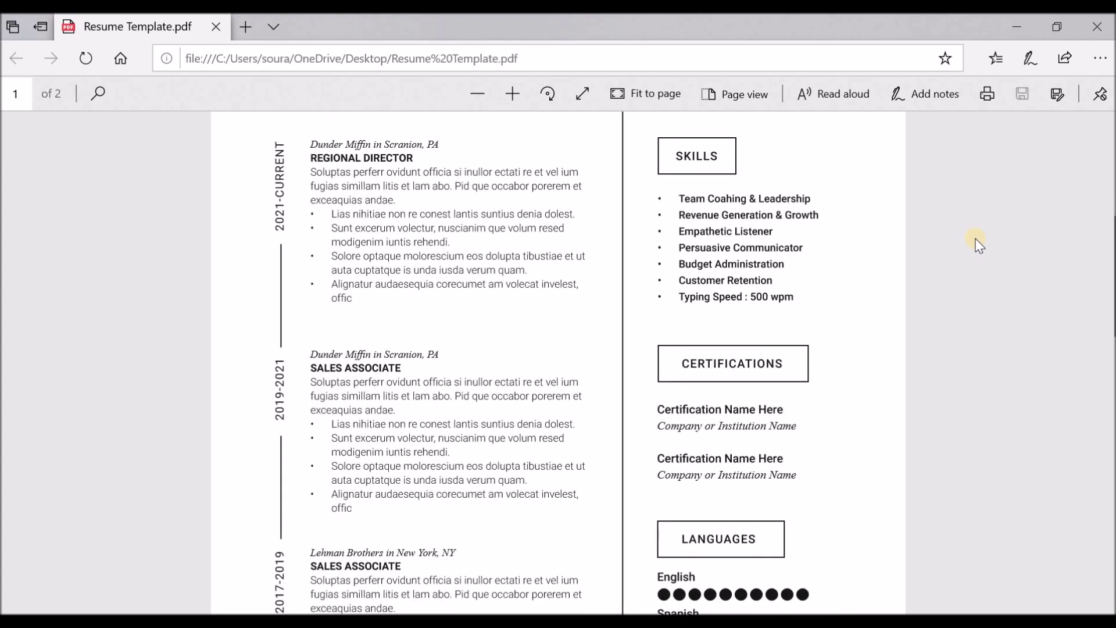
scroll(980, 245, "down", 8)
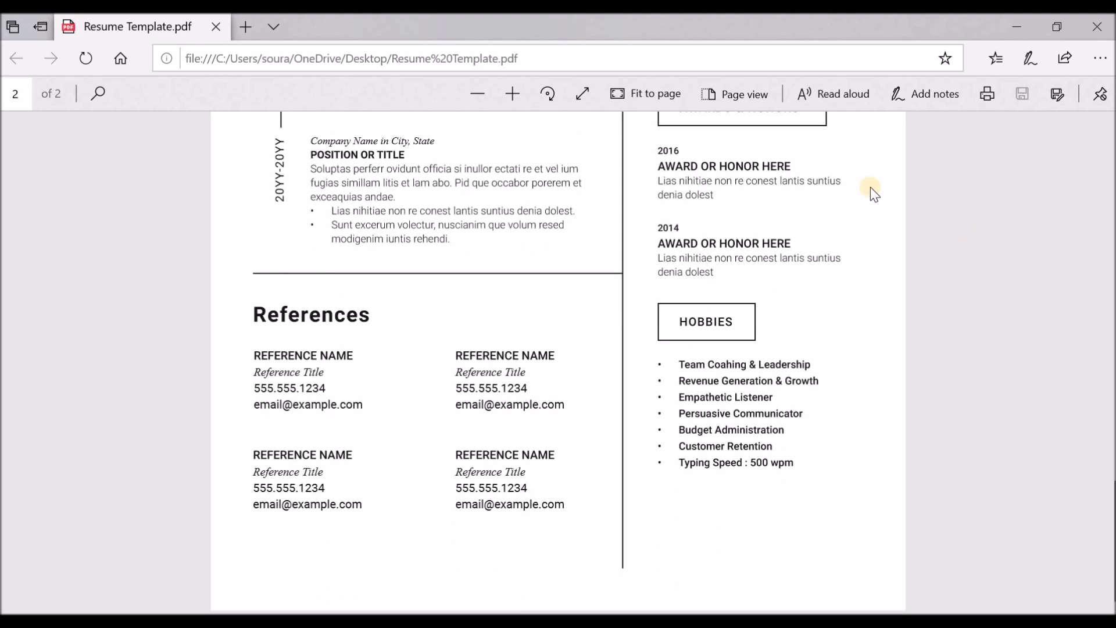
scroll(871, 189, "up", 18)
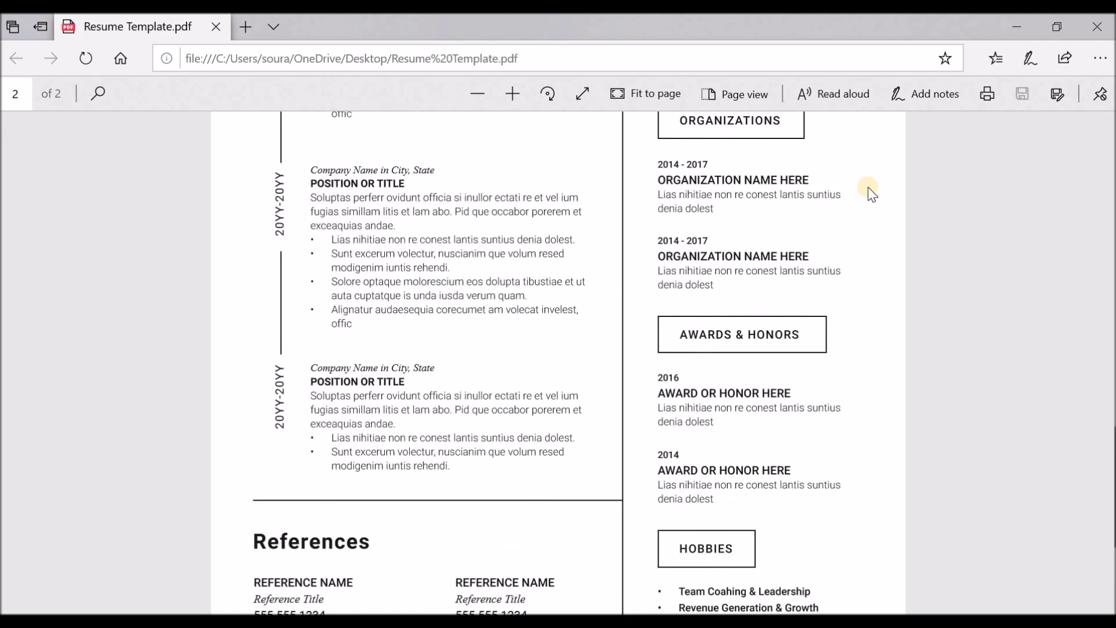
scroll(871, 189, "down", 18)
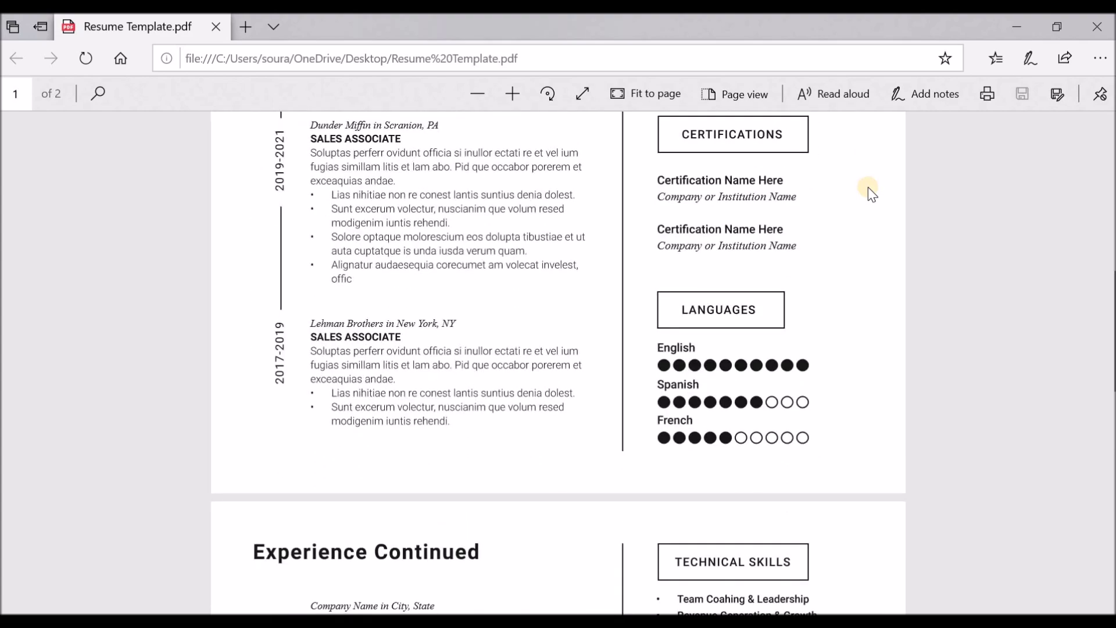
left_click(644, 93)
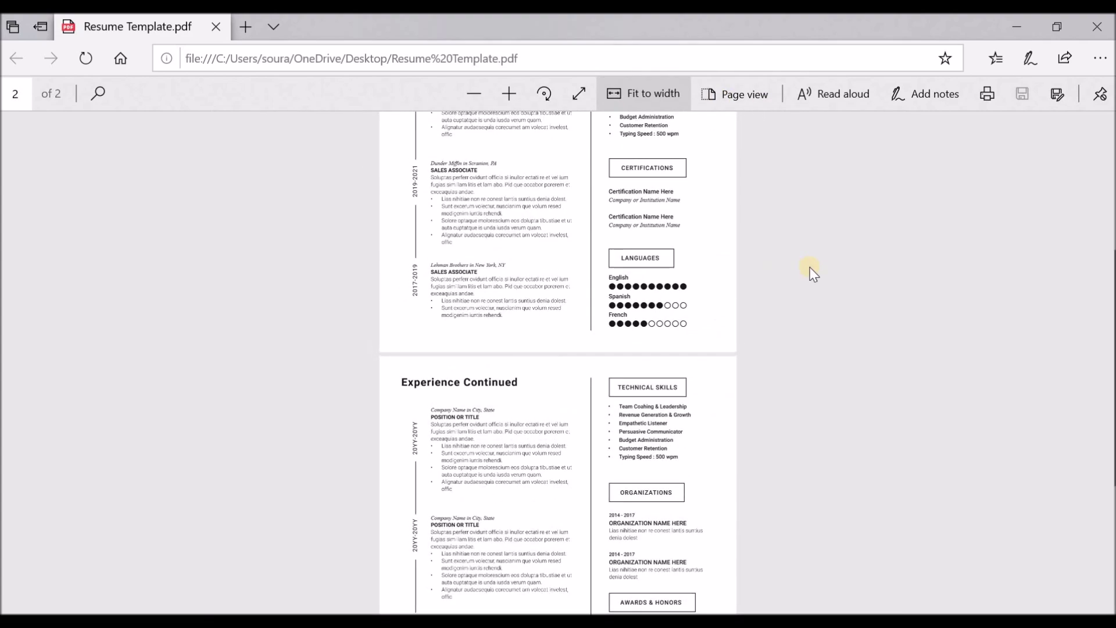